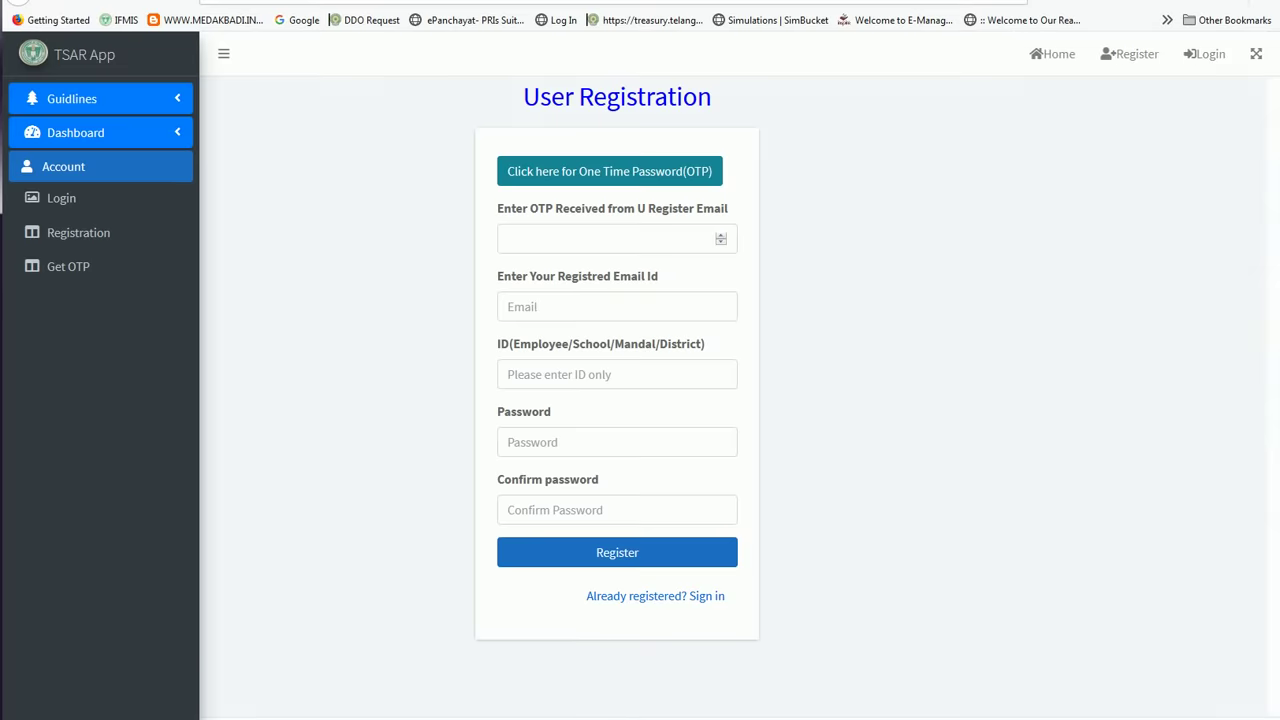
Step: Request a registration OTP for the teacher's e-mail address, confirm it, and dismiss the 'OTP sent' alert
key(Return)
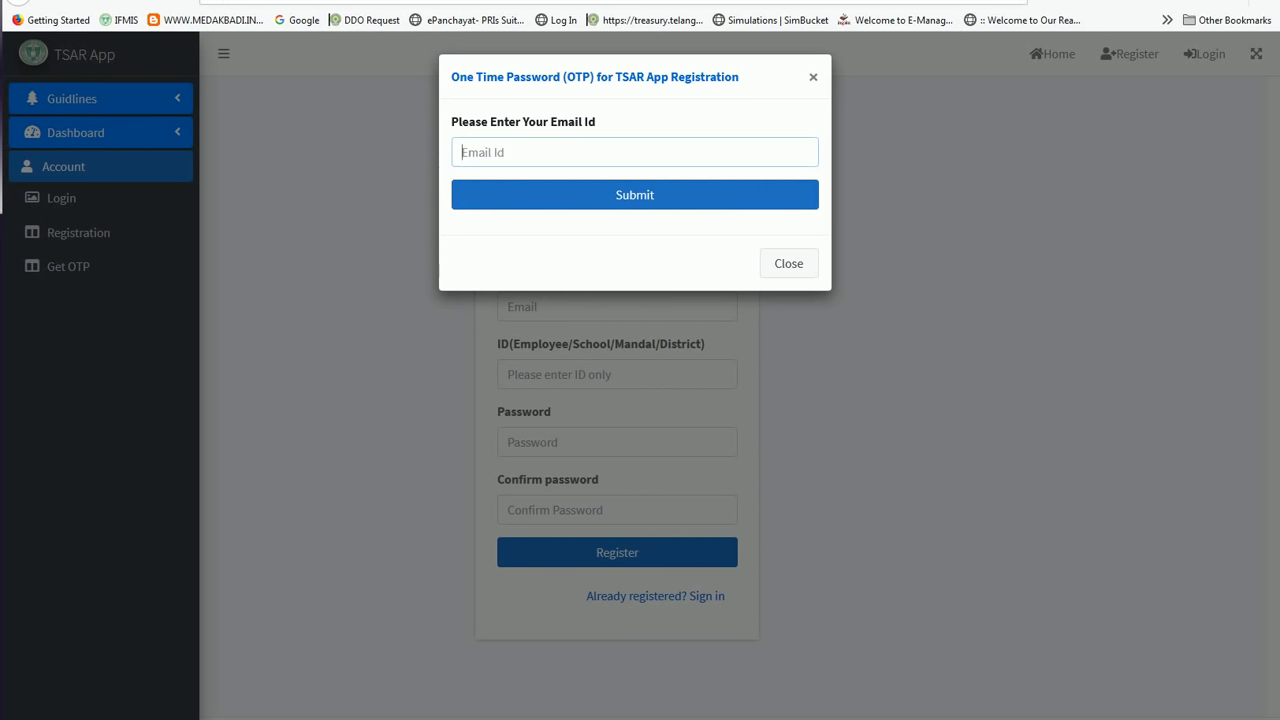
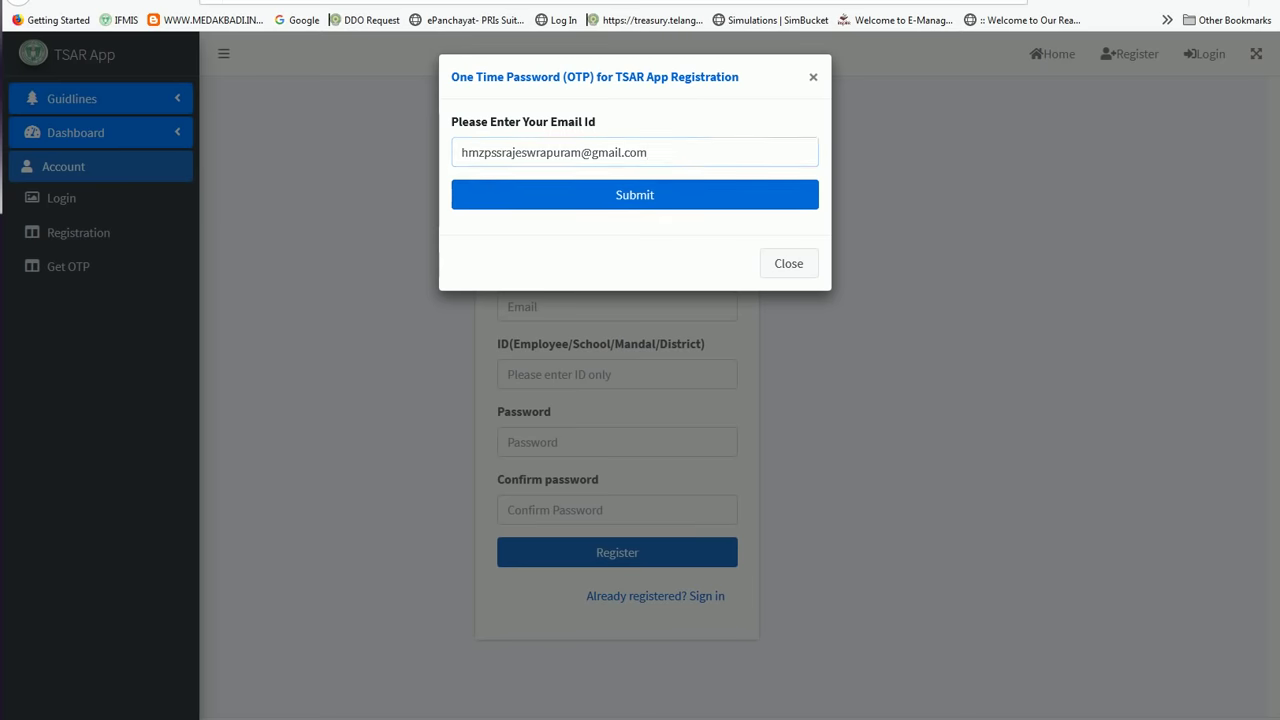
key(Return)
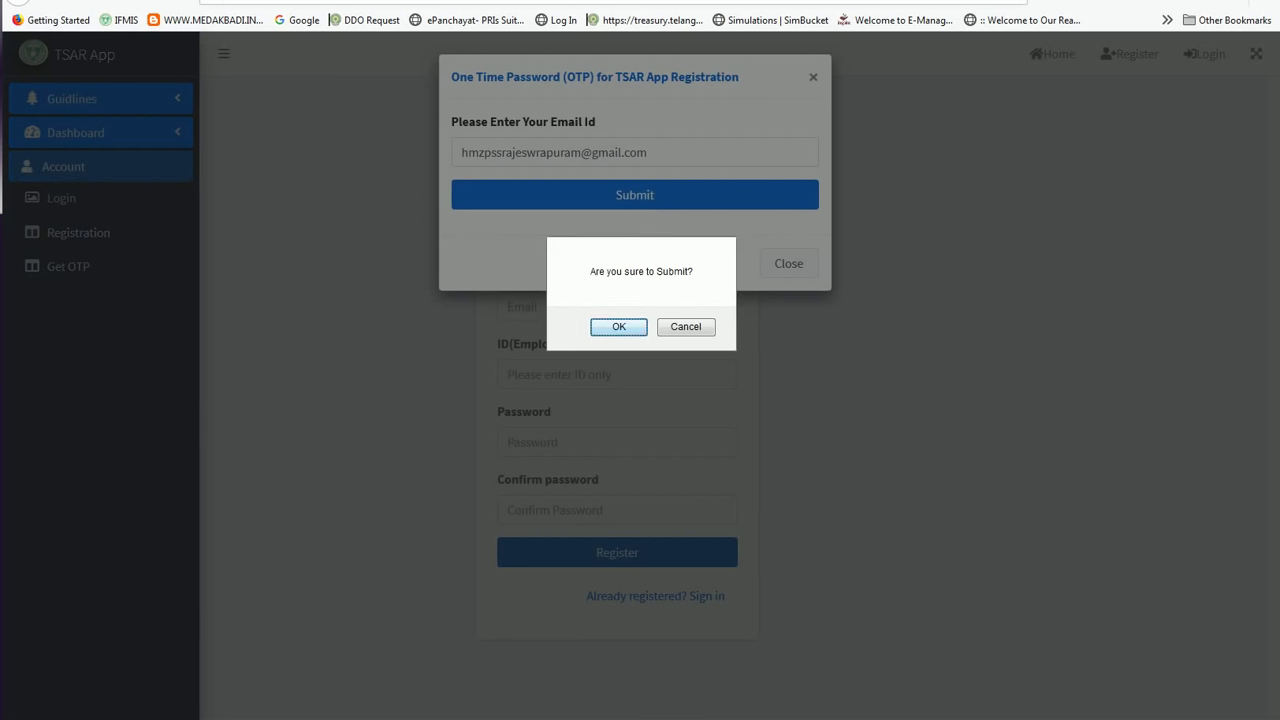
key(Tab)
key(Return)
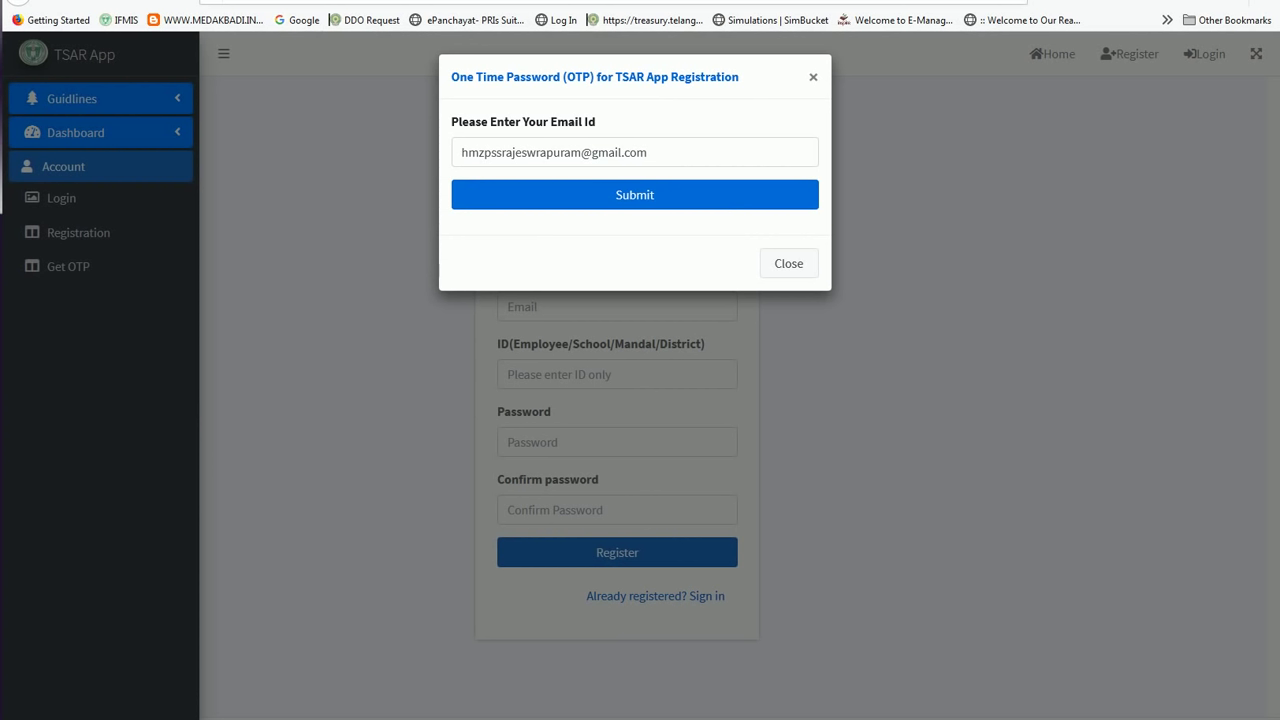
key(Return)
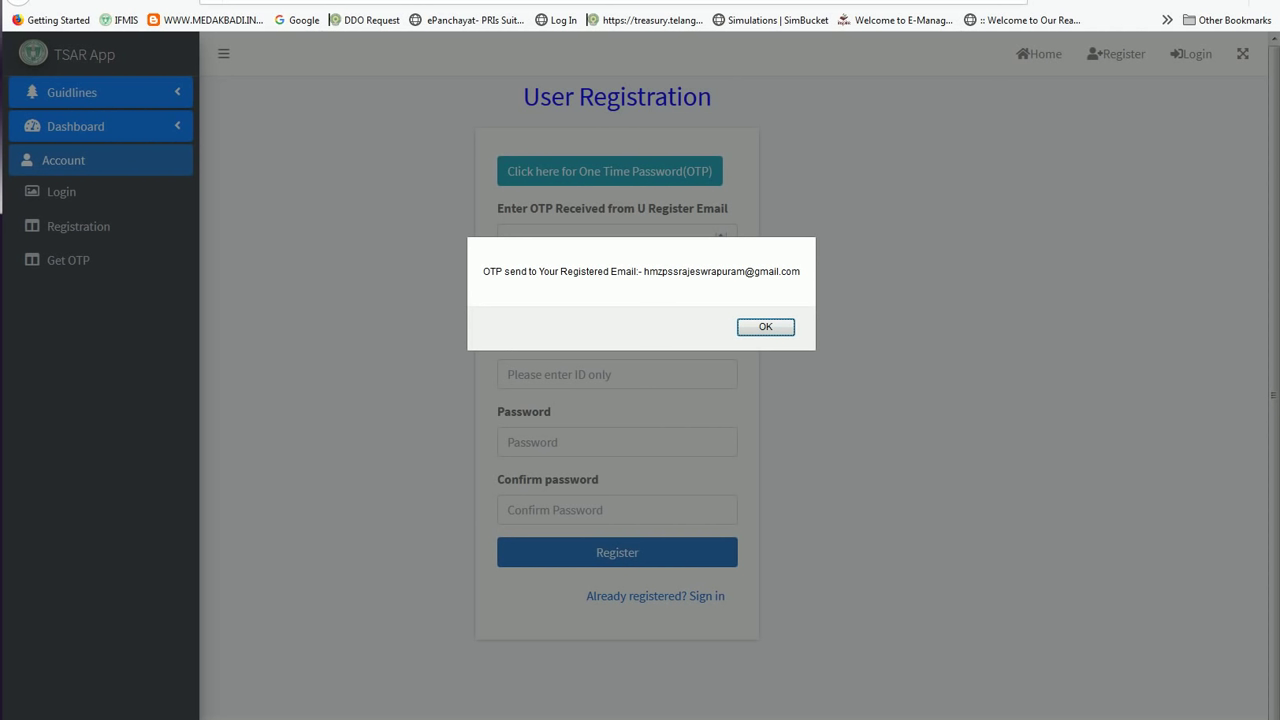
key(Return)
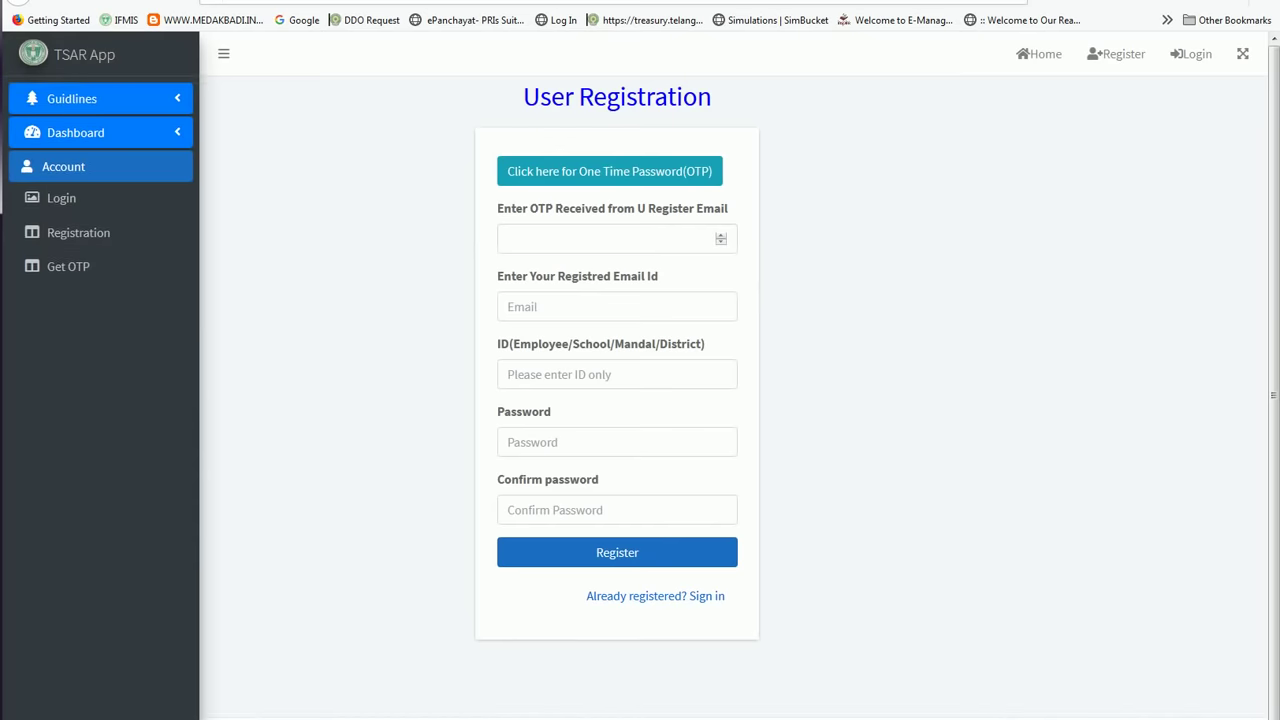
Step: Re-request the OTP using the correctly spelled registered e-mail address and dismiss the sent notice
click(610, 238)
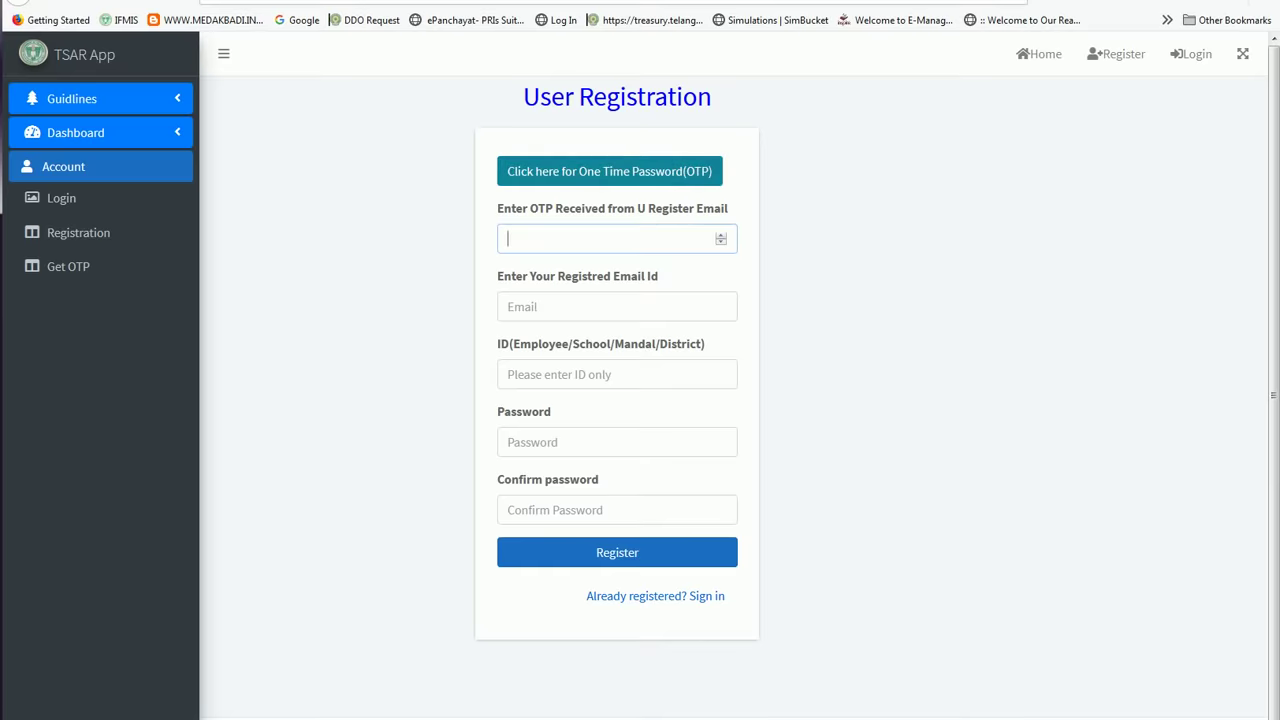
click(609, 171)
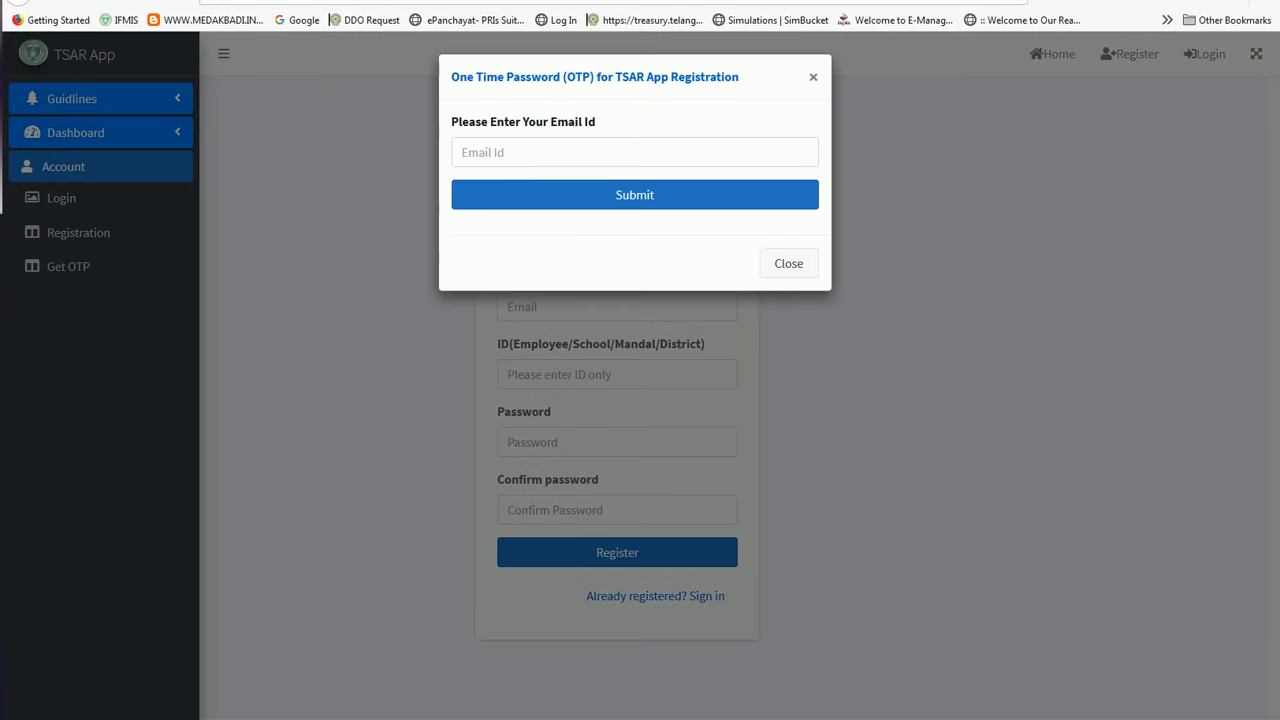
click(634, 152)
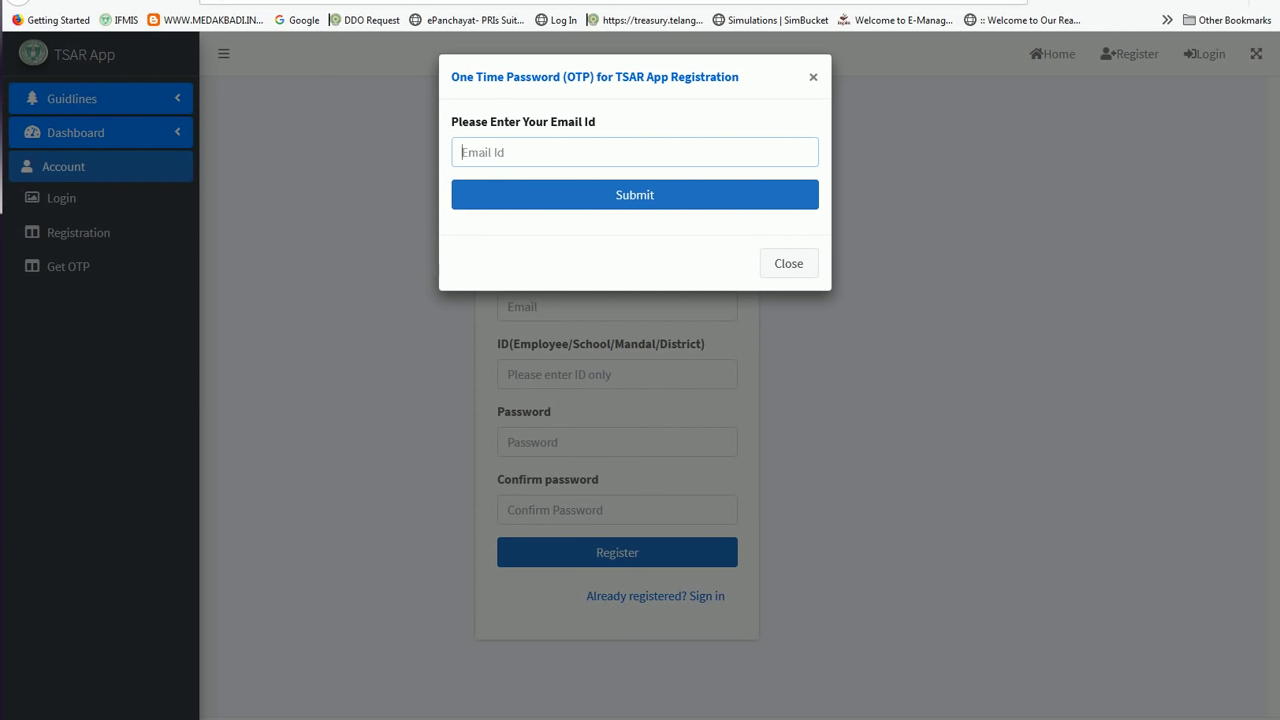
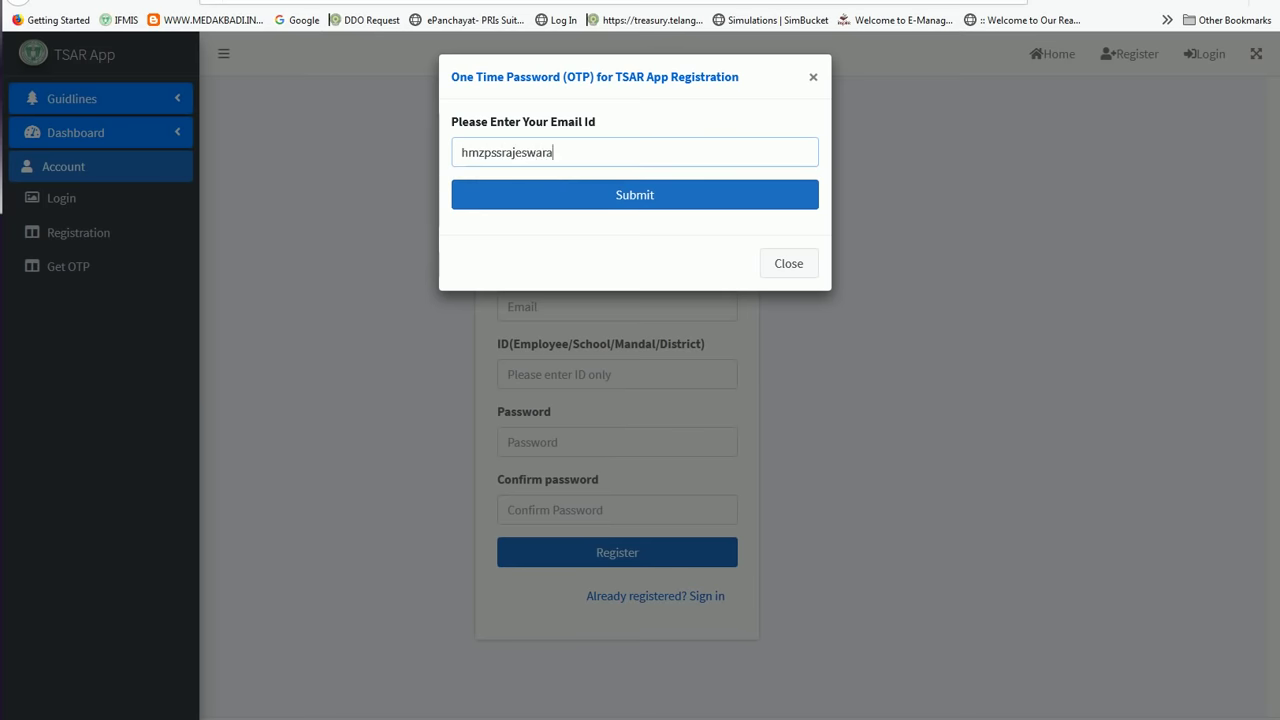
key(Return)
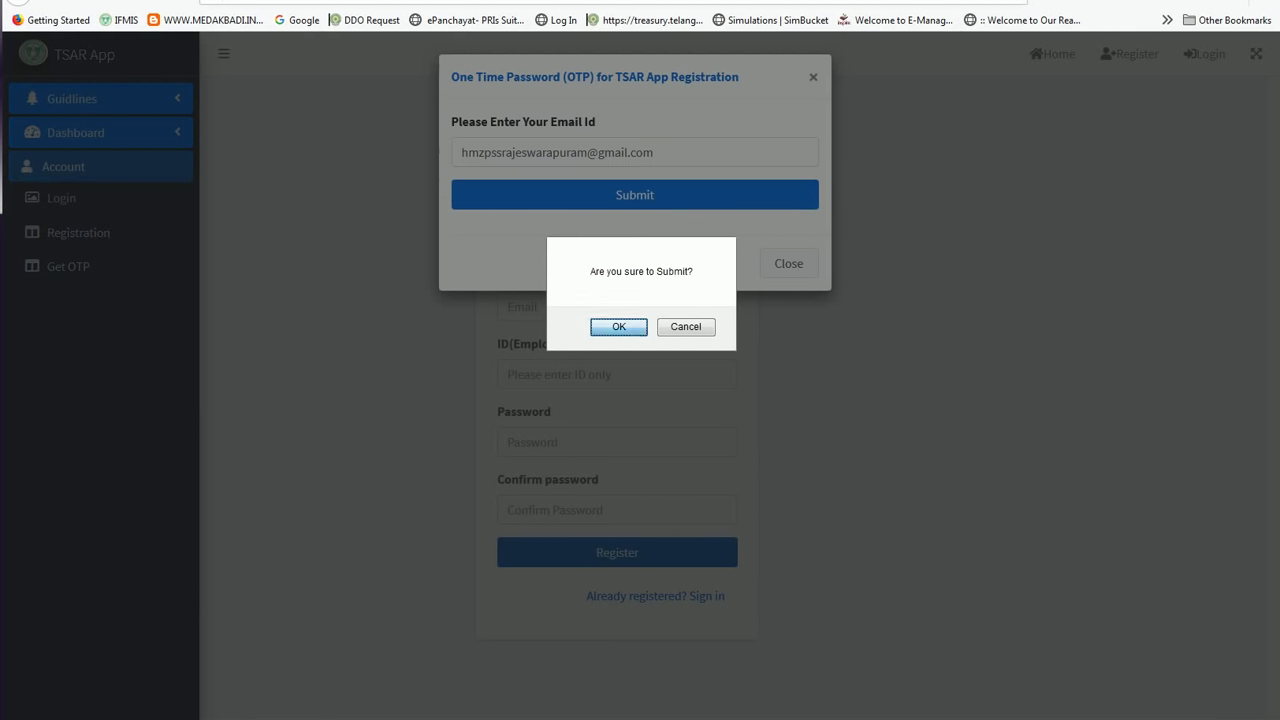
key(Return)
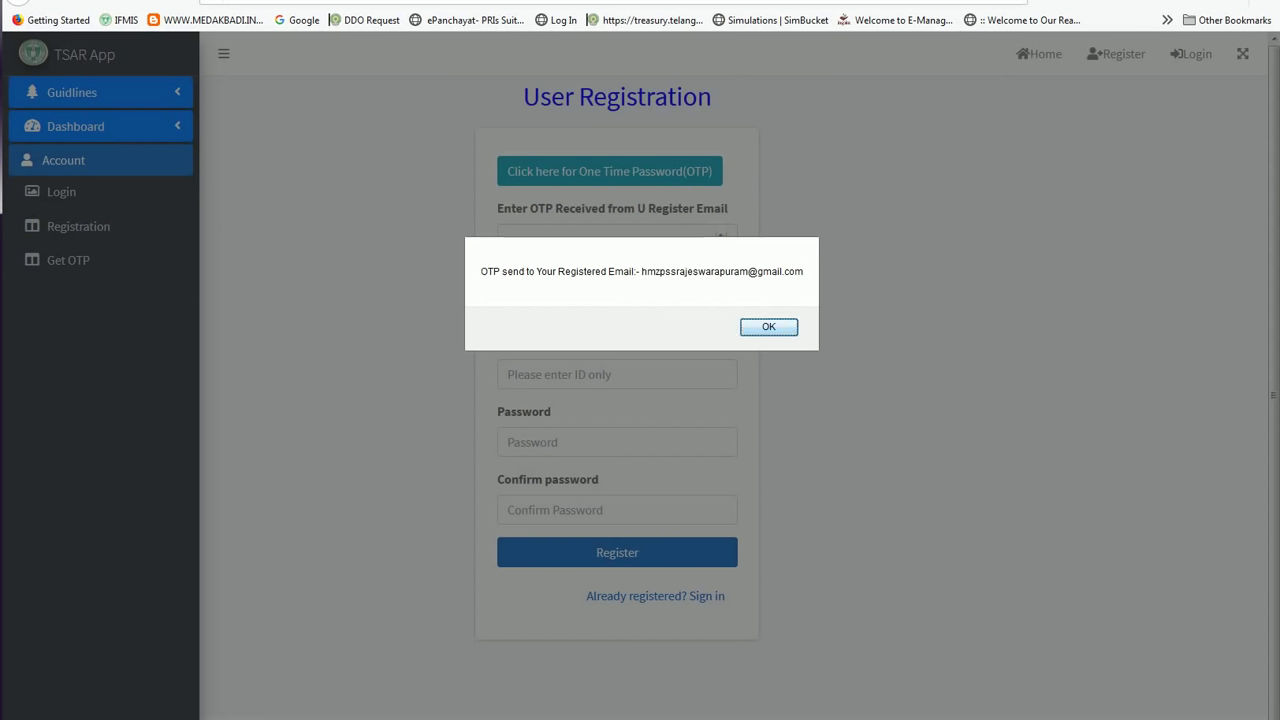
key(Return)
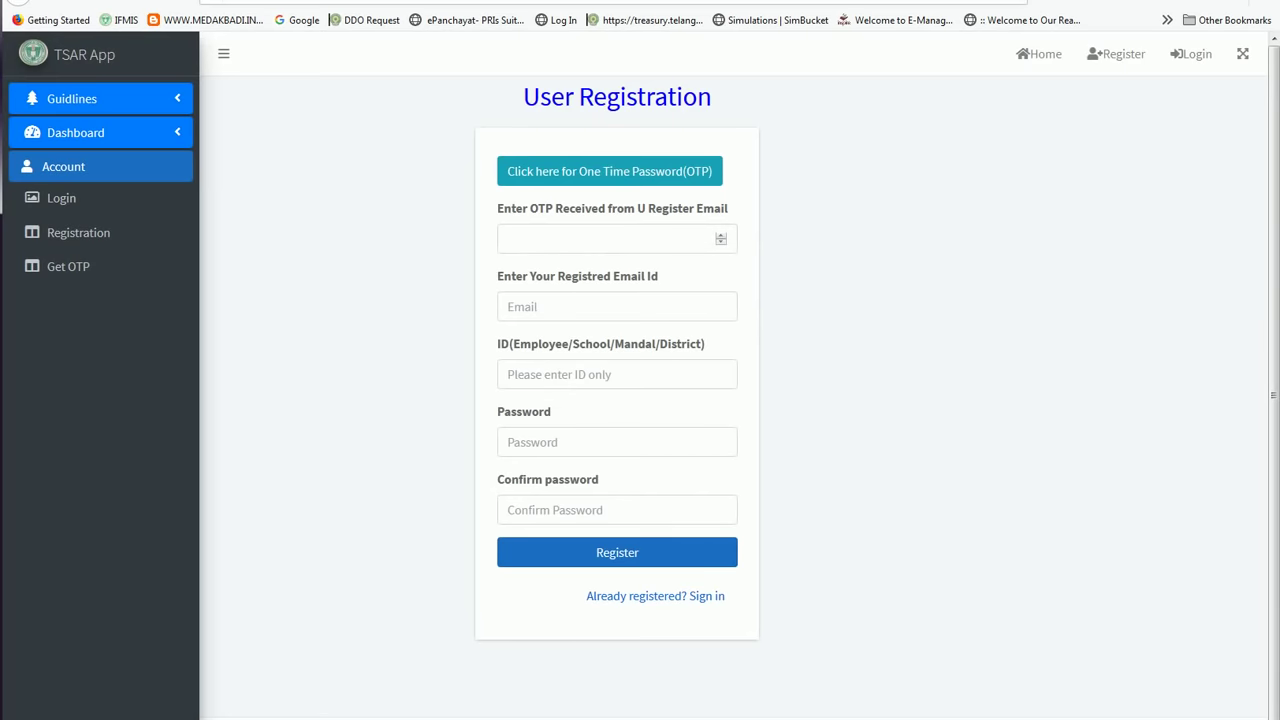
Step: Enter the received OTP code, the registered e-mail address and the school ID, then dismiss the browser warning
click(610, 238)
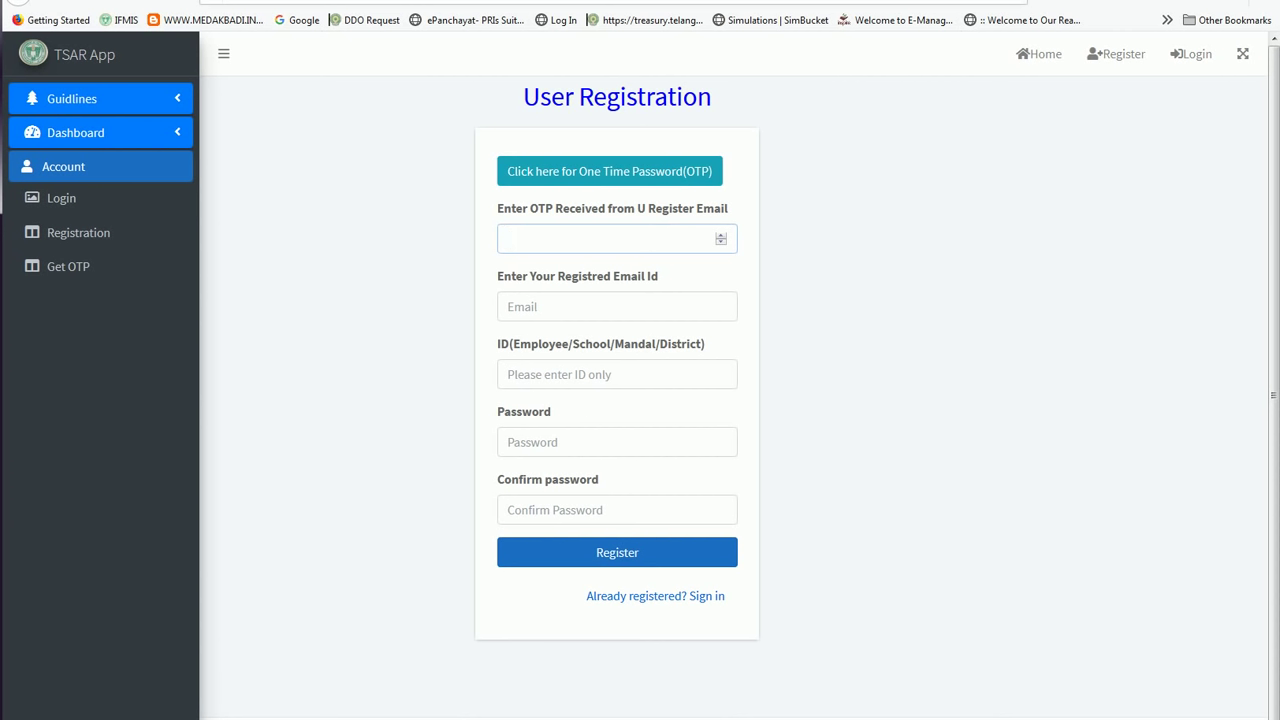
click(617, 306)
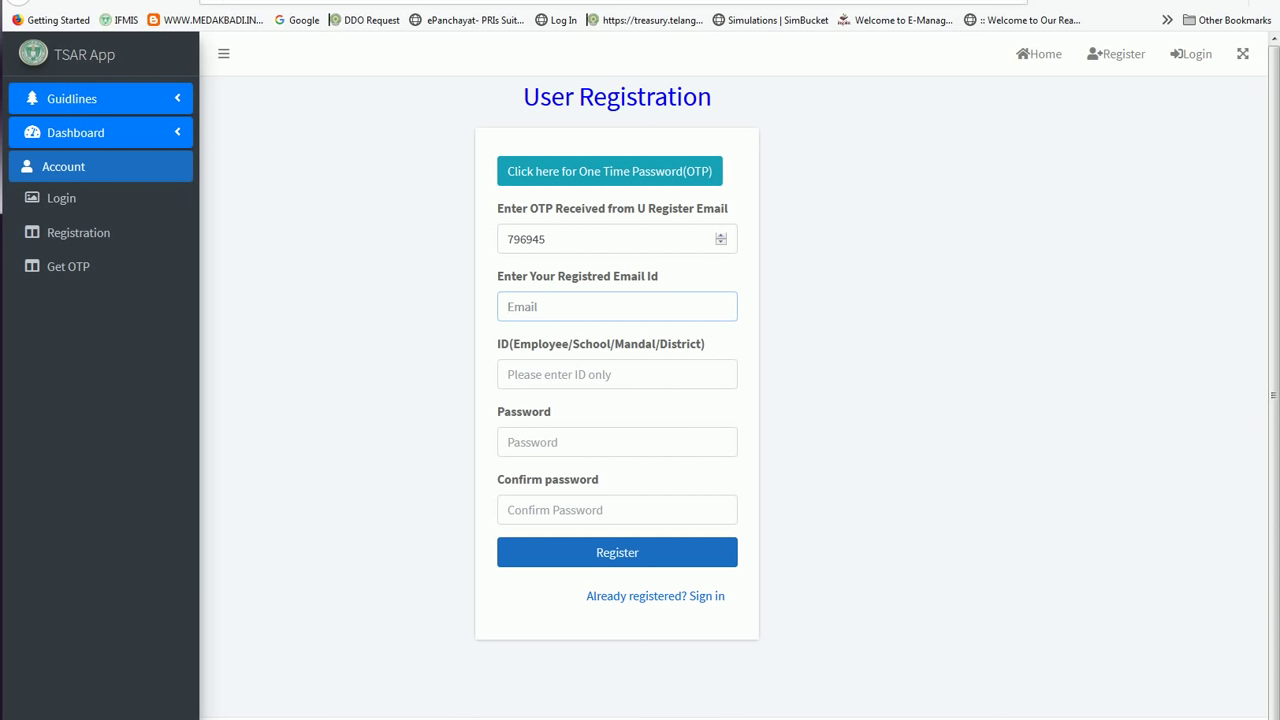
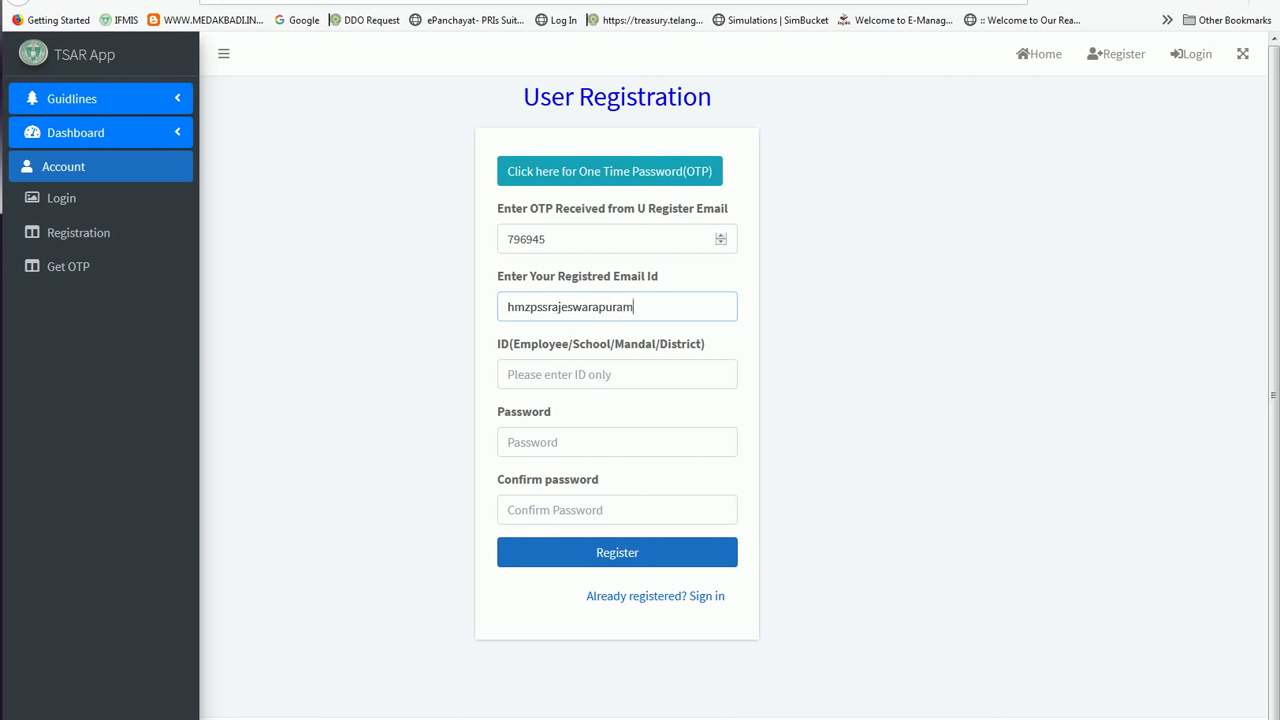
click(617, 374)
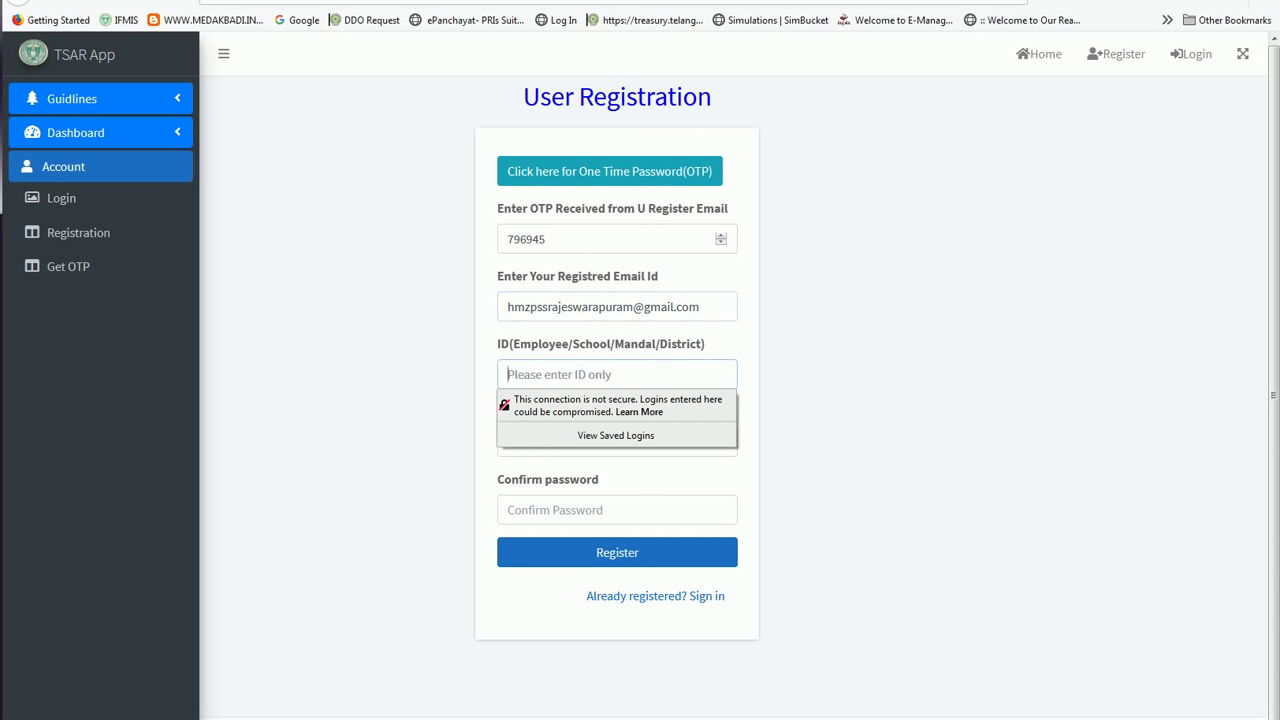
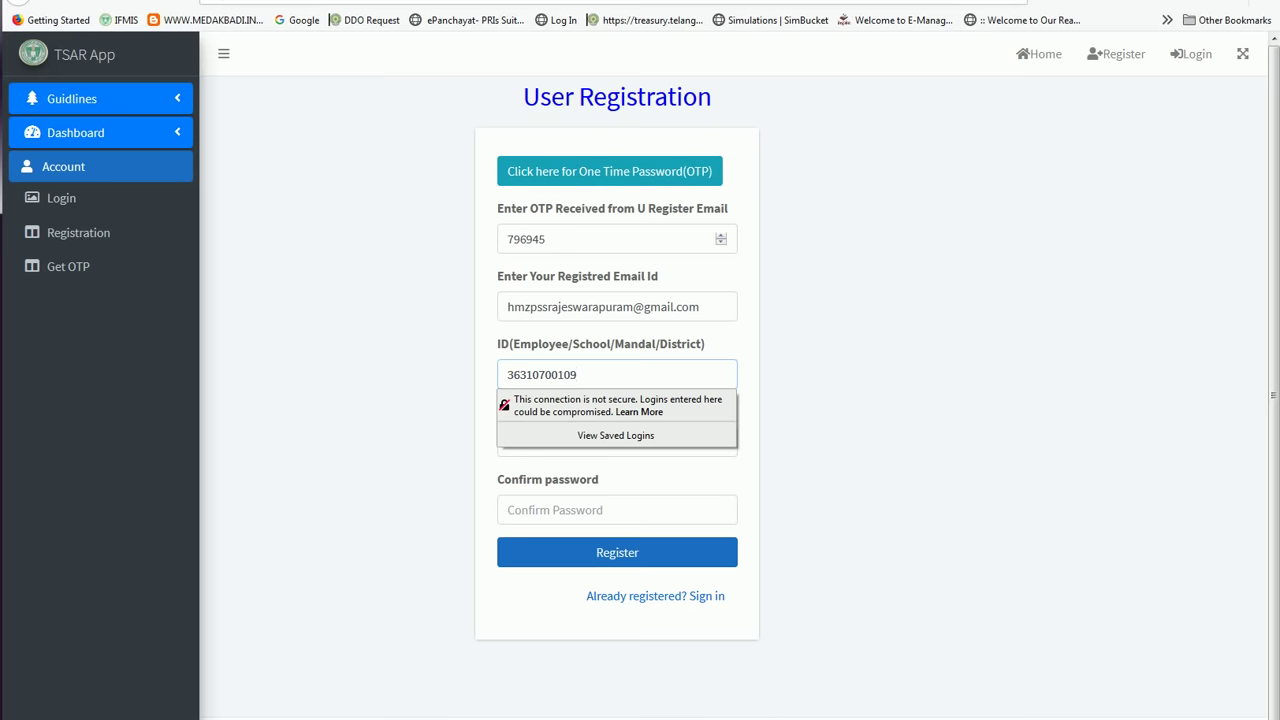
key(Escape)
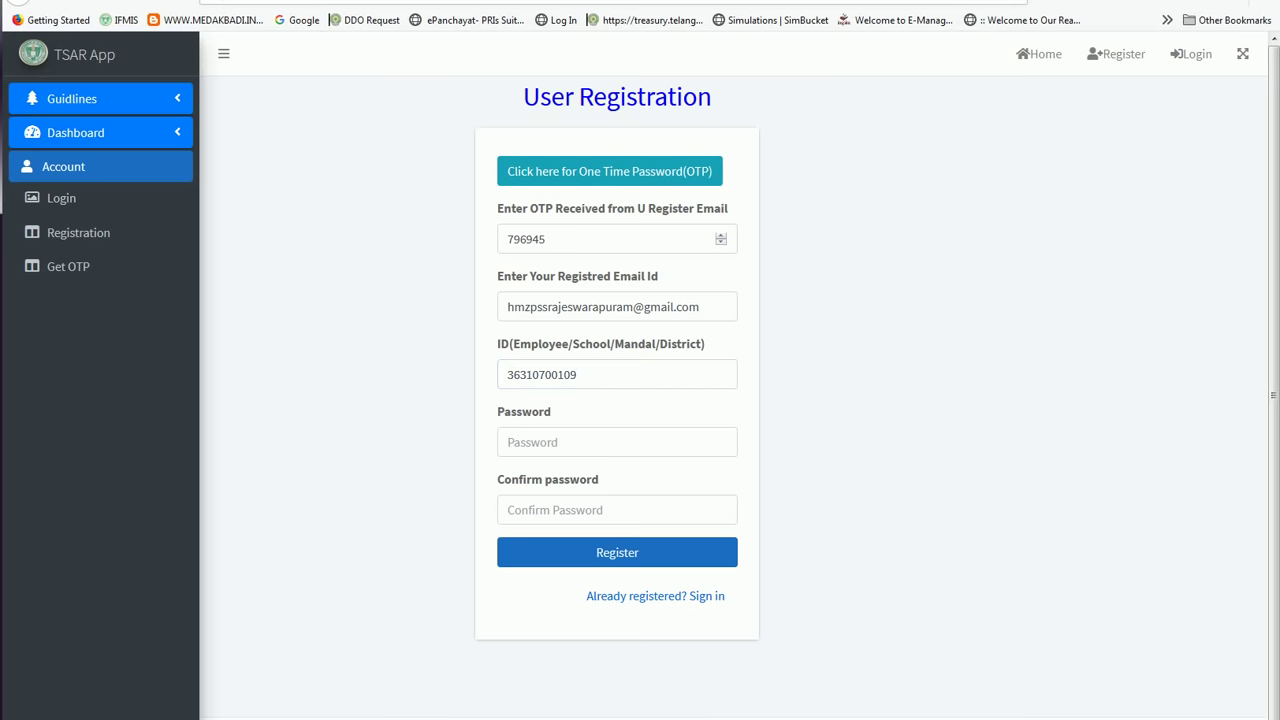
Step: Enter and confirm the account password, then register and accept the confirmation prompts
click(617, 442)
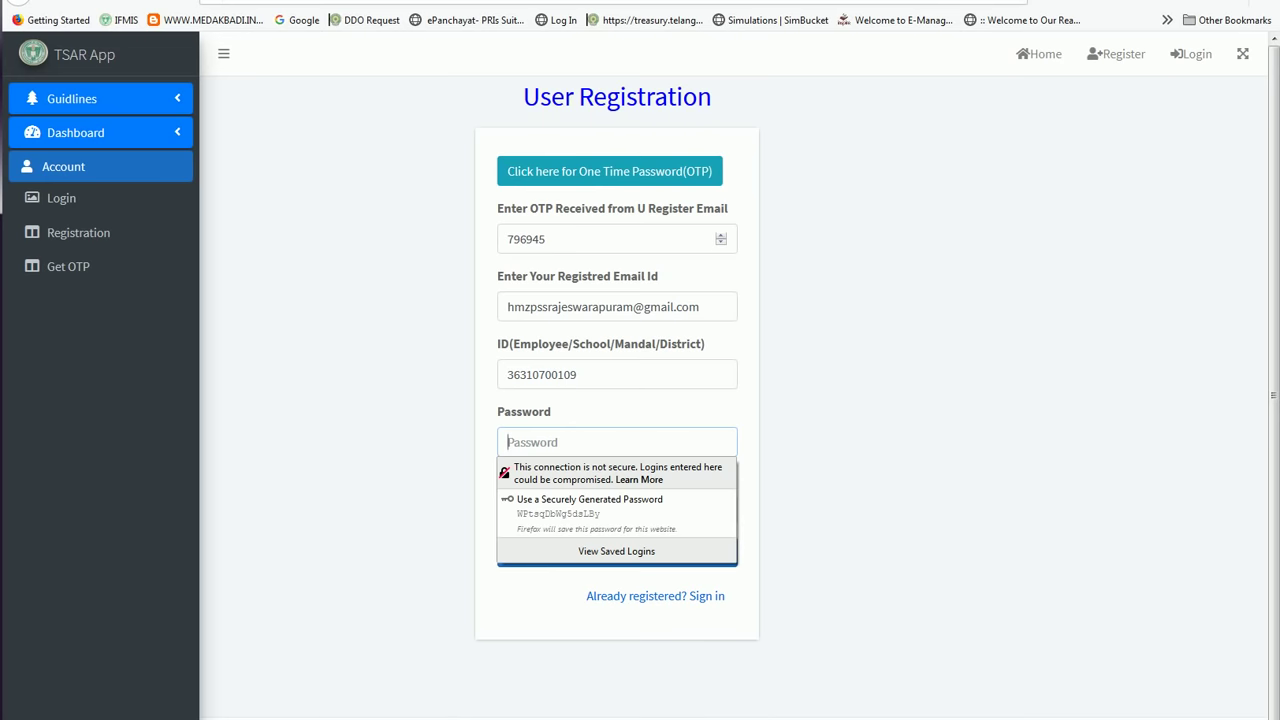
text(••)
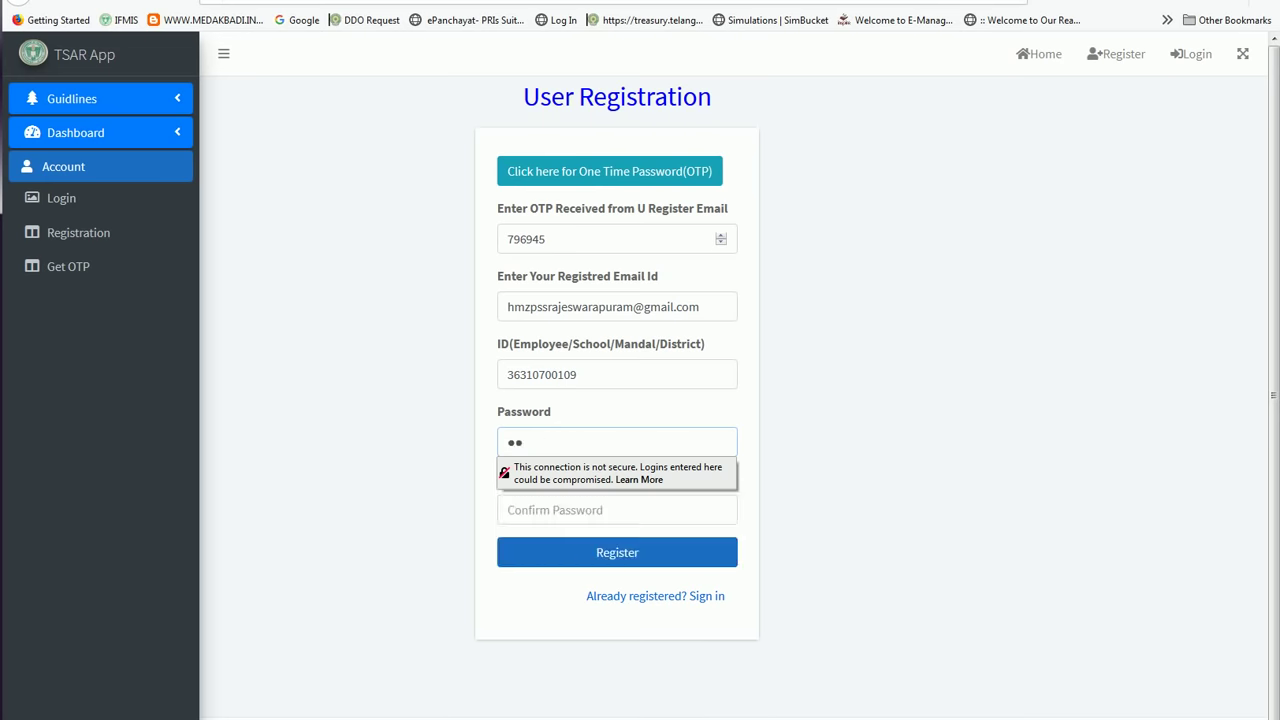
text(•••)
key(Tab)
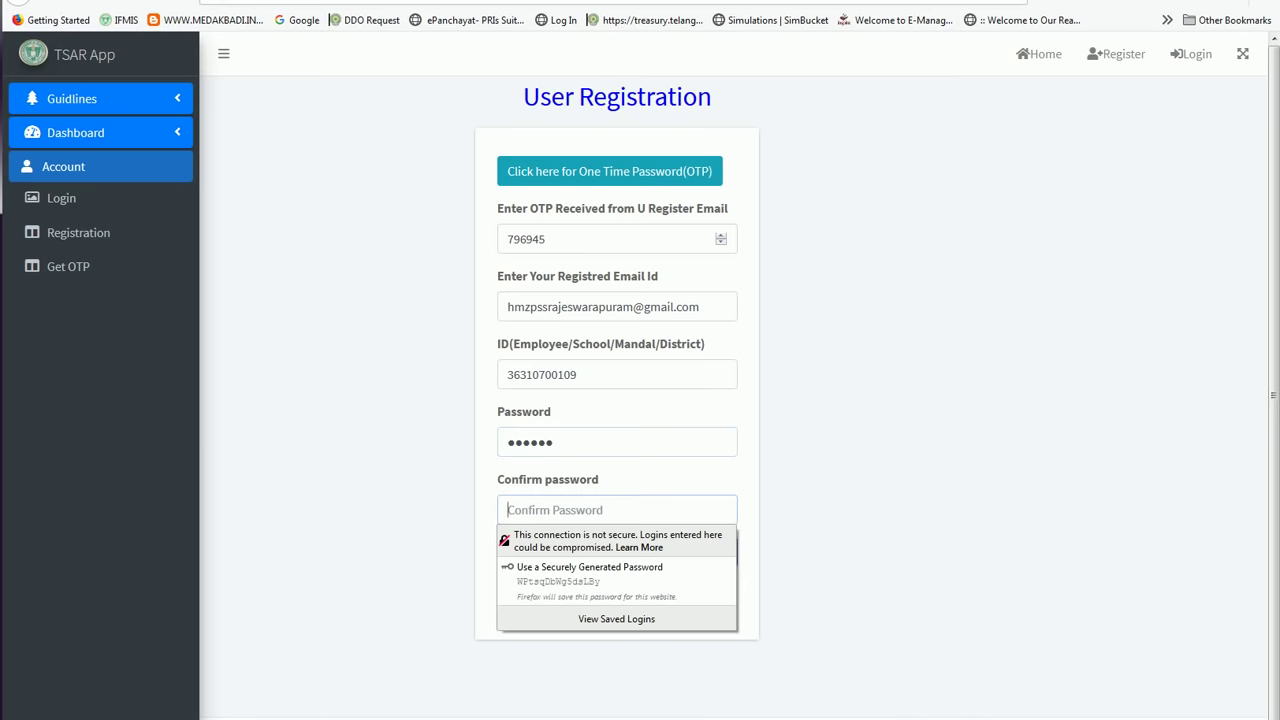
text(••)
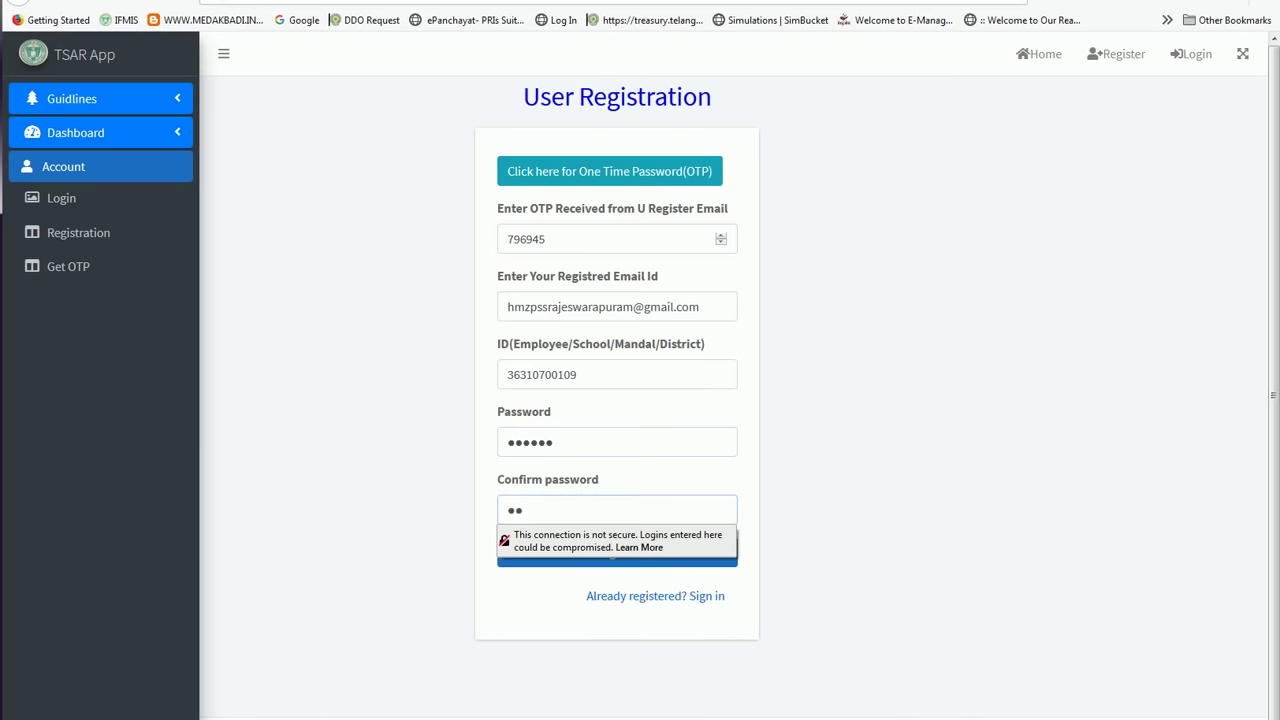
text(••••)
key(Tab)
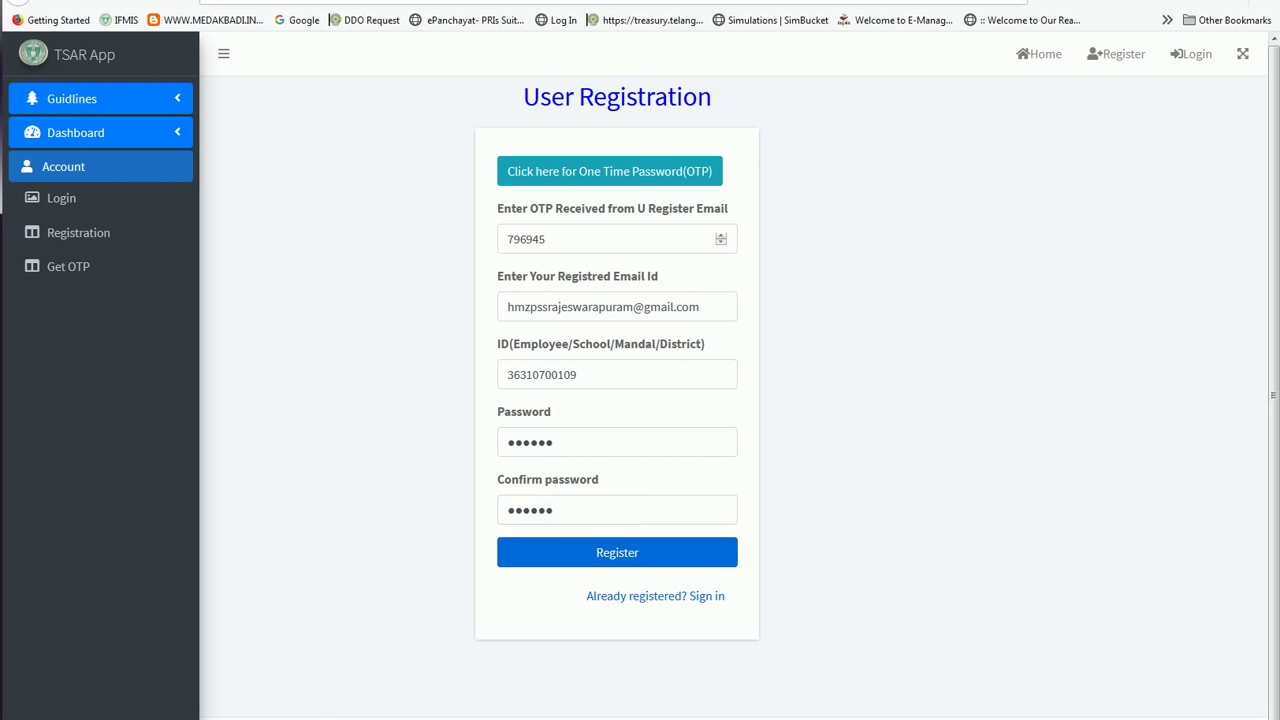
key(Return)
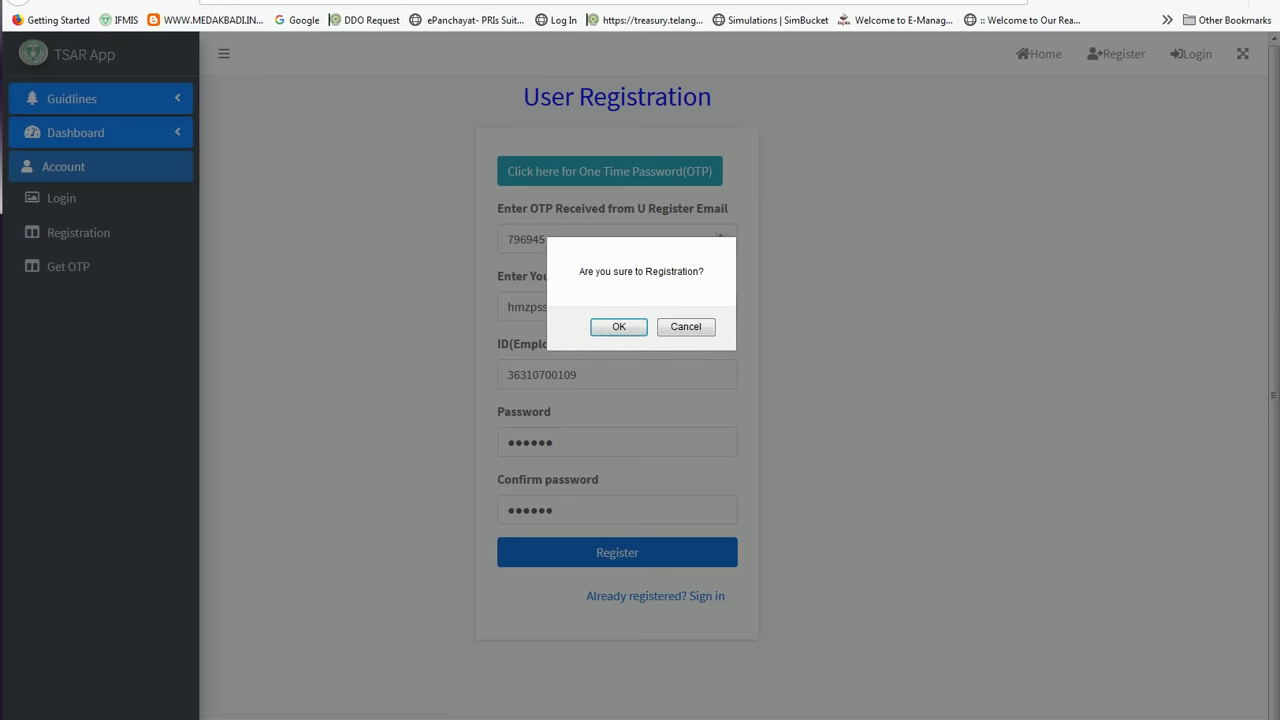
key(Return)
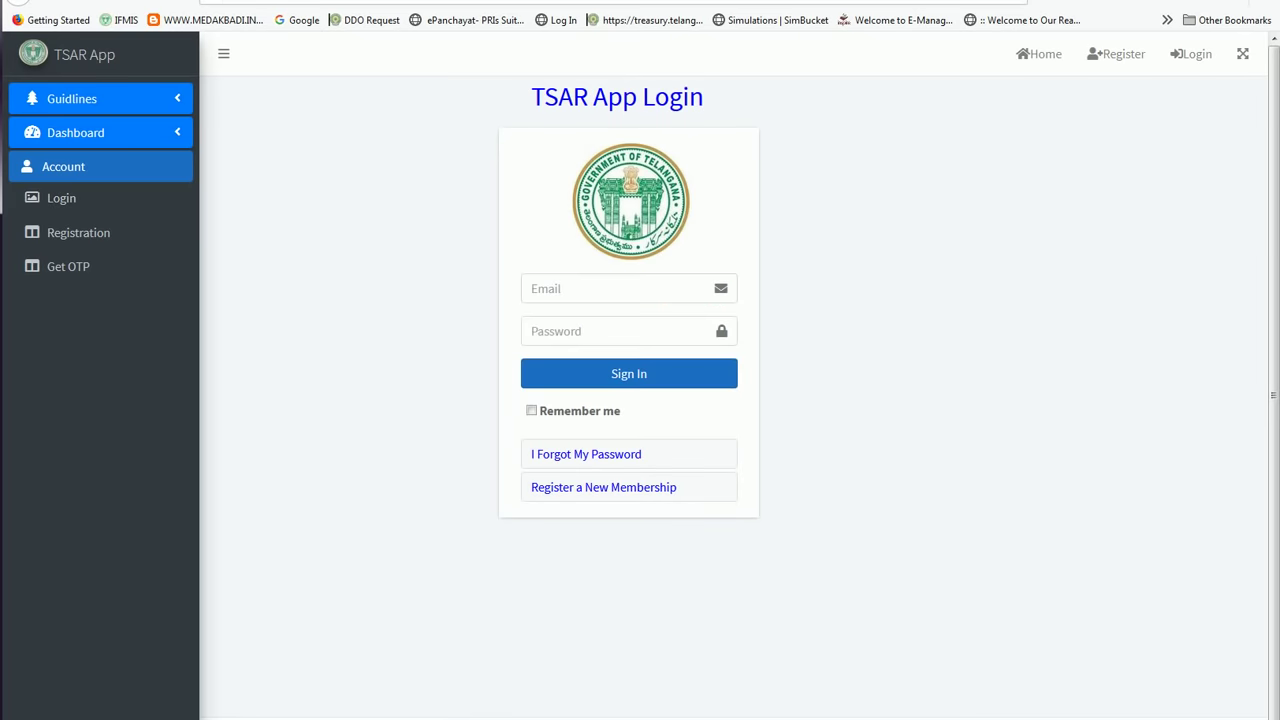
Step: Sign in with the registered e-mail and account password, with Remember me ticked
click(540, 288)
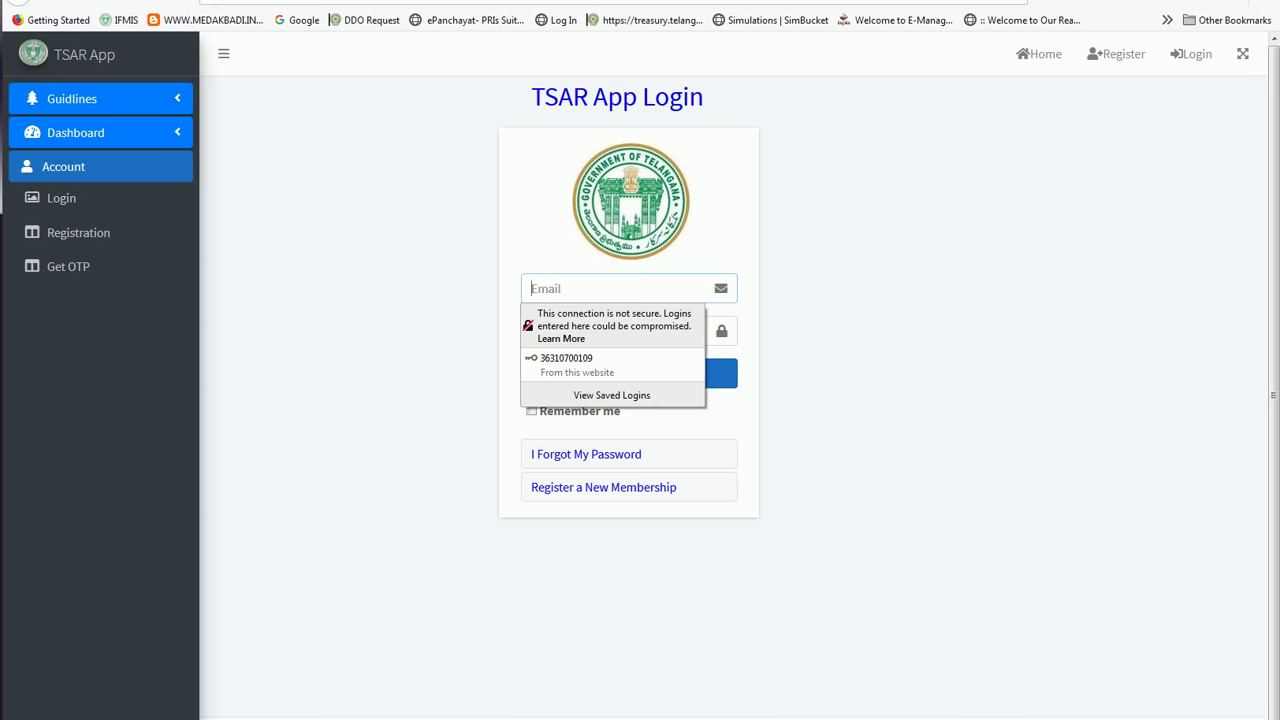
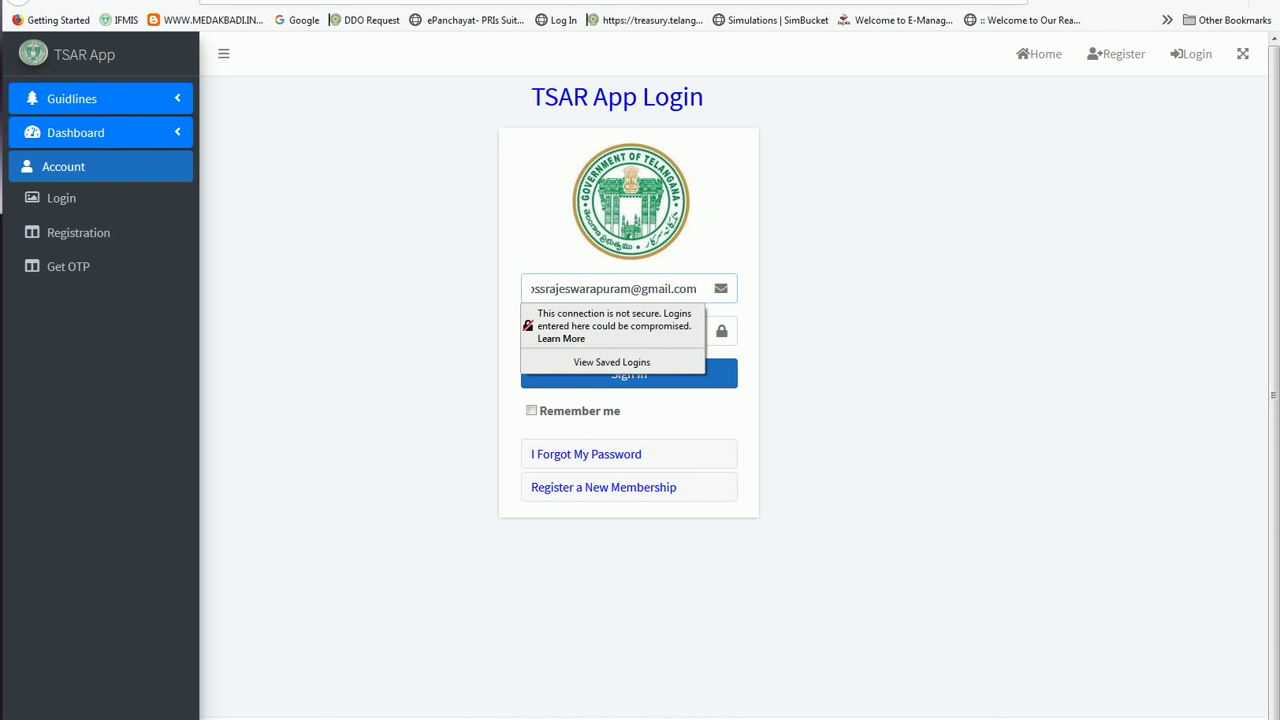
key(Tab)
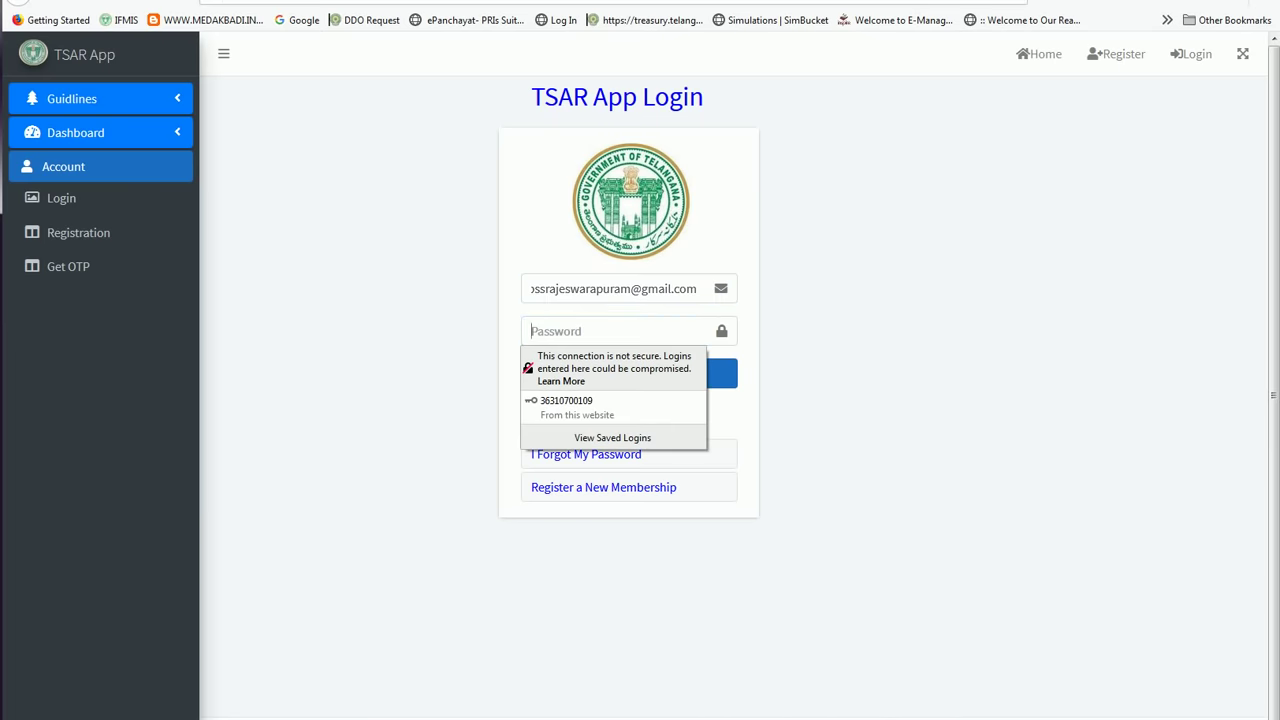
text(****)
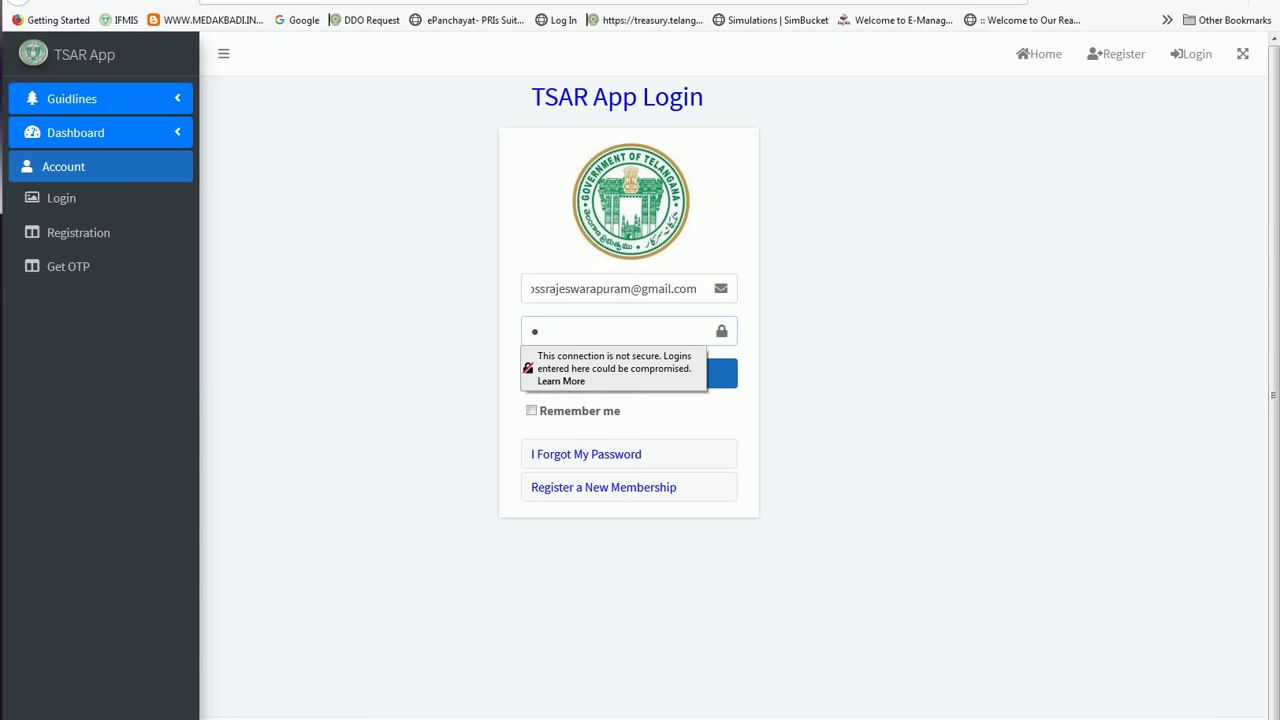
text(**)
key(Tab)
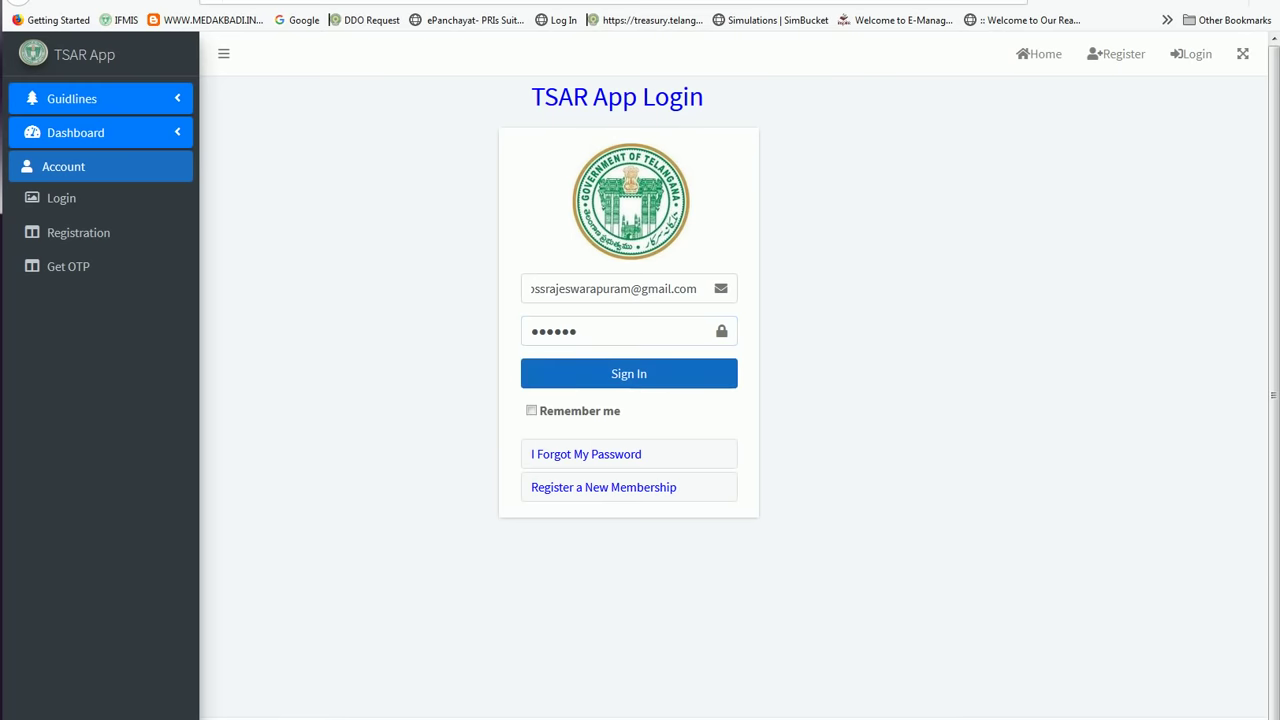
key(space)
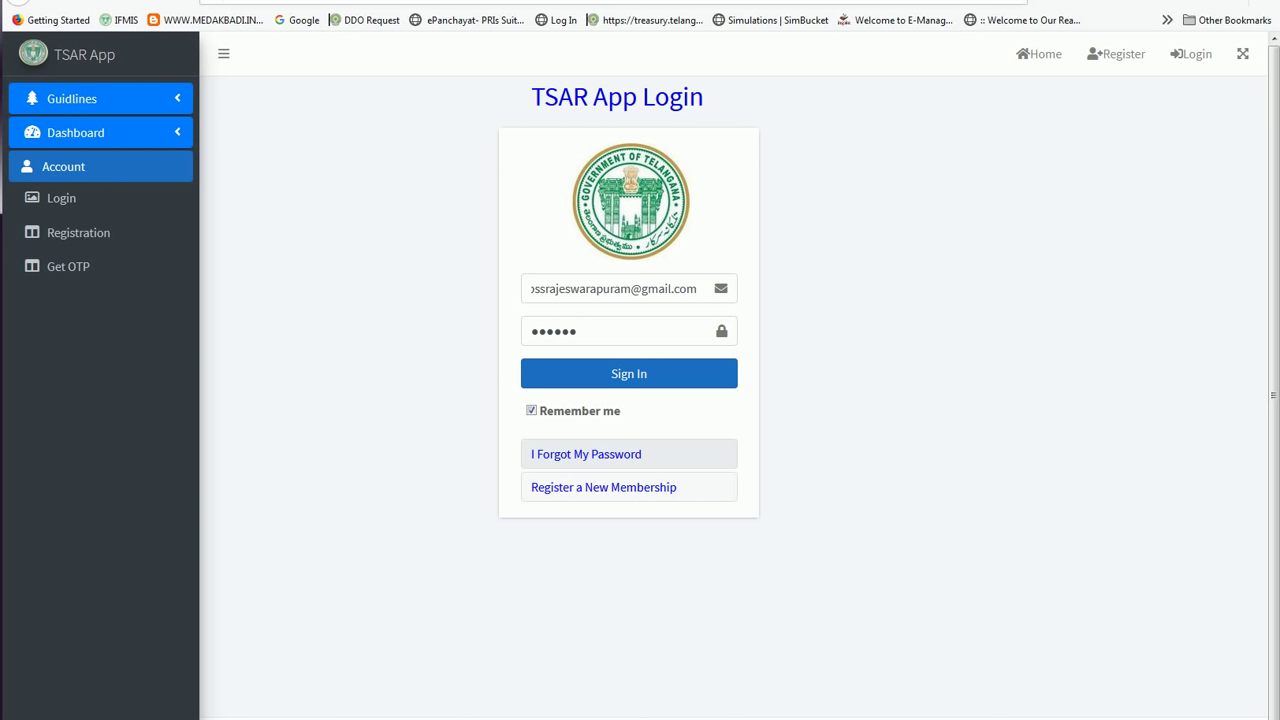
key(Return)
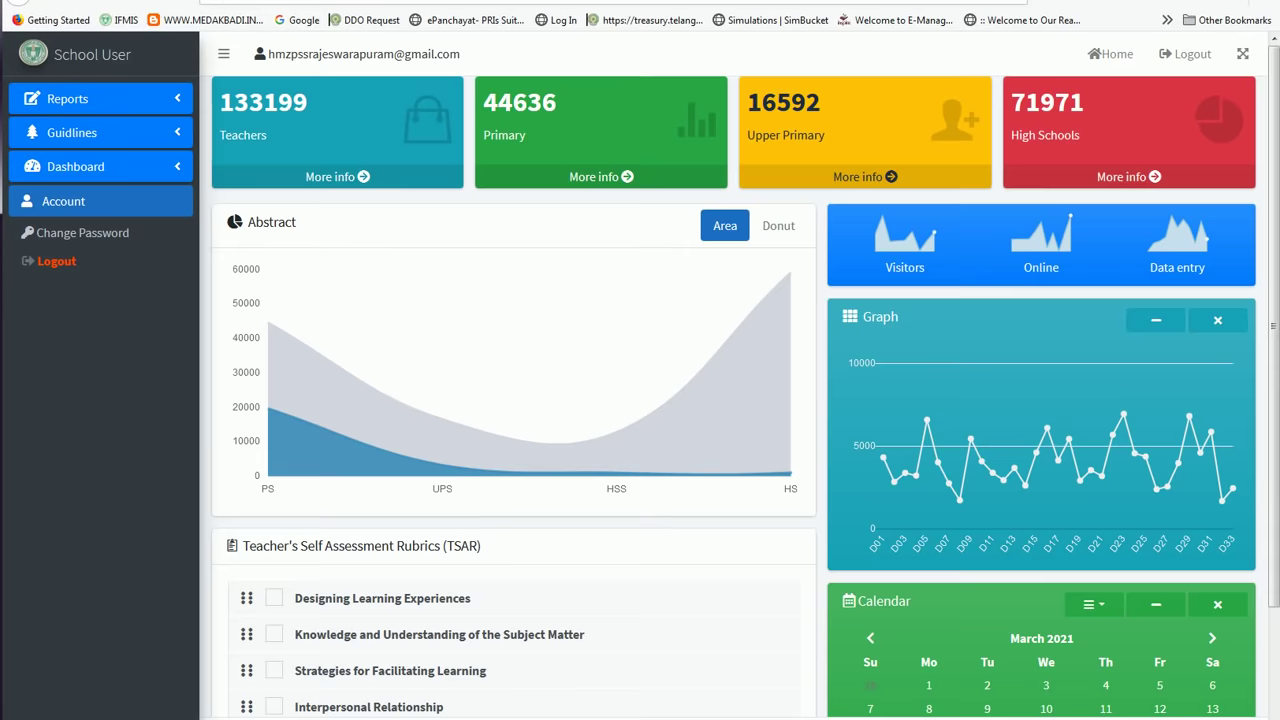
Step: Expand Dashboard and Reports in the sidebar and open the Consolidation Sheet report
scroll(520, 460, down, 2)
scroll(520, 460, down, 1)
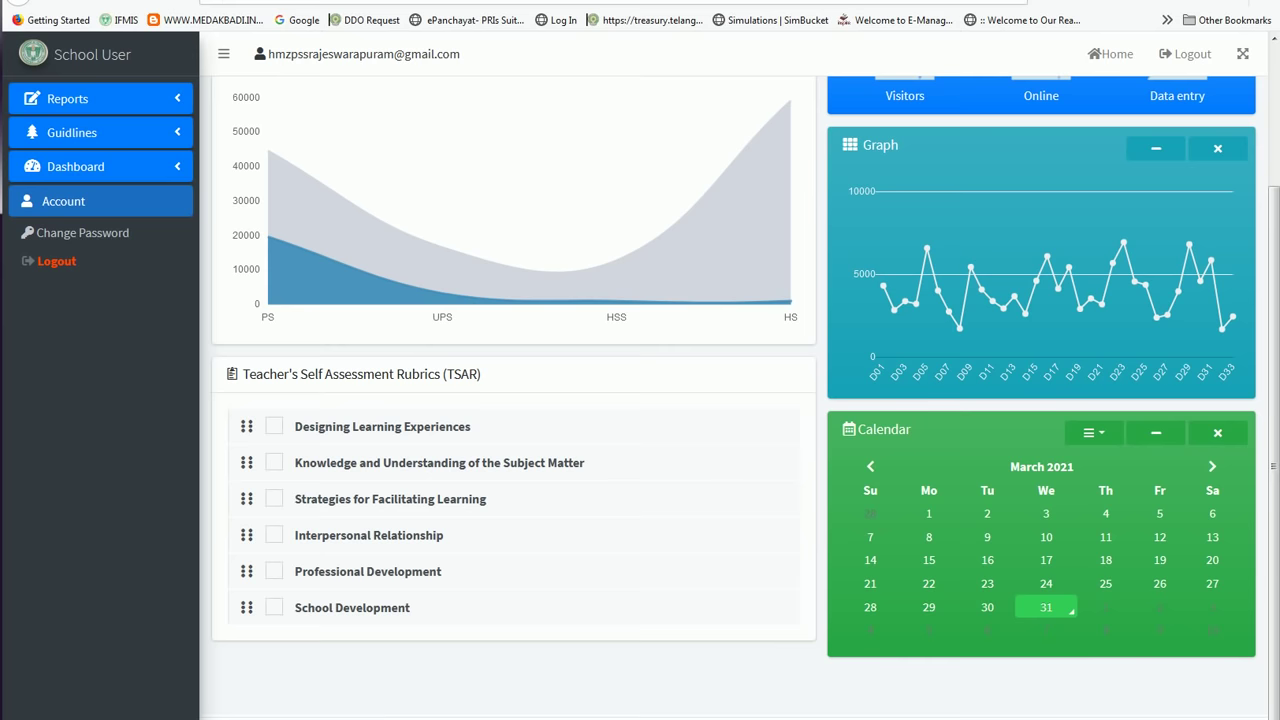
click(75, 166)
click(67, 98)
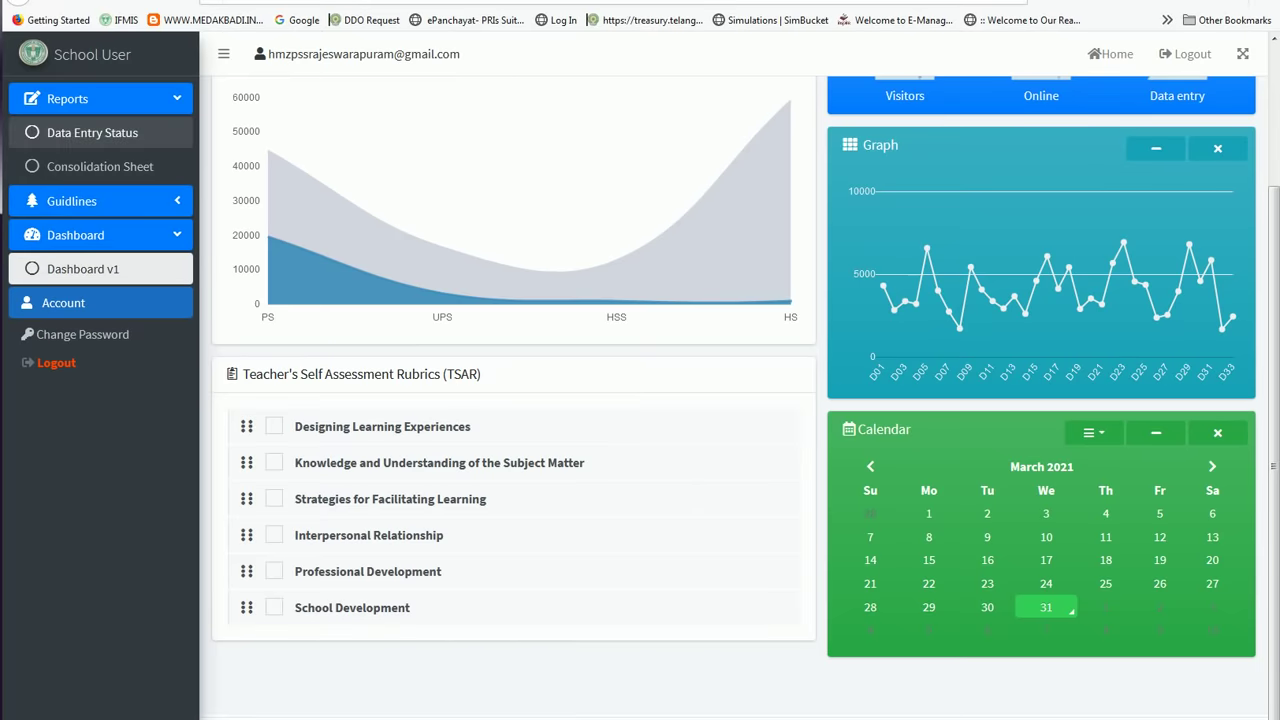
click(92, 132)
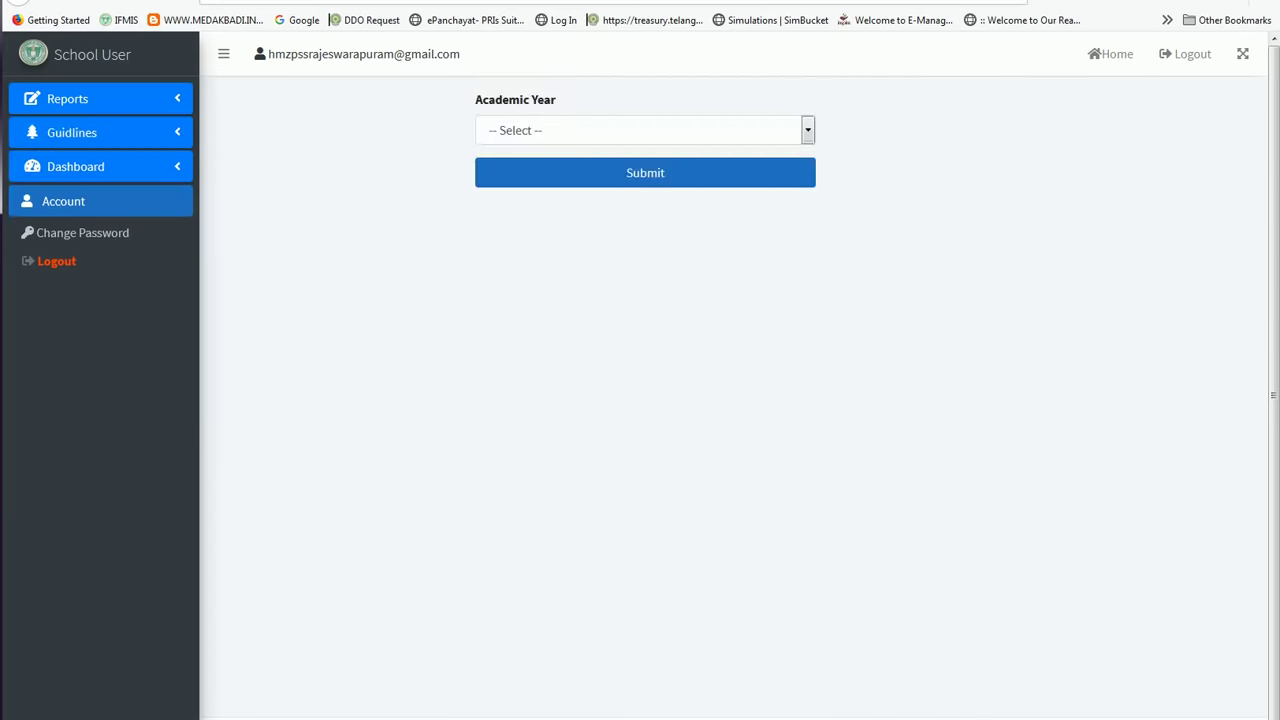
Step: Choose academic year 2020-21 and submit it to display the performance standard table
click(645, 130)
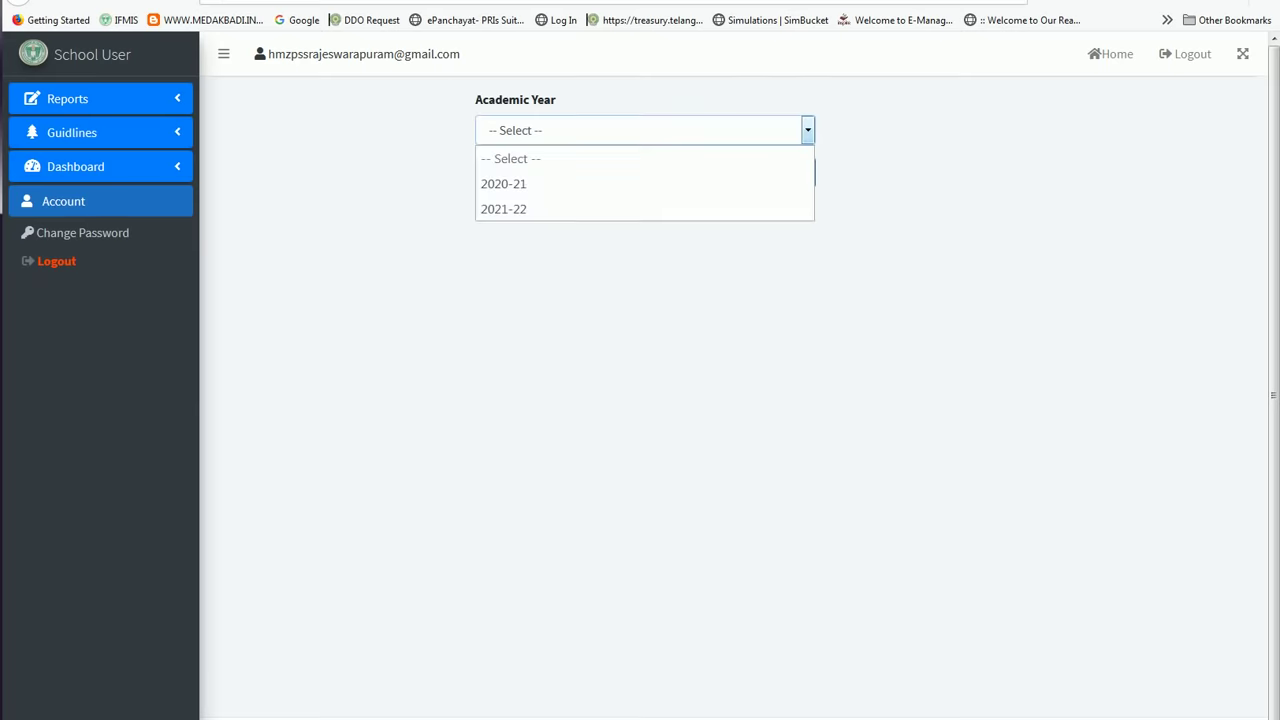
key(Return)
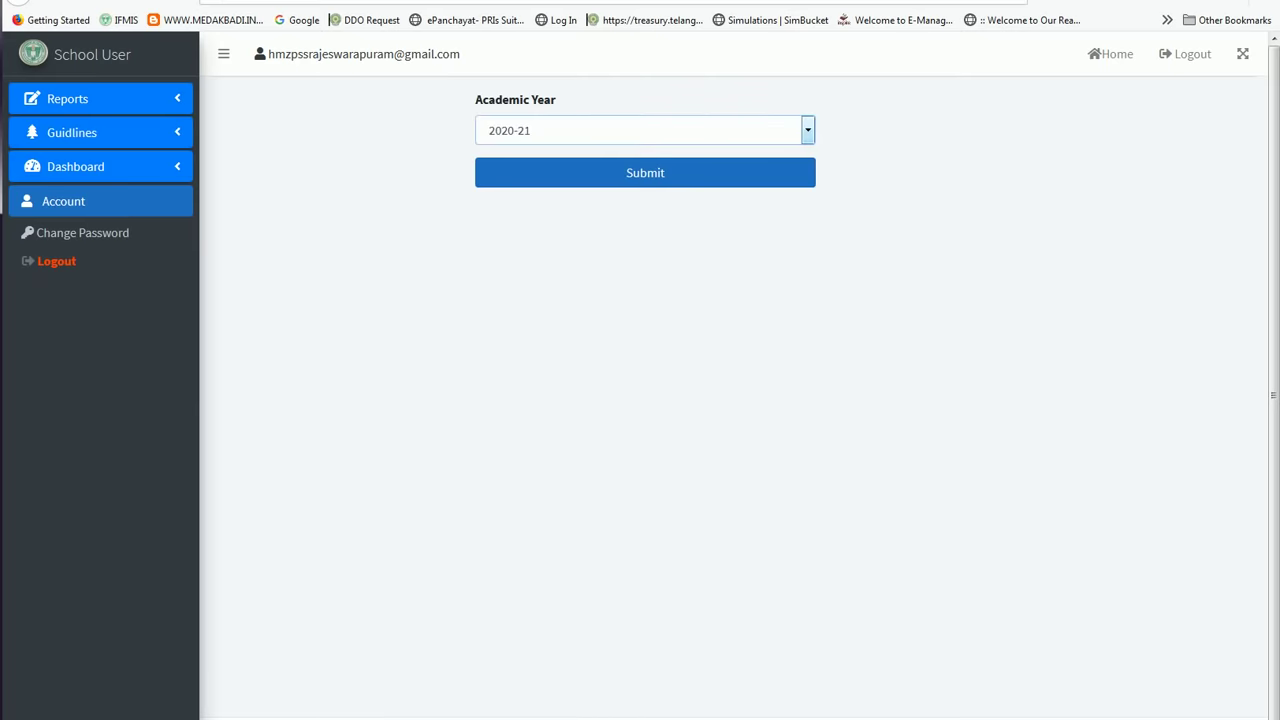
key(Return)
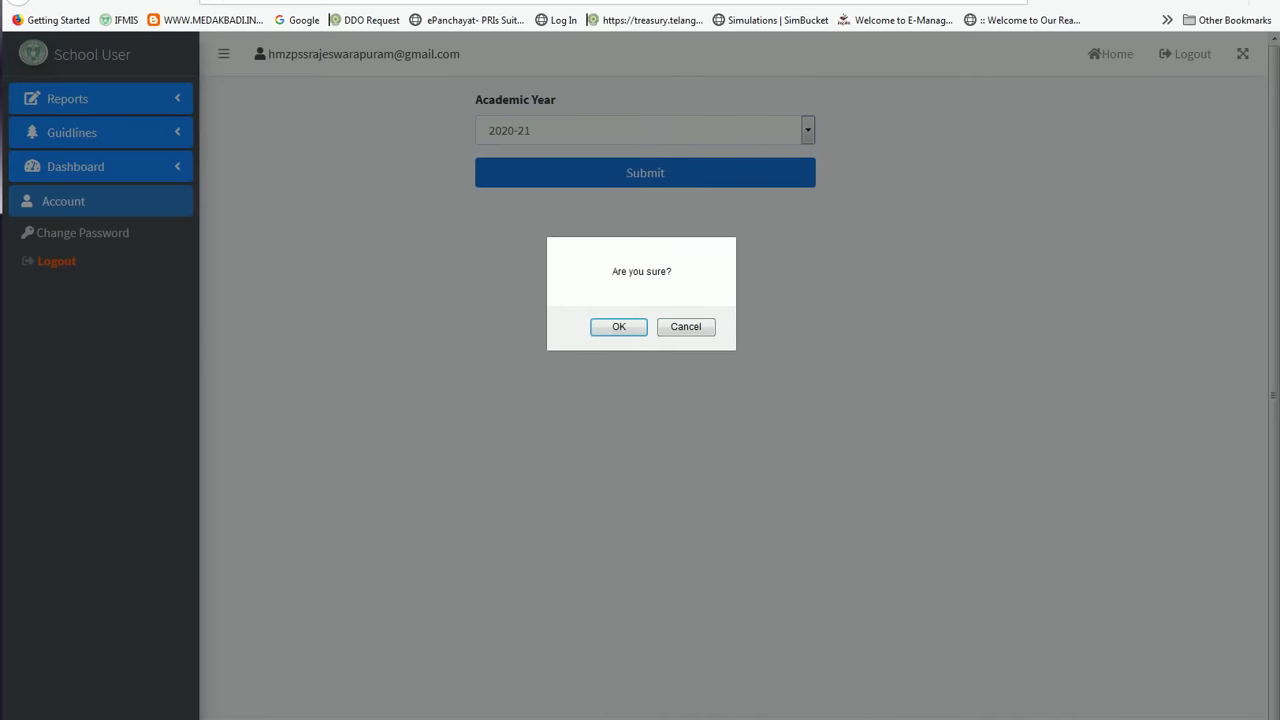
key(Return)
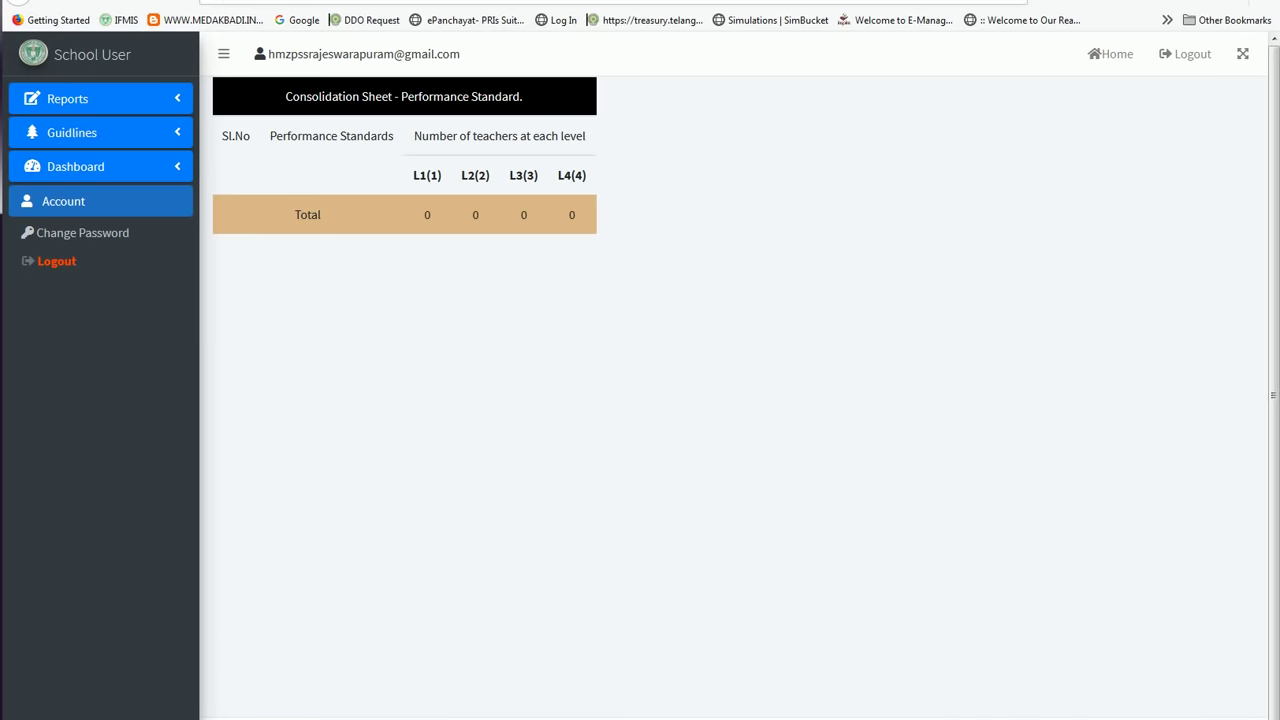
click(72, 132)
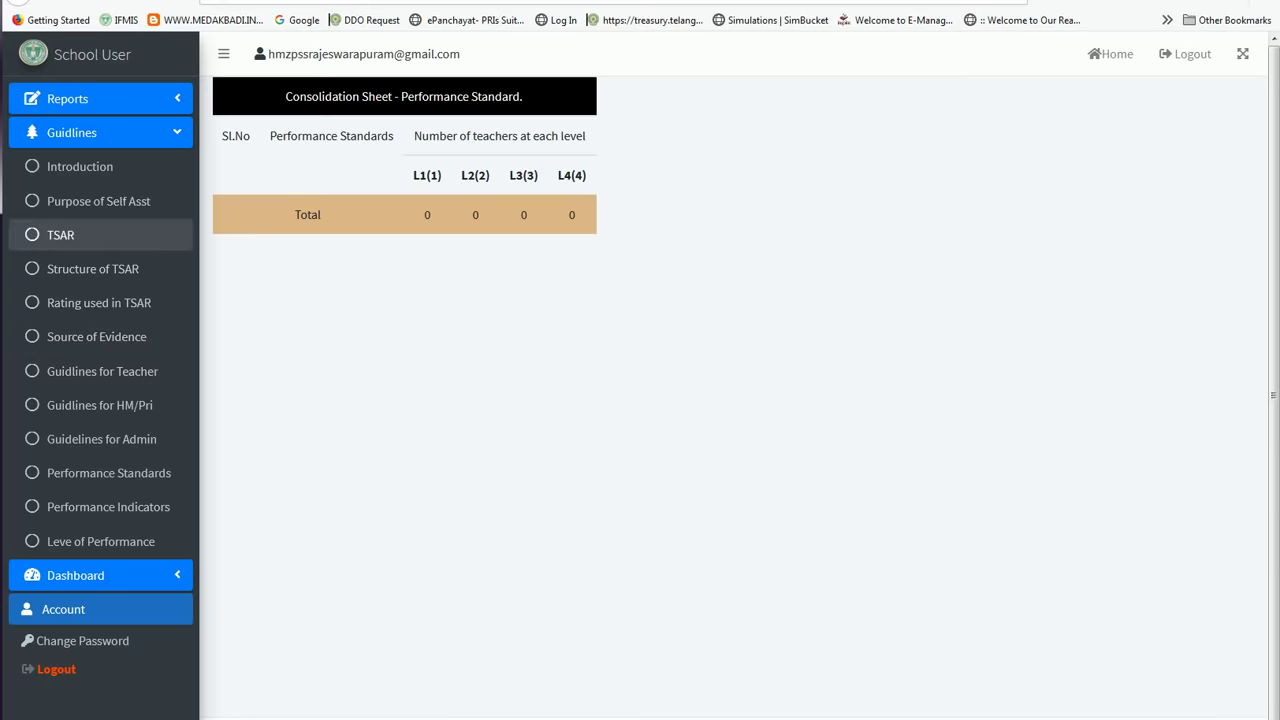
Step: Open Guidlines > TSAR rubrics overview, then log out of the school user account
click(60, 234)
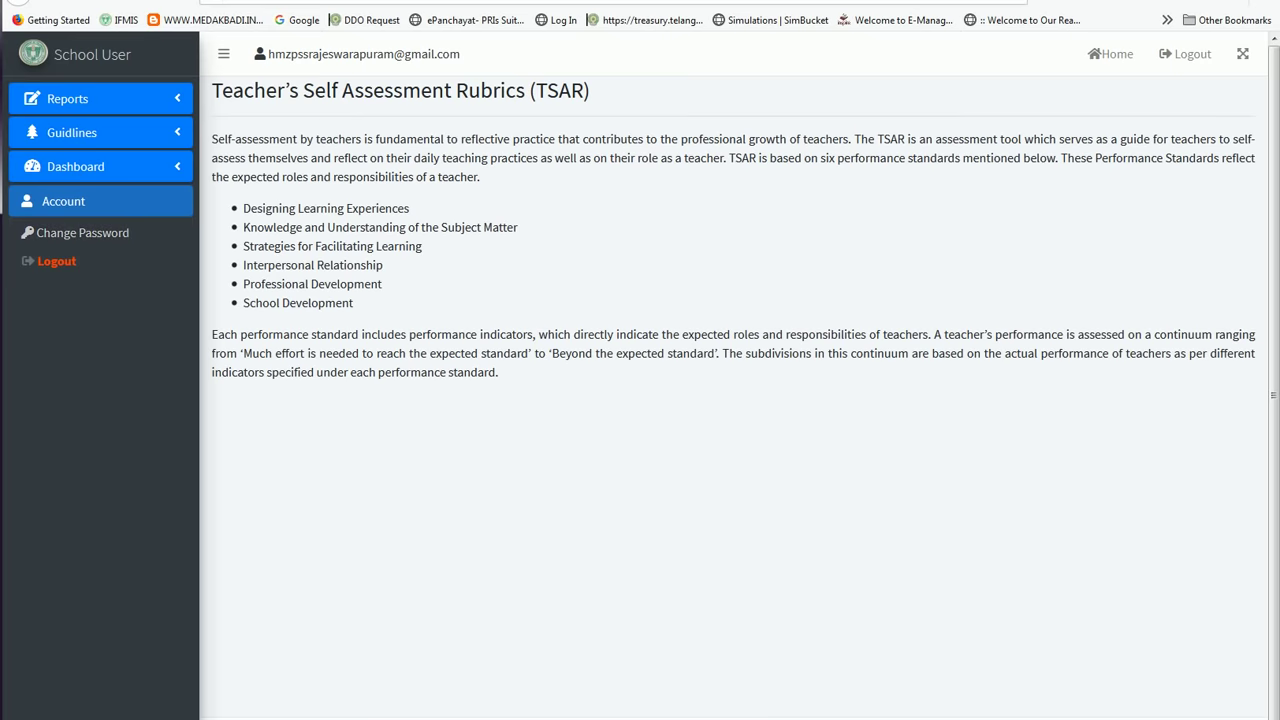
click(100, 132)
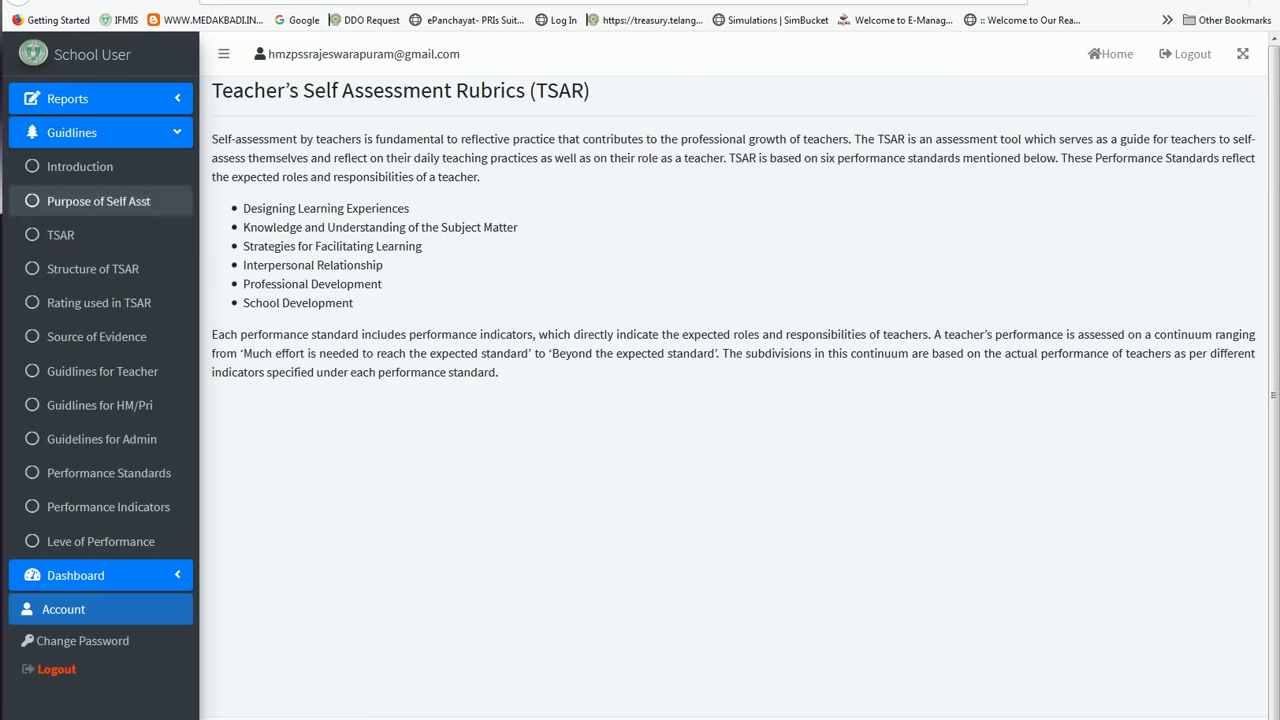
click(100, 575)
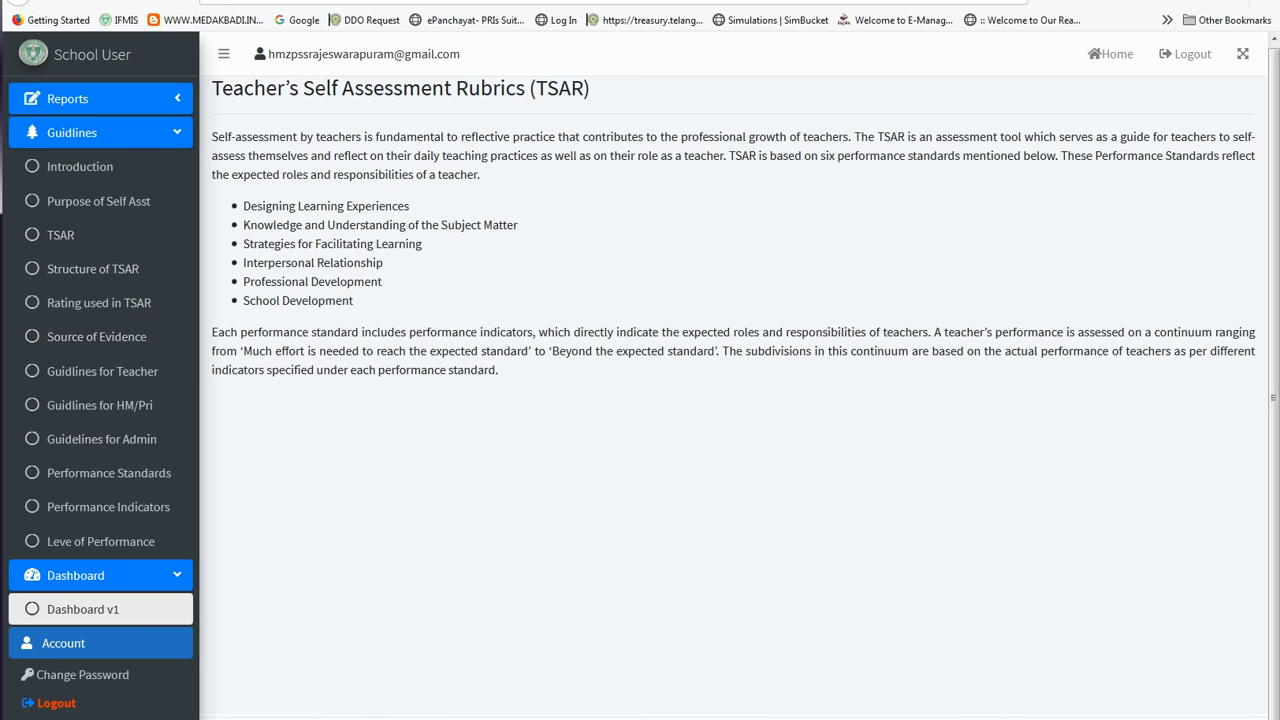
click(50, 703)
click(610, 327)
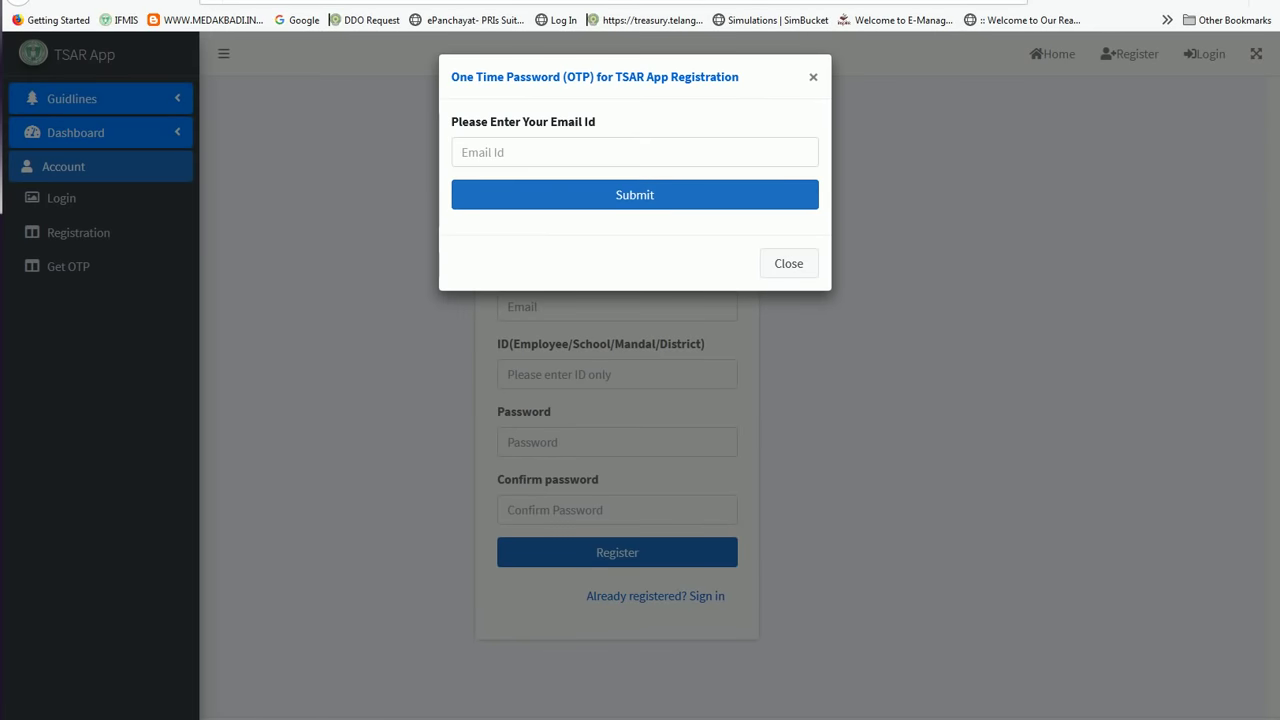
Step: Request an OTP for the teacher's registered e-mail address and dismiss the OTP-sent alert
click(634, 152)
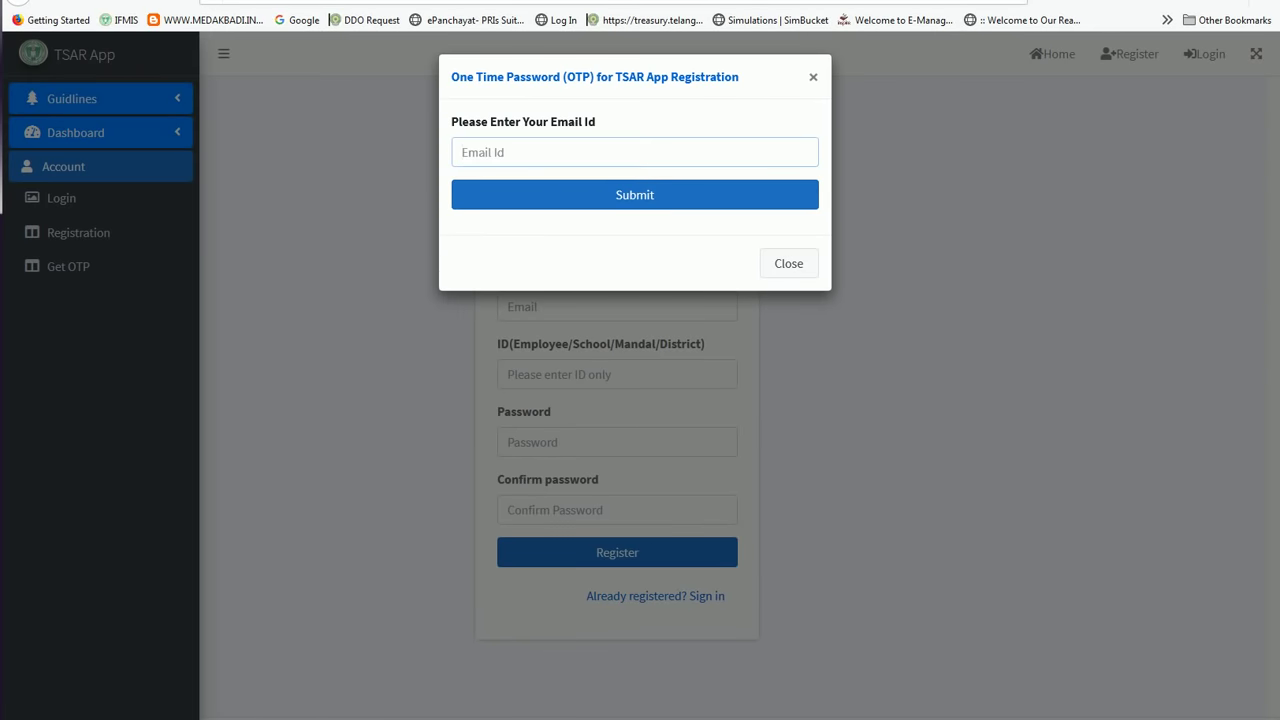
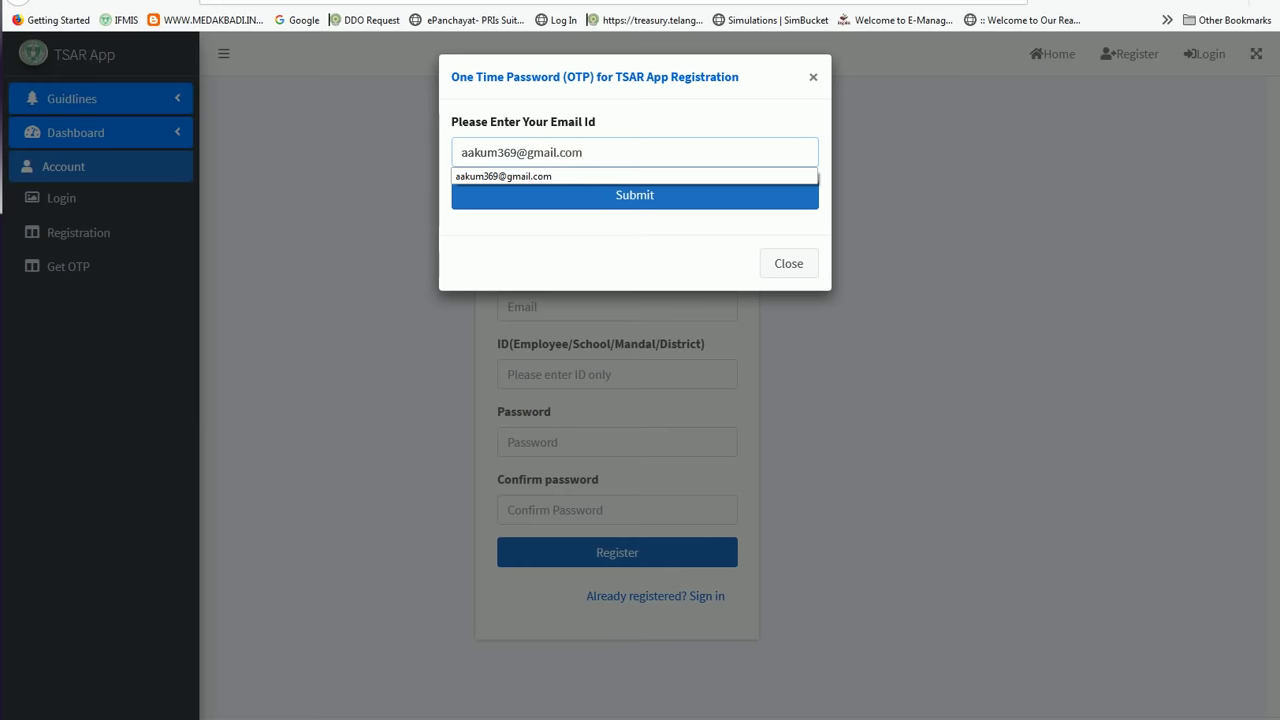
key(Return)
key(Return)
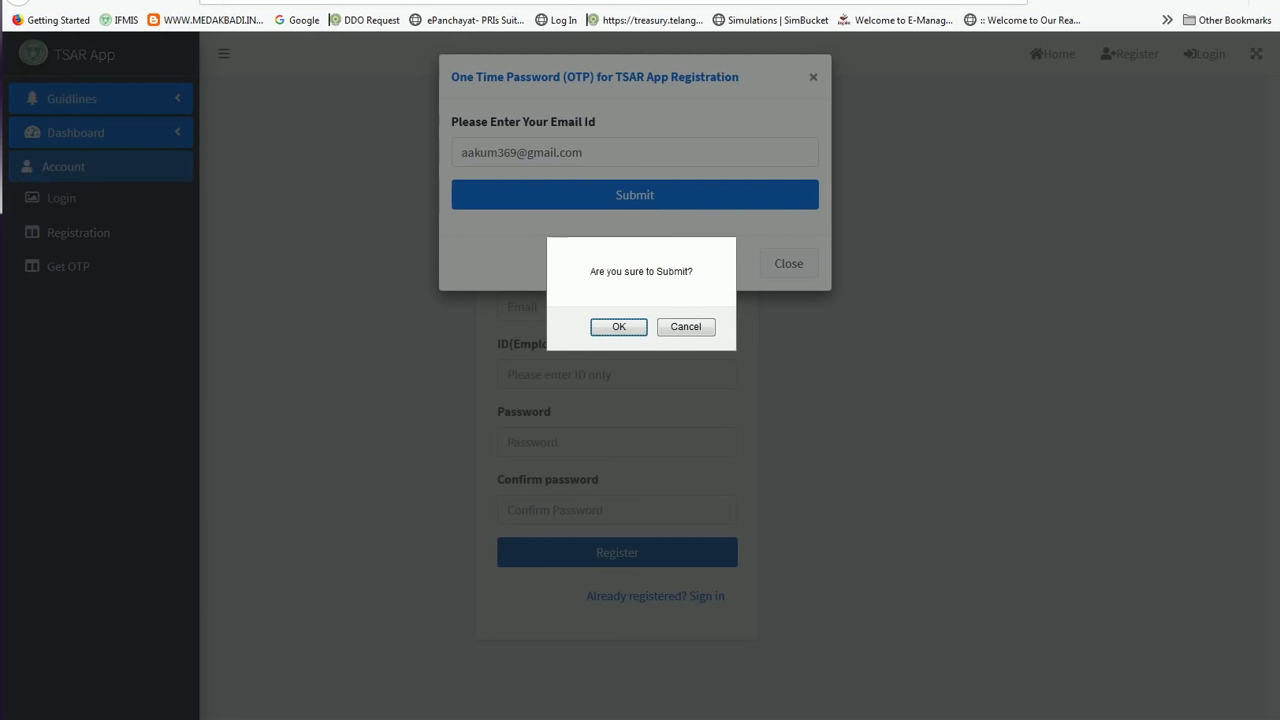
key(Return)
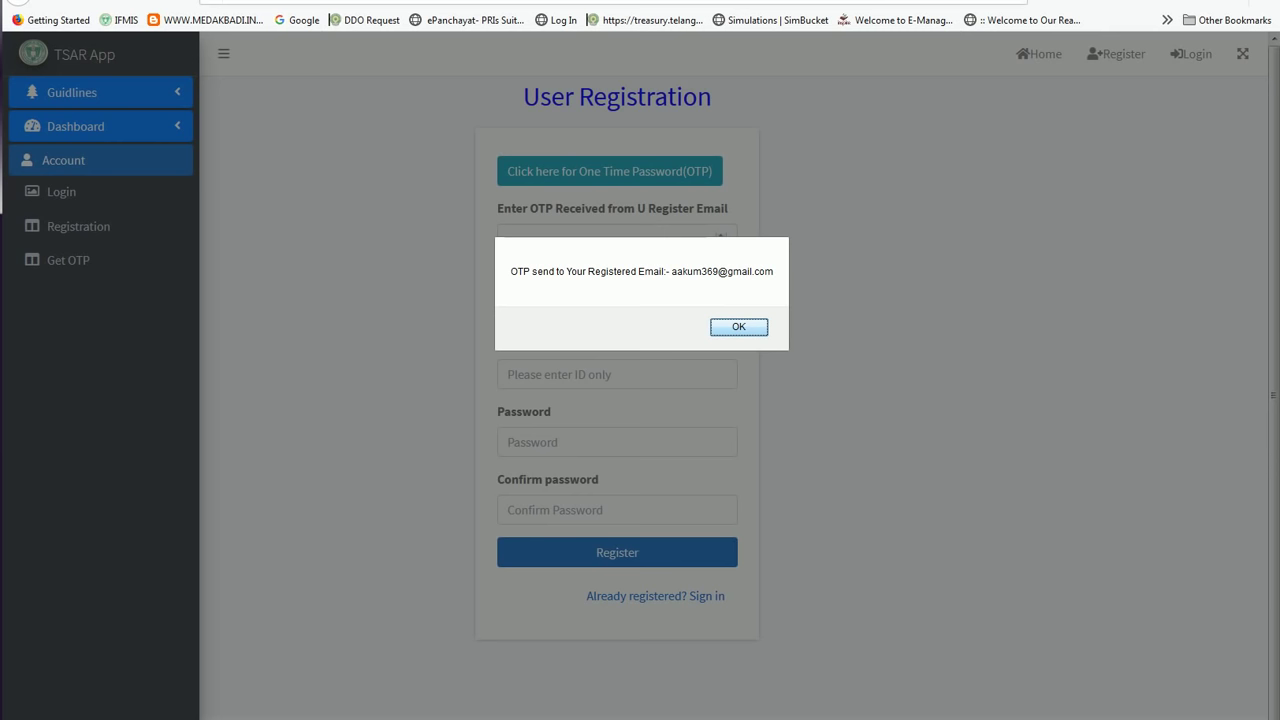
key(Return)
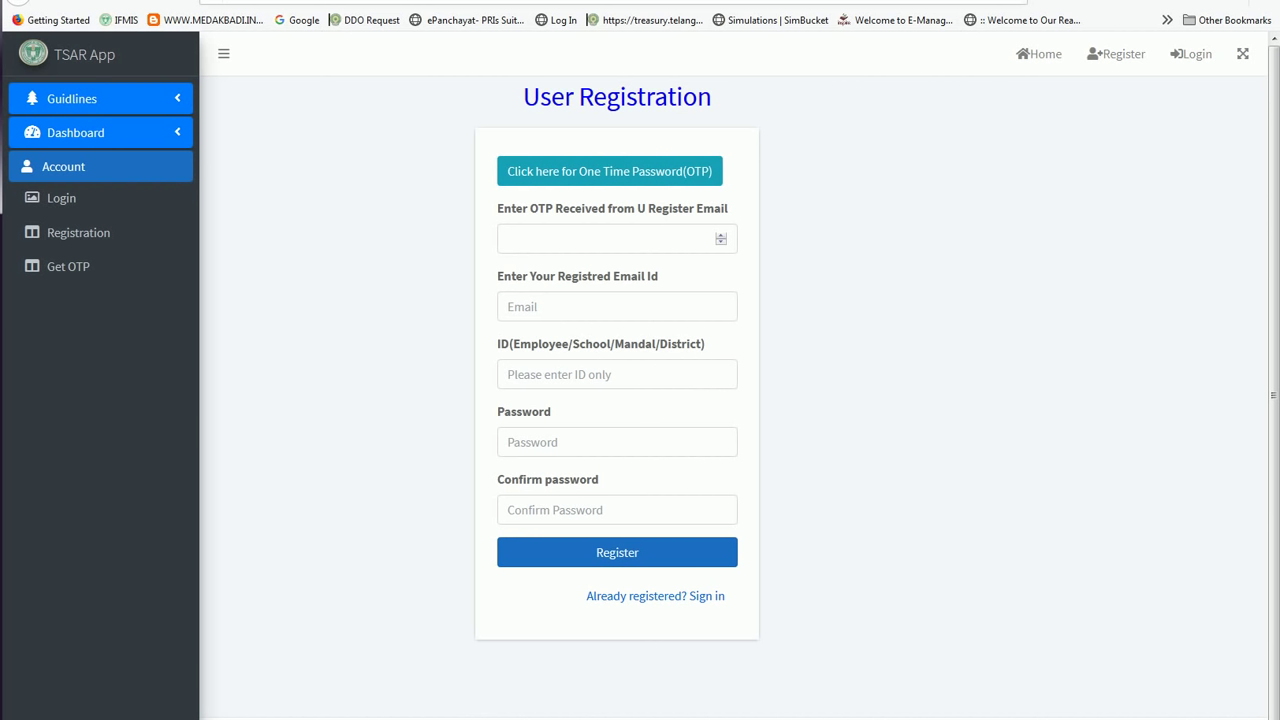
Step: Read the Email Sender App OTP message in Gmail, then return to the TSAR registration tab
key(ctrl+Tab)
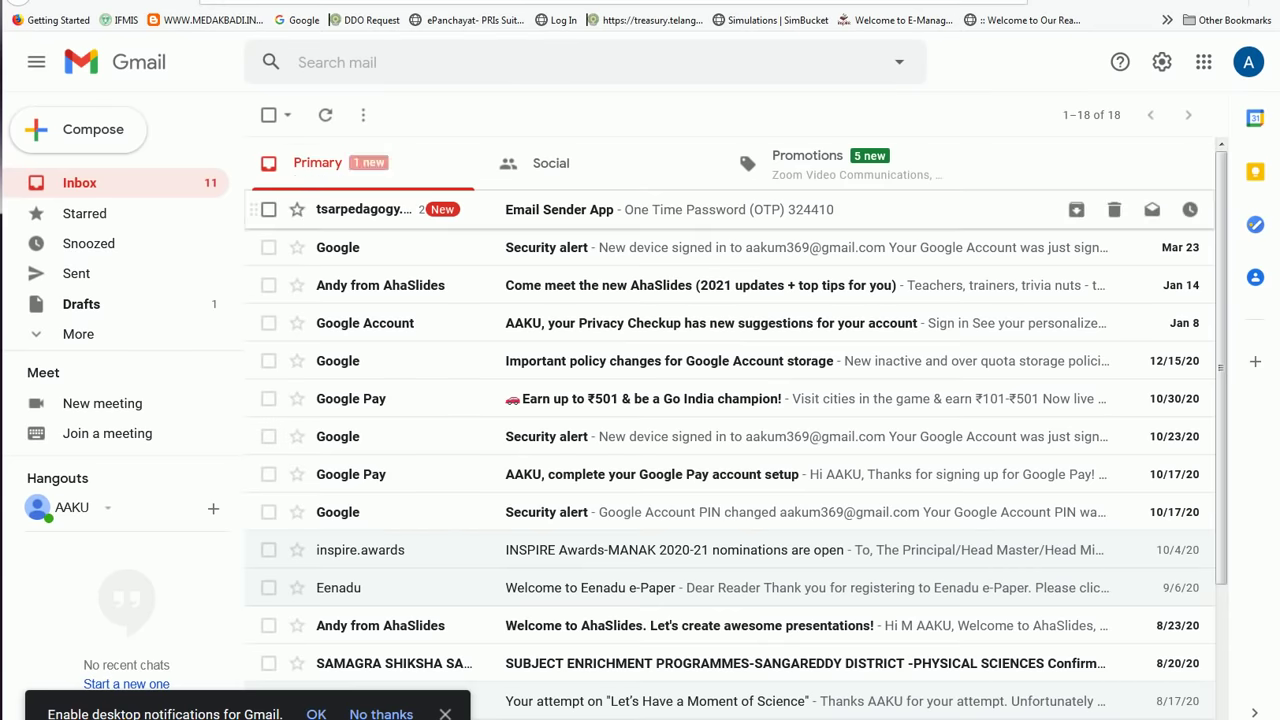
click(560, 209)
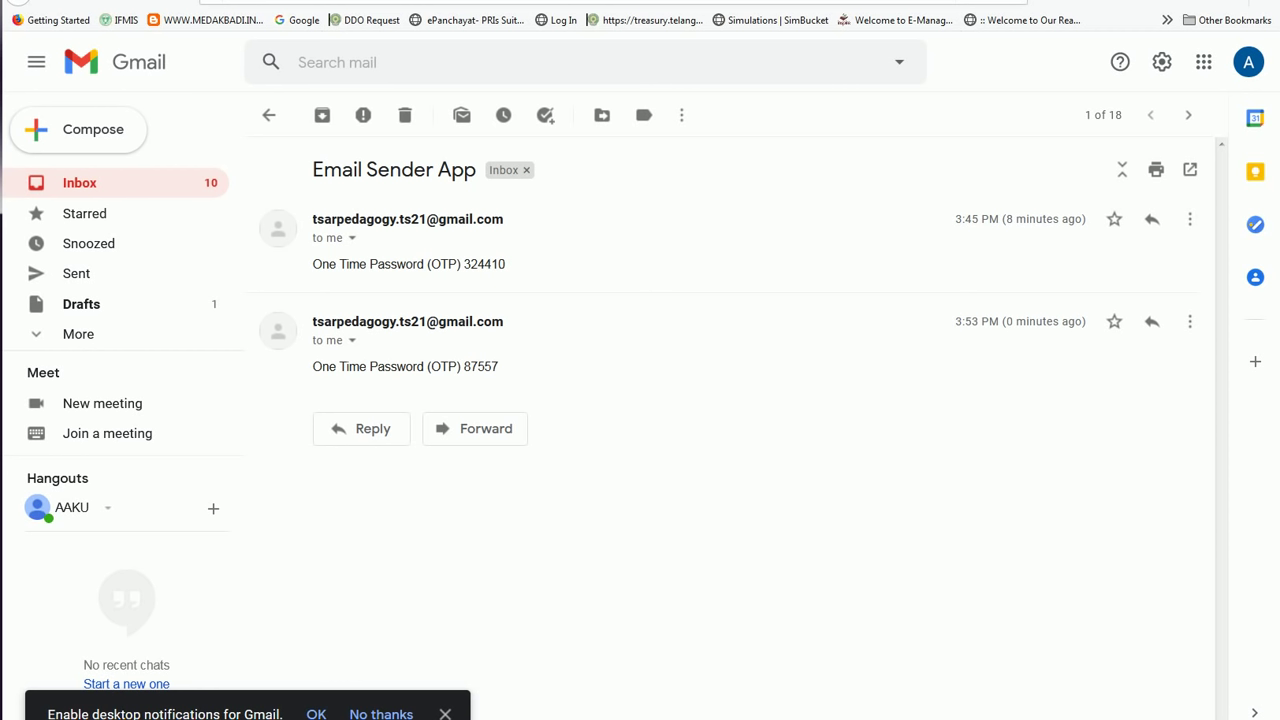
key(ctrl+Tab)
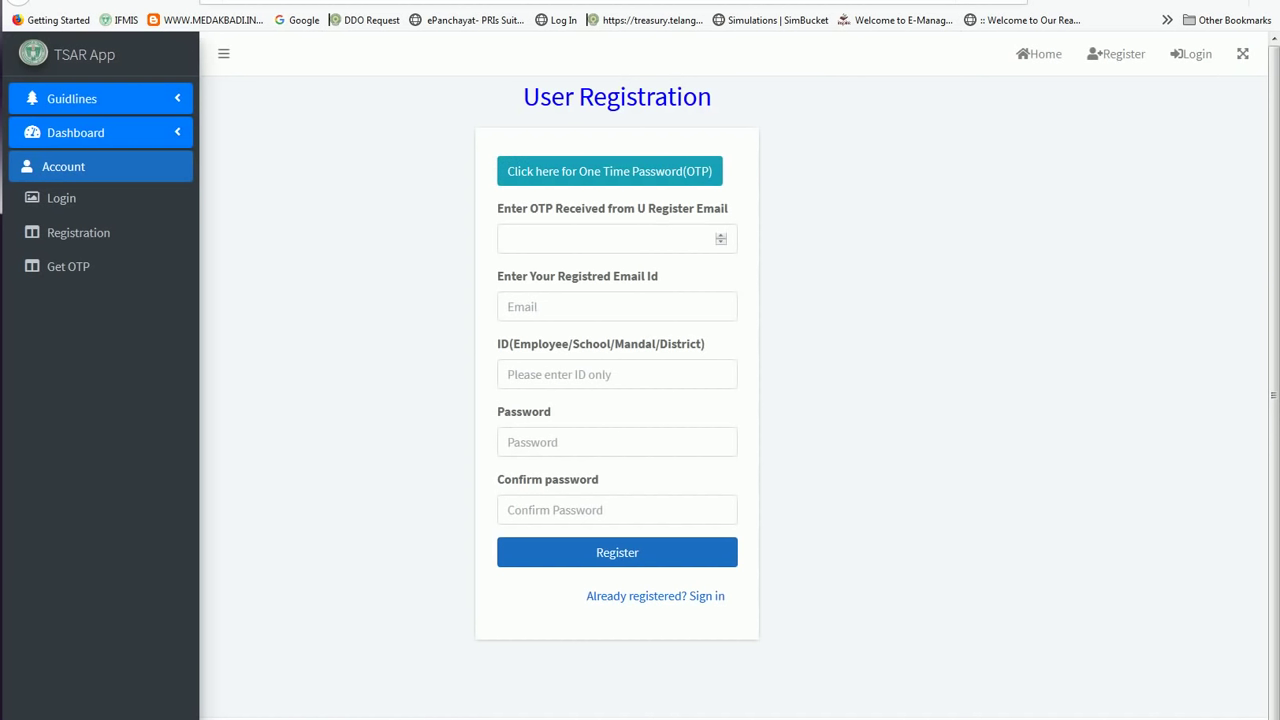
Step: Enter the received OTP, the registered e-mail address and the employee ID
click(610, 239)
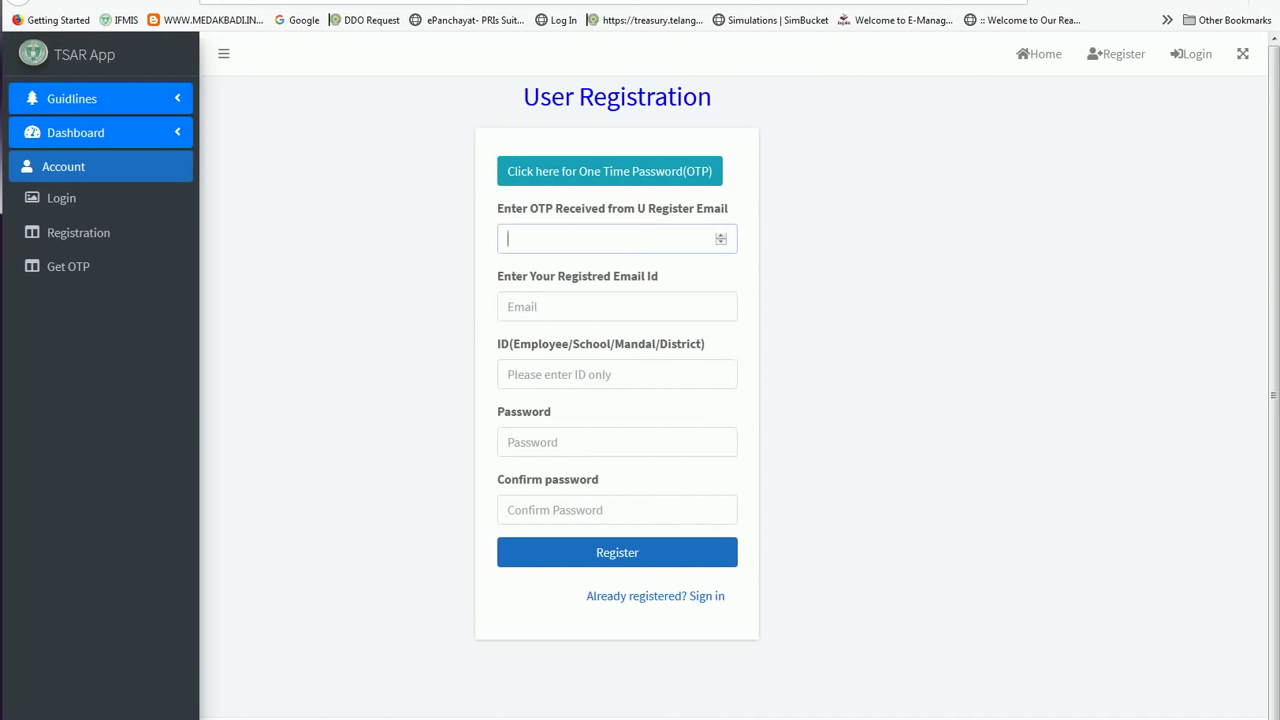
key(Tab)
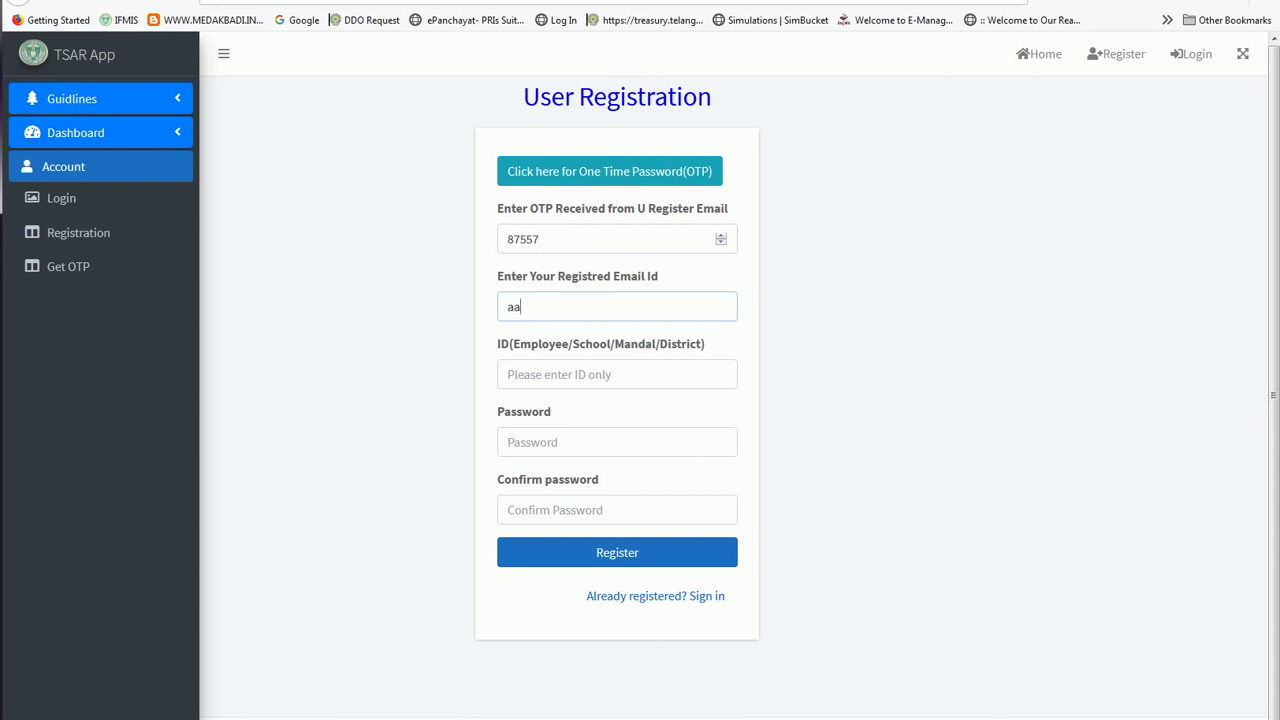
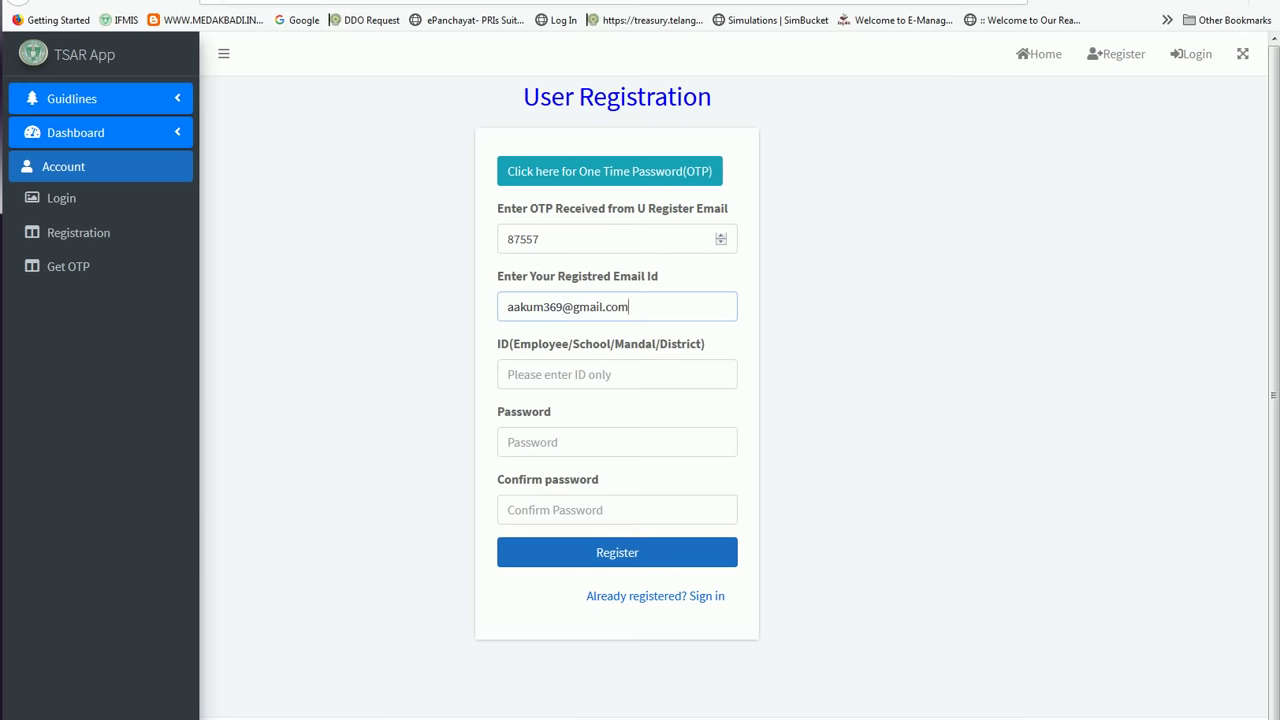
click(560, 374)
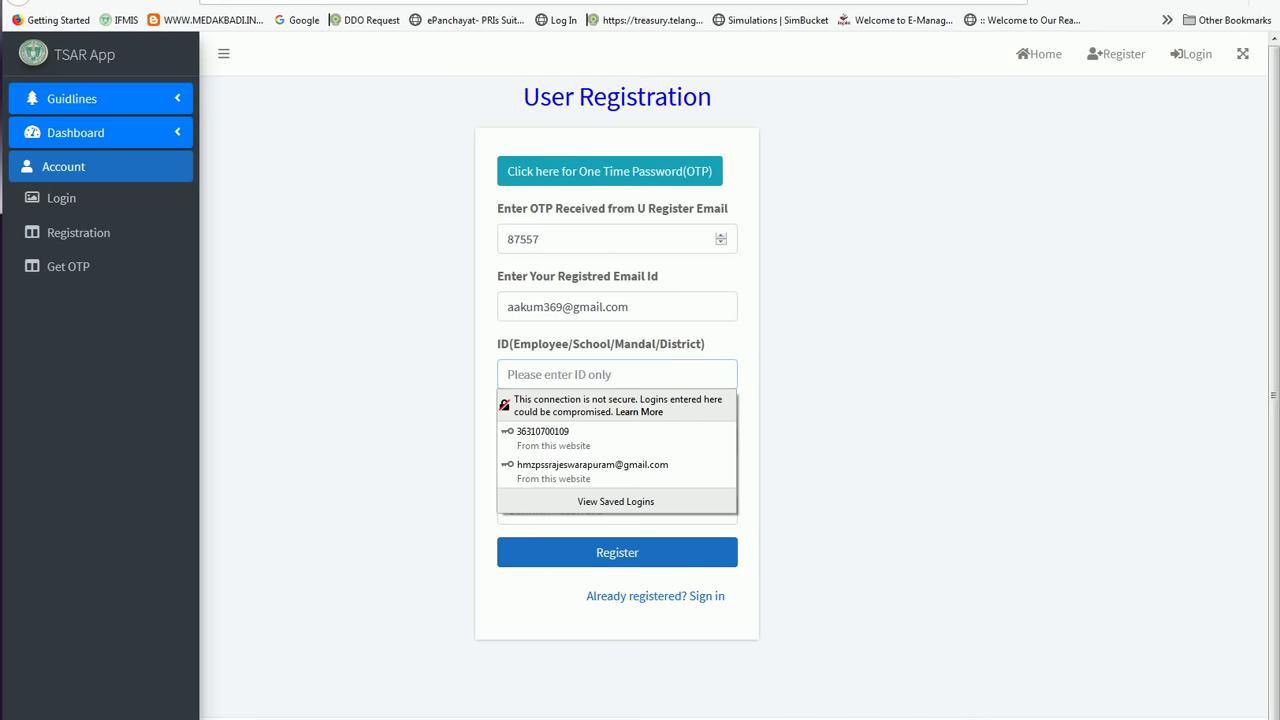
key(Escape)
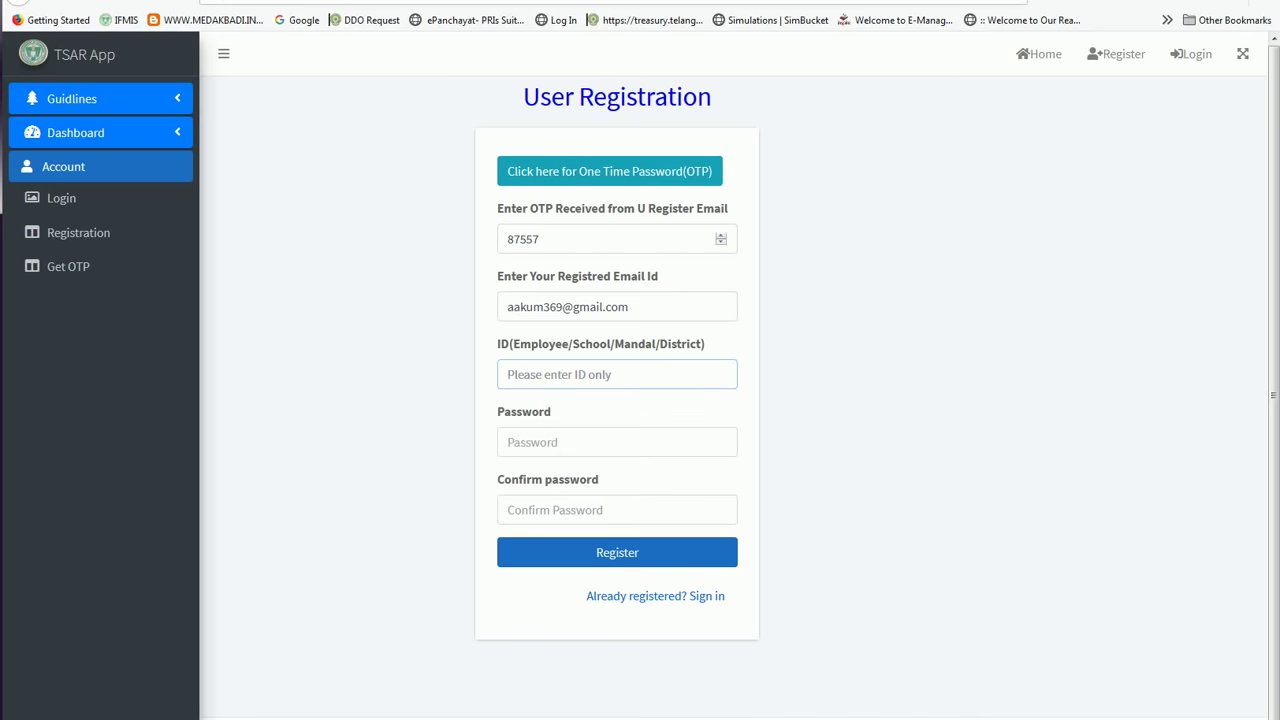
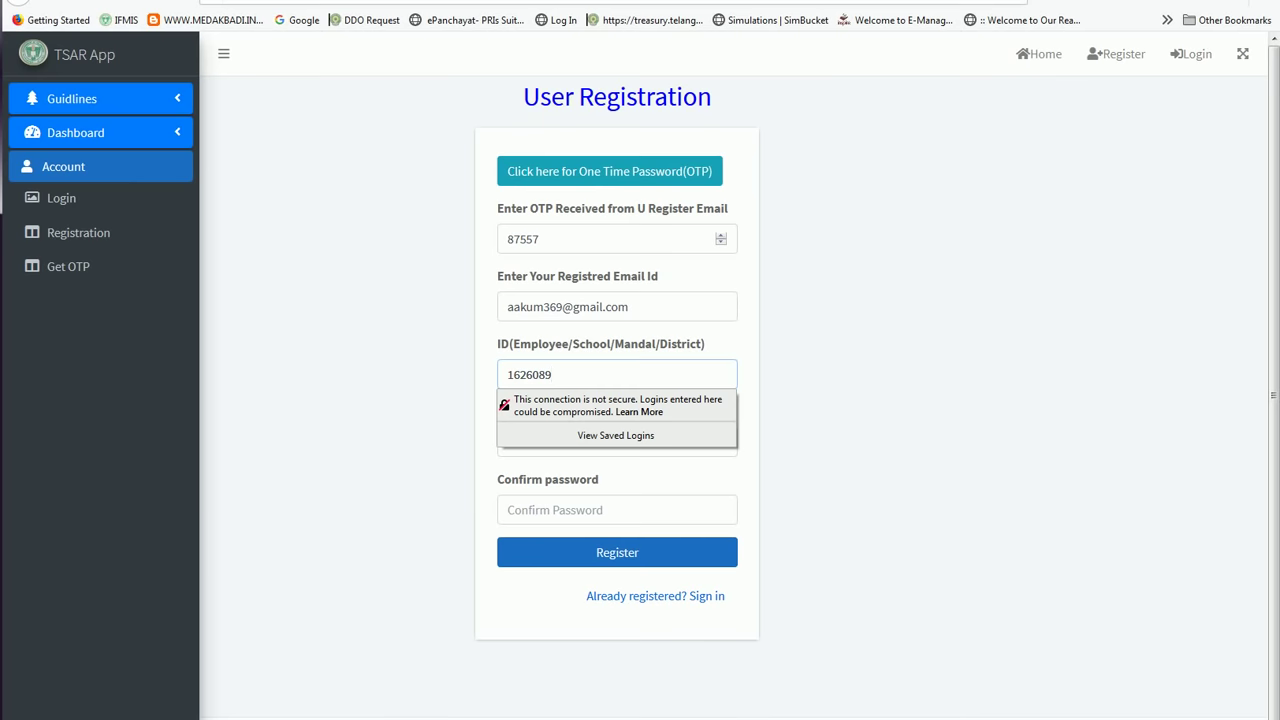
key(Escape)
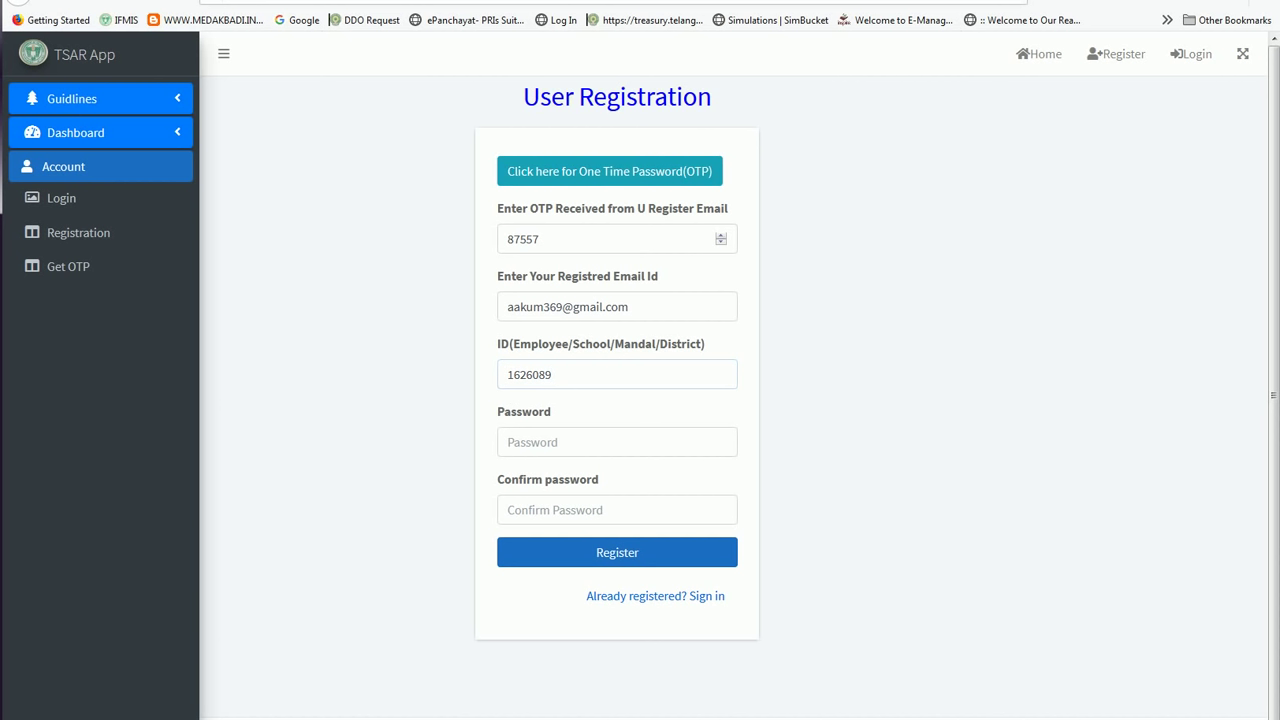
Step: Enter the account password in both password fields and submit the registration form
click(617, 442)
key(Escape)
click(617, 442)
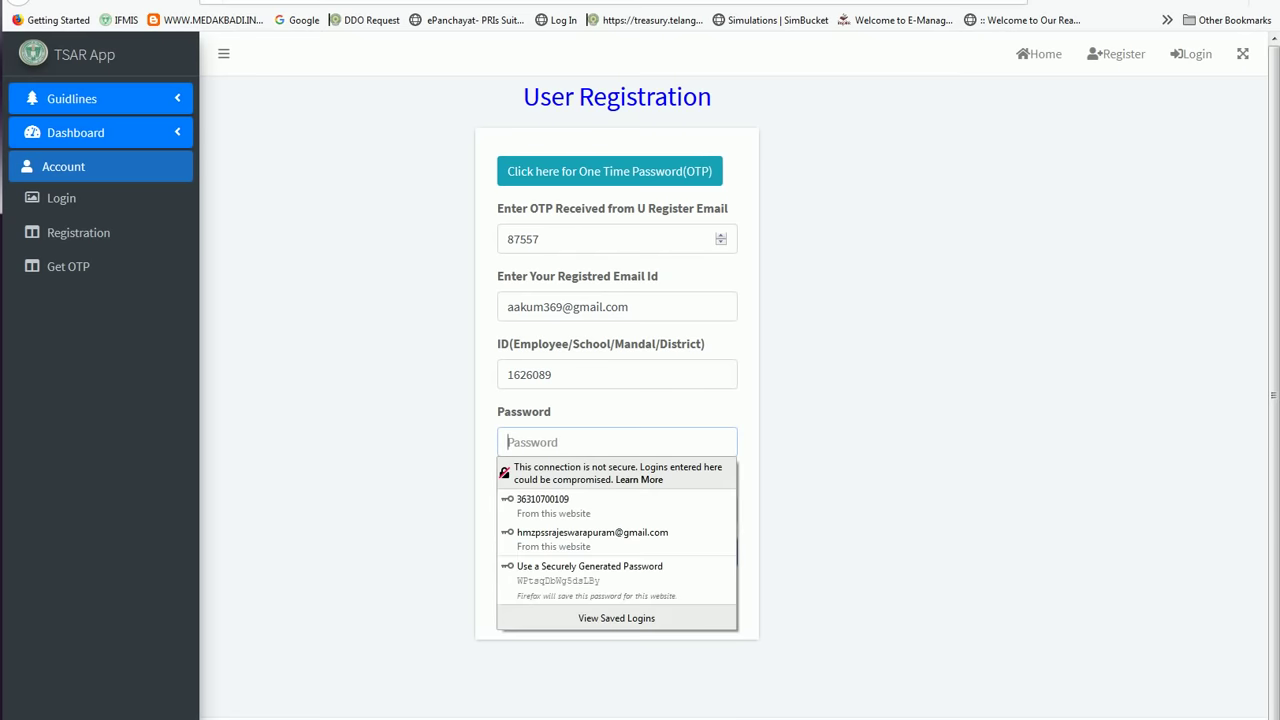
text(••••••)
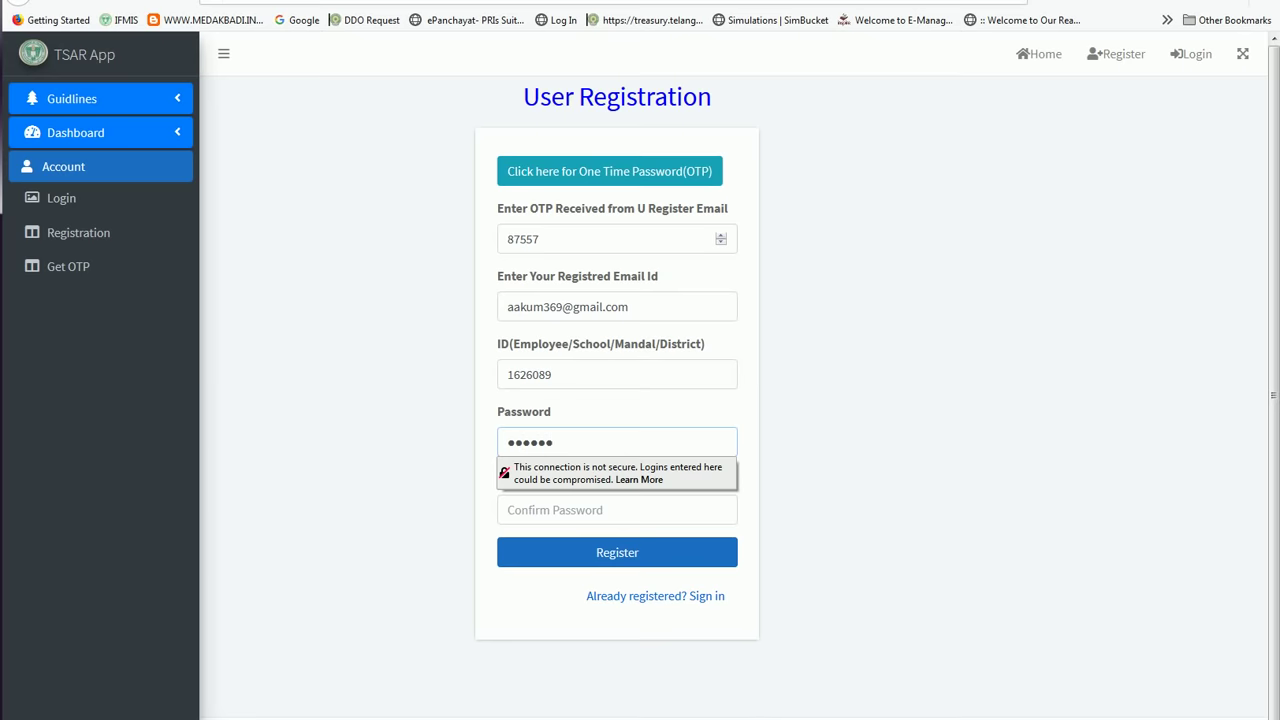
click(617, 510)
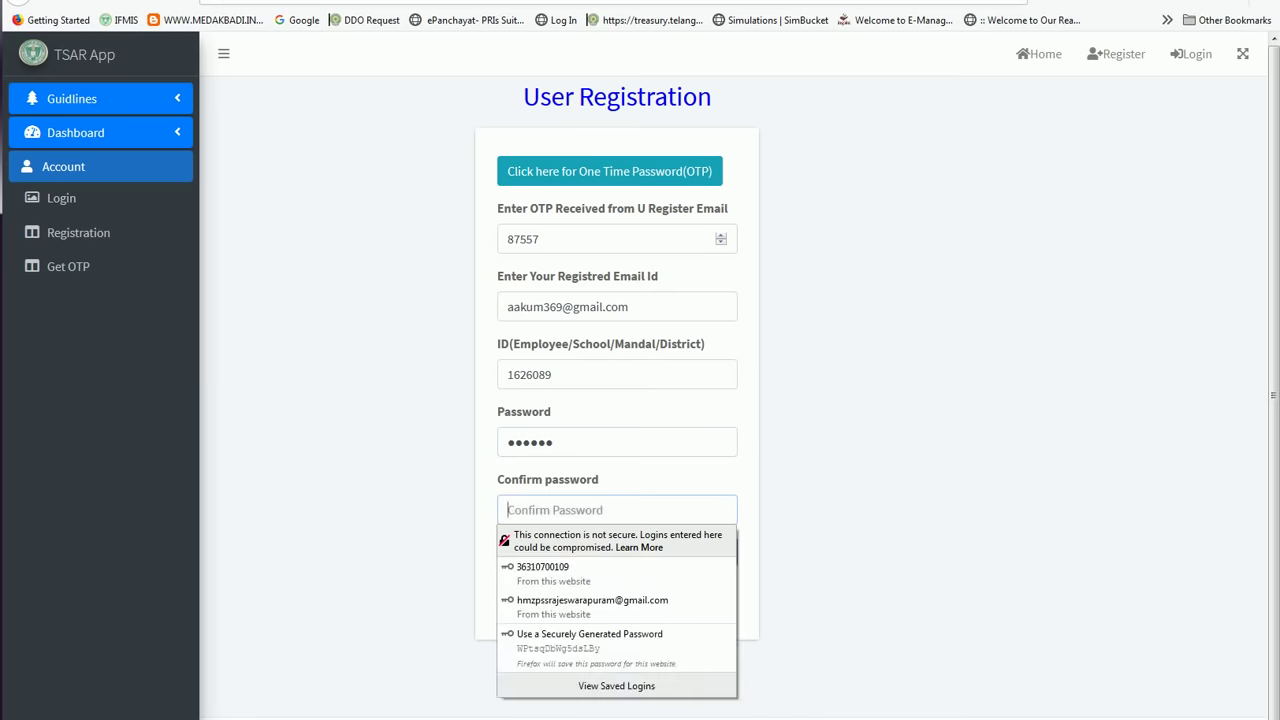
text(•••)
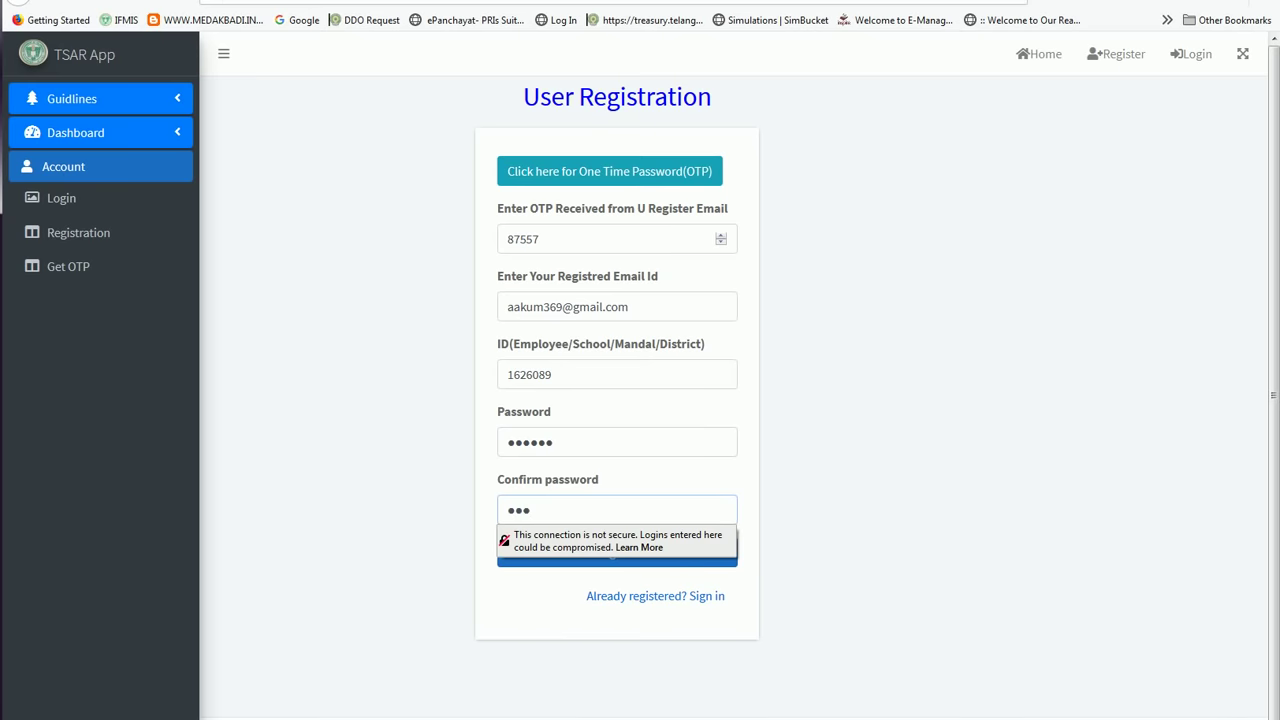
text(•••)
key(Escape)
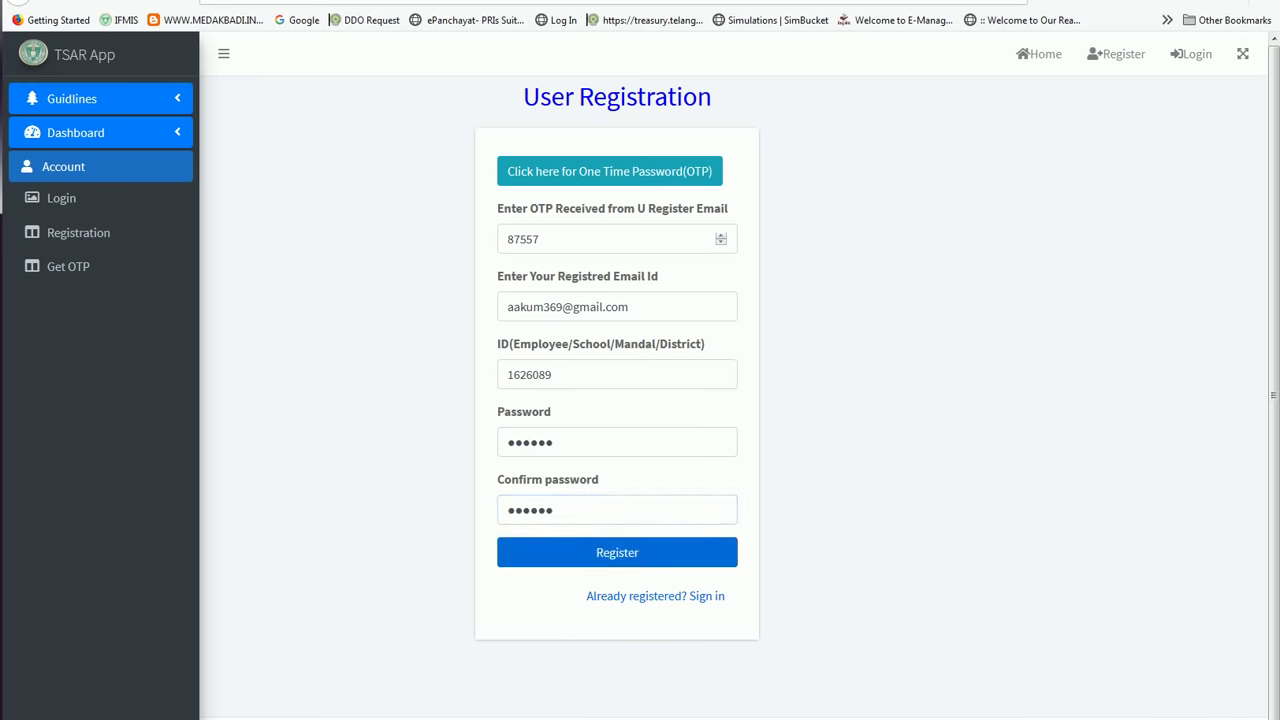
key(Return)
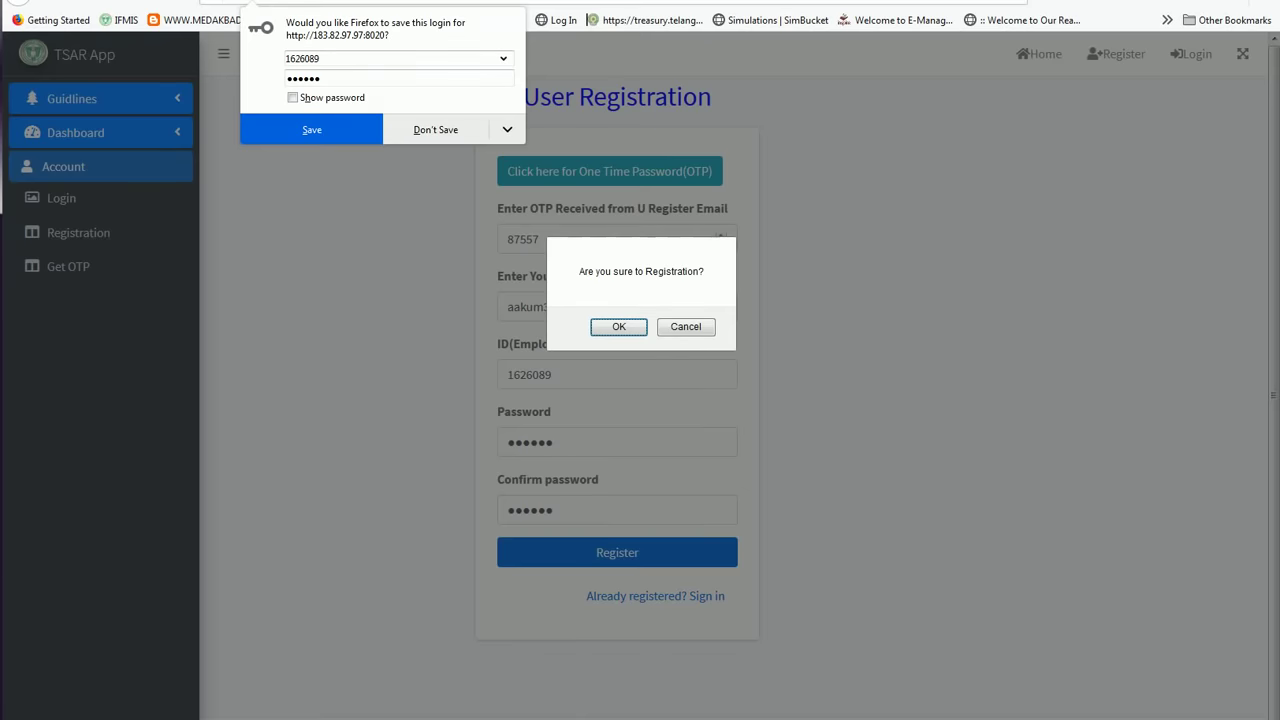
Step: Decline Firefox's save-login offer and confirm the registration
key(Escape)
key(Return)
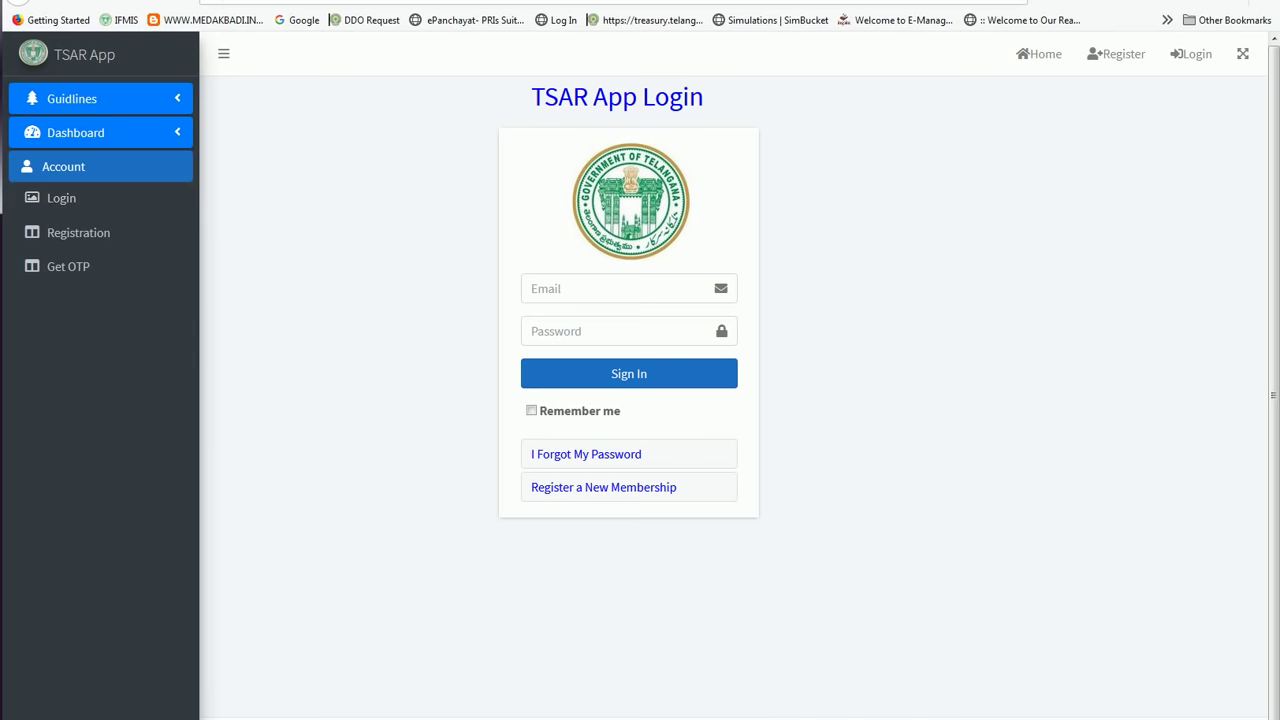
Step: Sign in with the registered e-mail and password, with Remember me ticked
click(615, 288)
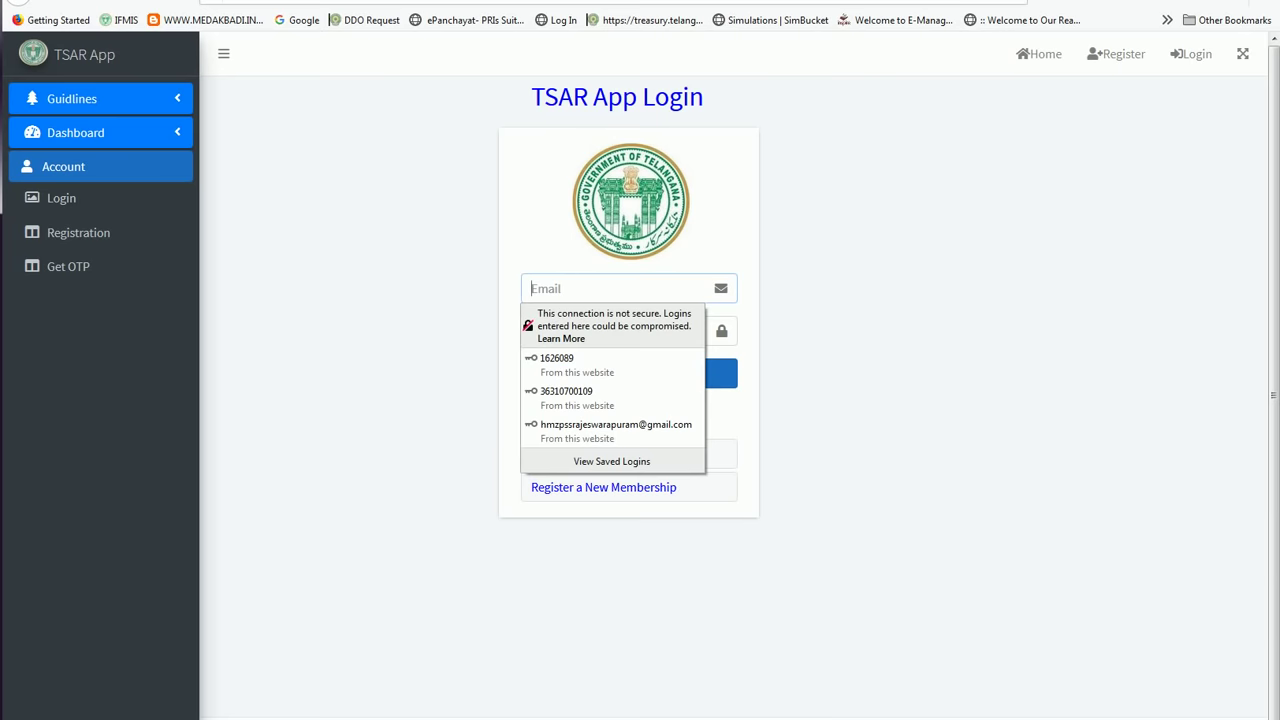
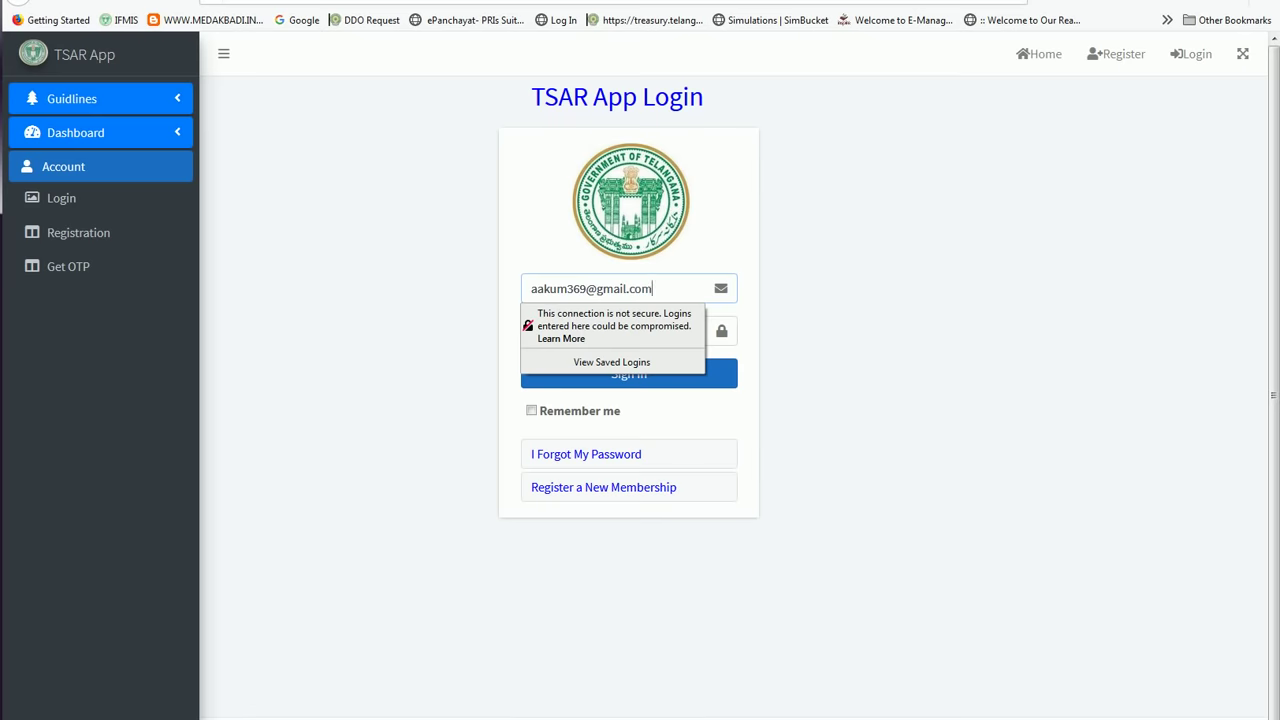
key(Tab)
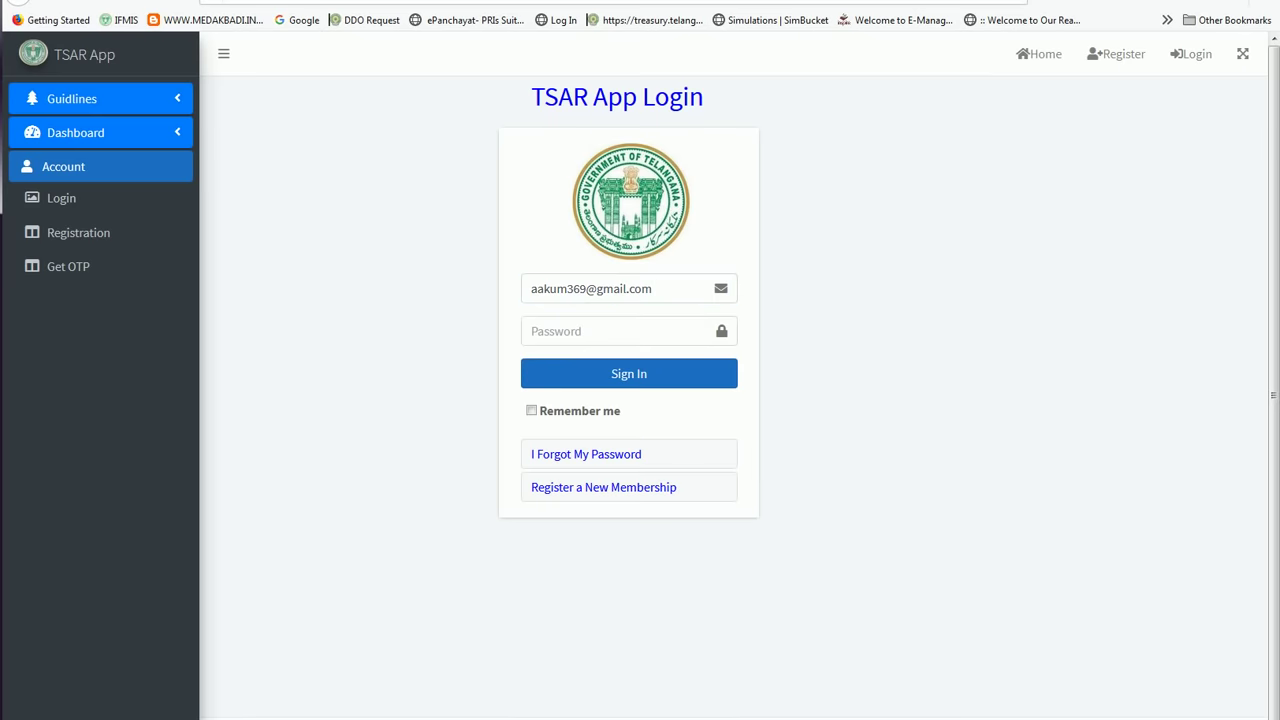
key(Down)
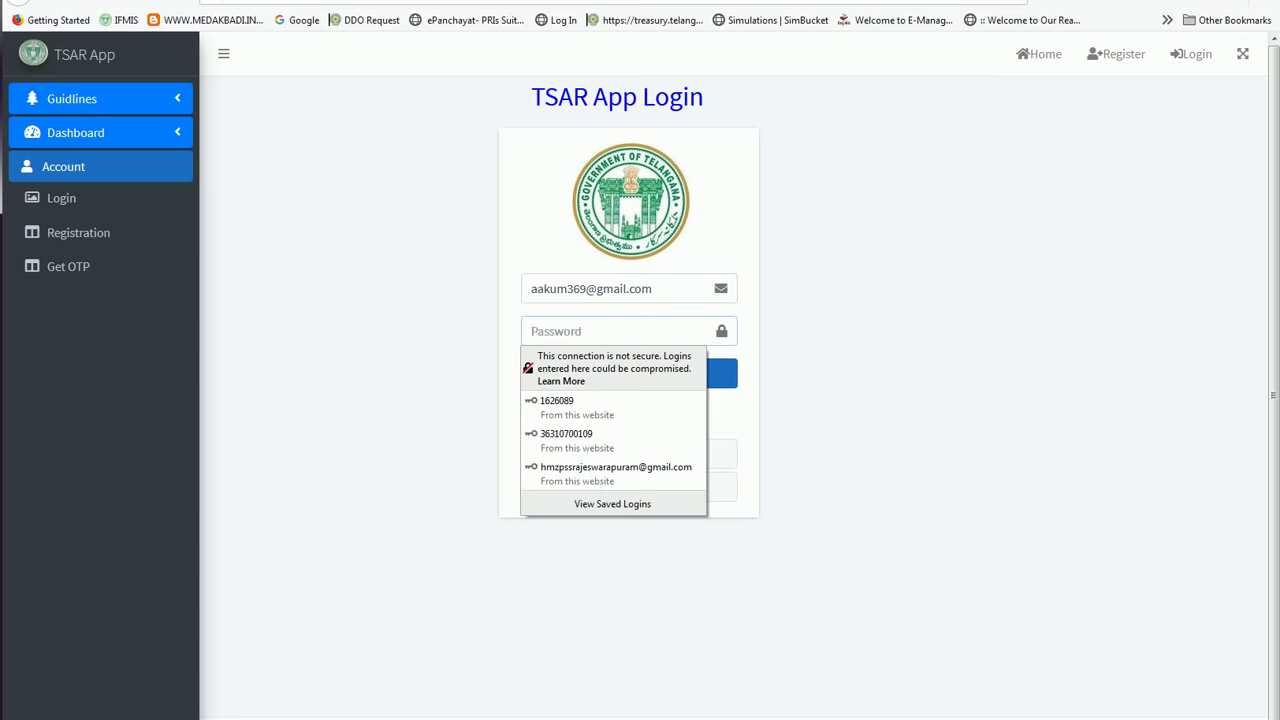
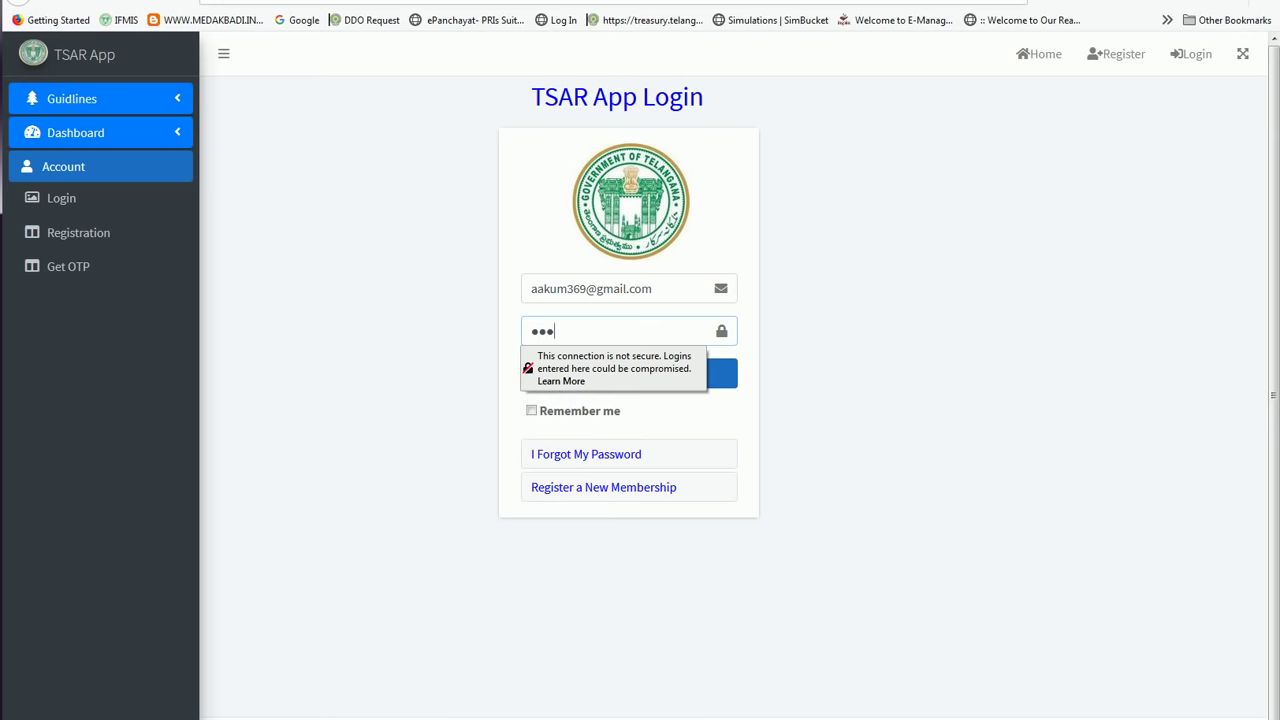
click(531, 410)
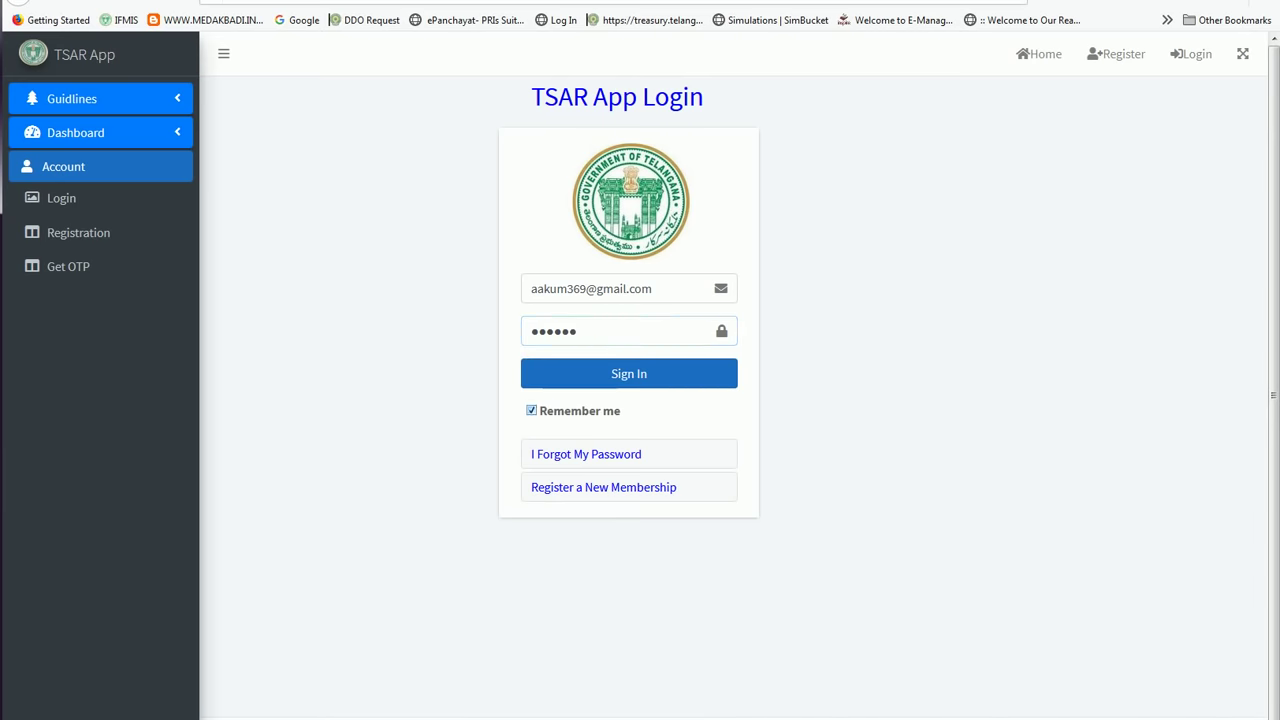
click(629, 373)
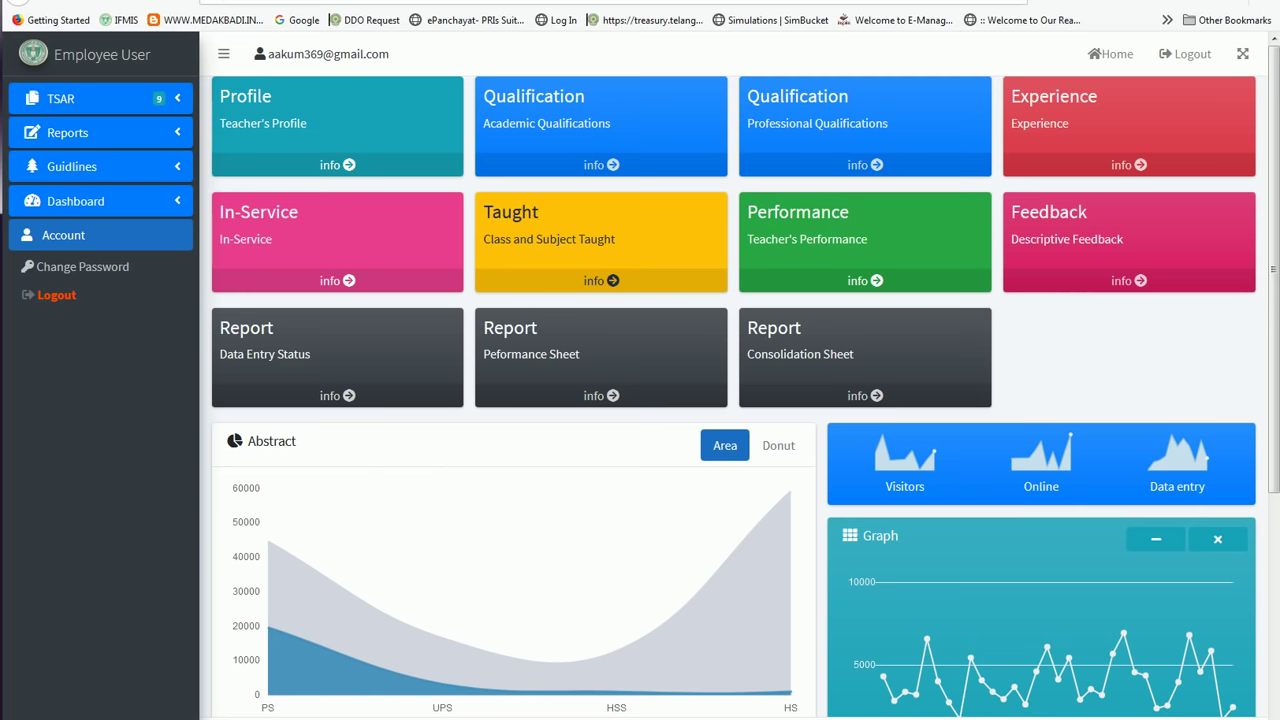
Step: Expand the TSAR sidebar menu and go to the Teacher's Profile page
click(60, 98)
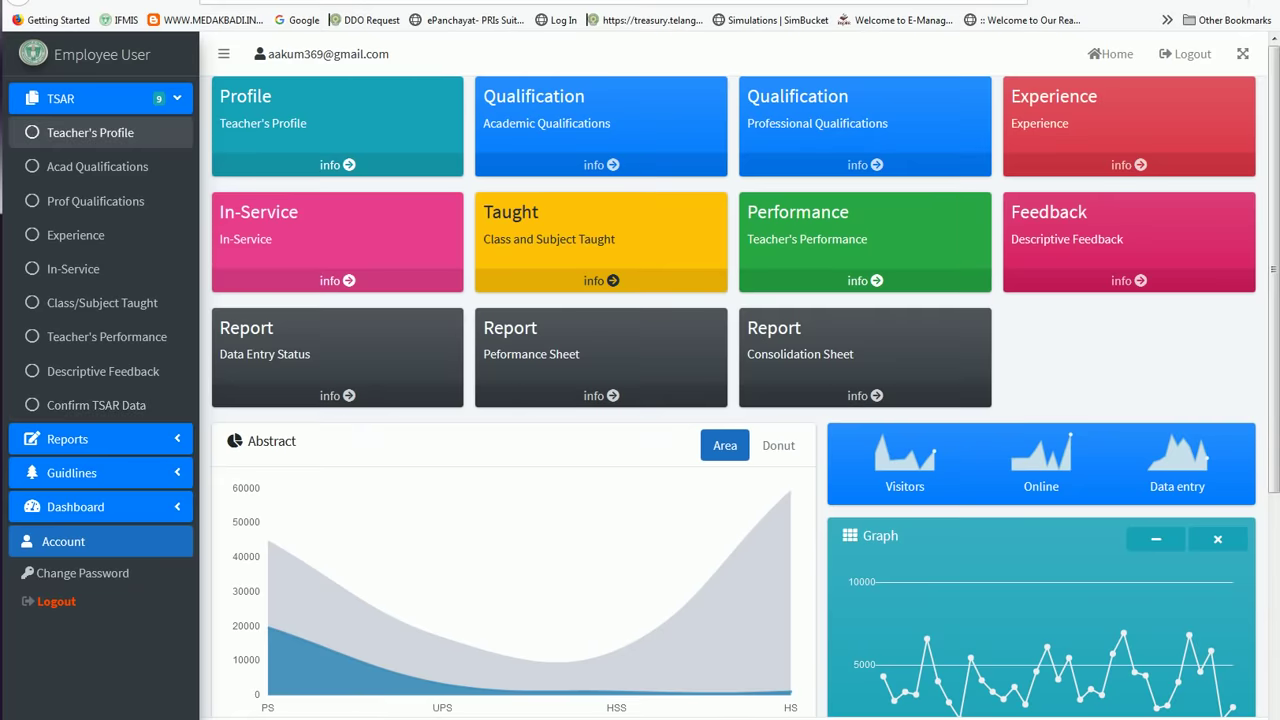
click(90, 132)
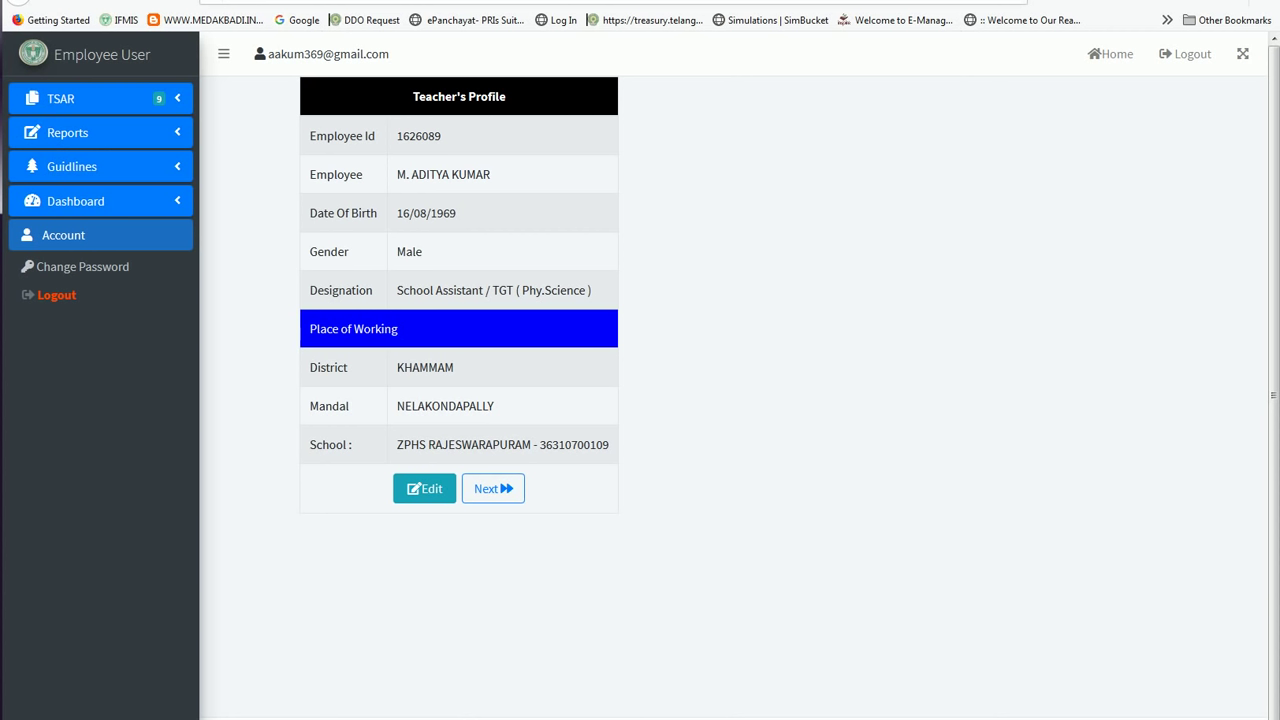
Step: Update the teacher profile unchanged, keeping School Assistant / TGT (Phy.Science) as designation
click(424, 488)
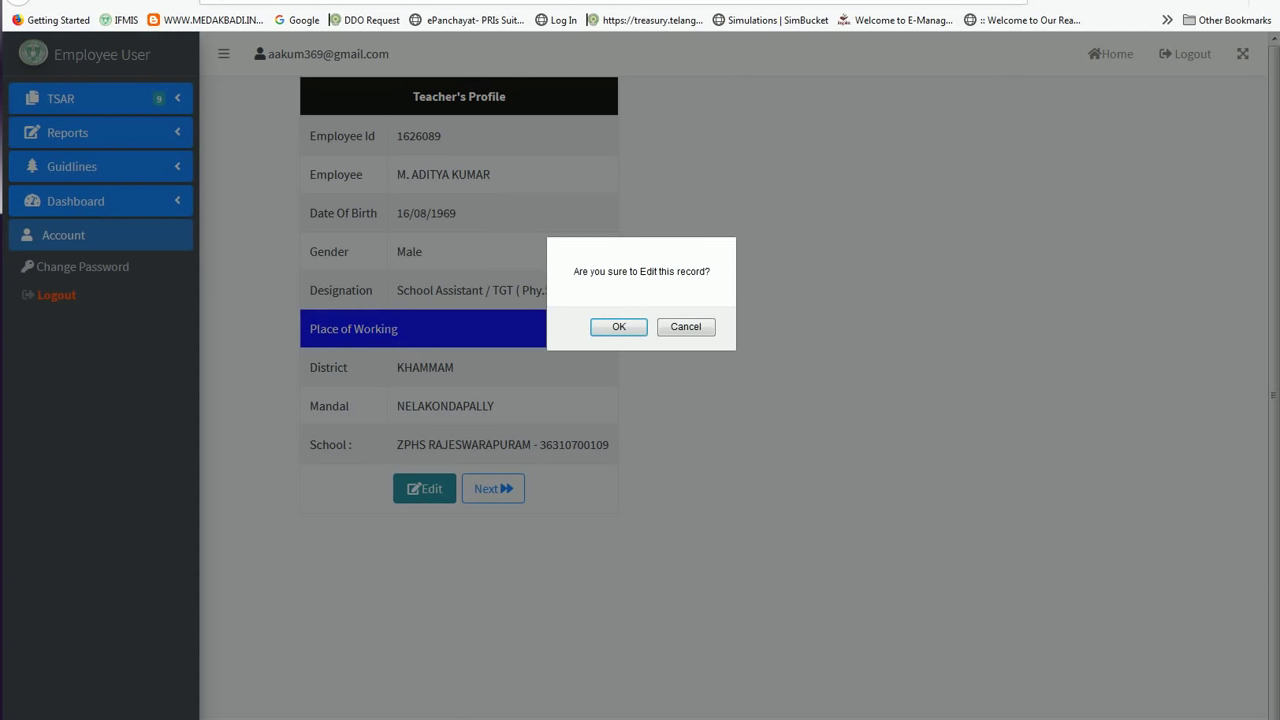
key(Return)
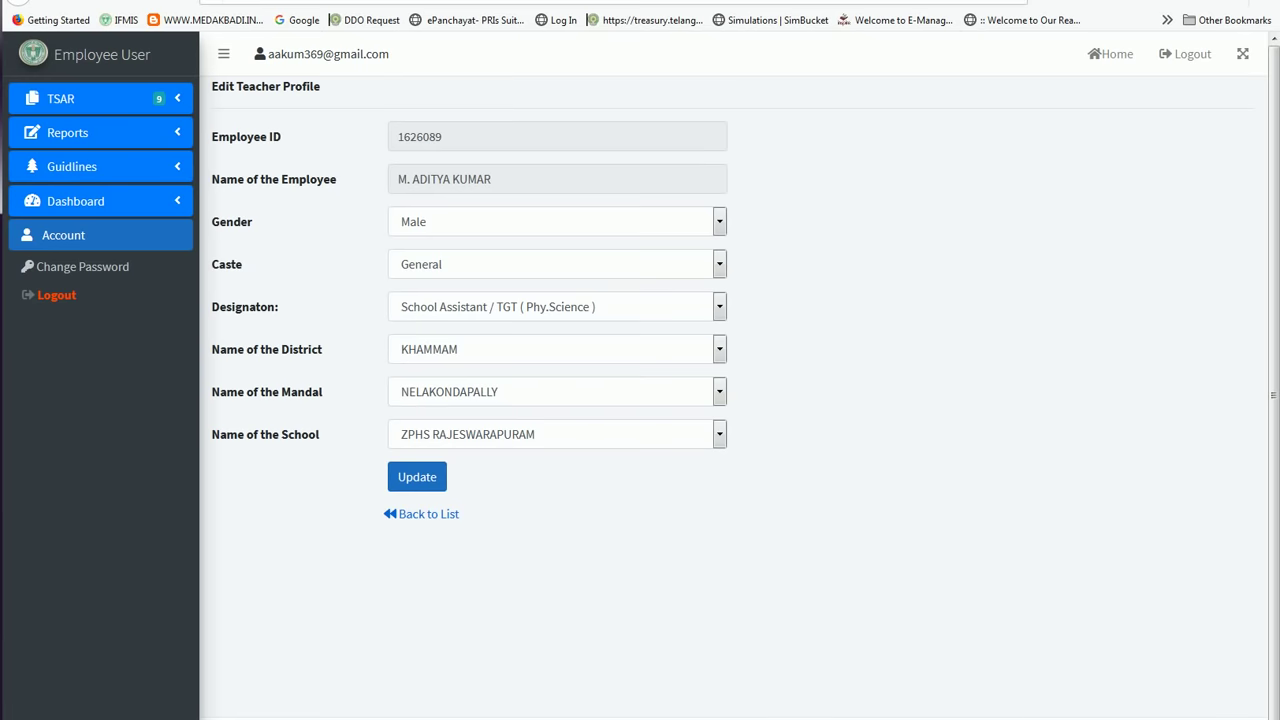
click(557, 306)
key(Escape)
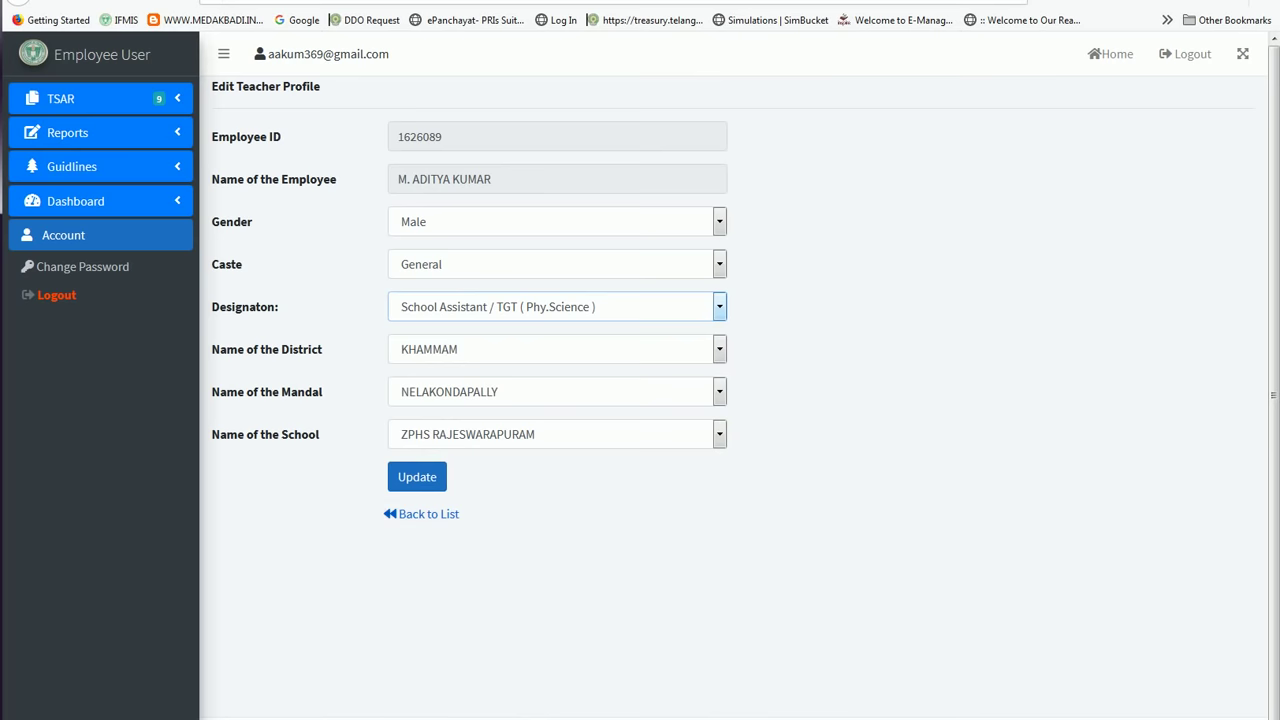
key(Return)
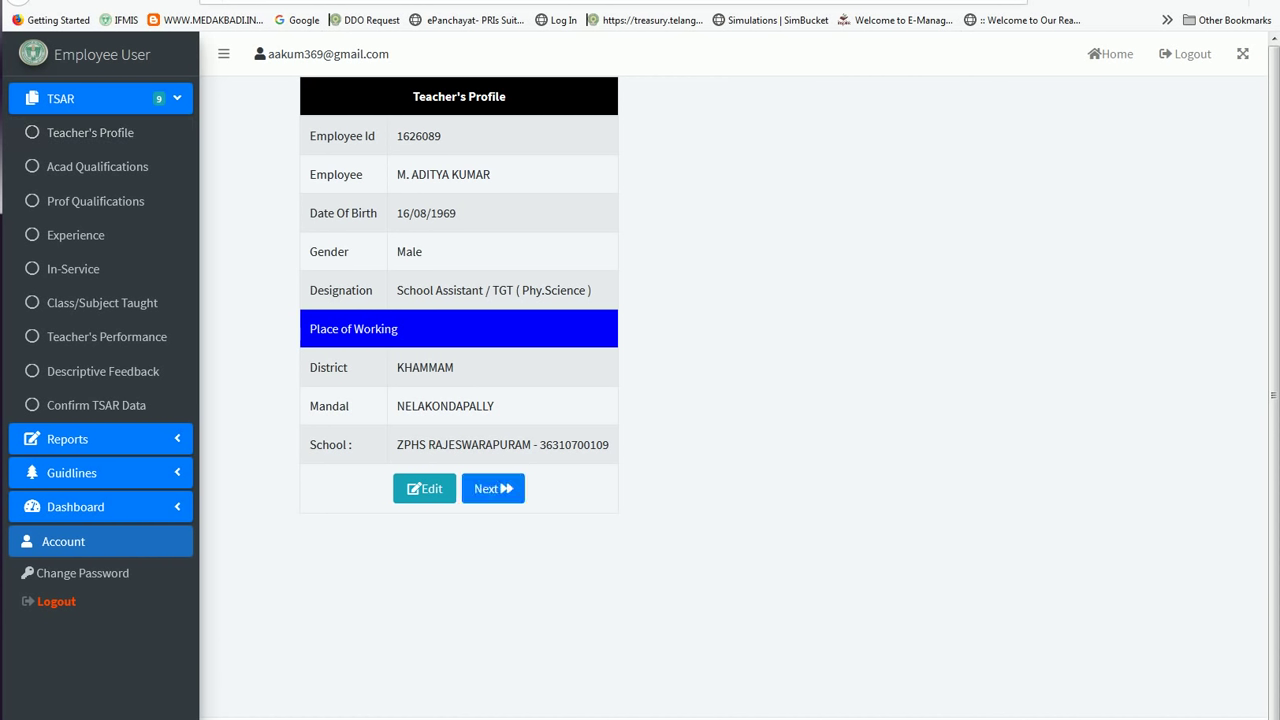
click(492, 488)
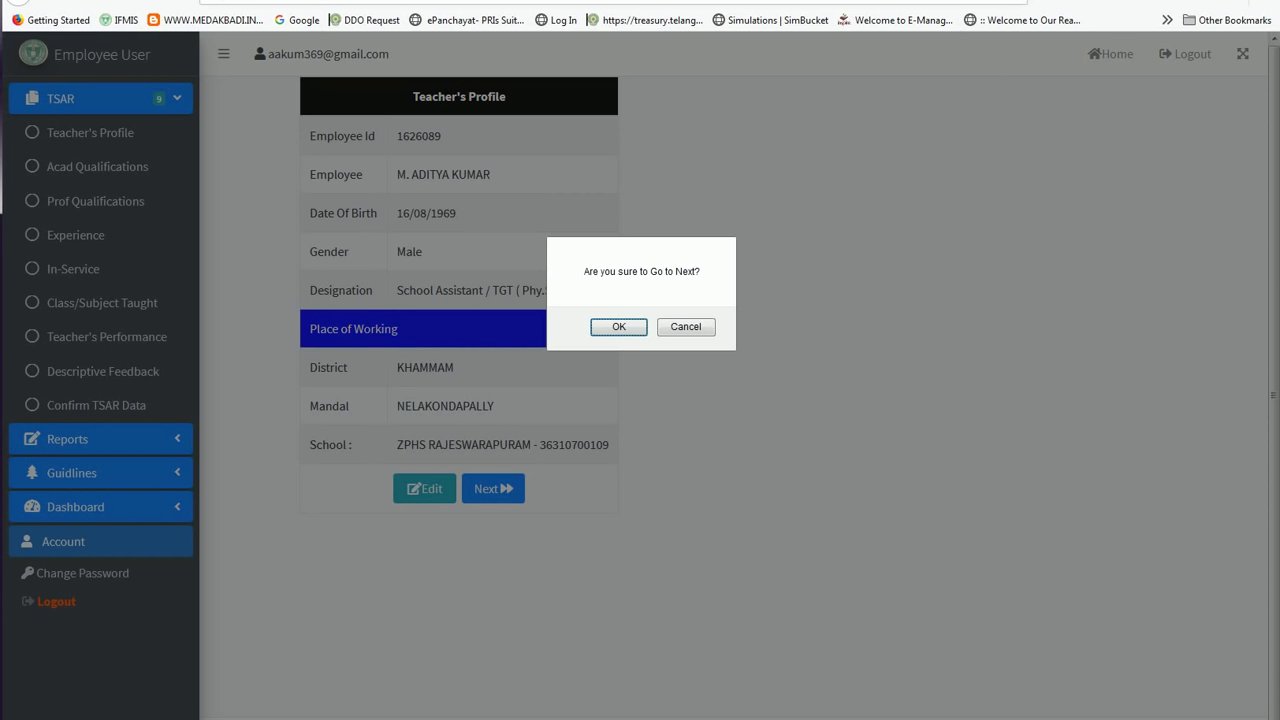
Step: Go on to the Academic form and choose Post Graduate from university OU
key(Return)
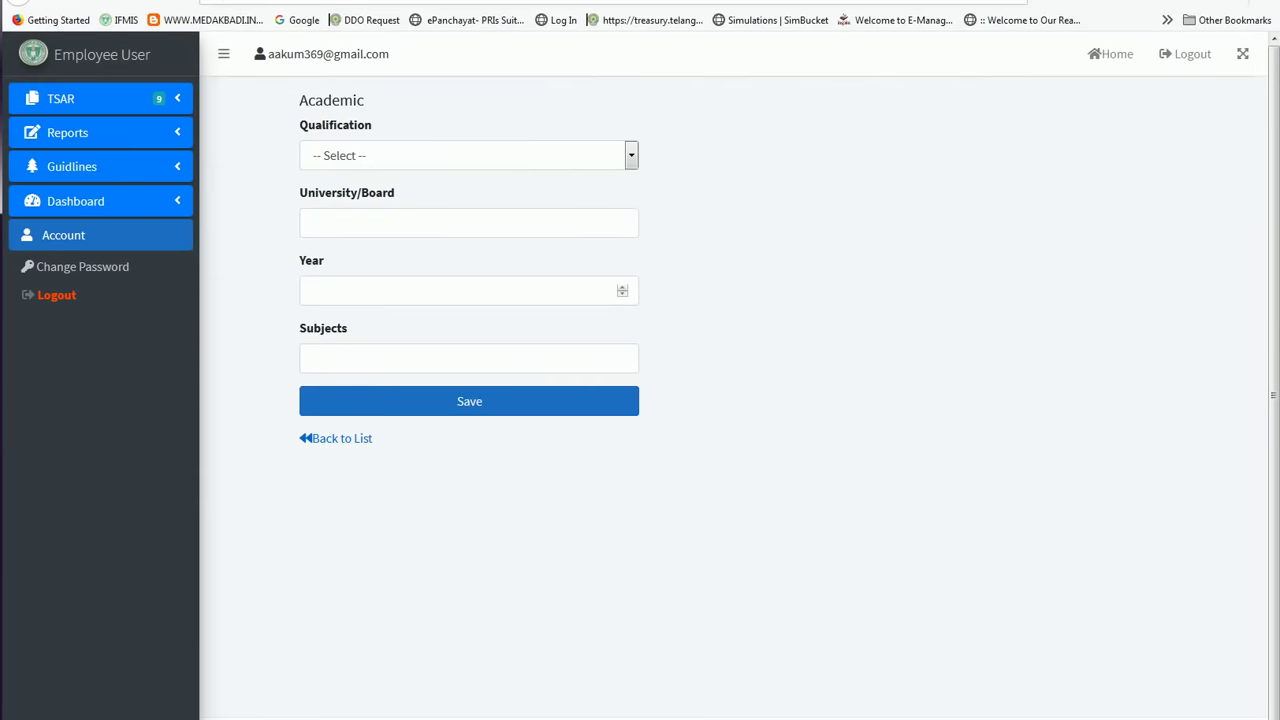
click(469, 155)
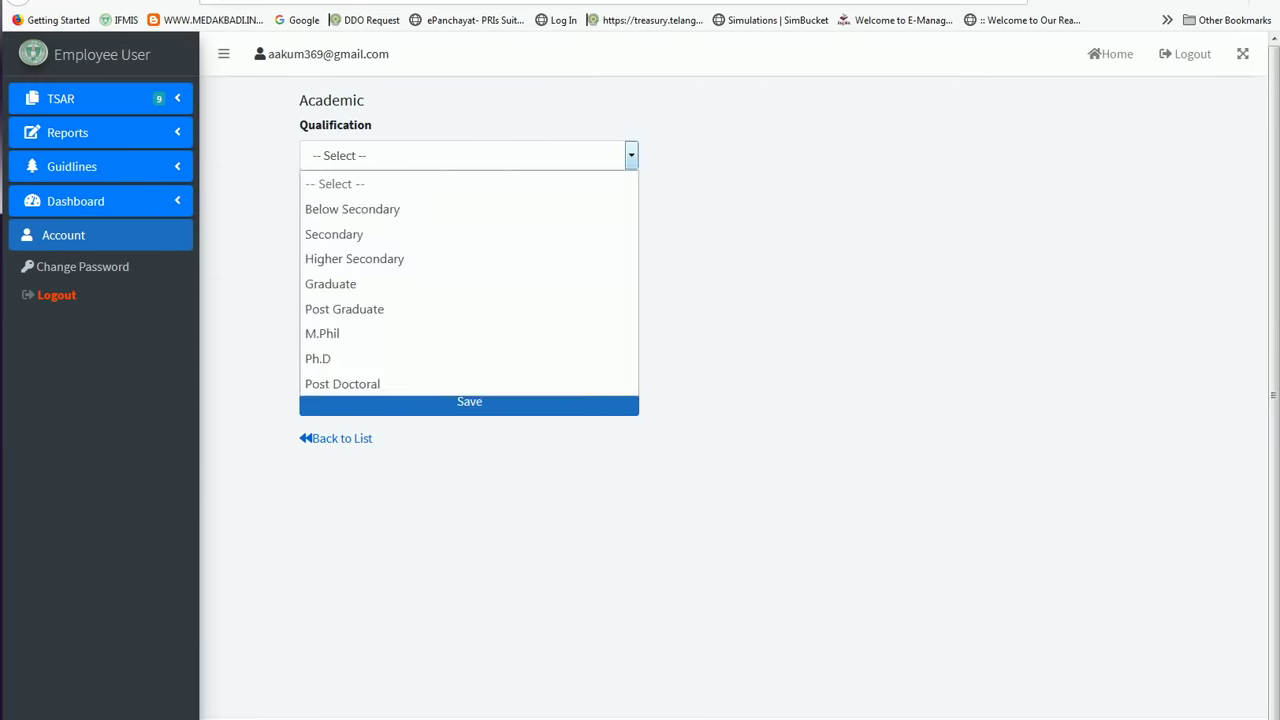
key(Down)
key(Down)
key(Down)
key(Down)
key(Down)
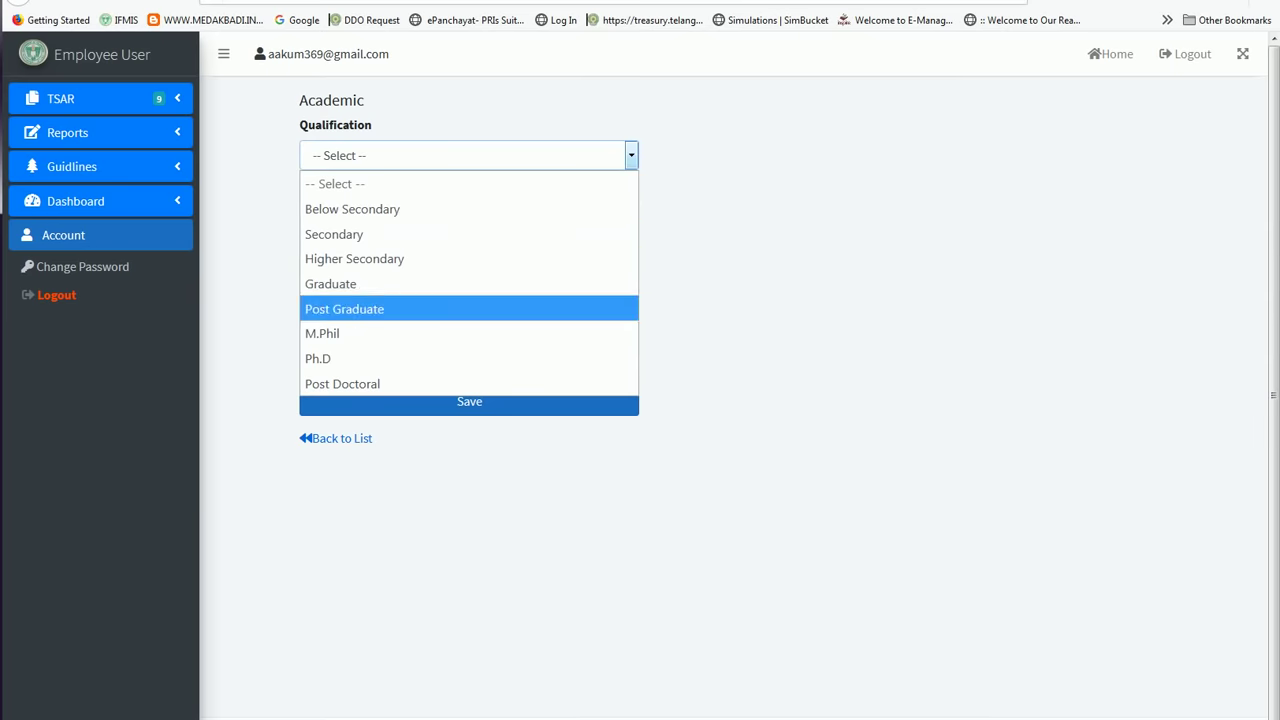
key(Return)
click(469, 223)
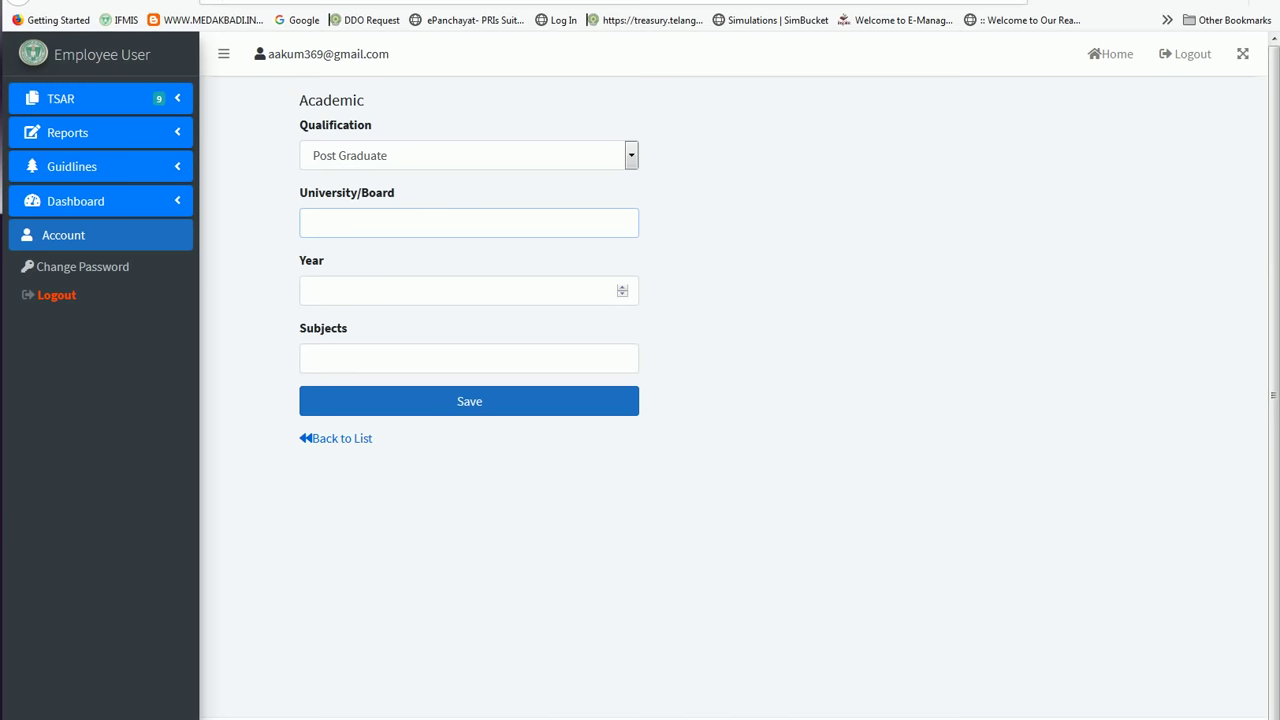
text(0U)
Step: Enter year 1994 and subject MATHEMATICS, then save the academic record
click(460, 290)
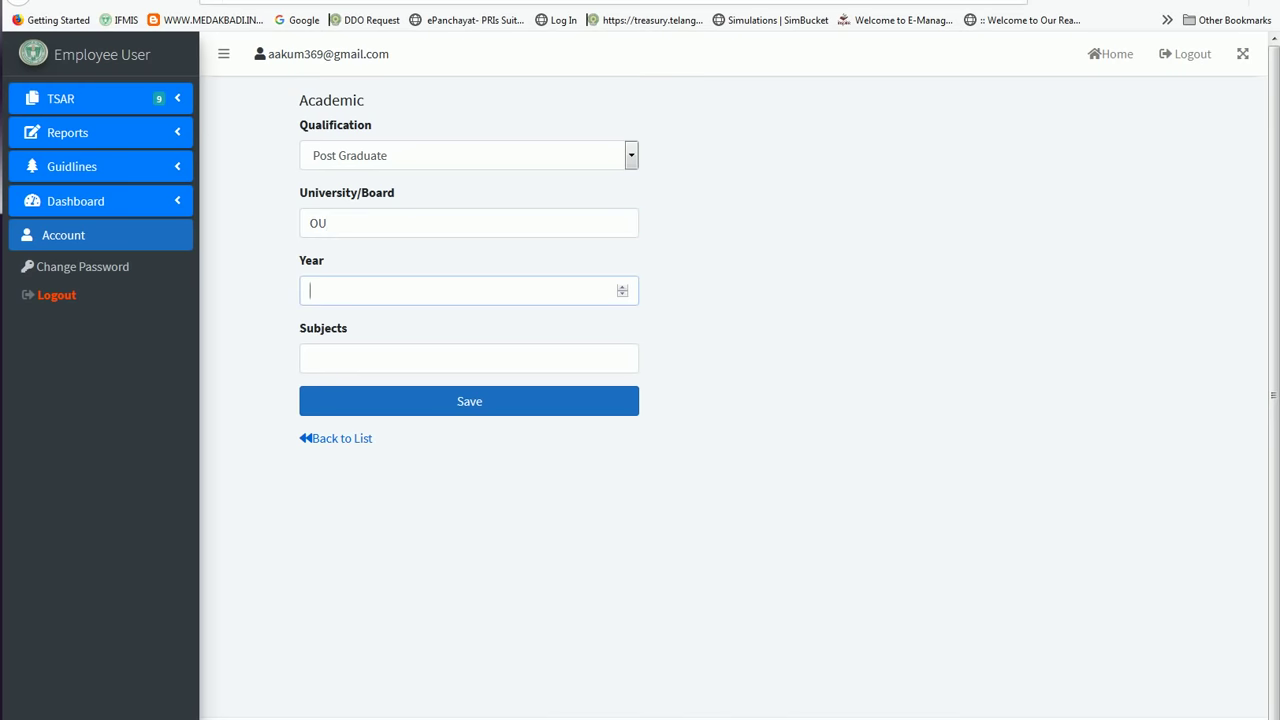
text(200)
key(BackSpace)
key(BackSpace)
key(BackSpace)
text(1994)
click(468, 358)
text(M)
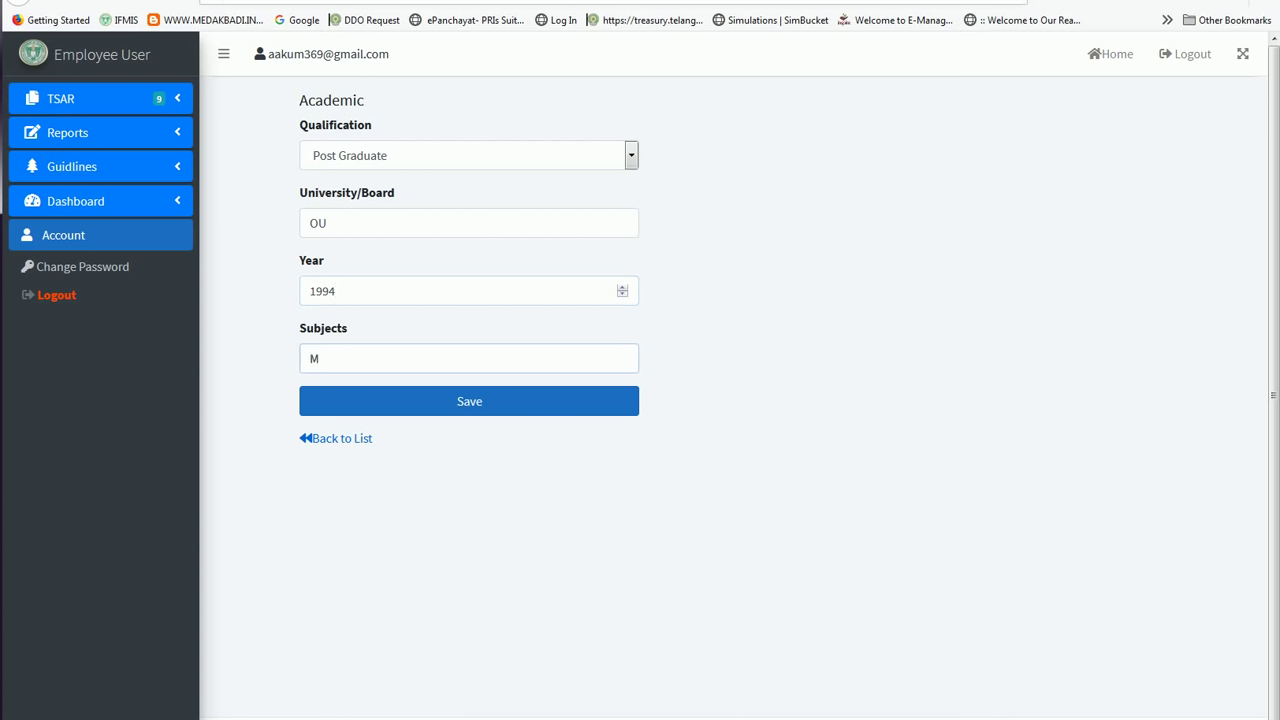
text(ATHEMATICS)
key(Return)
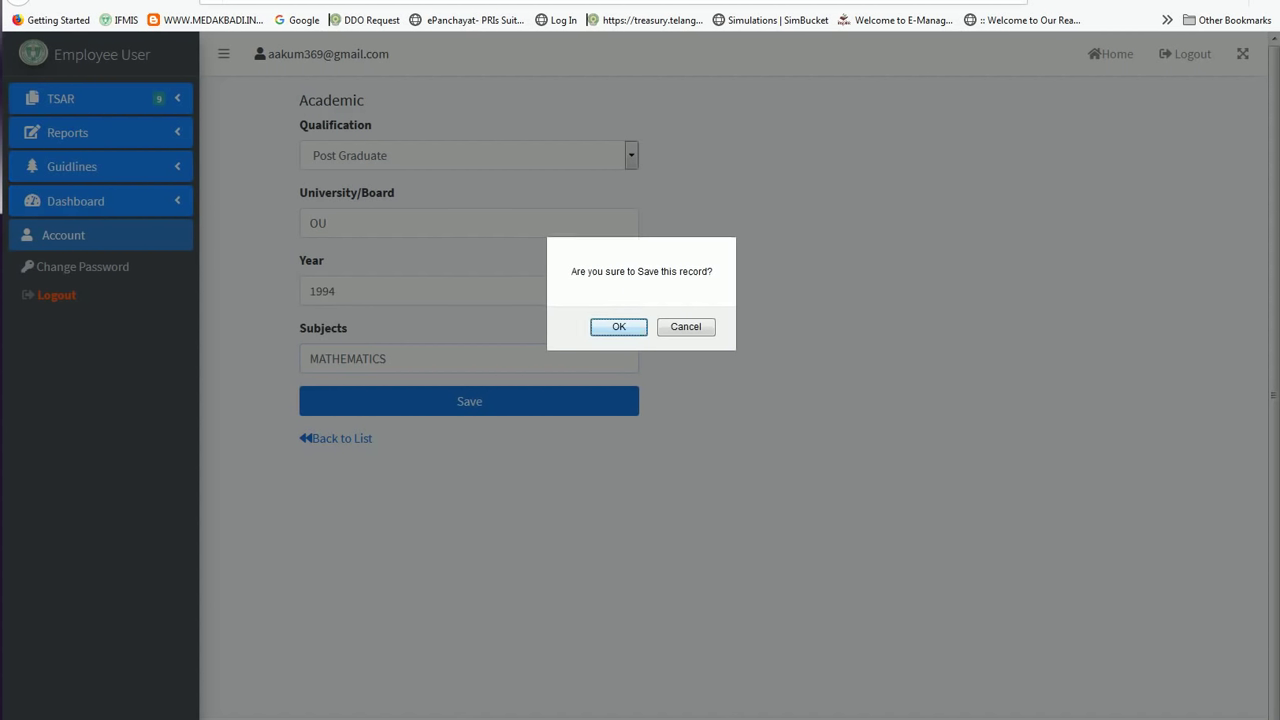
key(Return)
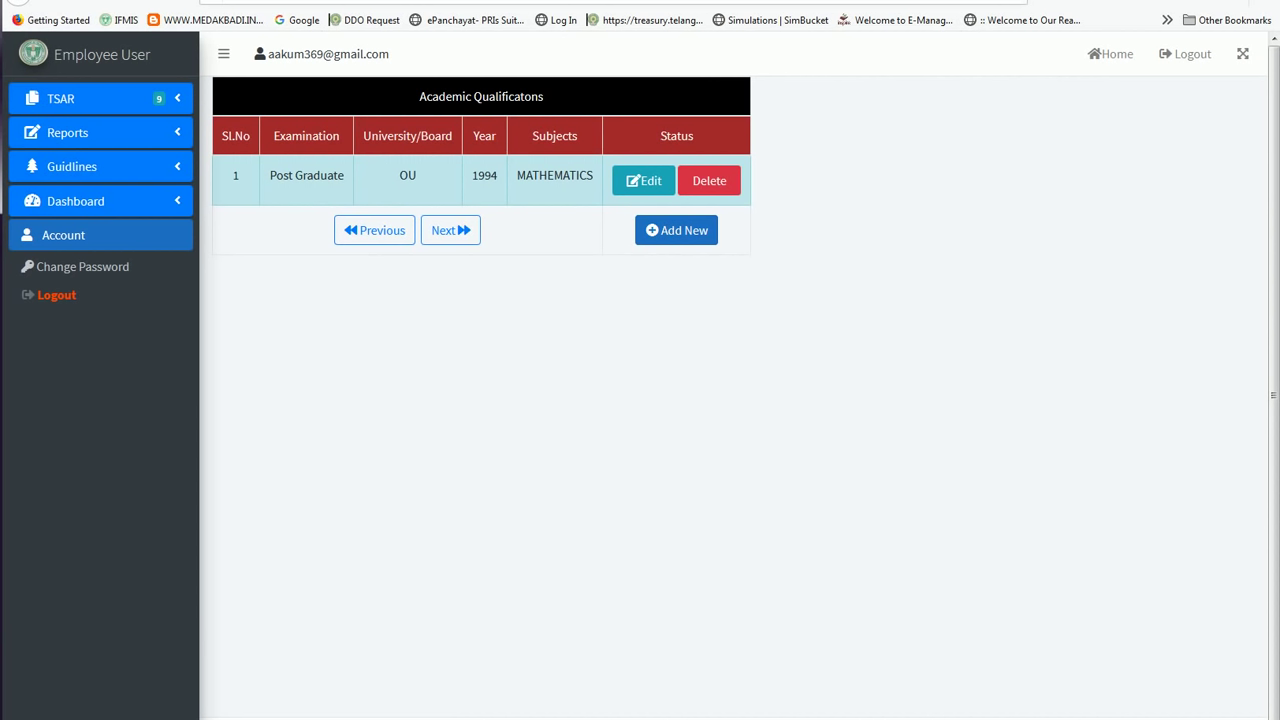
Step: Add a Graduate entry: APOU, 1989, subjects MATHS, PHYSICAS, CHEMISTRY, and submit it
click(676, 230)
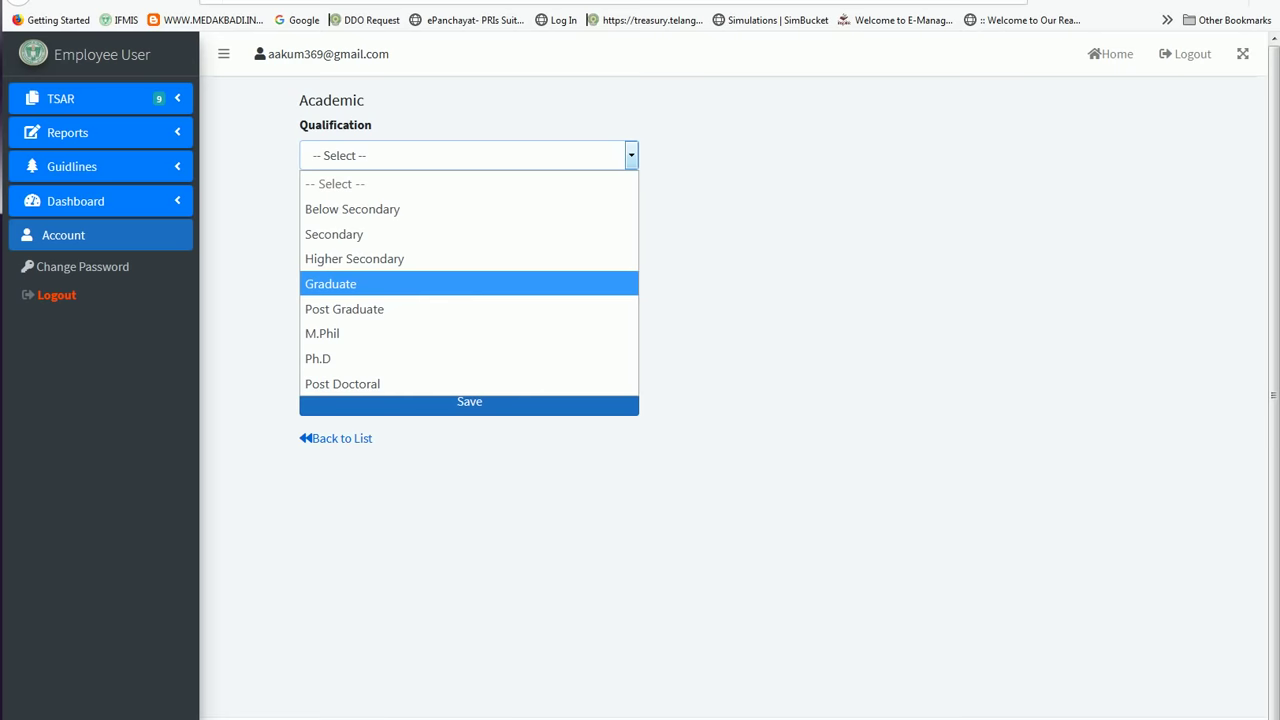
click(330, 284)
click(468, 223)
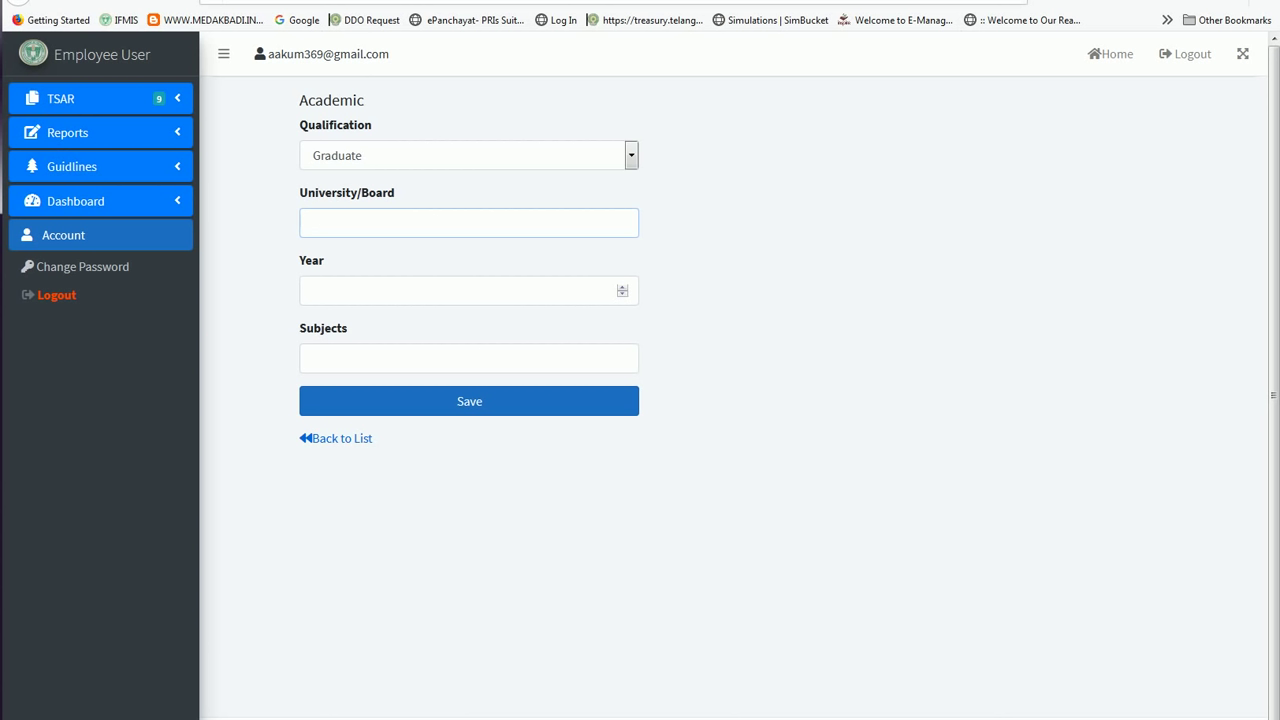
text(B)
key(BackSpace)
text(APOU)
click(310, 291)
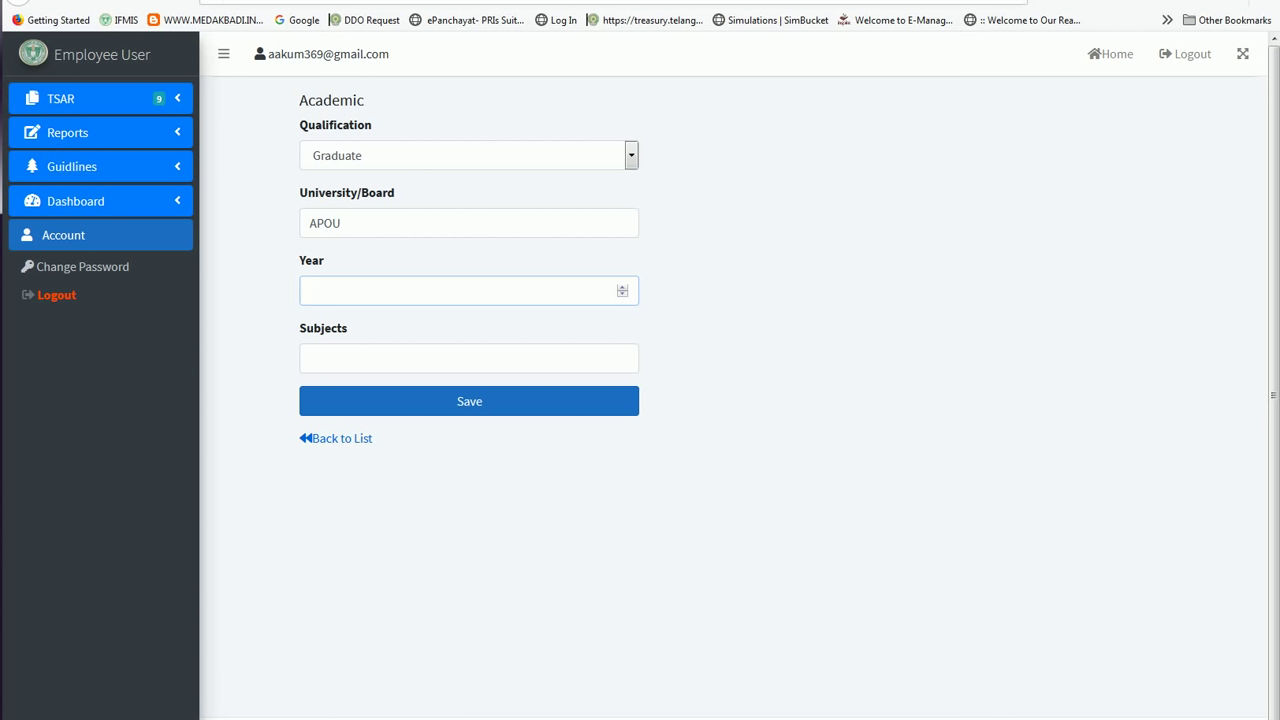
text(1989)
click(310, 358)
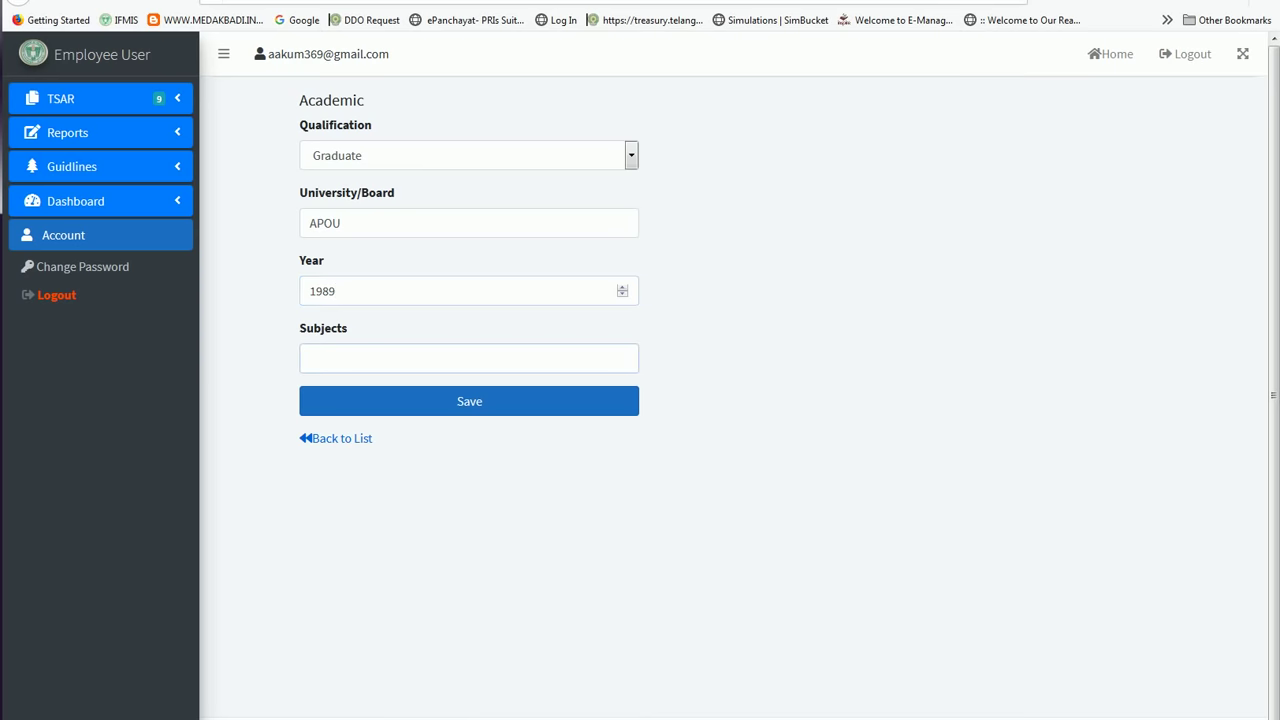
text(MA)
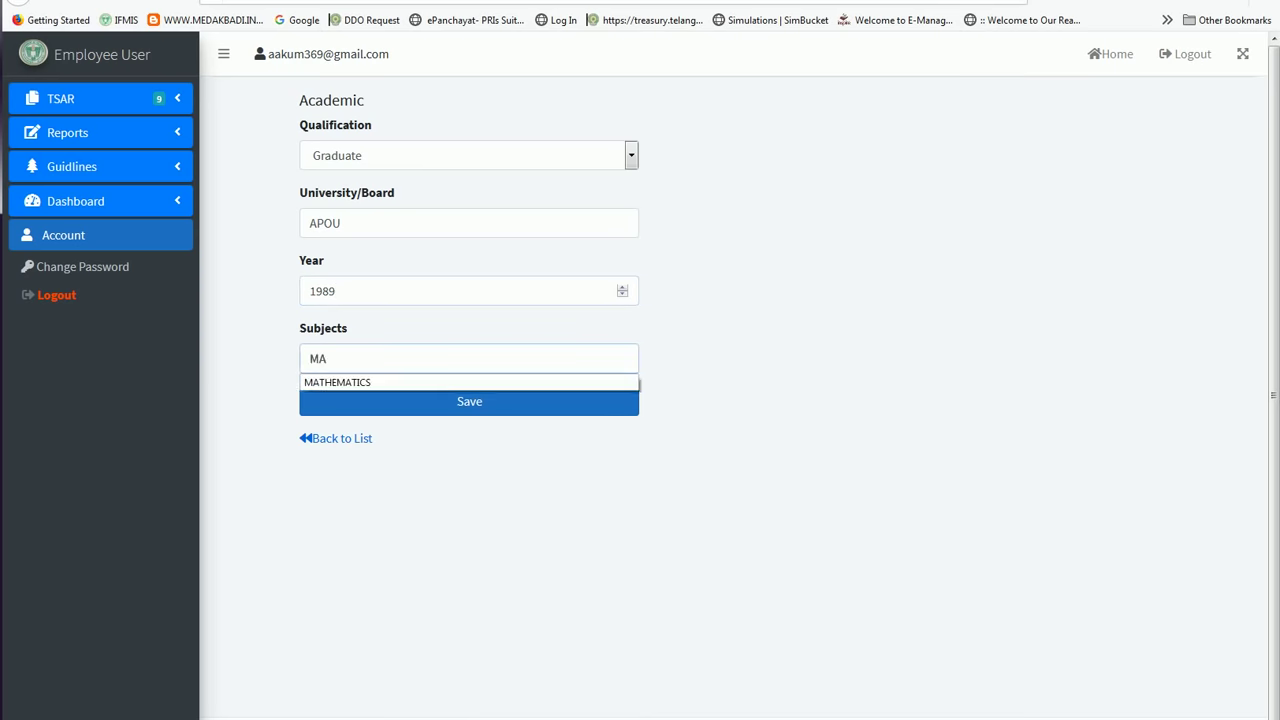
text(THS,)
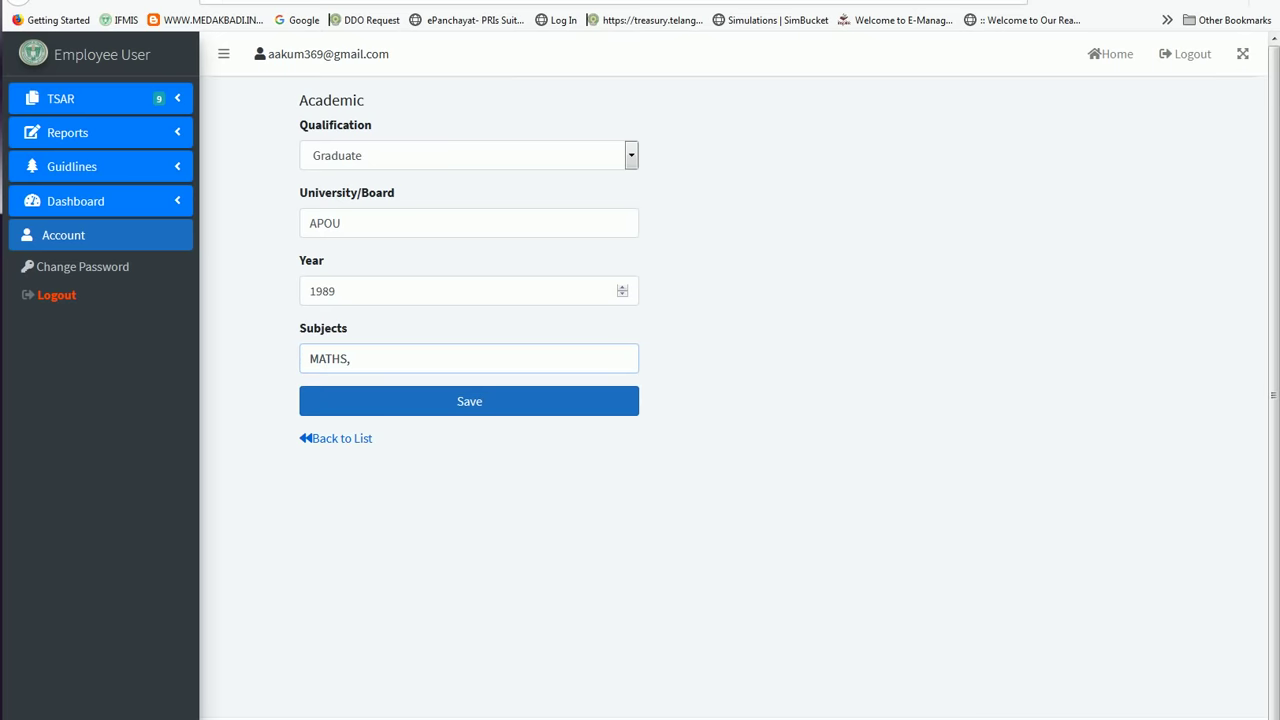
text( PHYSICAS, CHEMISTRY)
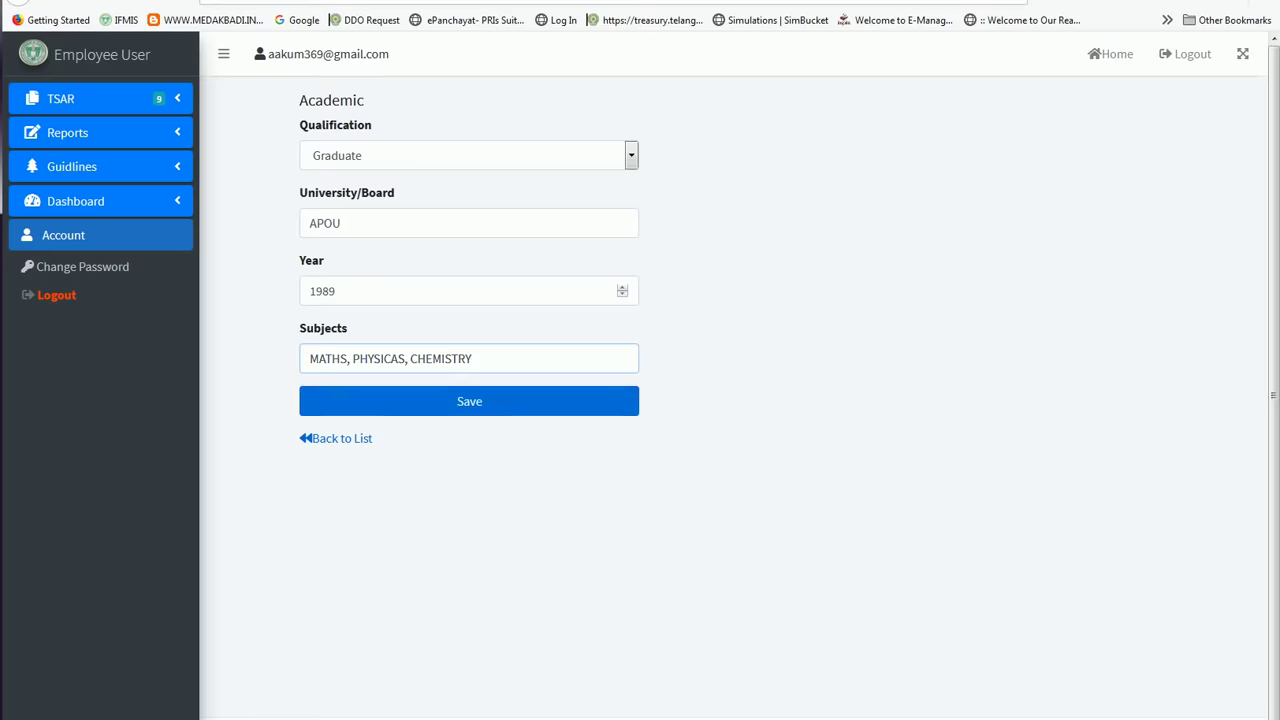
key(Return)
key(Return)
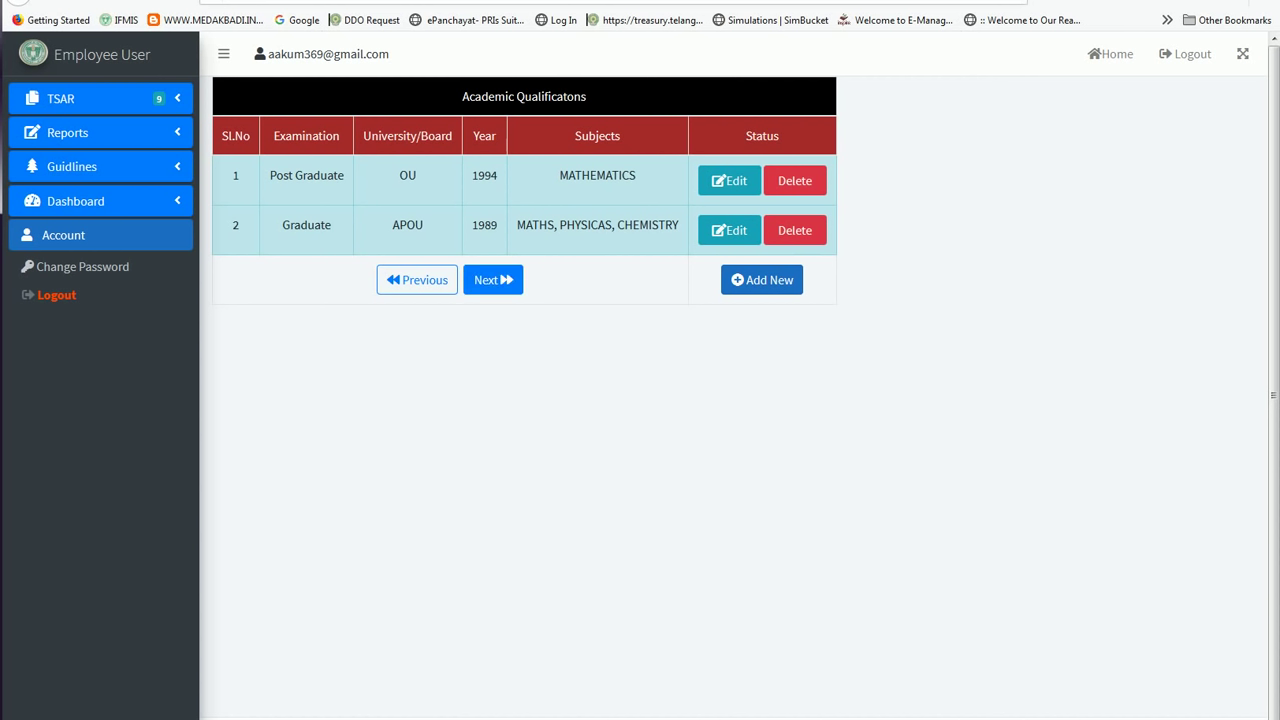
Step: Go on to Professional Qualifications and choose M. Ed. or equivalent from ANNAMALAI
click(492, 280)
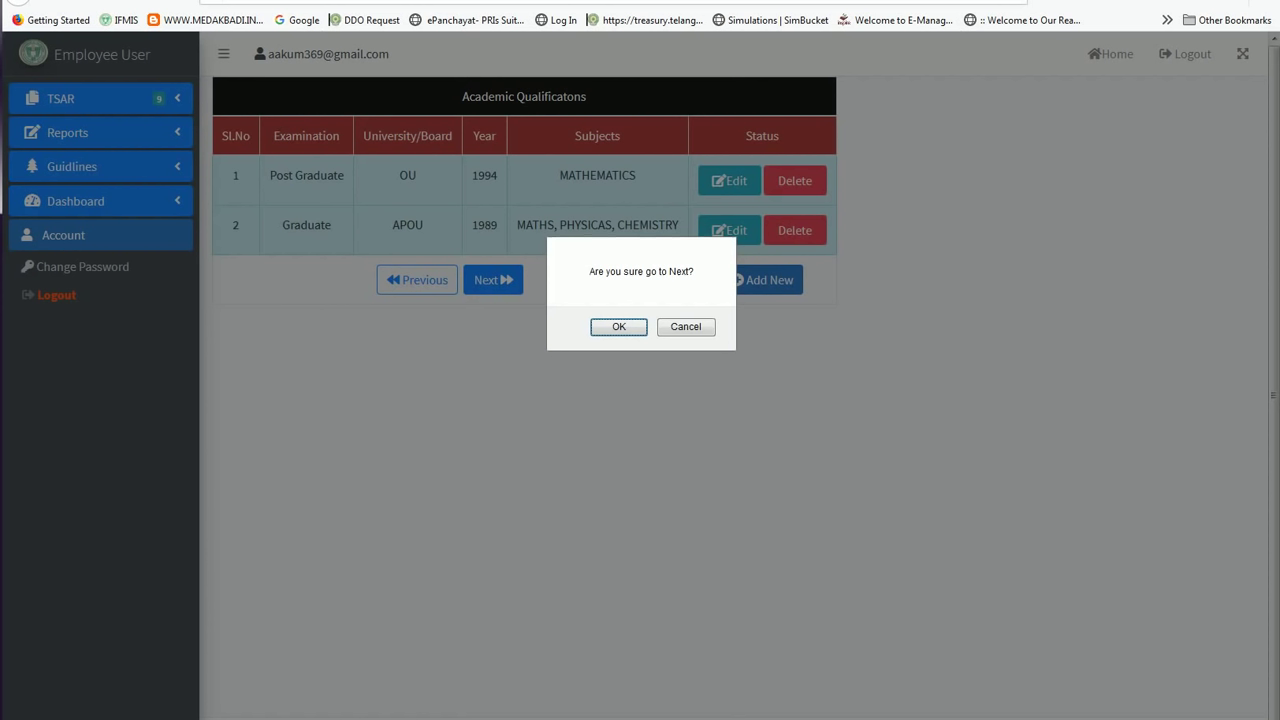
key(Return)
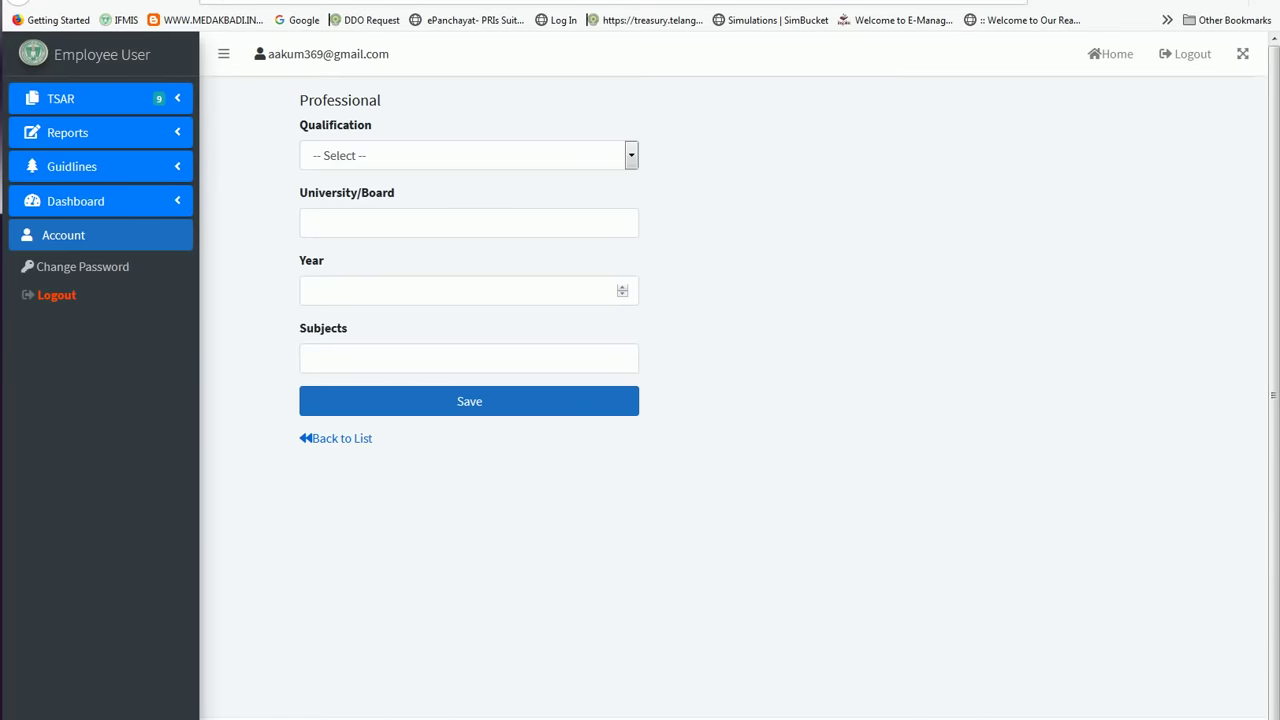
click(469, 155)
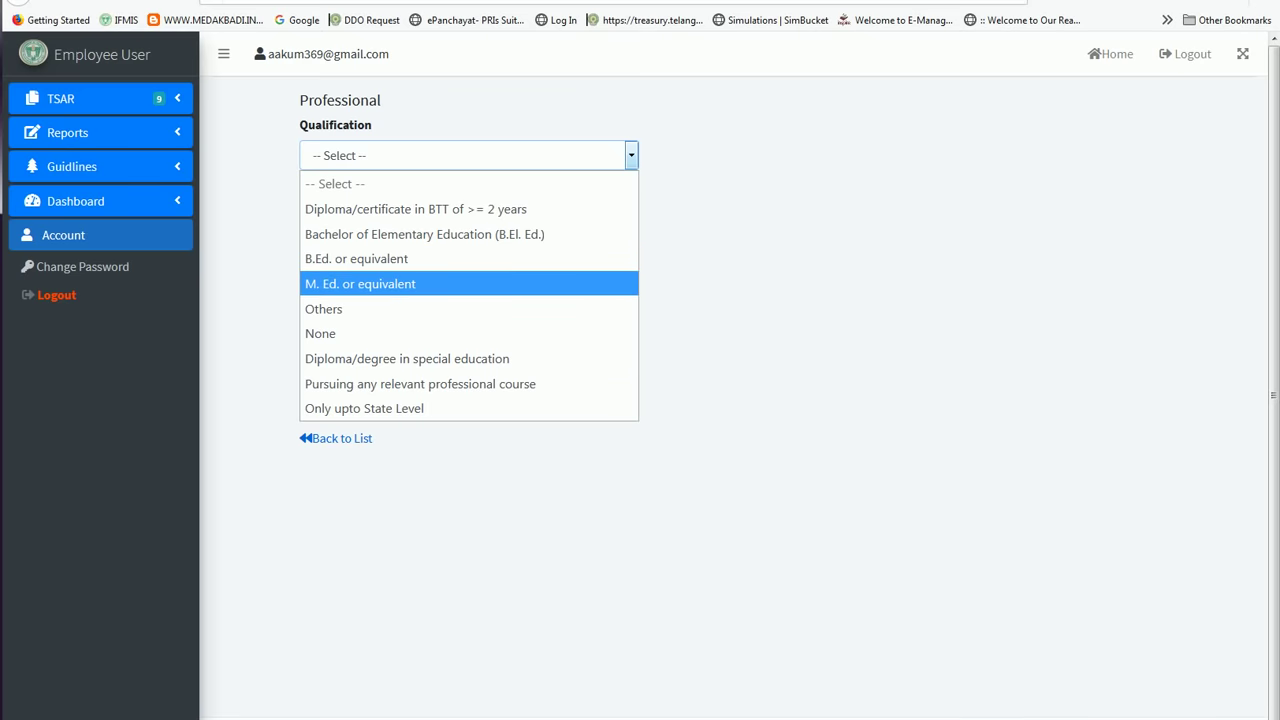
key(Return)
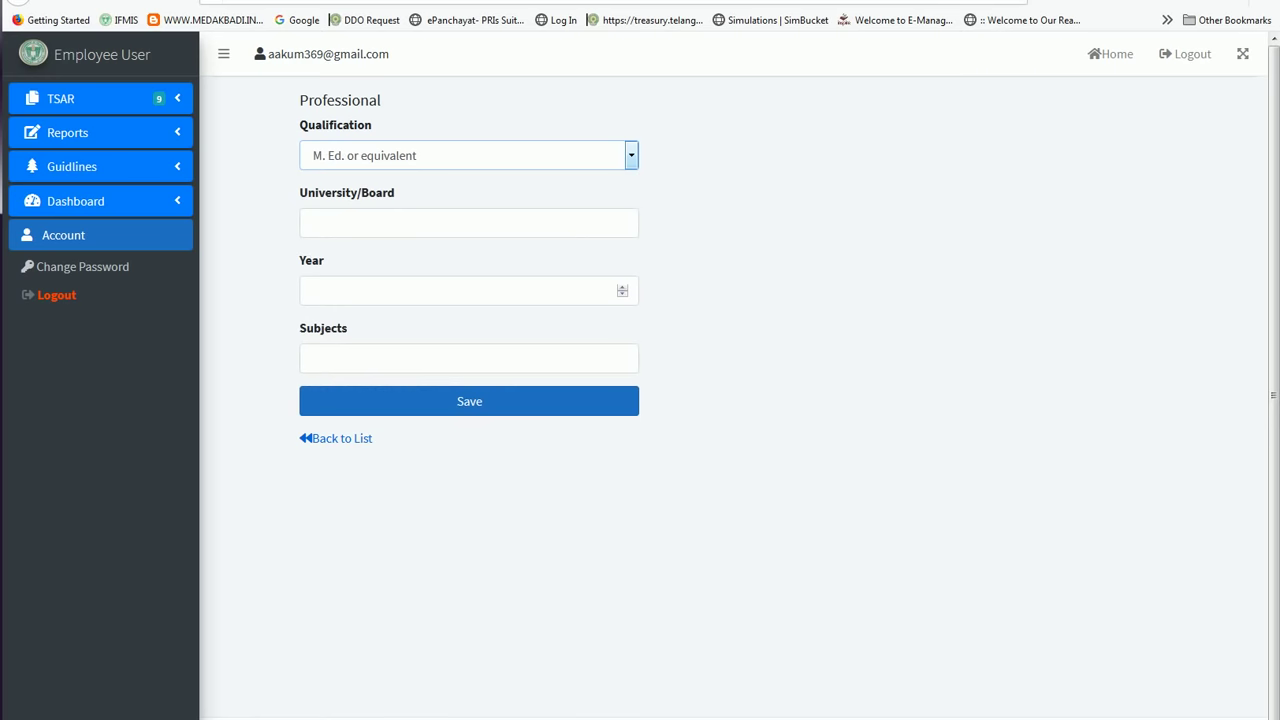
click(469, 222)
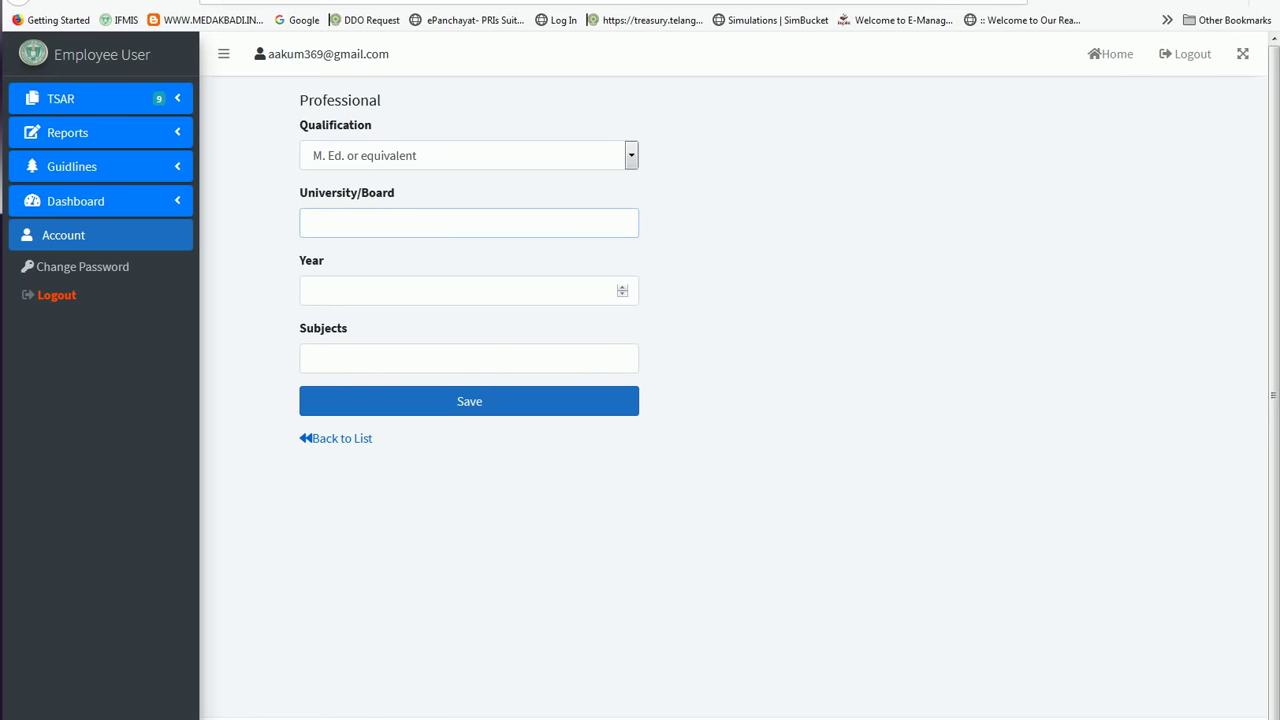
text(ANNAMALAI)
Step: Enter year 1995 and subject EDUCATION, save the record, and continue to the next section
click(460, 290)
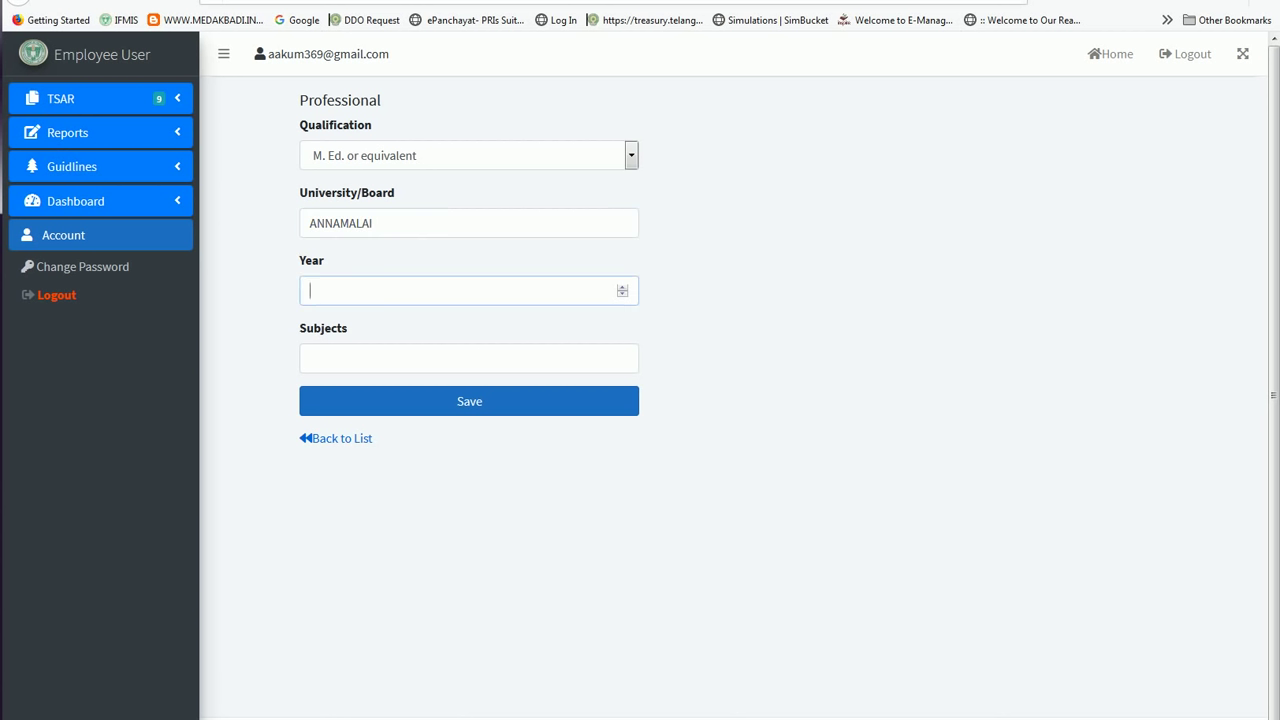
text(1995)
click(468, 358)
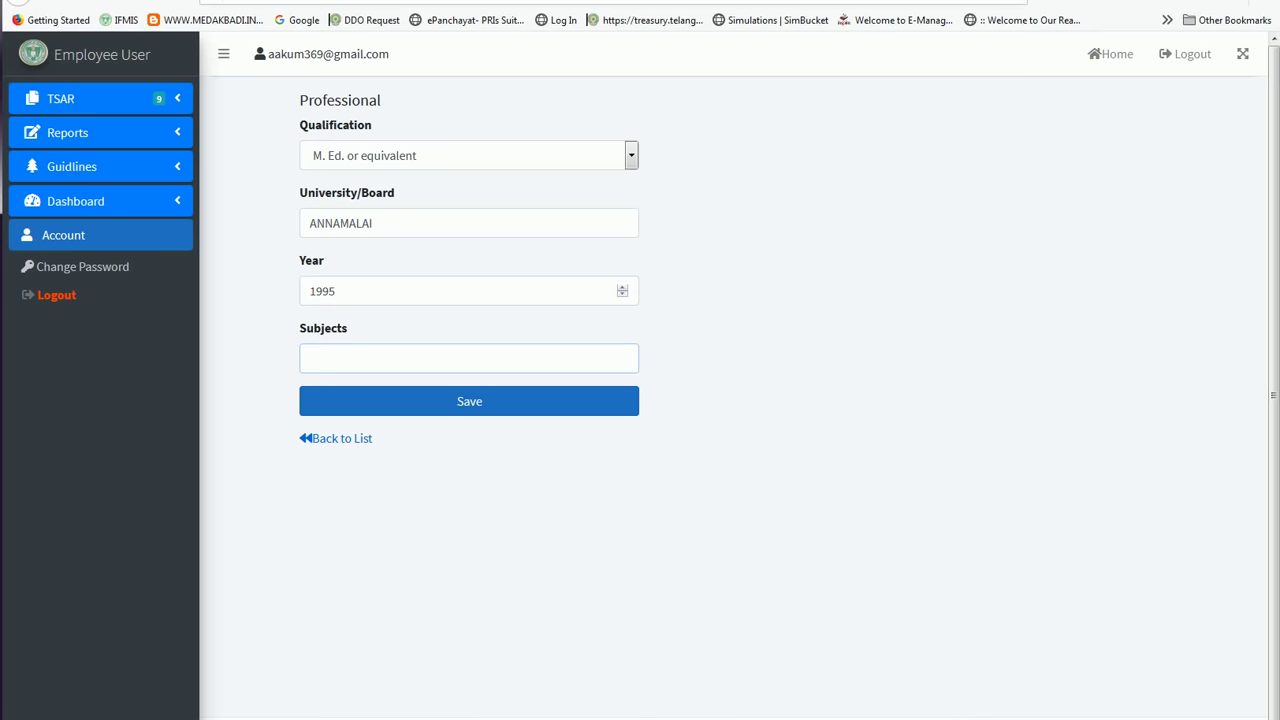
text(EDUCATION)
key(Return)
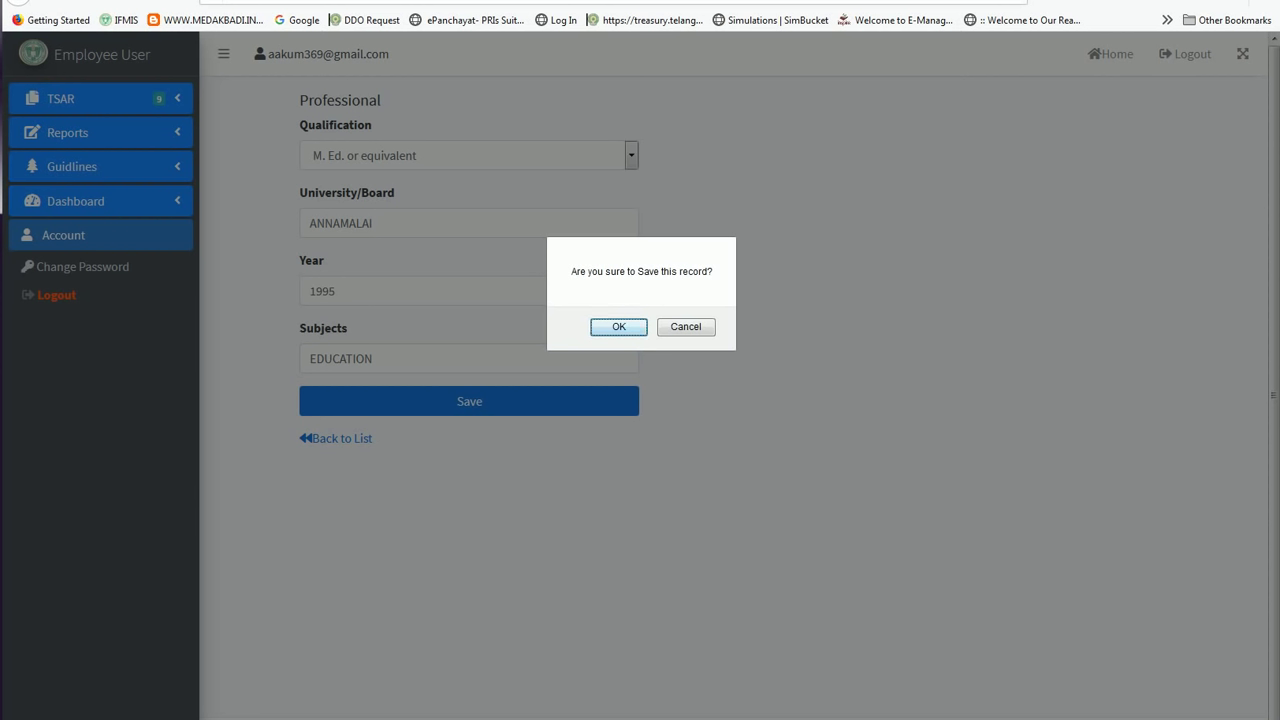
key(Return)
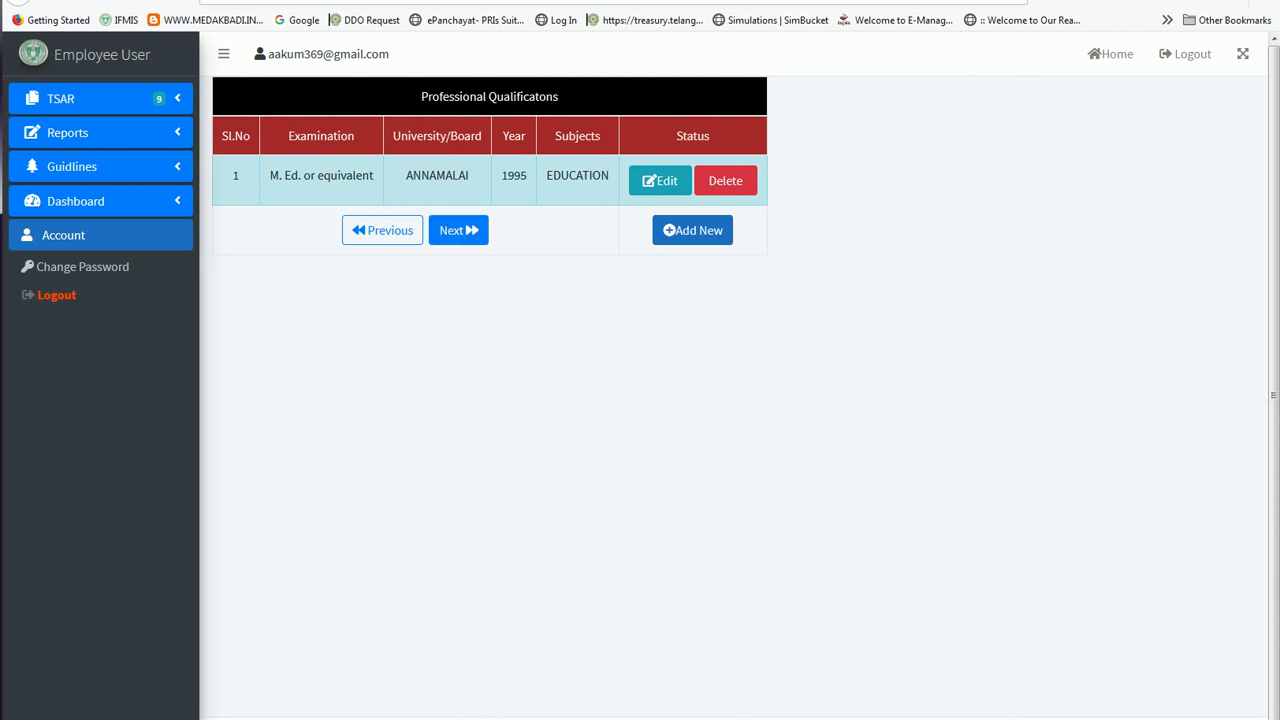
click(458, 230)
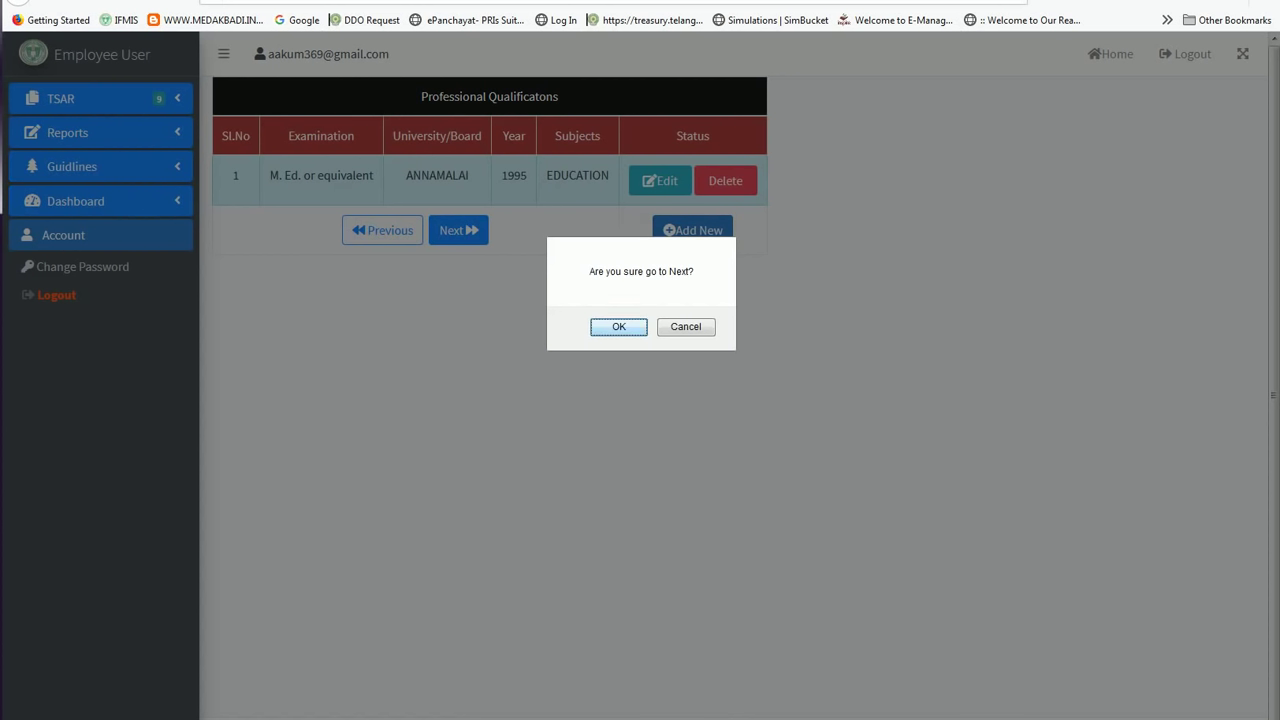
Step: Open the Experience form, choose Other (Please Specify) and enter details 25
key(Return)
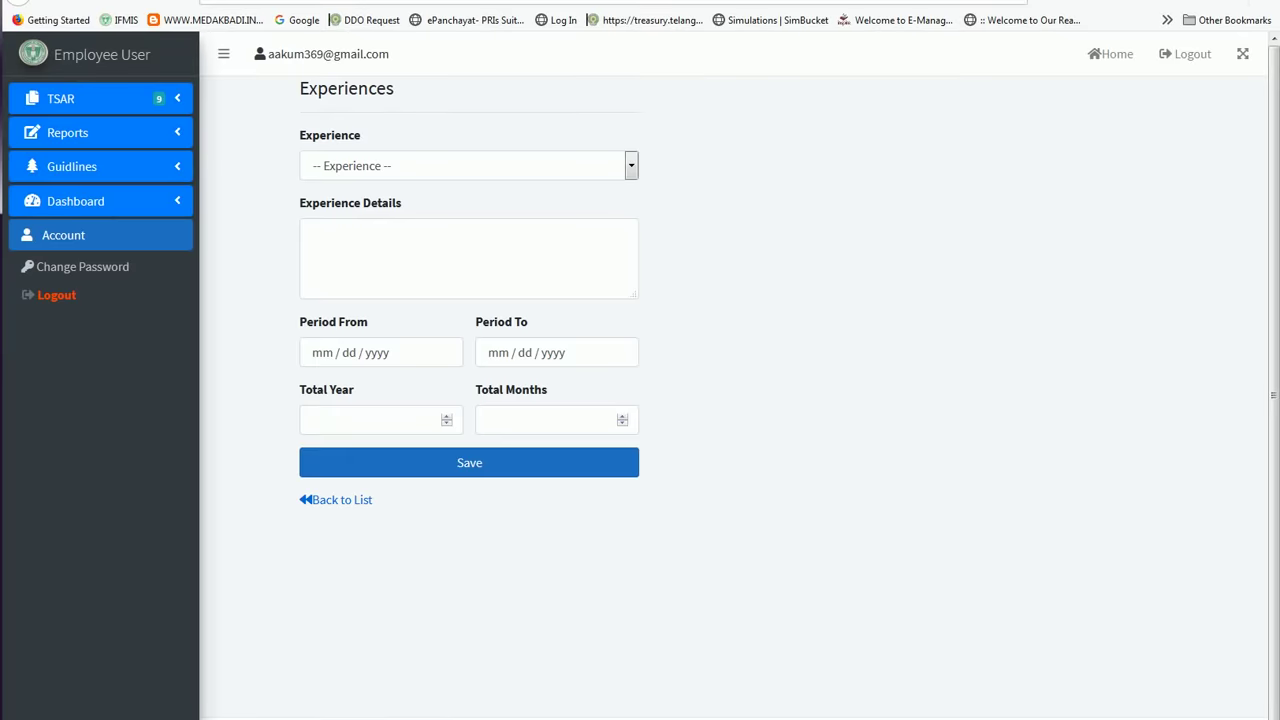
click(468, 165)
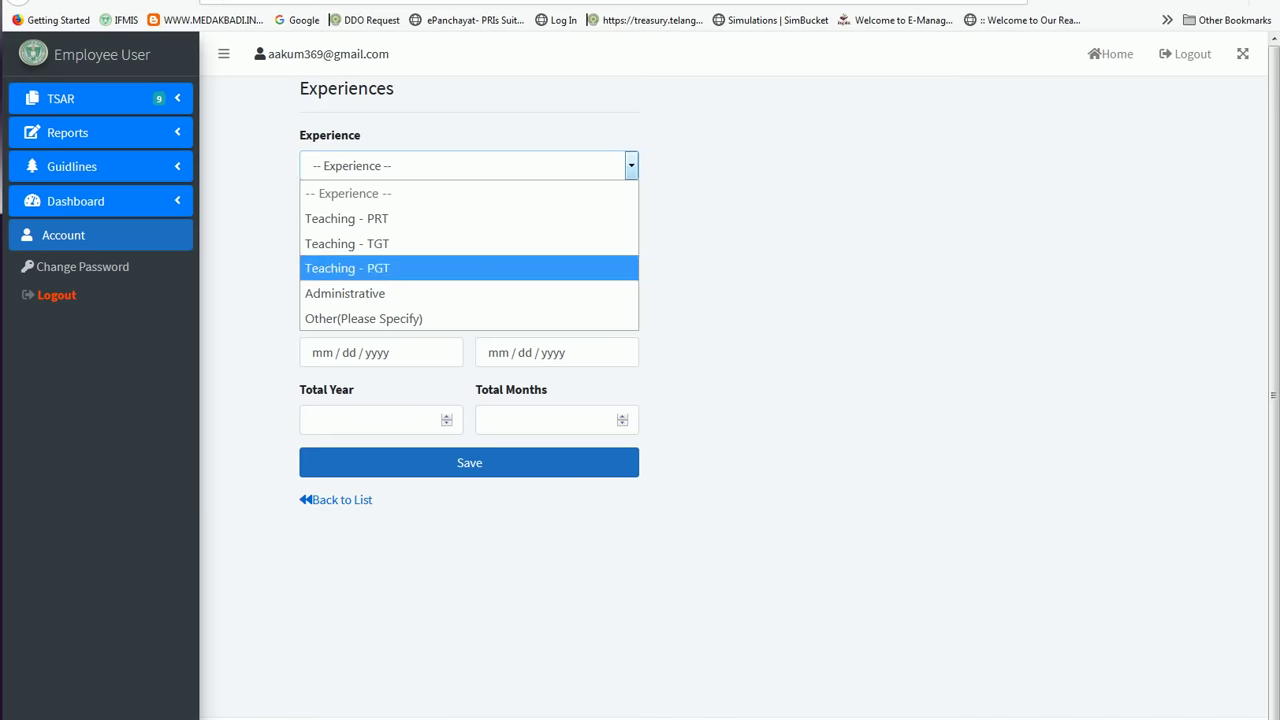
key(Return)
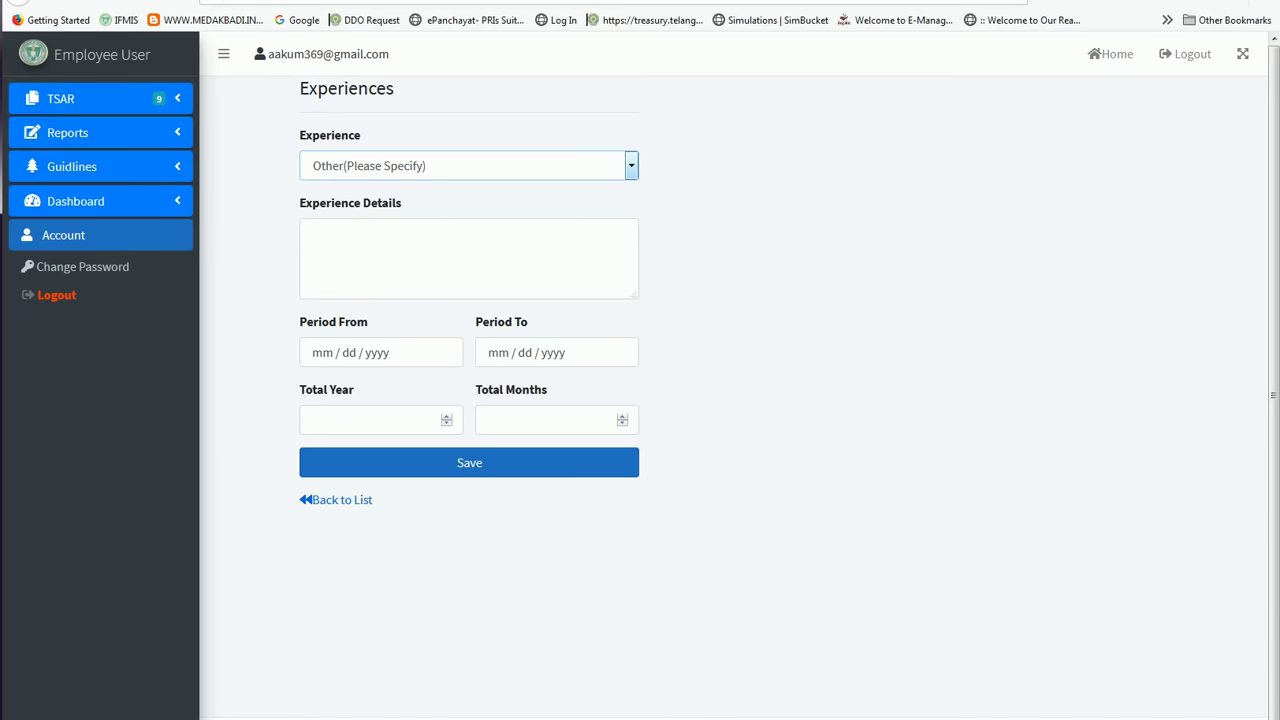
key(Tab)
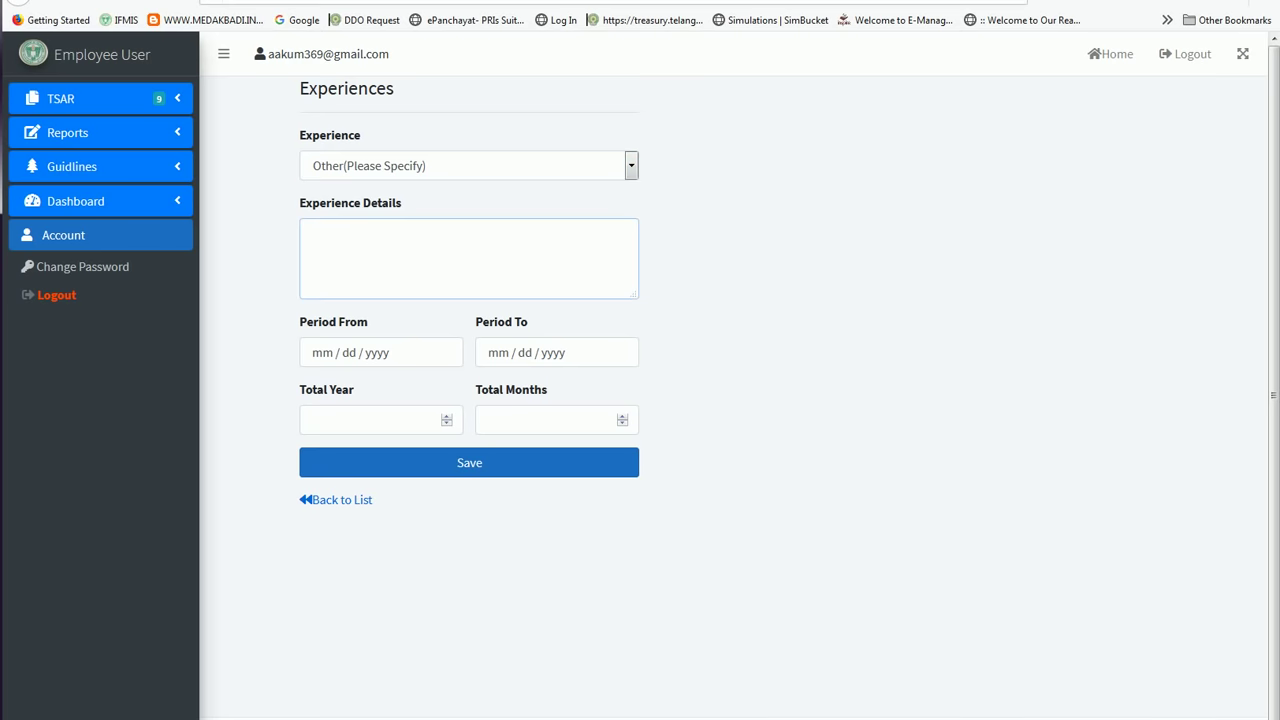
text(25)
Step: Set the Period From date to 06/15/1995
key(Tab)
click(401, 392)
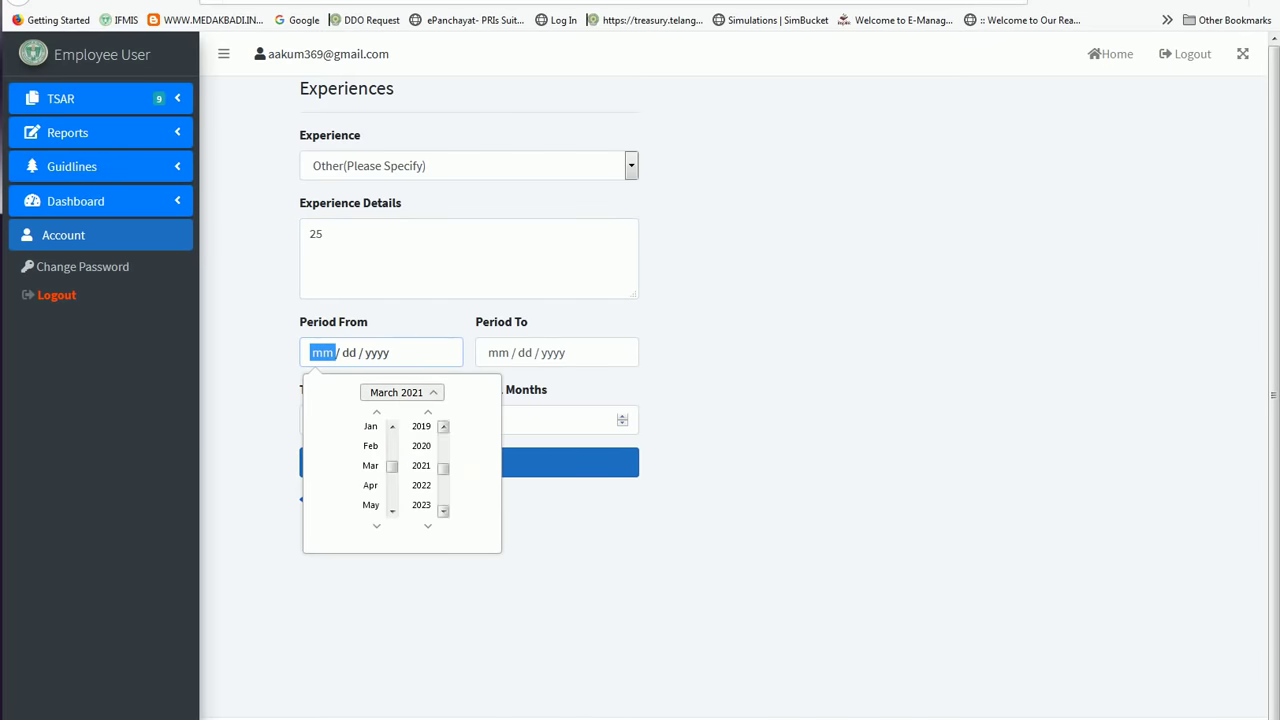
scroll(421, 468, up, 20)
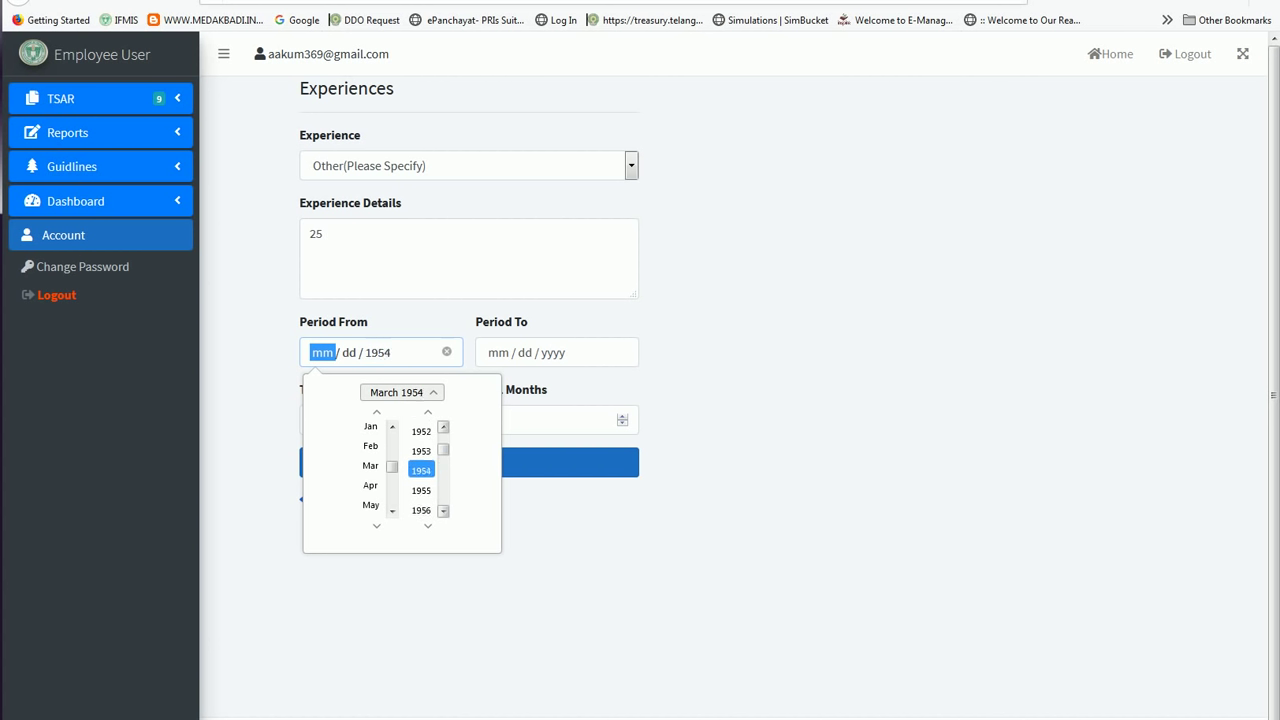
scroll(421, 468, down, 20)
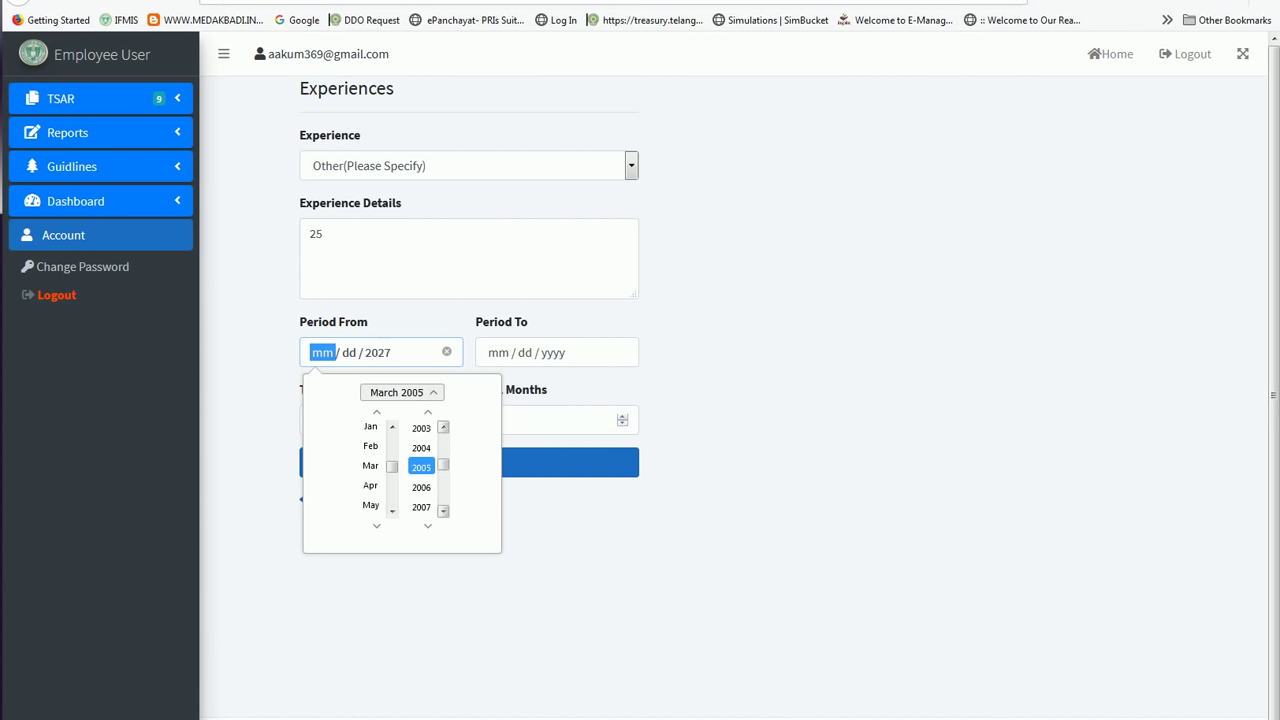
scroll(421, 468, up, 9)
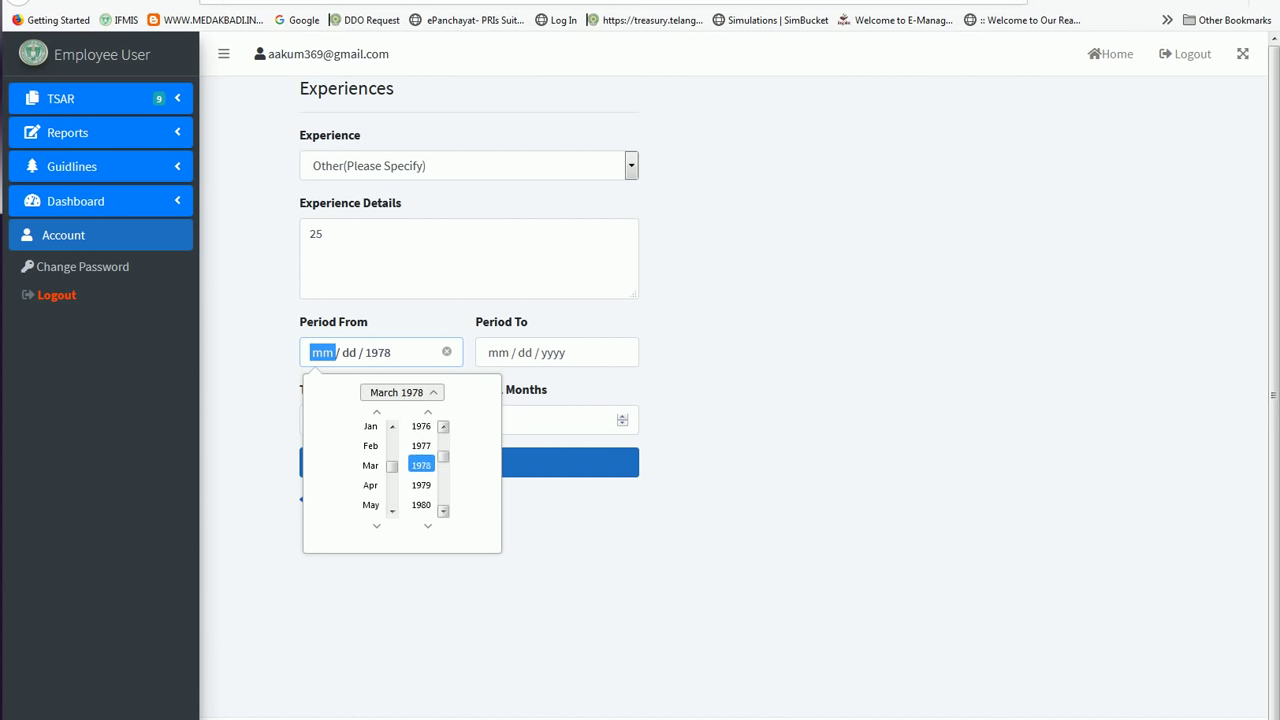
scroll(421, 468, down, 5)
scroll(421, 468, down, 1)
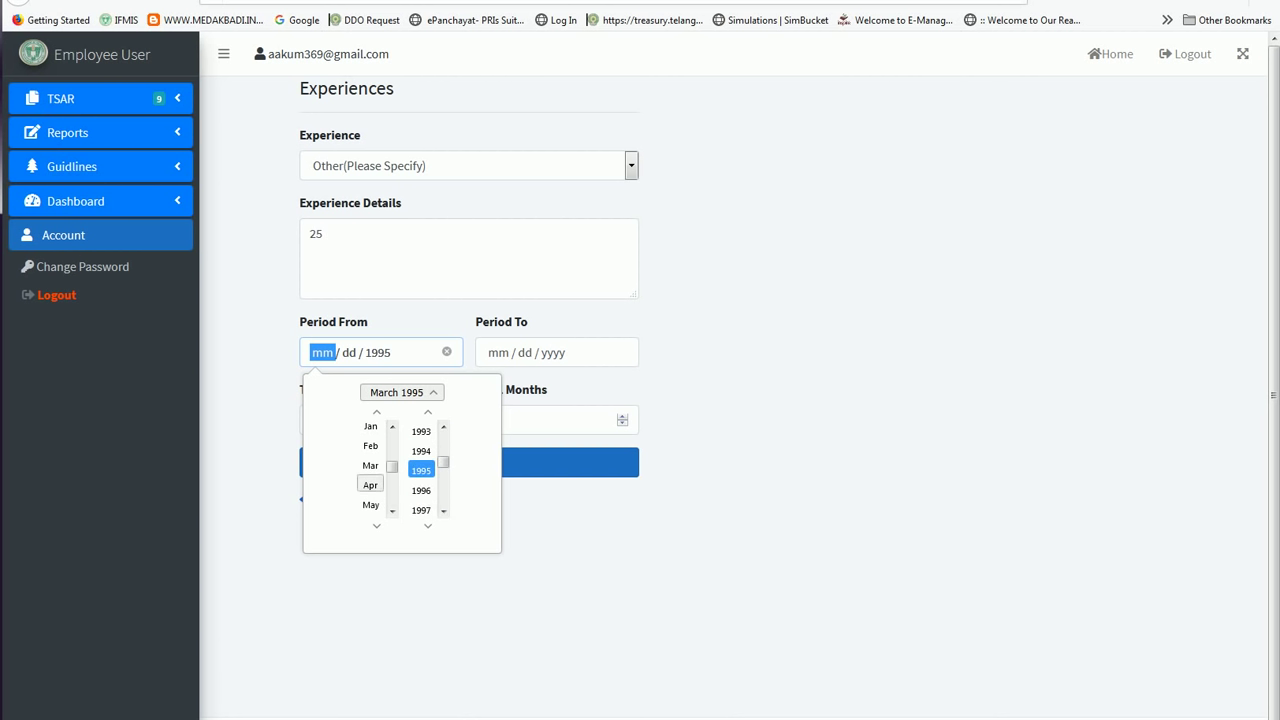
scroll(370, 466, down, 3)
scroll(370, 468, down, 1)
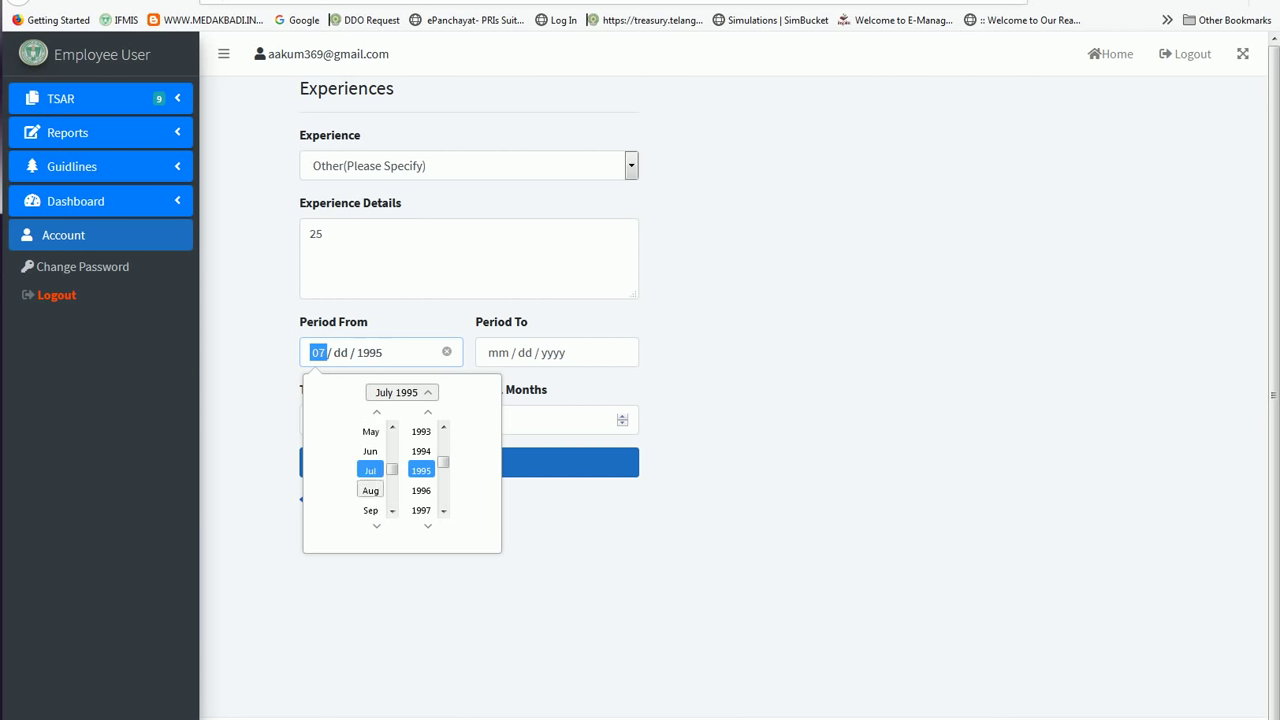
scroll(370, 468, up, 1)
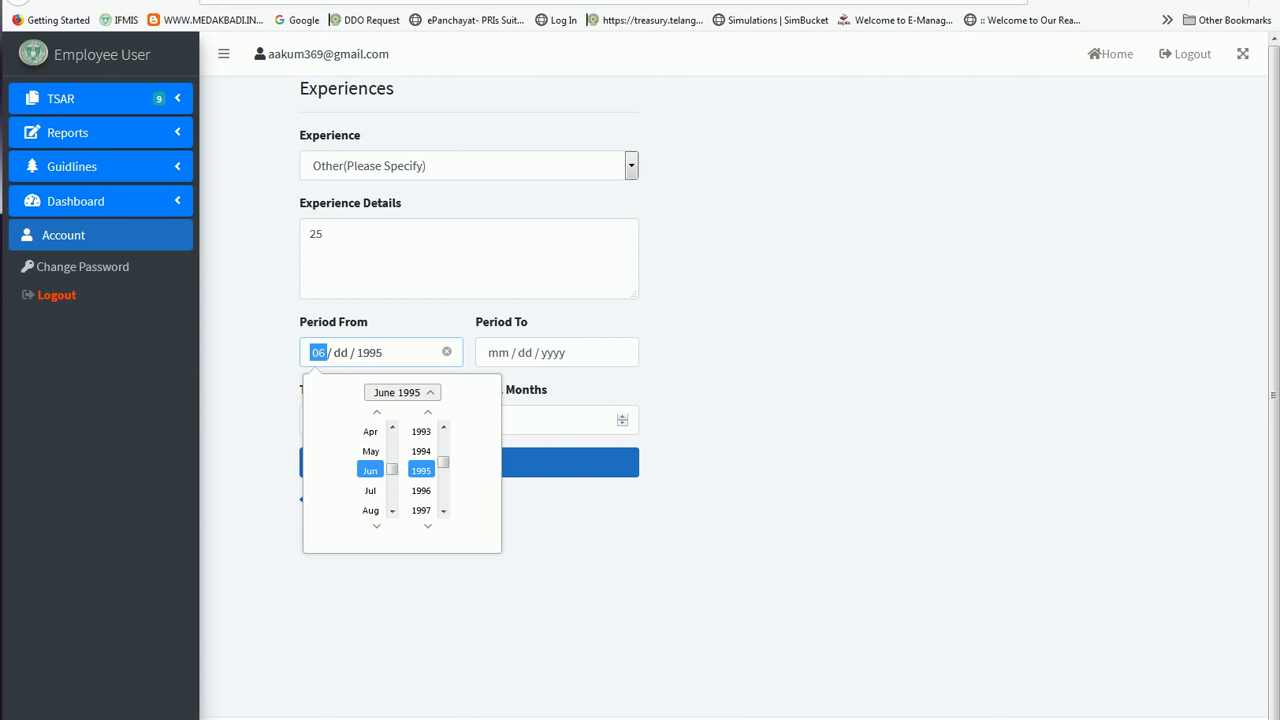
click(340, 352)
text(15)
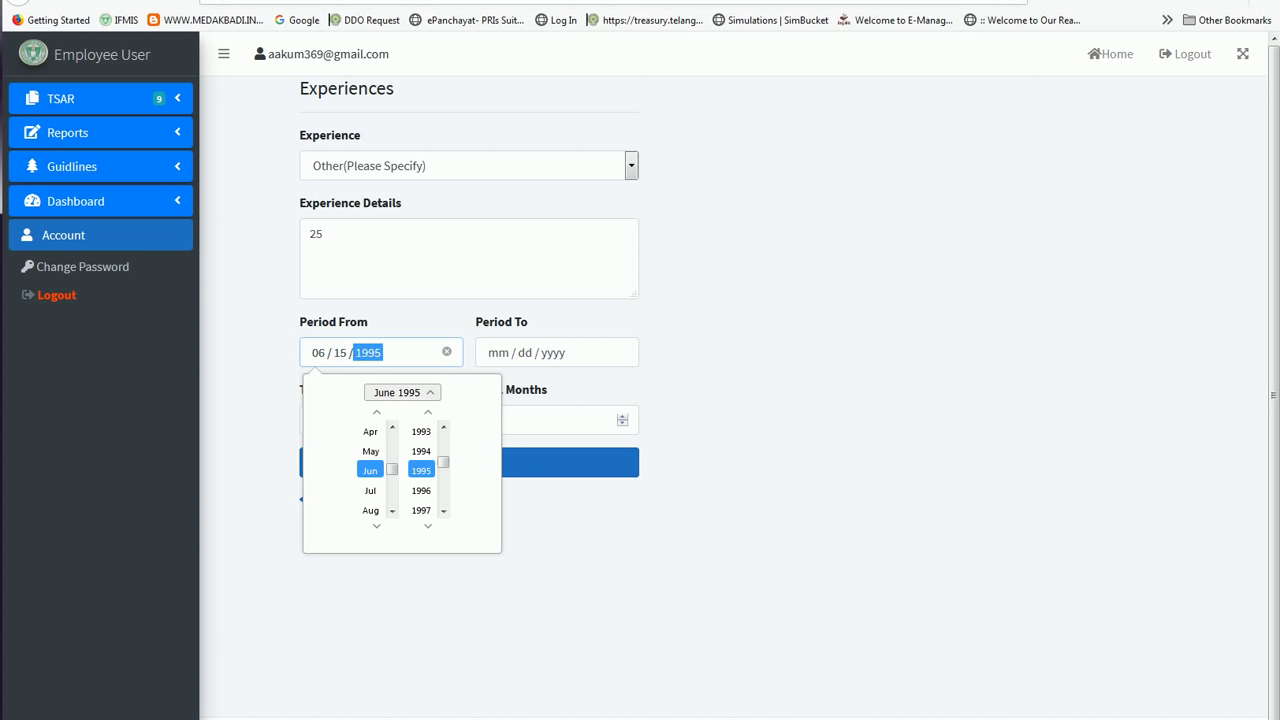
click(318, 352)
Step: Set Period To 31 March 2021, total 25 years 3 months, and submit the experience
click(553, 352)
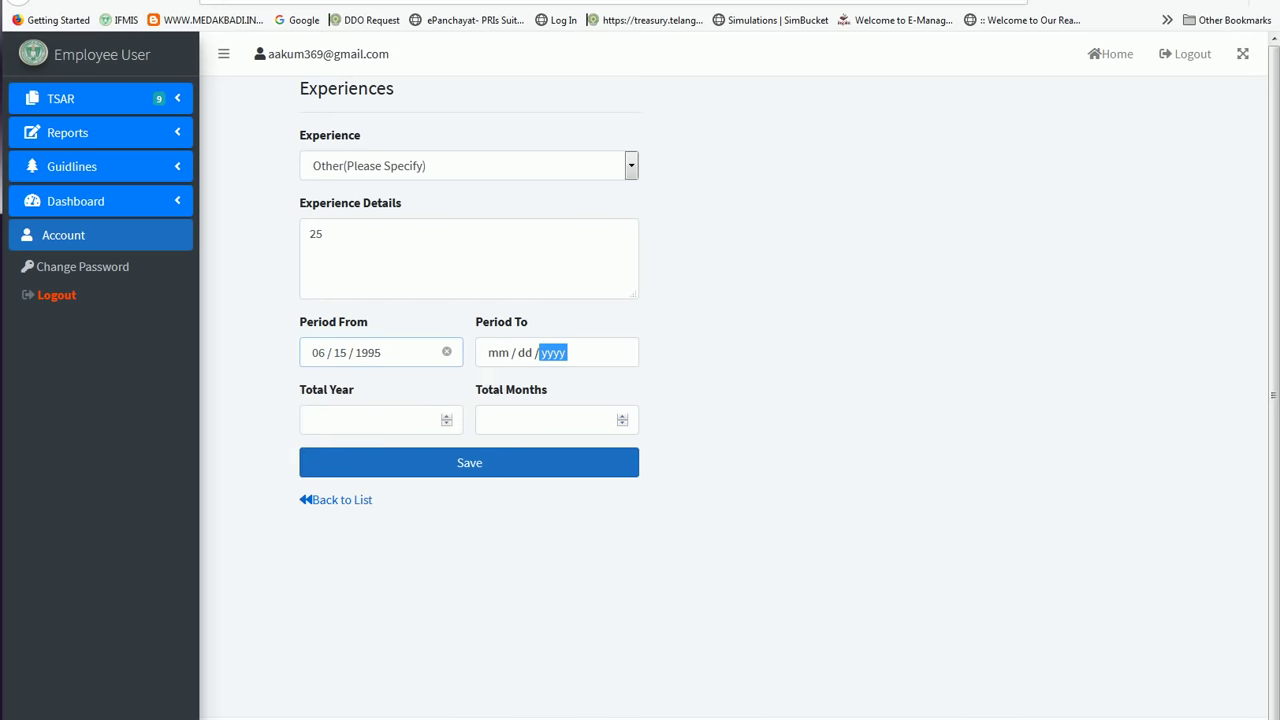
click(498, 352)
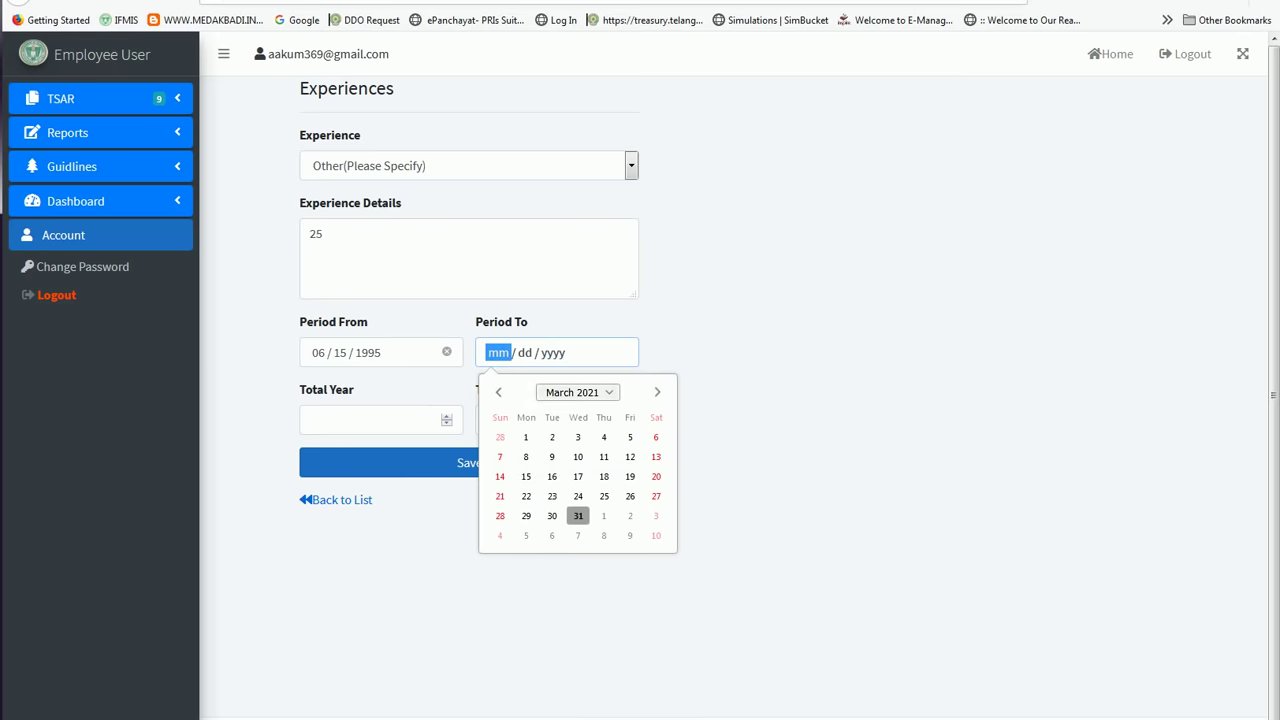
key(Return)
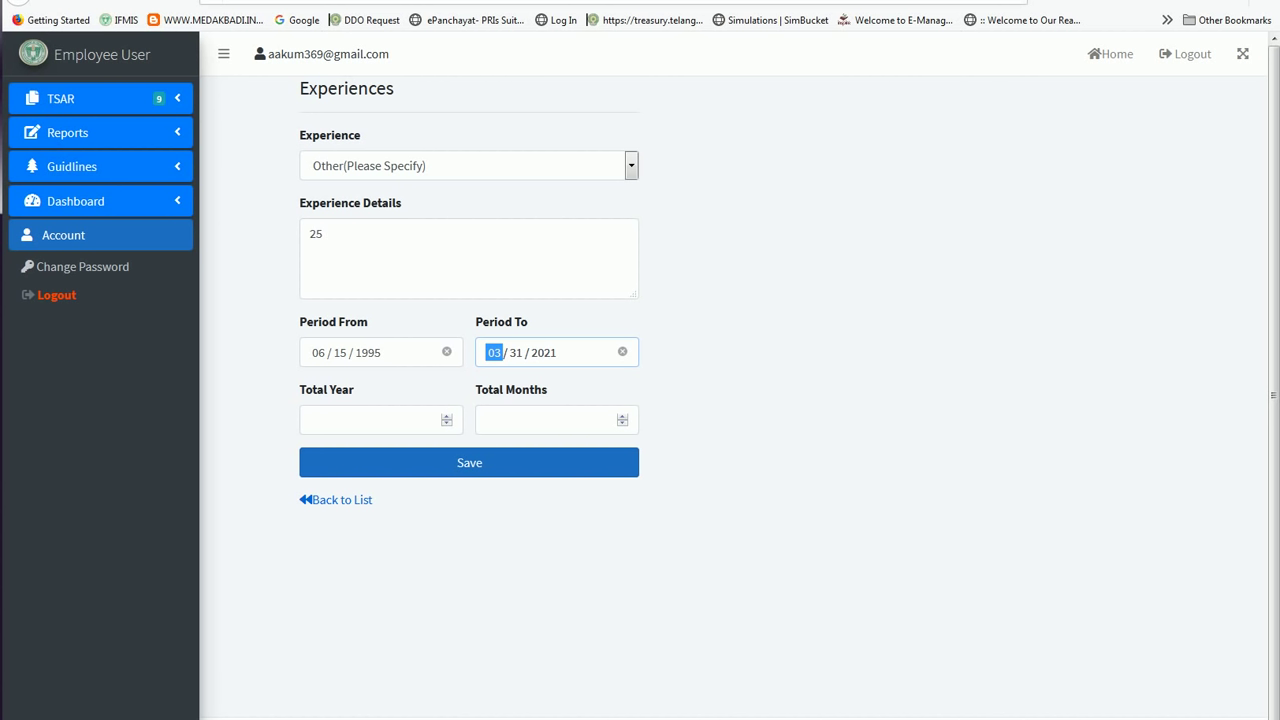
click(330, 420)
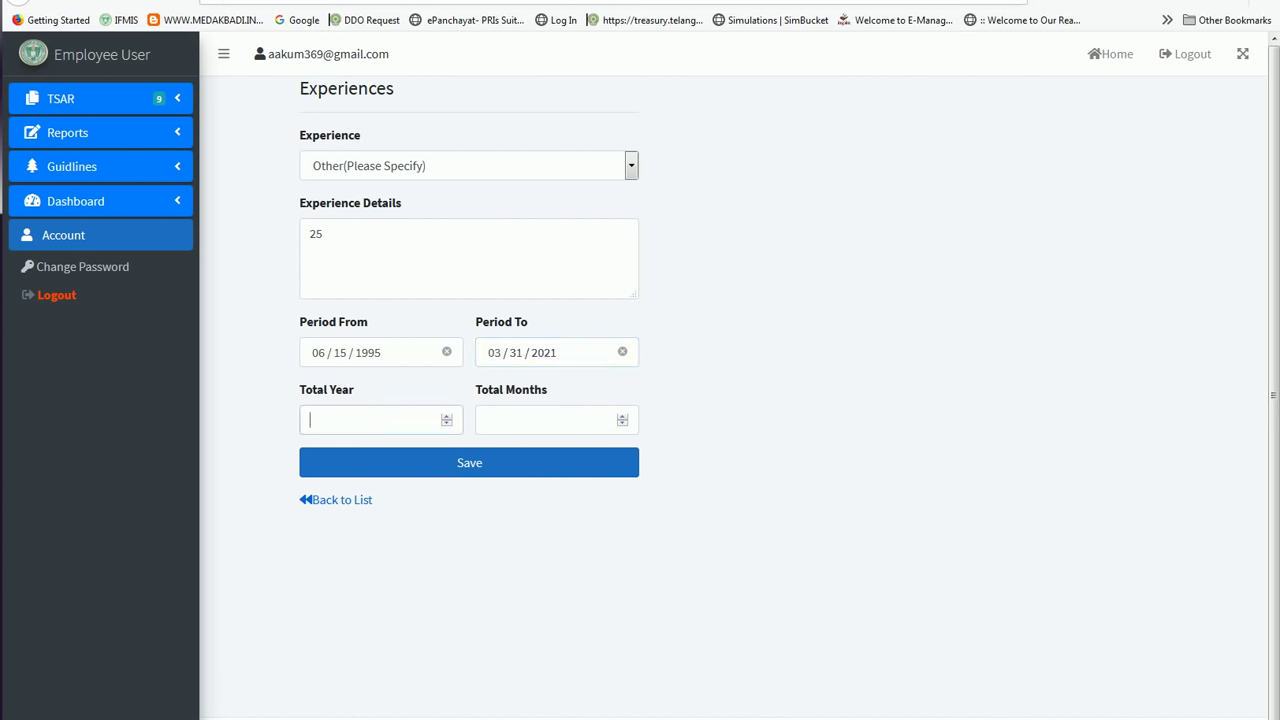
text(25)
click(486, 420)
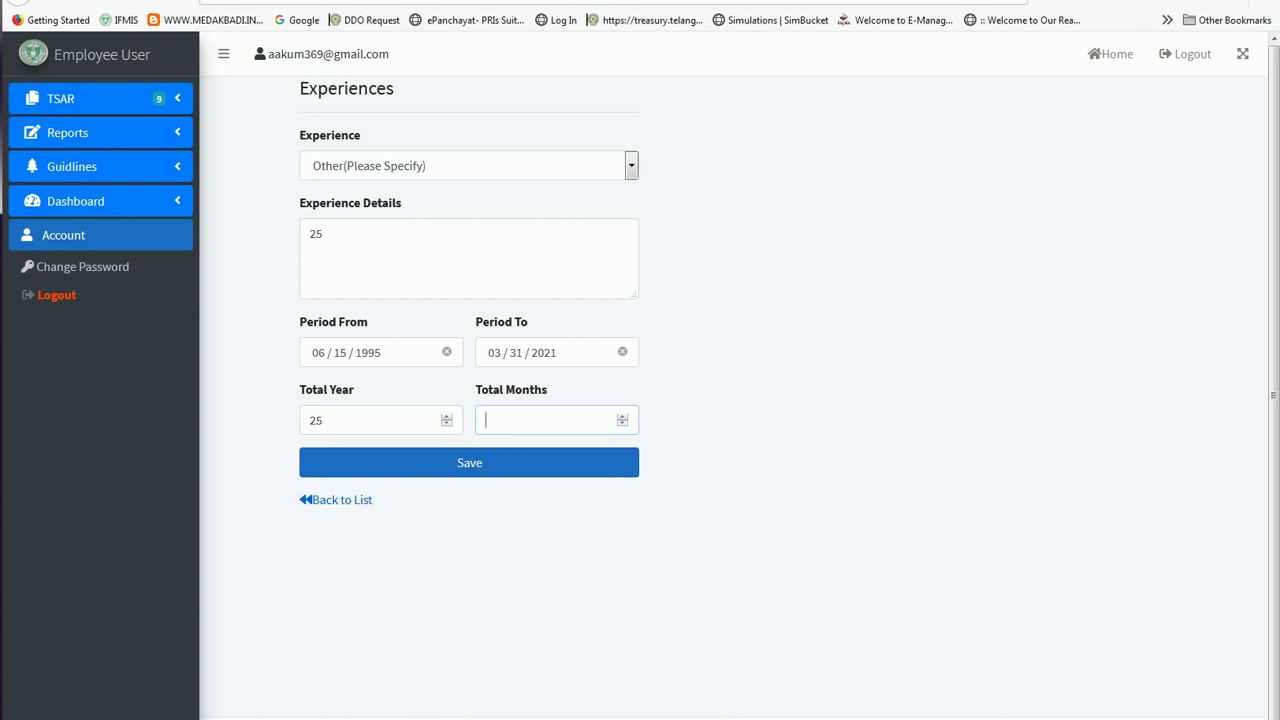
text(3)
key(Return)
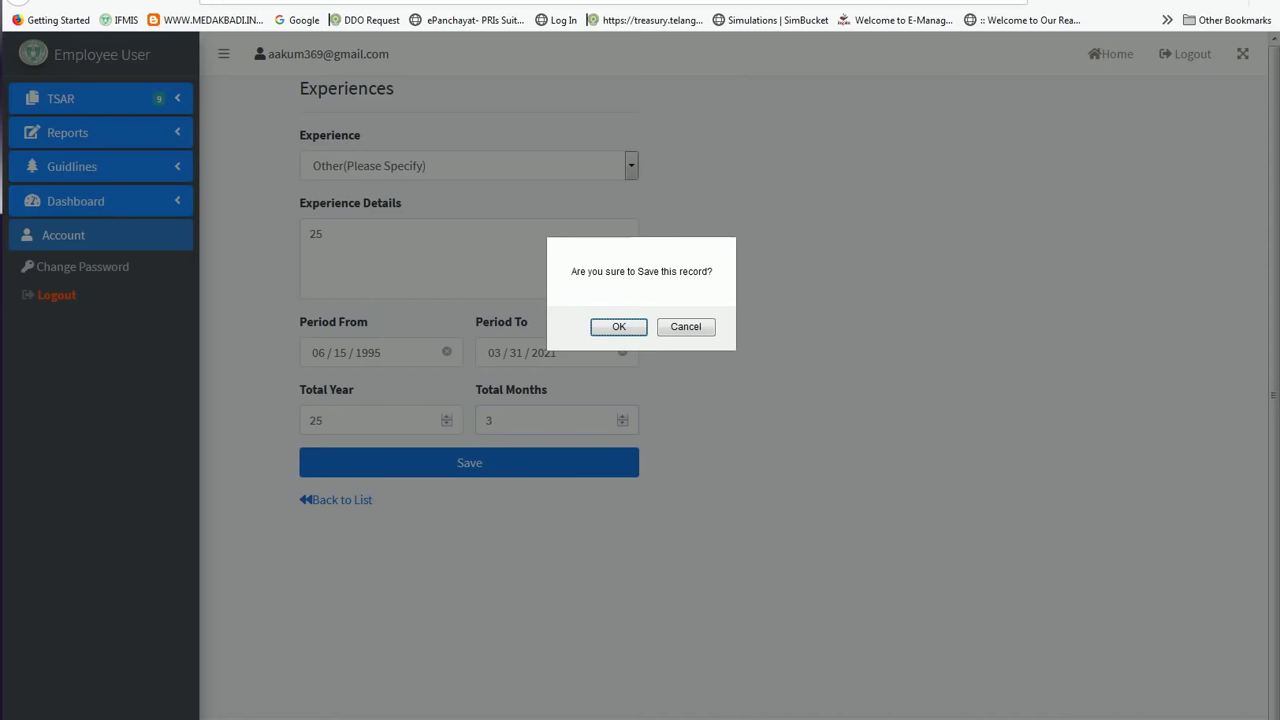
Step: Confirm saving the experience record, then continue to the In-Service training form
key(Return)
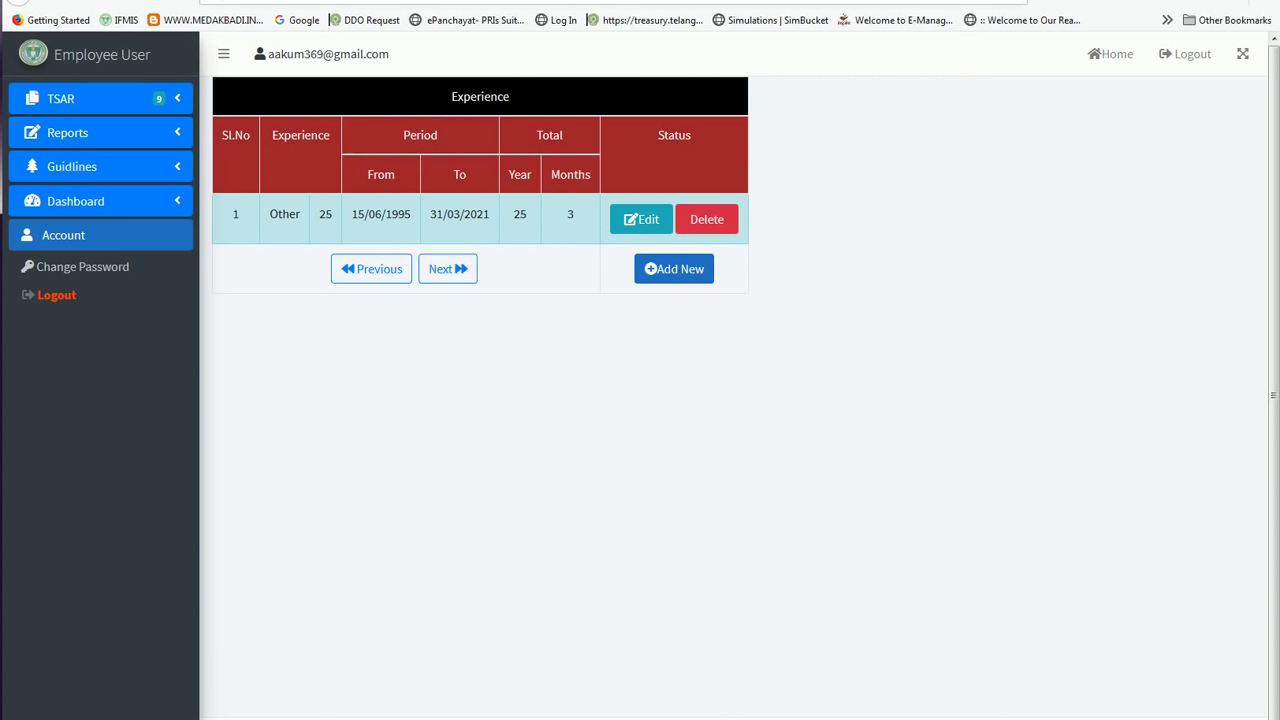
click(447, 268)
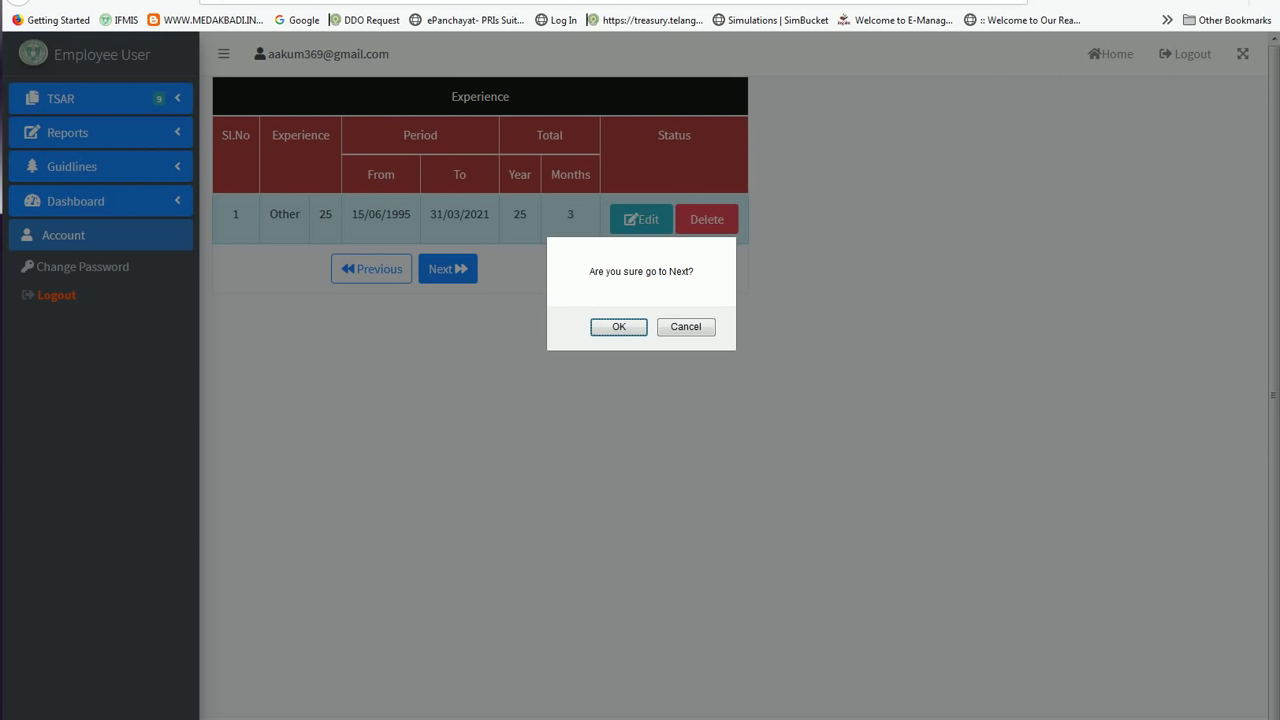
click(618, 327)
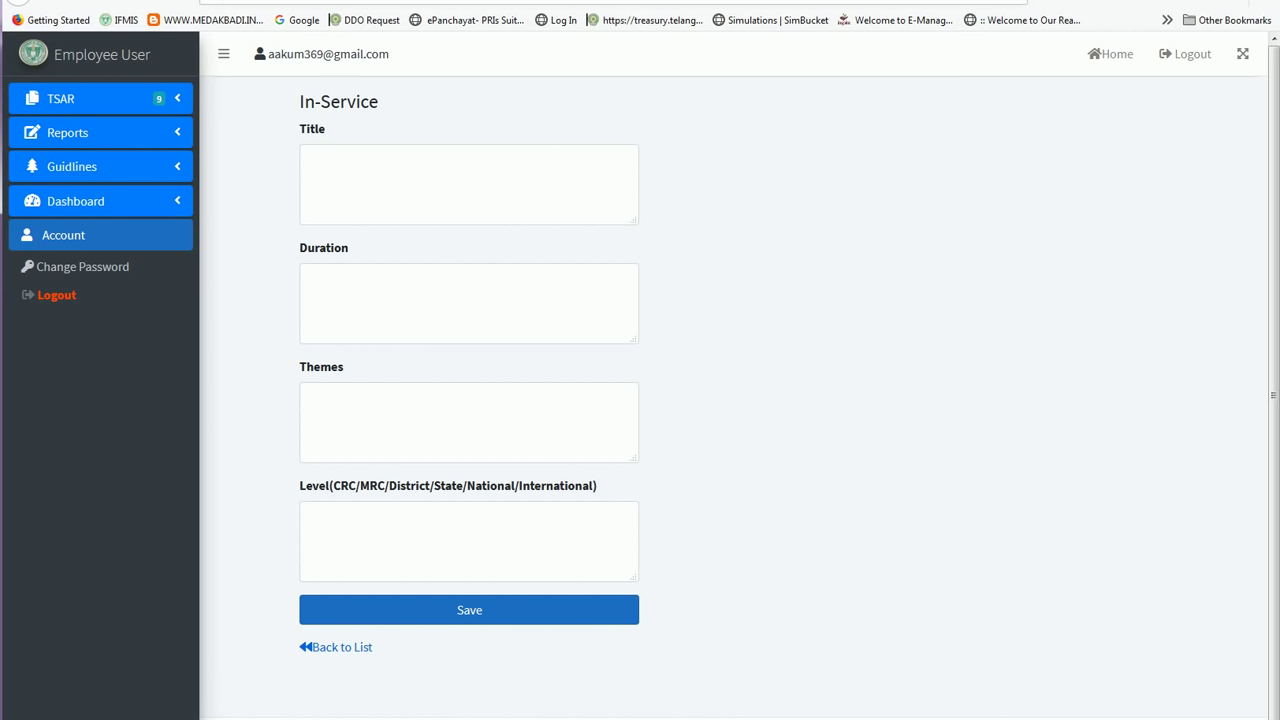
Step: Enter the in-service training title 'ICT, NISHTA' with a duration of 5
click(310, 159)
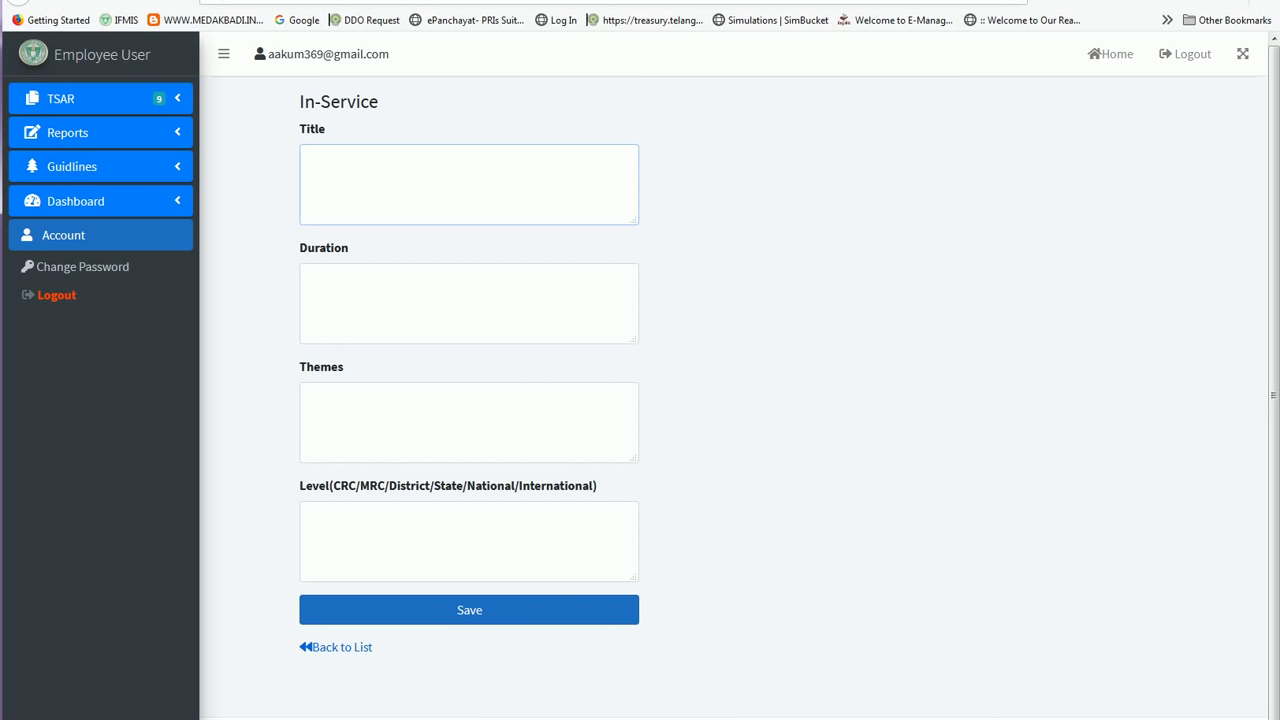
text(ICT)
click(311, 278)
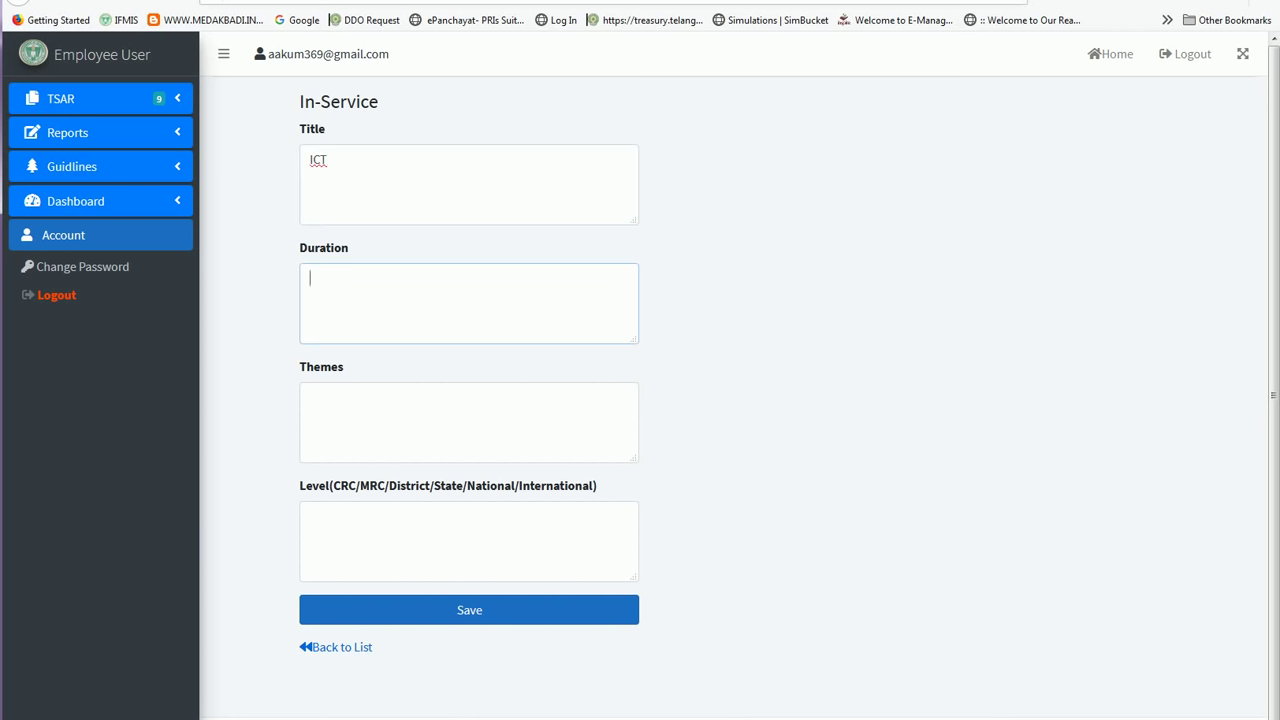
click(329, 160)
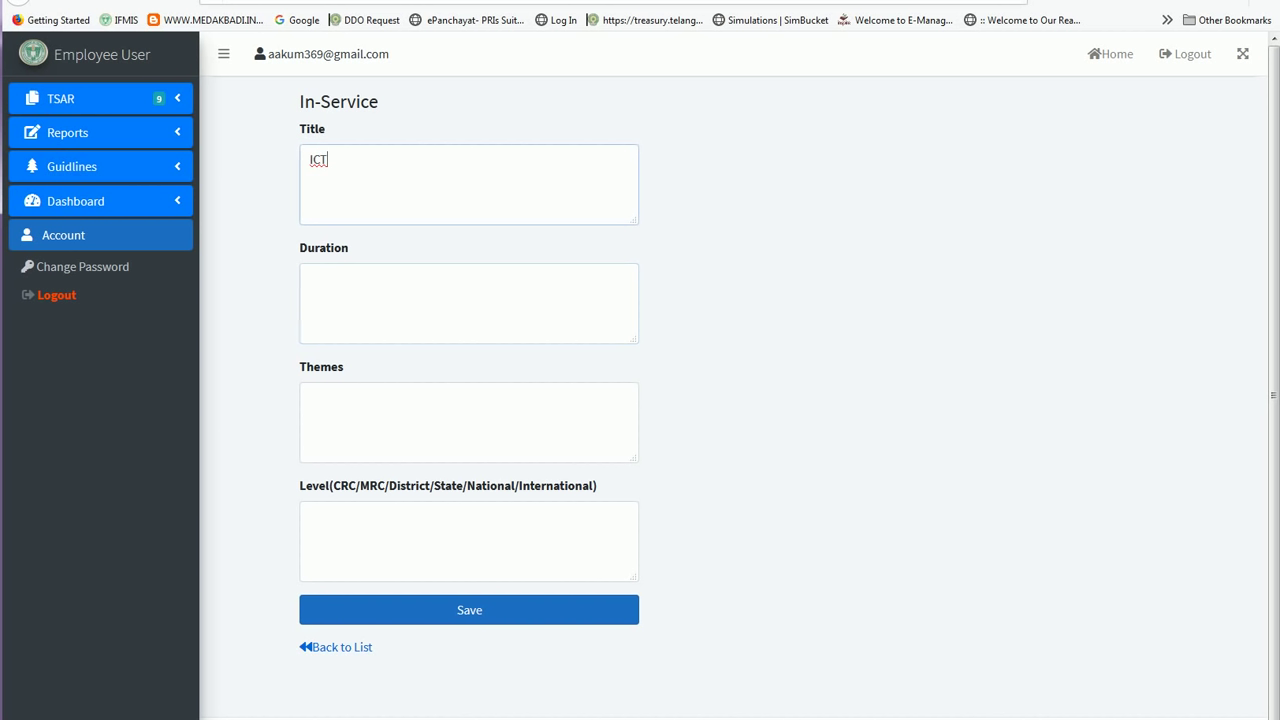
text(, NISHTA)
click(310, 278)
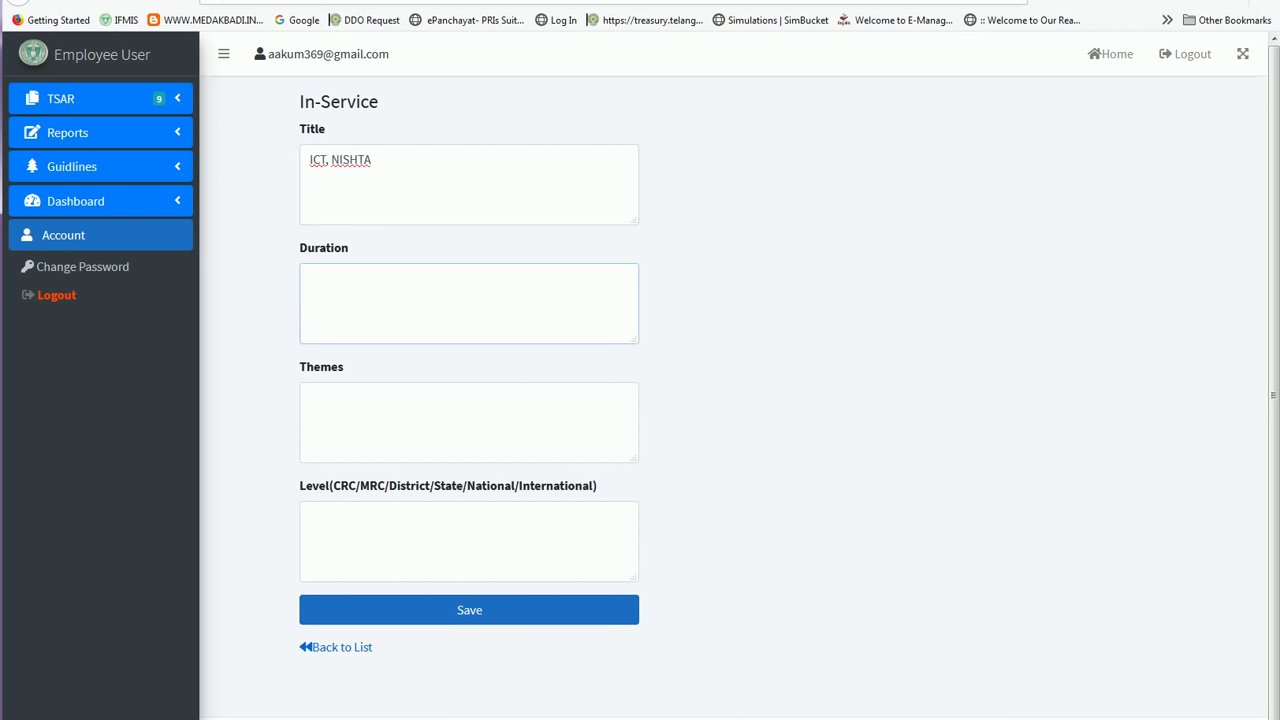
text(5)
Step: Fill in ICT as the training theme and submit the in-service record
click(310, 397)
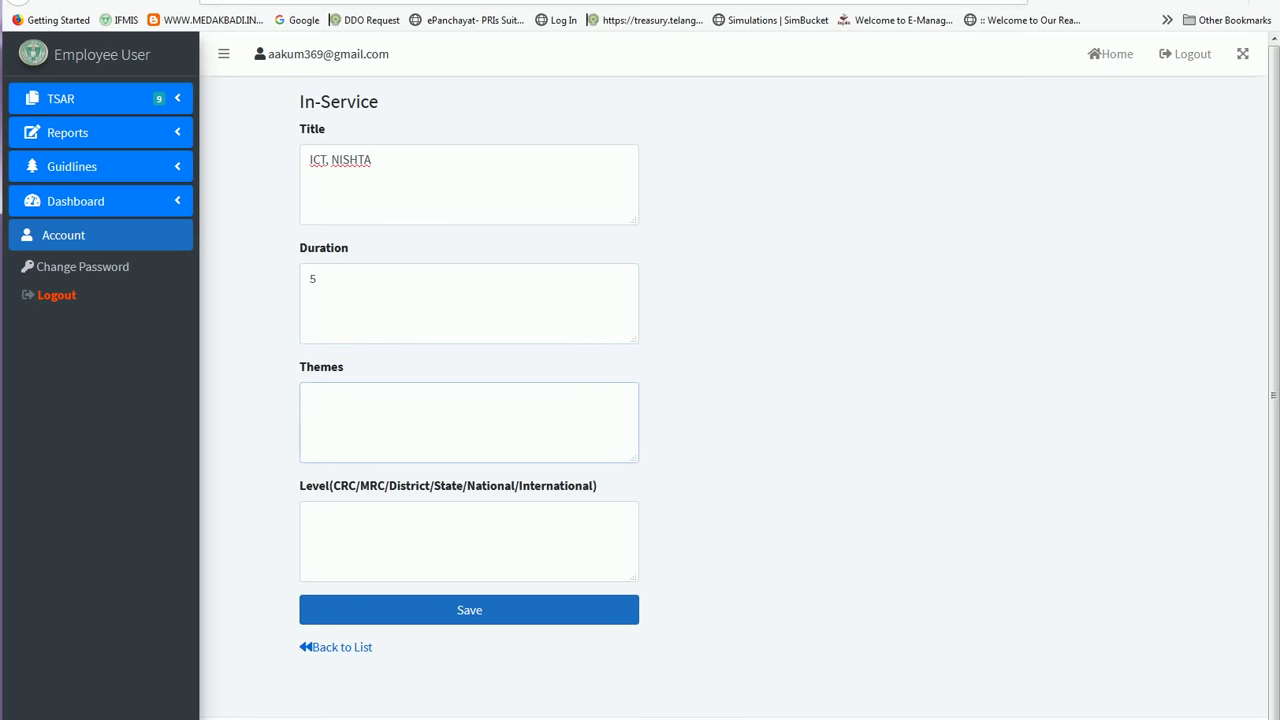
text(ICT)
click(310, 515)
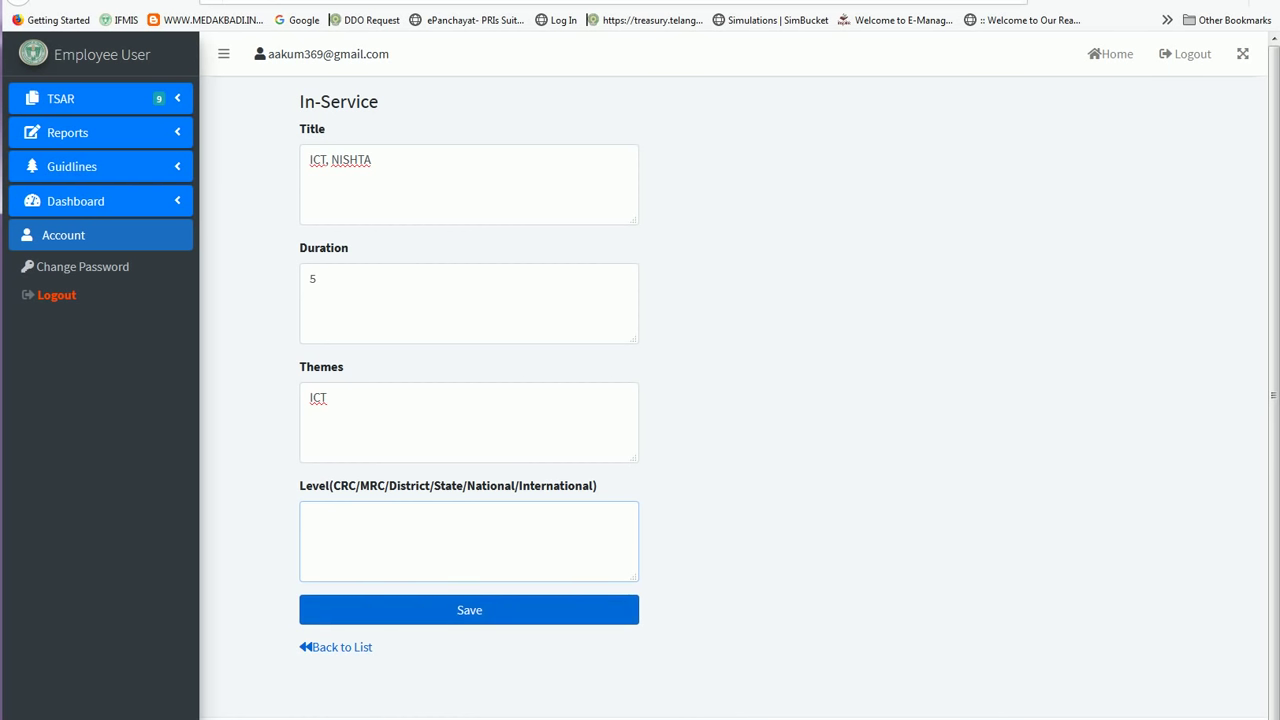
click(469, 609)
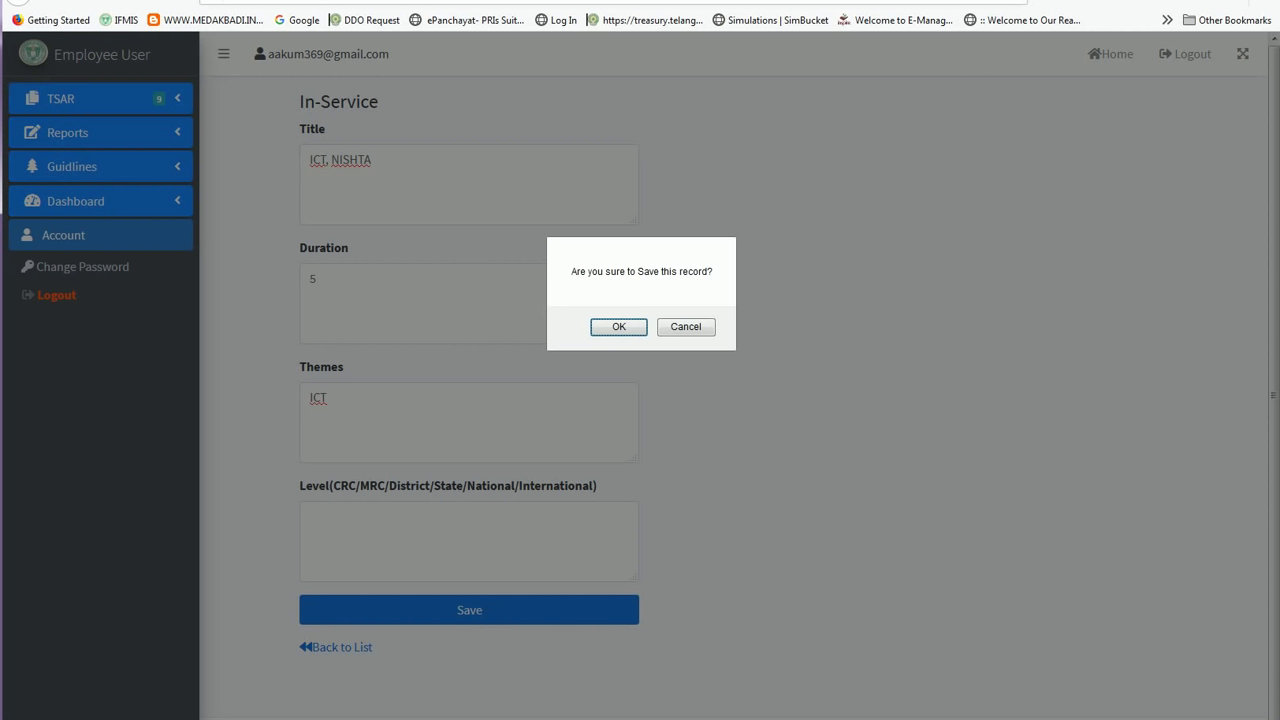
Step: Add DISTRICT as the training level, save the ICT, NISHTA record, and continue to the classes form
key(Return)
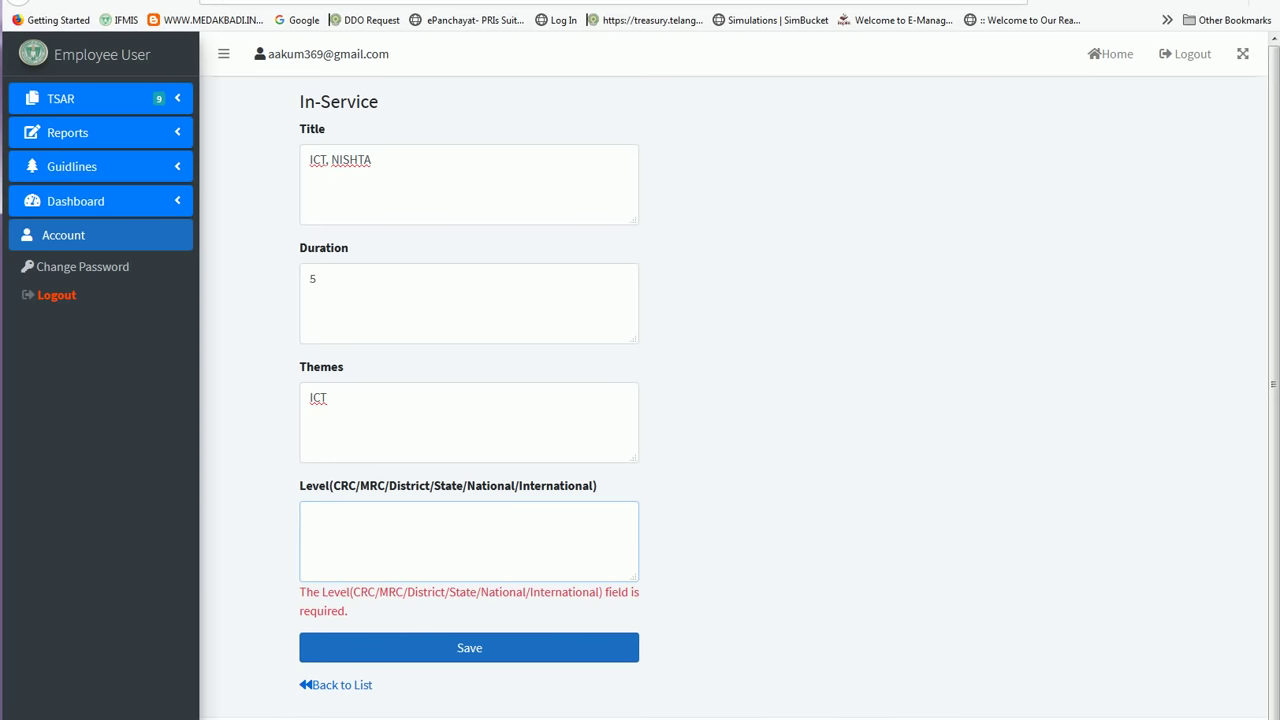
text(DISTRICT)
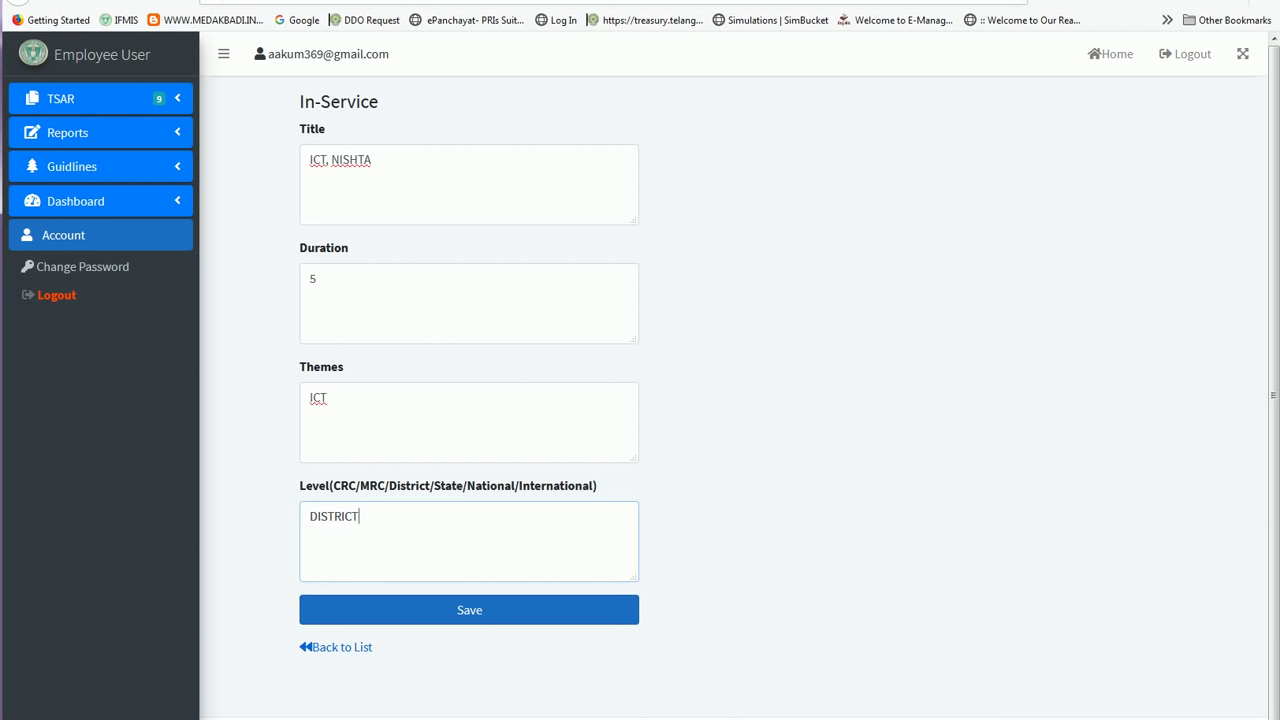
key(Tab)
key(Return)
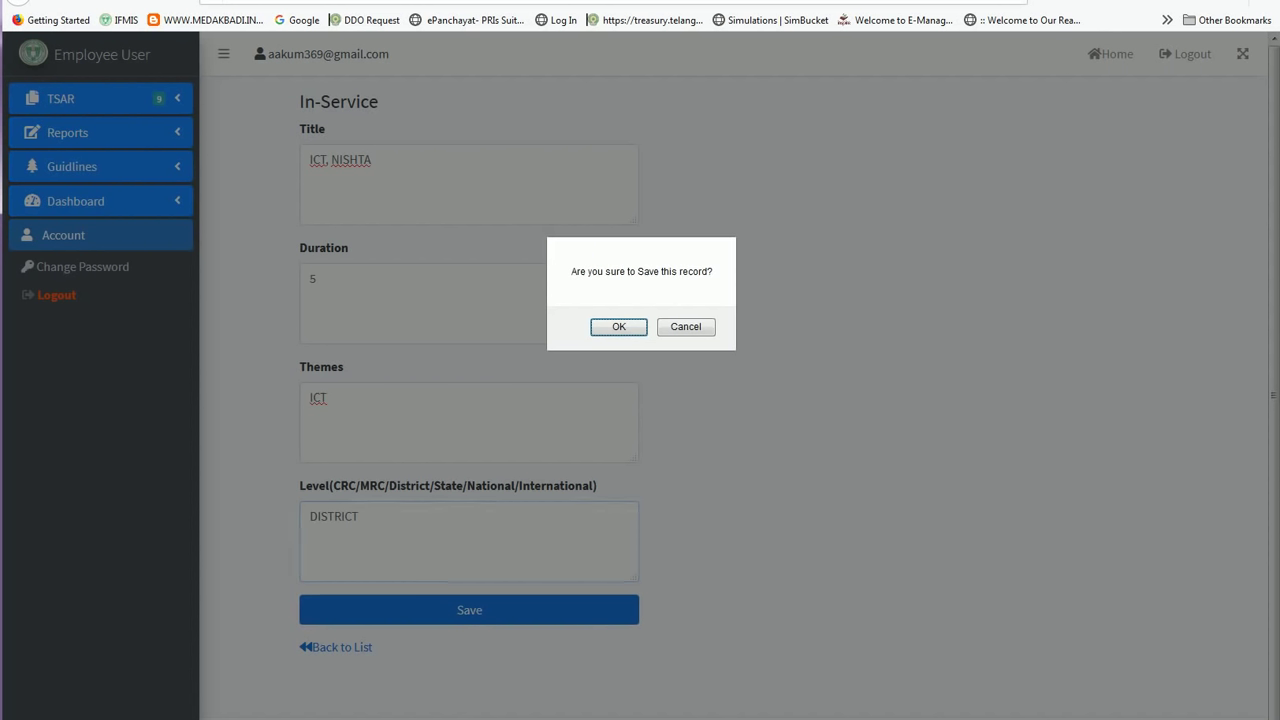
key(Return)
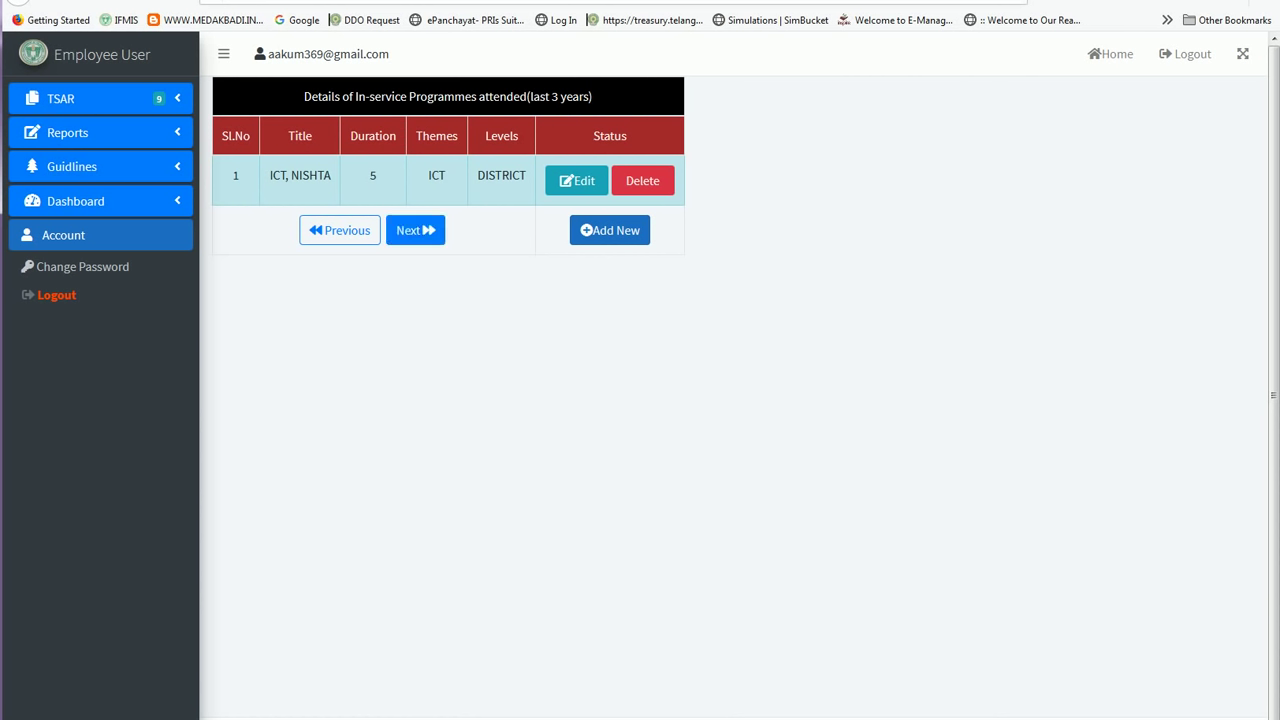
click(415, 230)
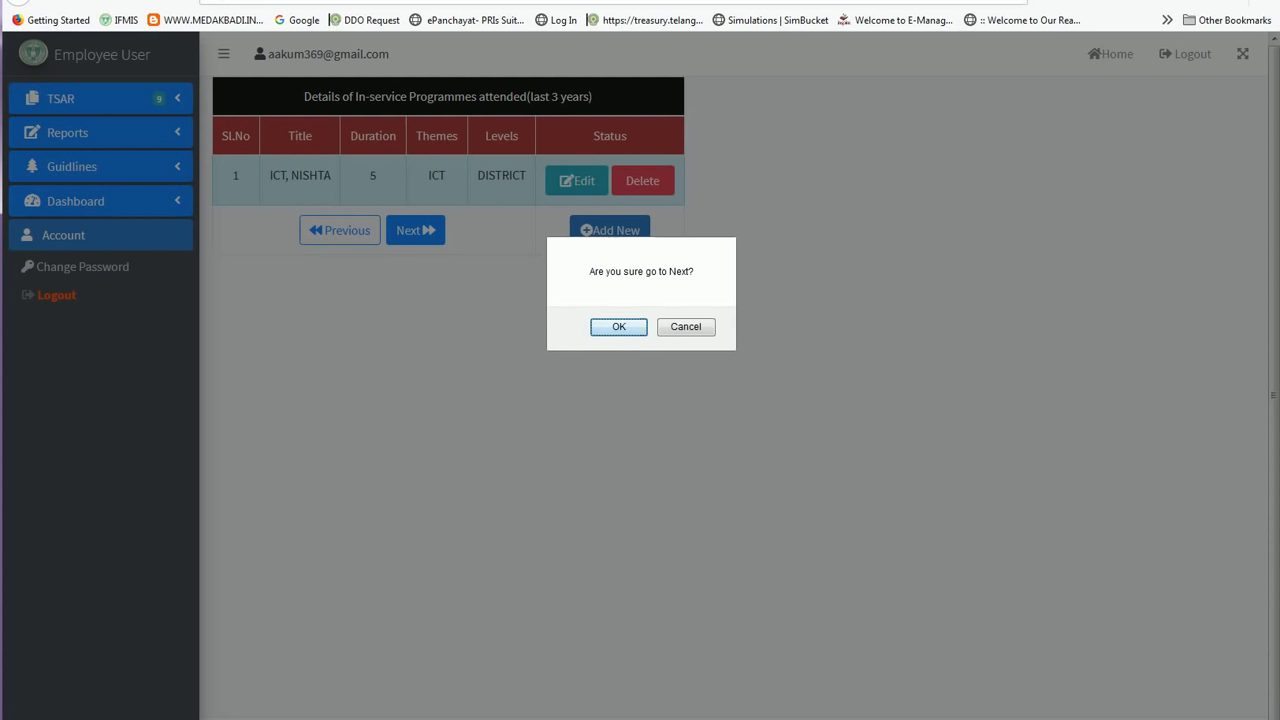
key(Return)
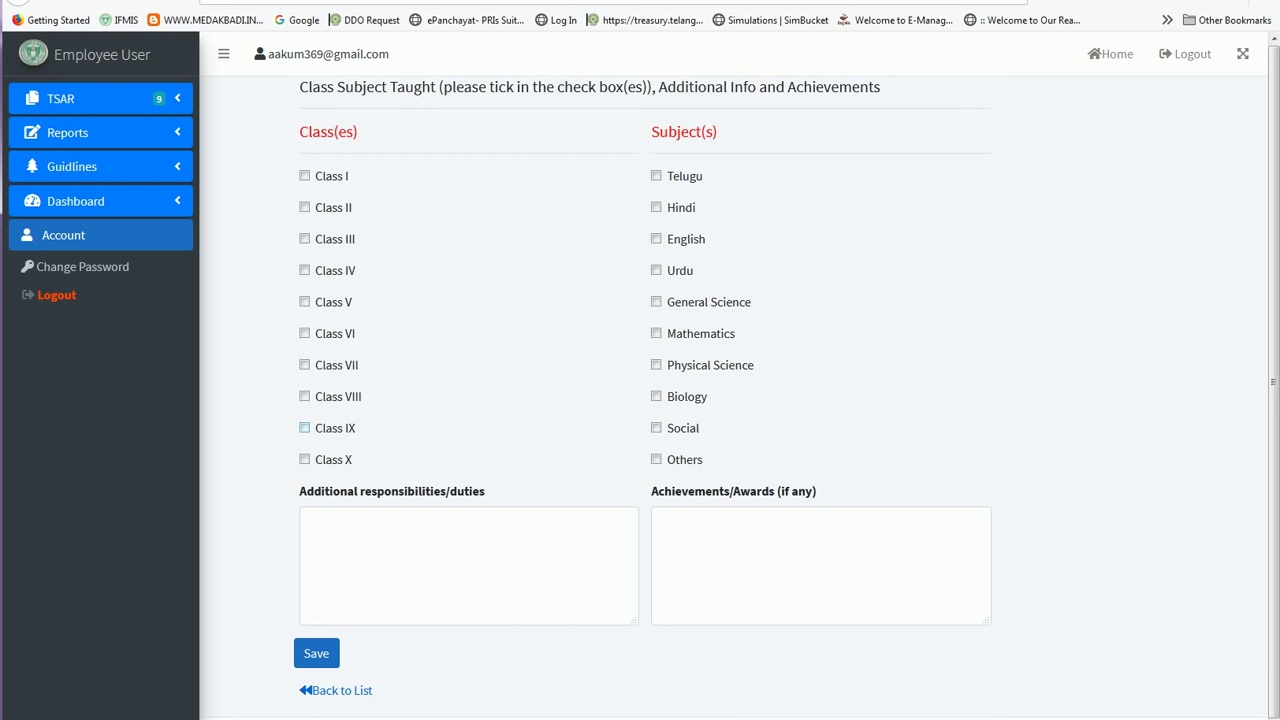
Step: Mark Classes VIII, IX, X and Physical Science as taught and confirm the save
click(304, 428)
click(304, 459)
click(310, 521)
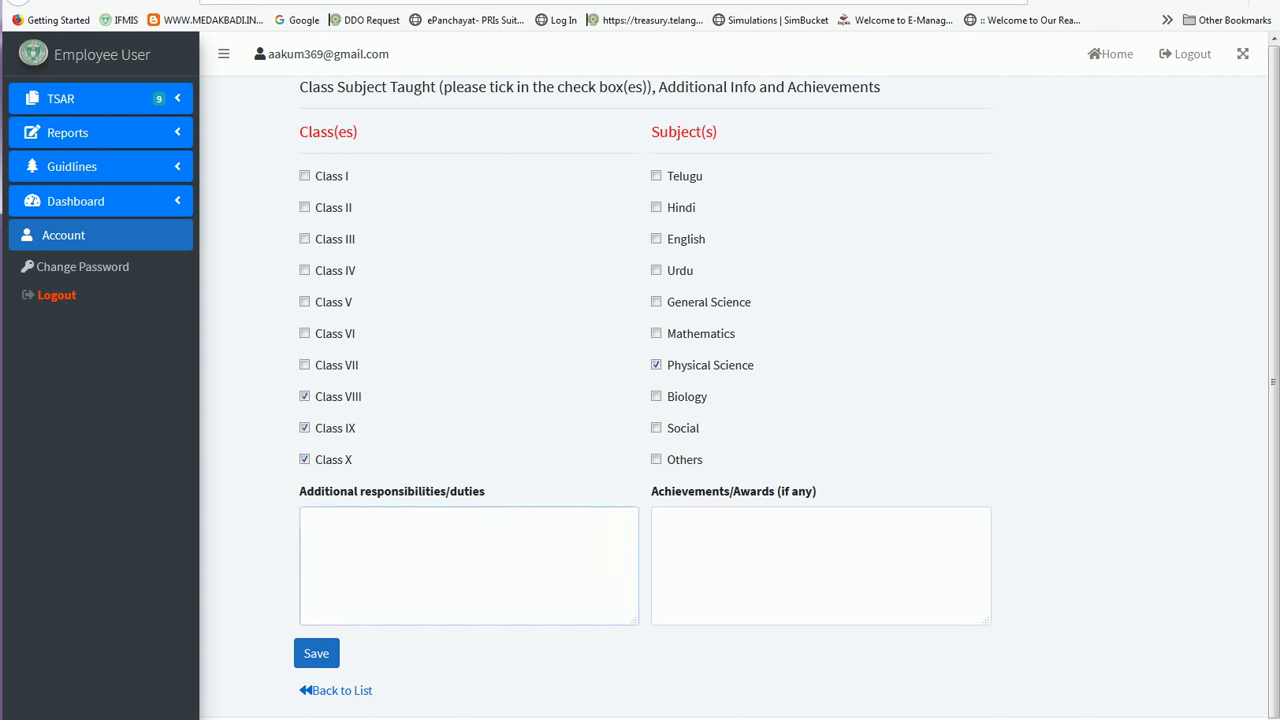
click(662, 521)
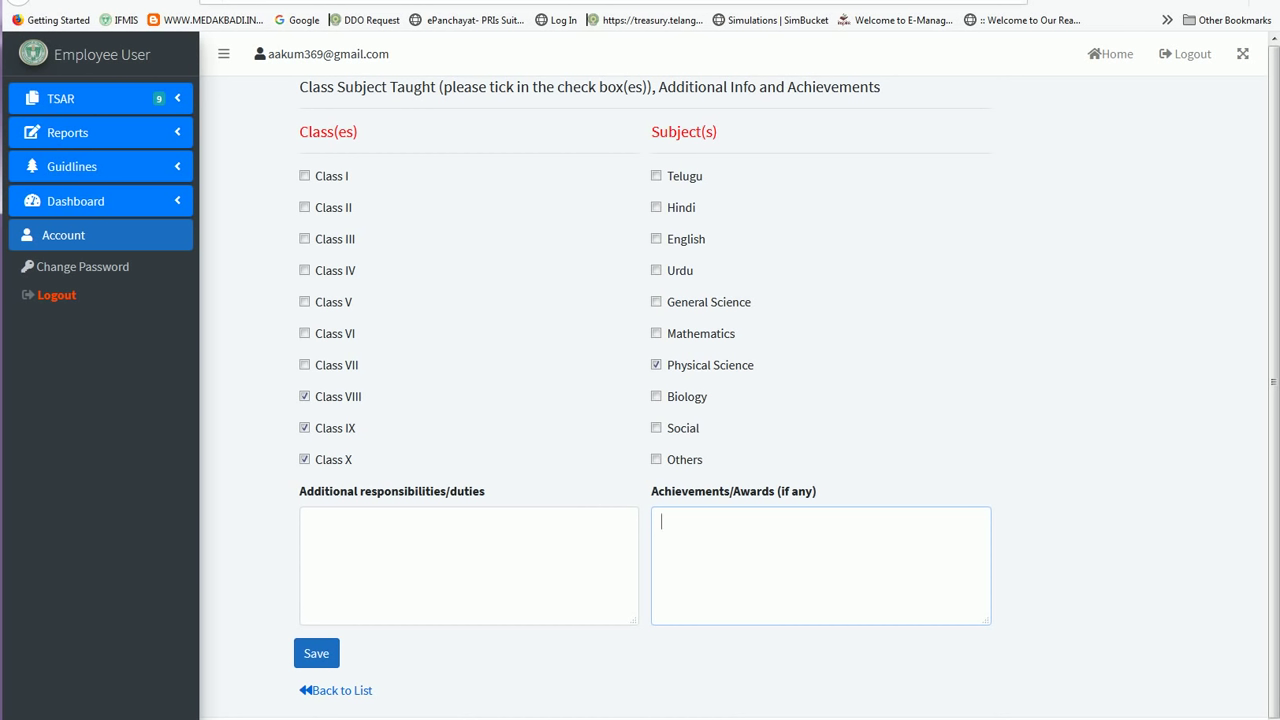
click(316, 653)
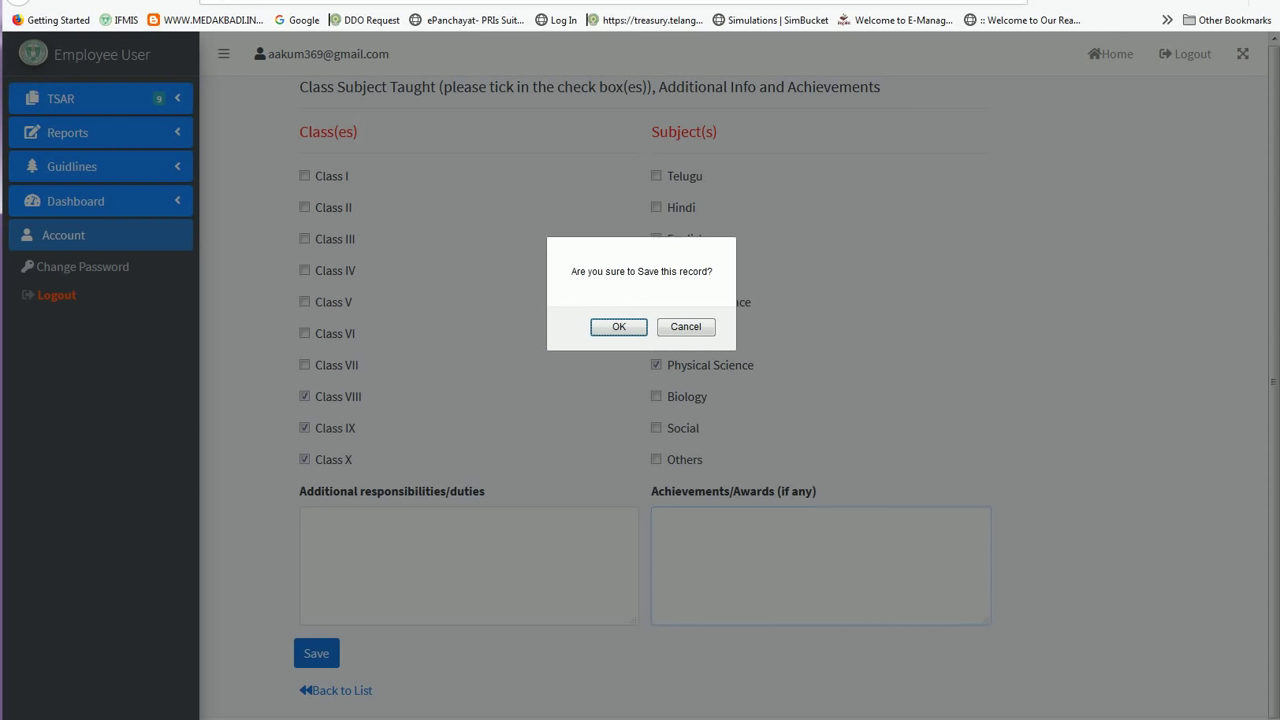
key(Return)
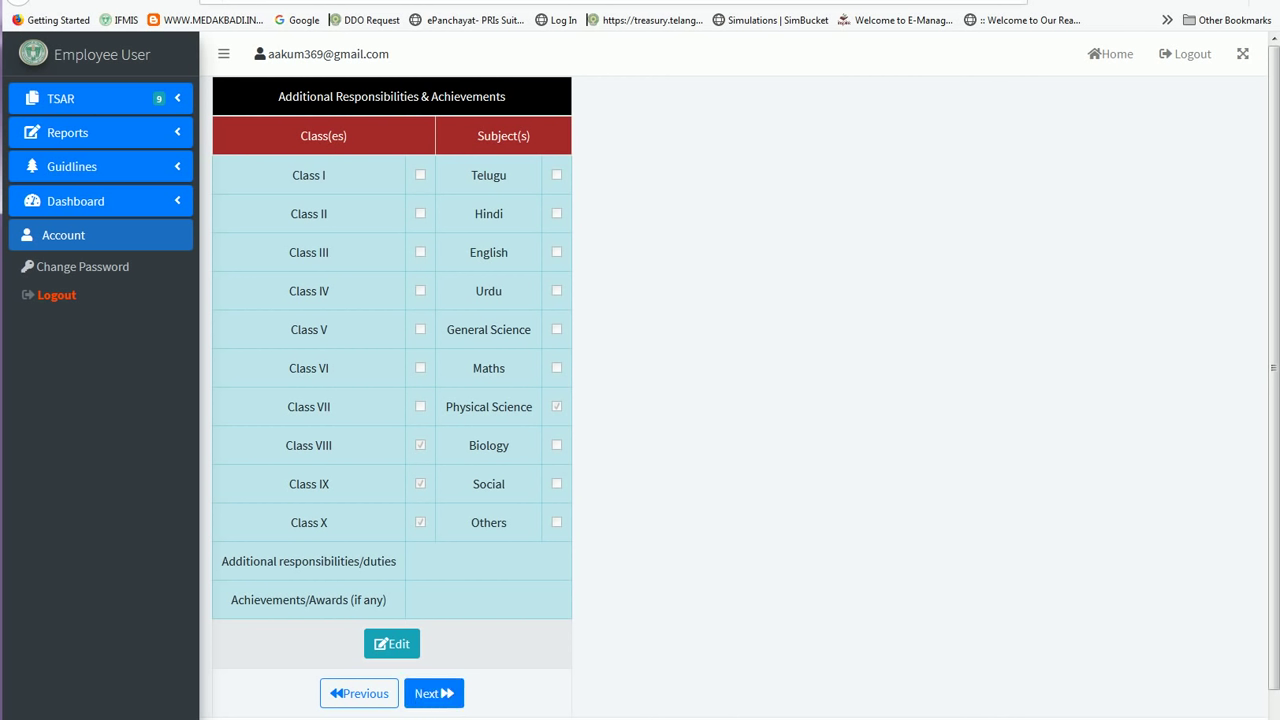
Step: Go on to self-assessment question 1.1 on using learners' existing knowledge while planning
click(433, 693)
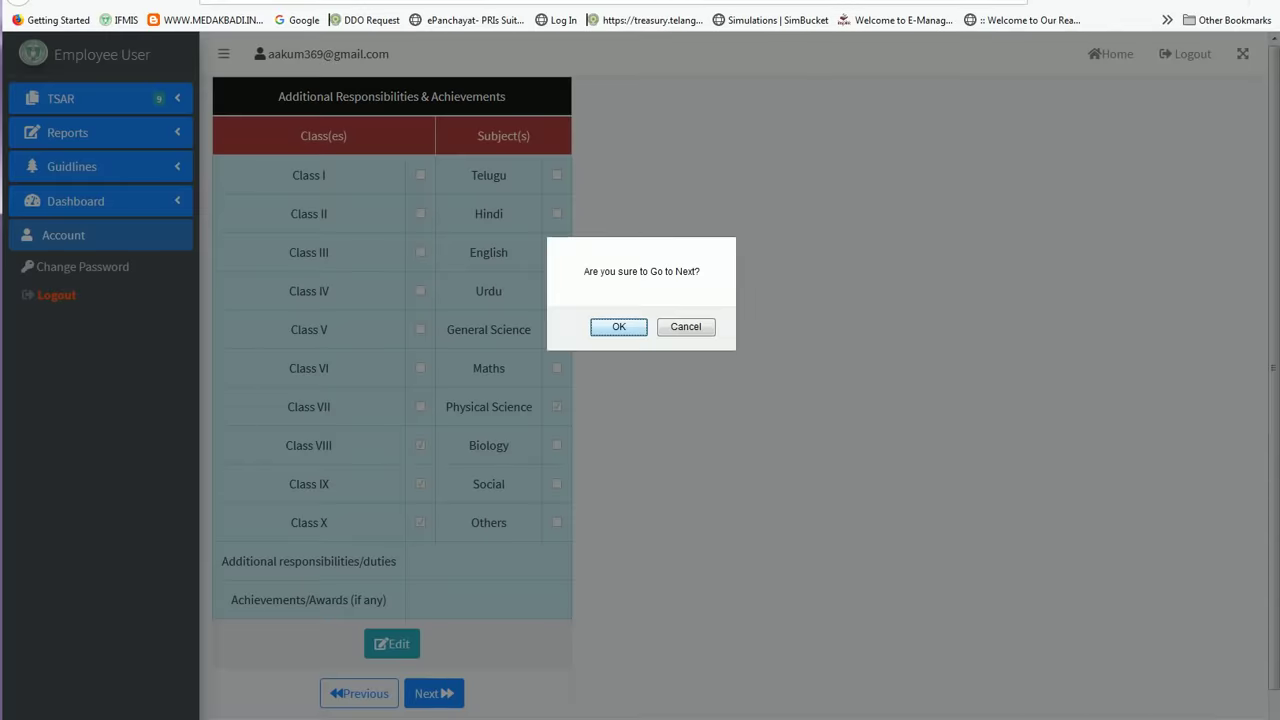
key(Return)
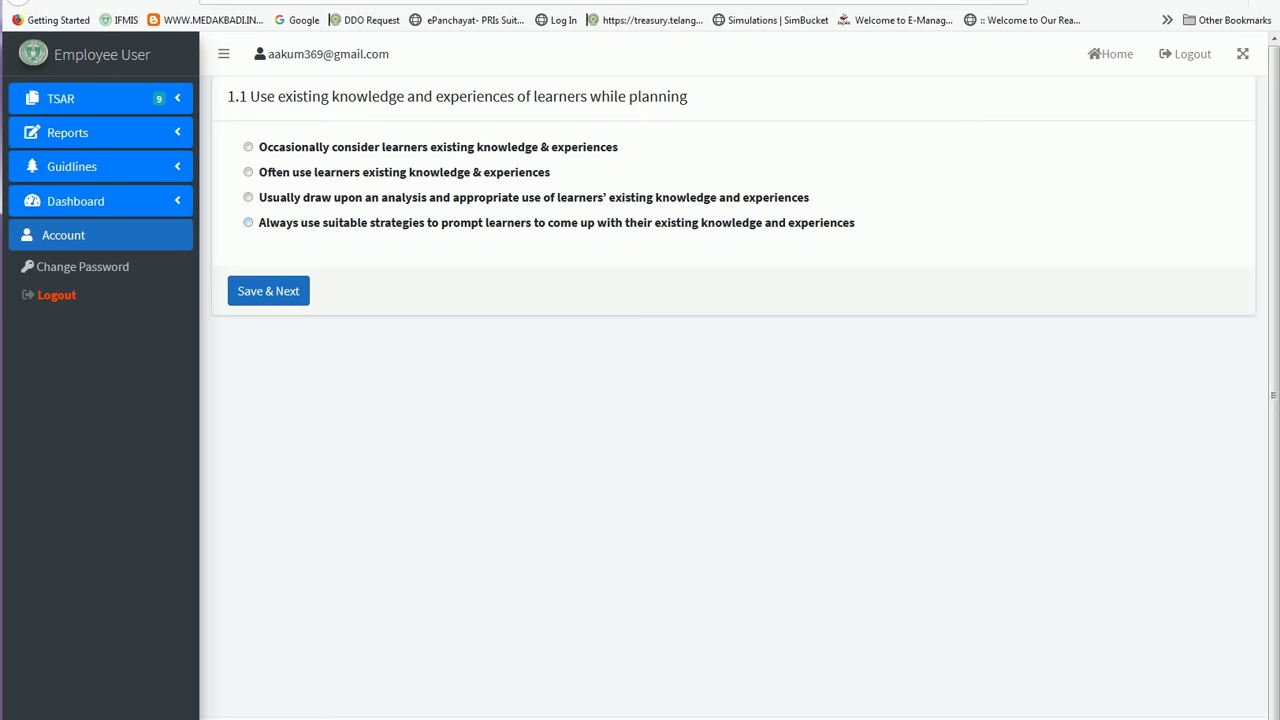
Step: Rate question 1.1 as Always using suitable strategies and 1.2 as Often, saving each answer
click(248, 222)
click(268, 290)
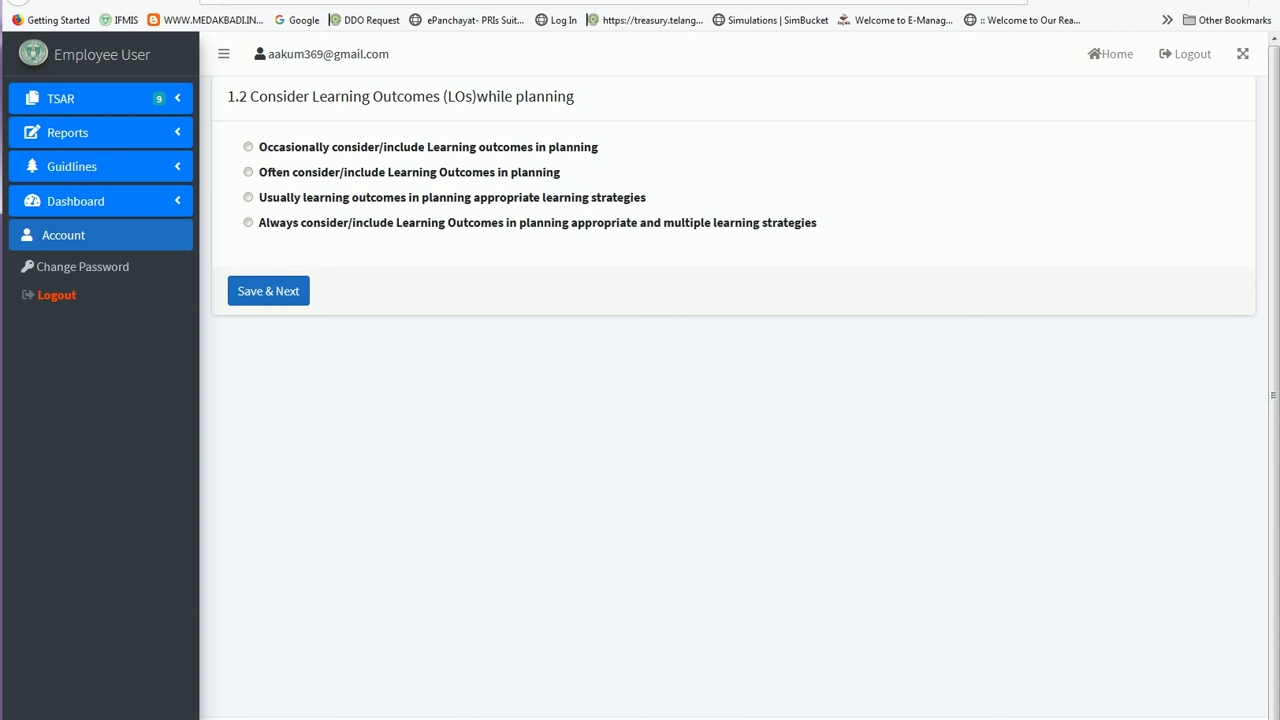
click(248, 172)
click(268, 291)
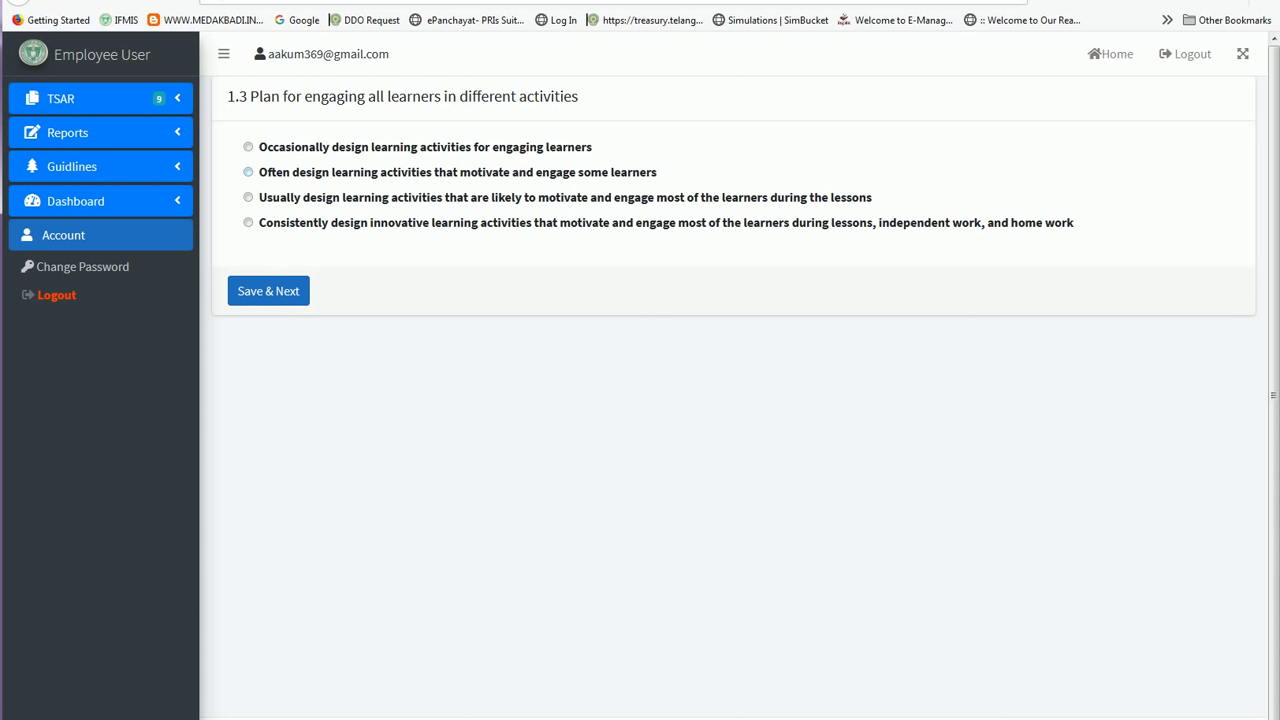
Step: Rate 1.3 as Often, 1.4 as Occasionally, and 1.5 as including different assessment strategies, saving each
click(248, 172)
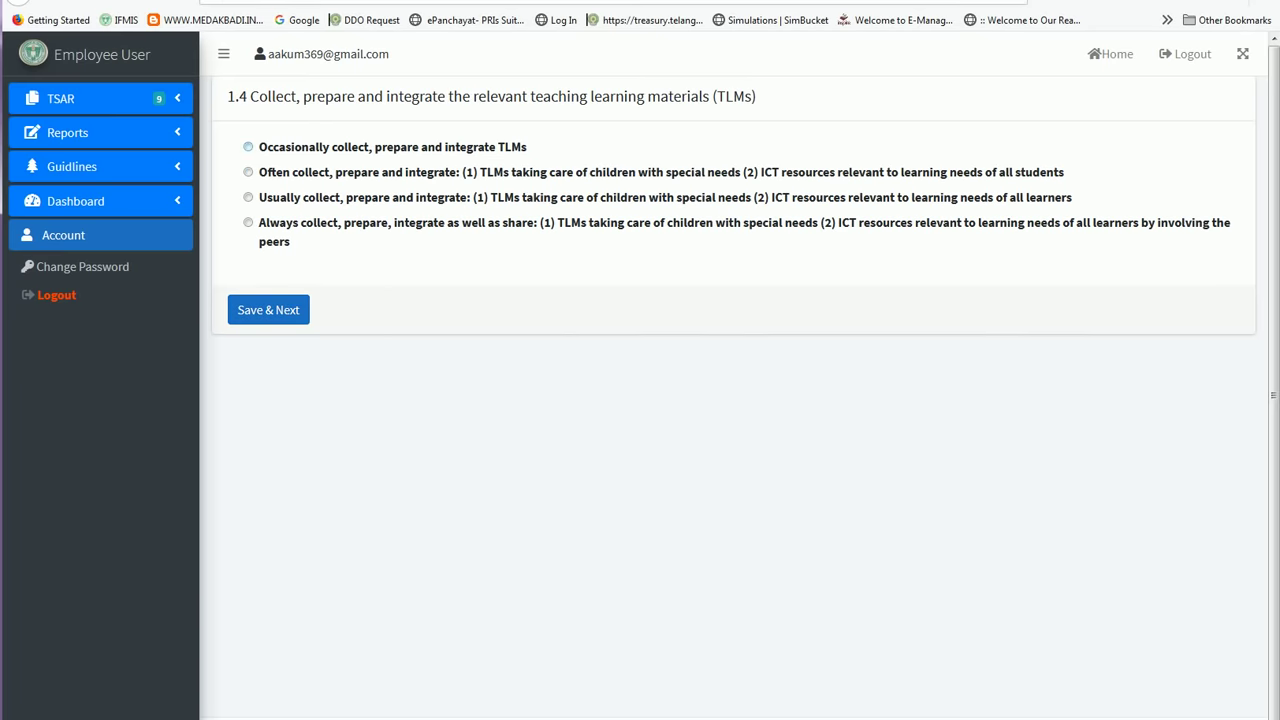
click(248, 147)
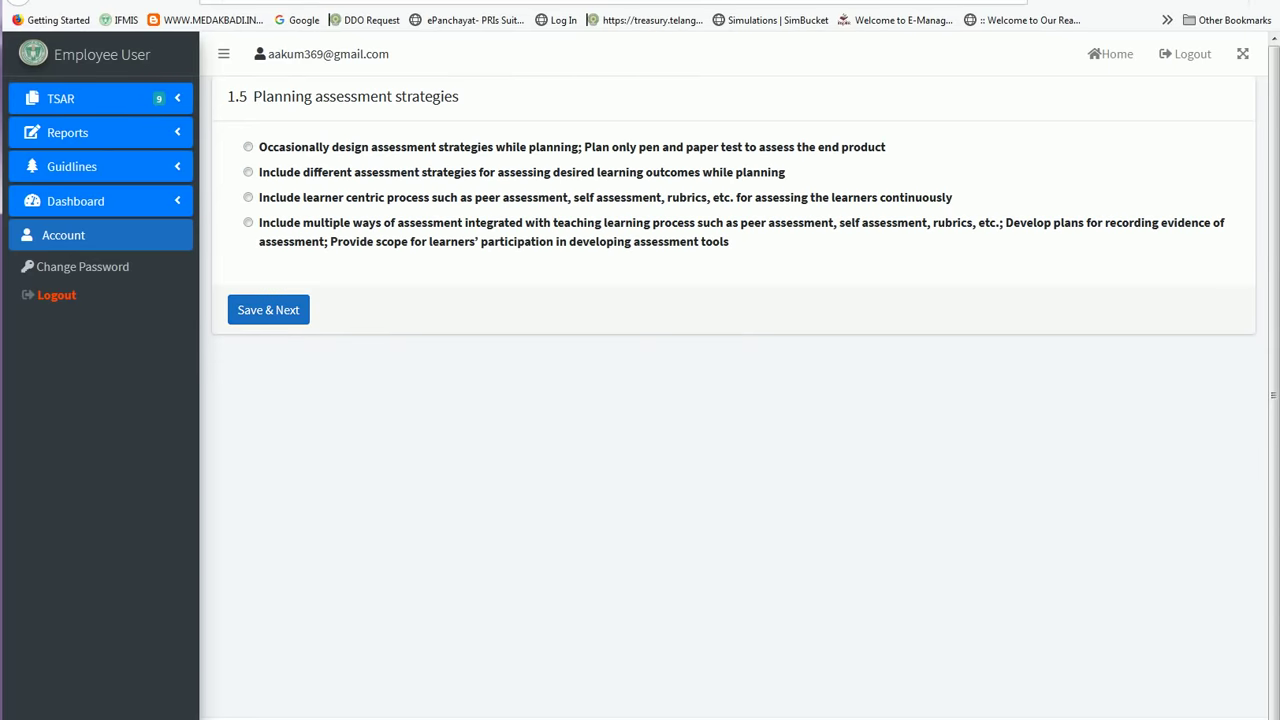
click(248, 172)
click(268, 310)
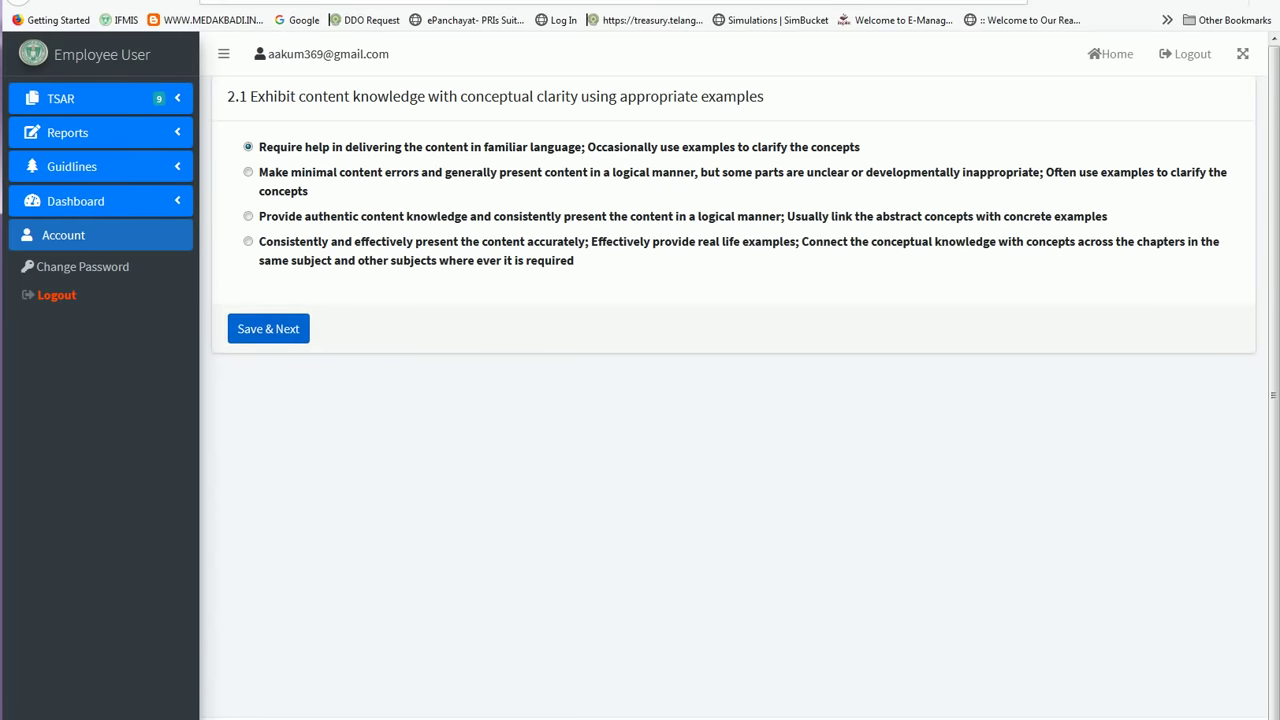
Step: Save 2.1, rate 2.2 as Occasionally, save 3A.1 and dismiss the Please select Performance alert
click(268, 328)
click(248, 147)
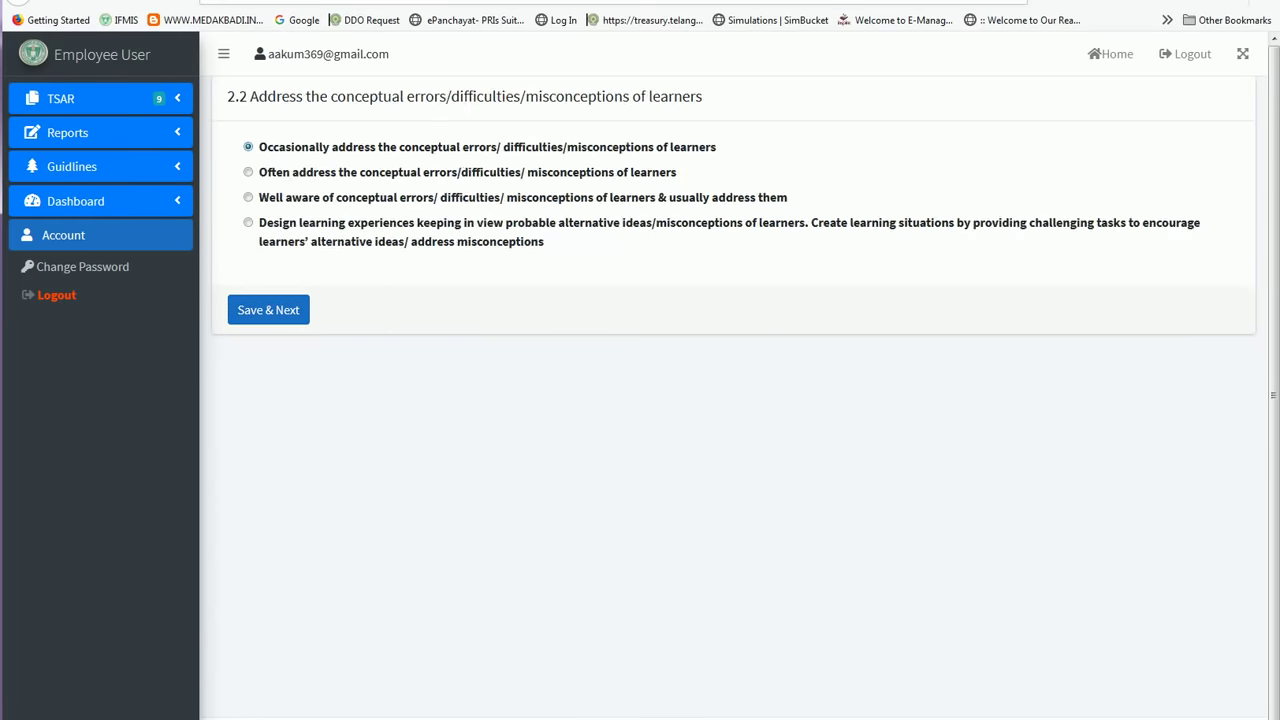
click(268, 310)
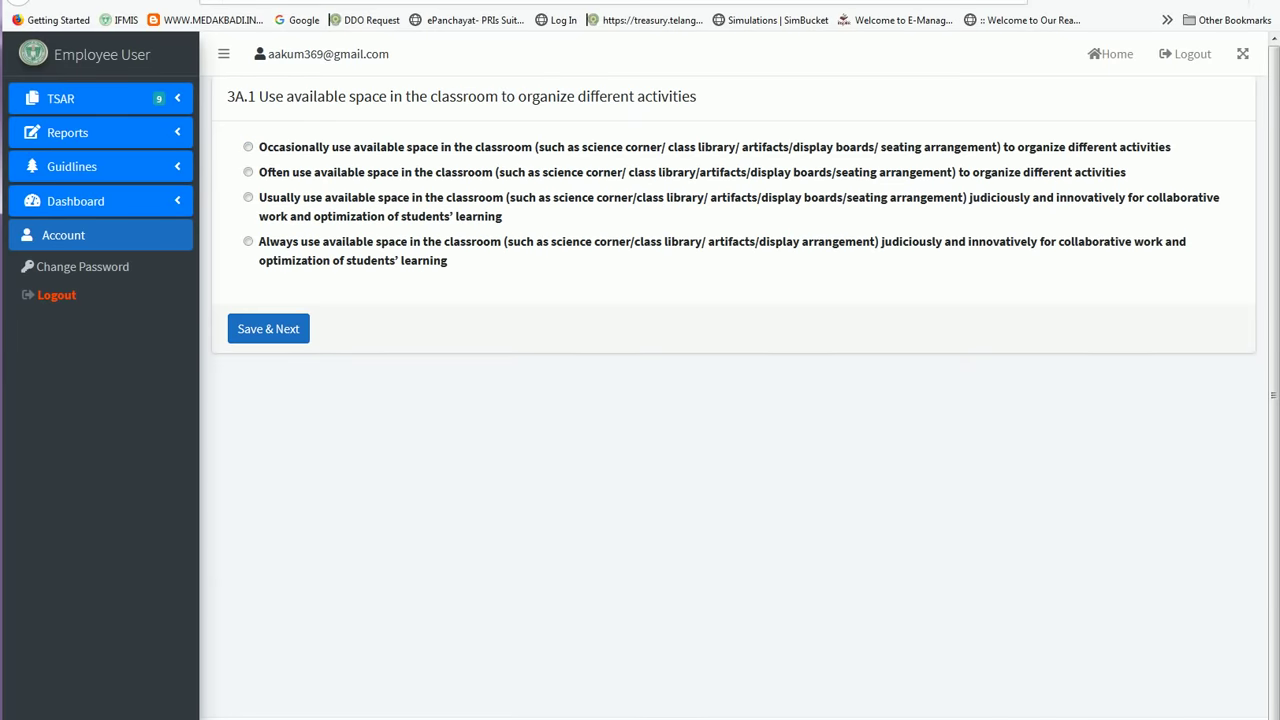
click(268, 328)
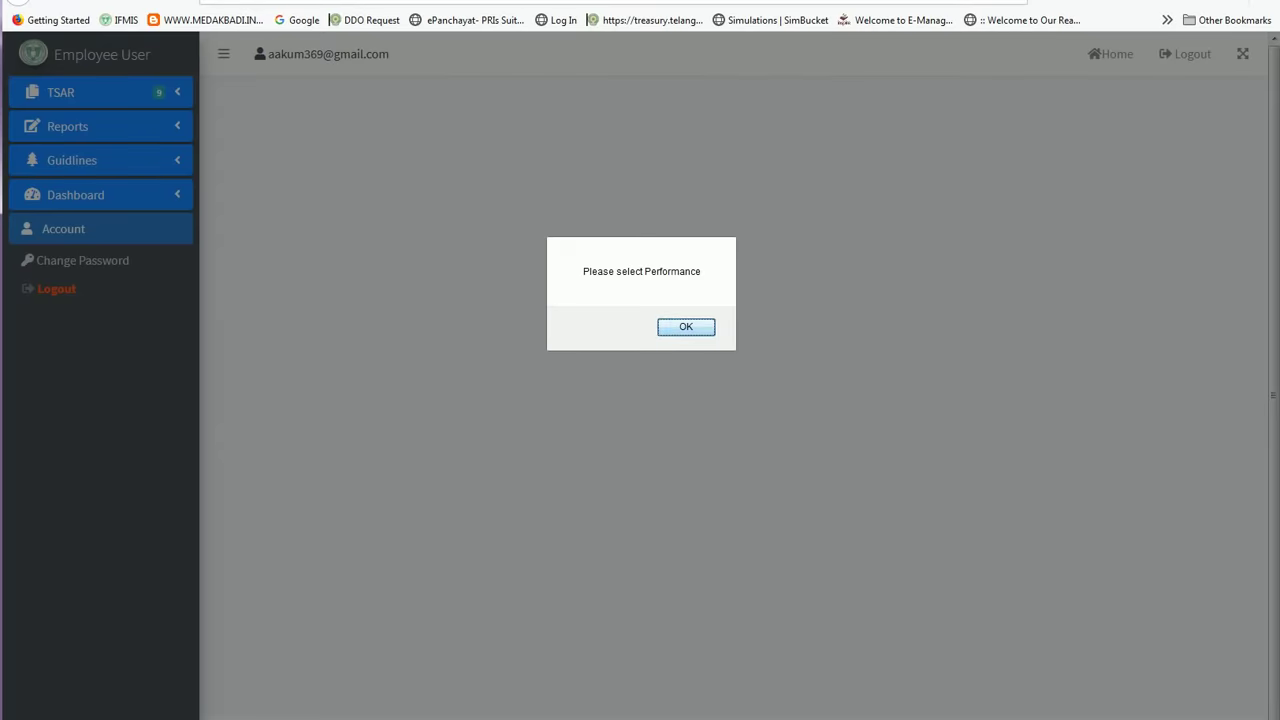
key(Return)
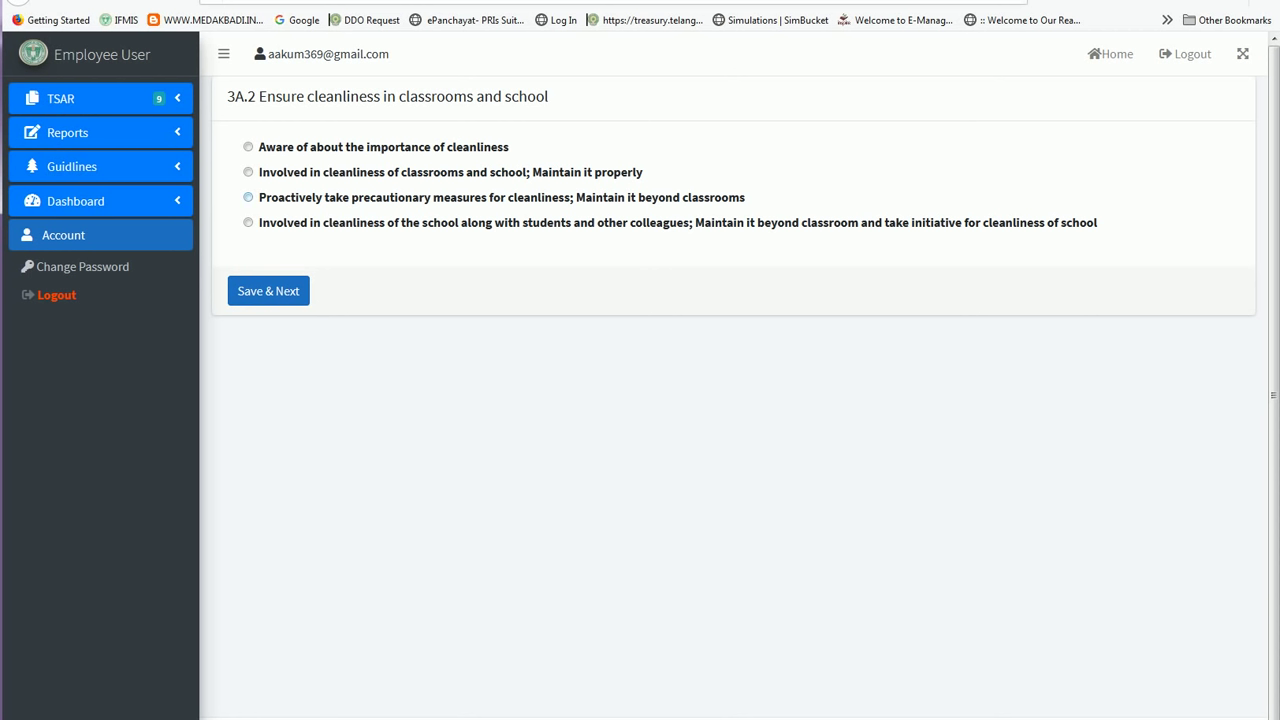
Step: Rate 3A.2 as proactively ensuring cleanliness and 3A.3 as Always, then save 3A.4
click(248, 197)
click(268, 291)
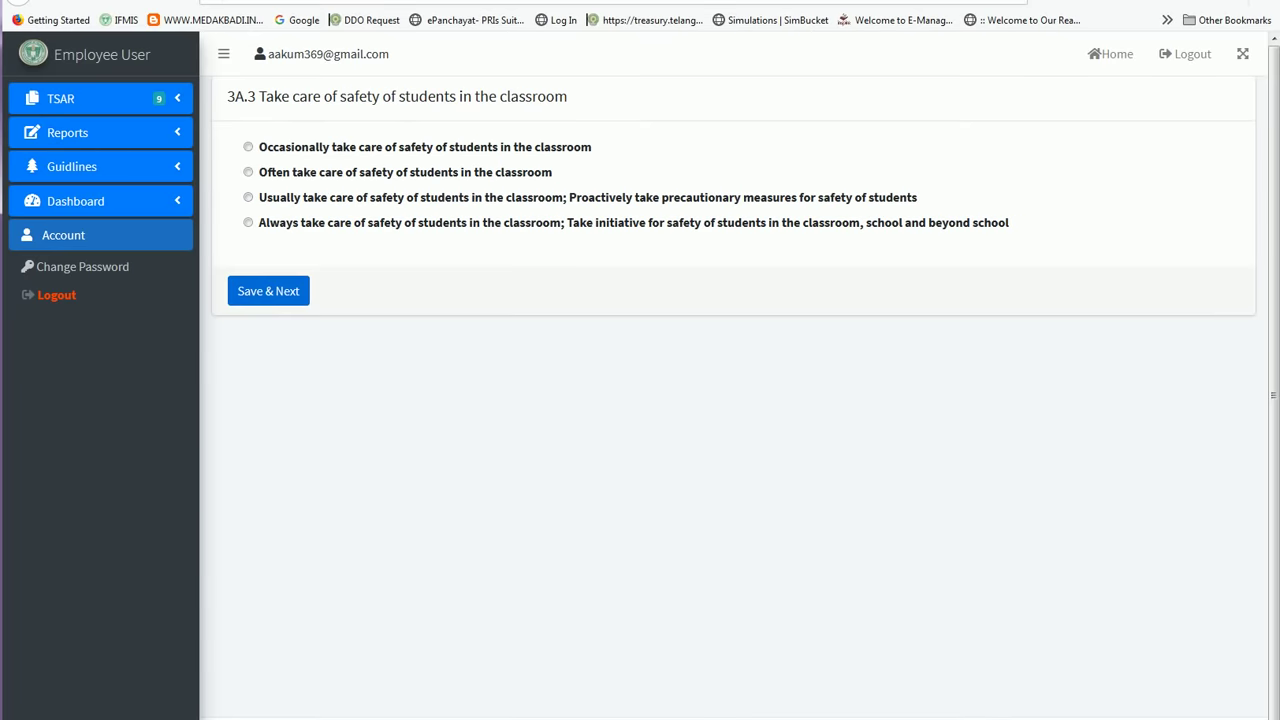
click(248, 222)
click(268, 291)
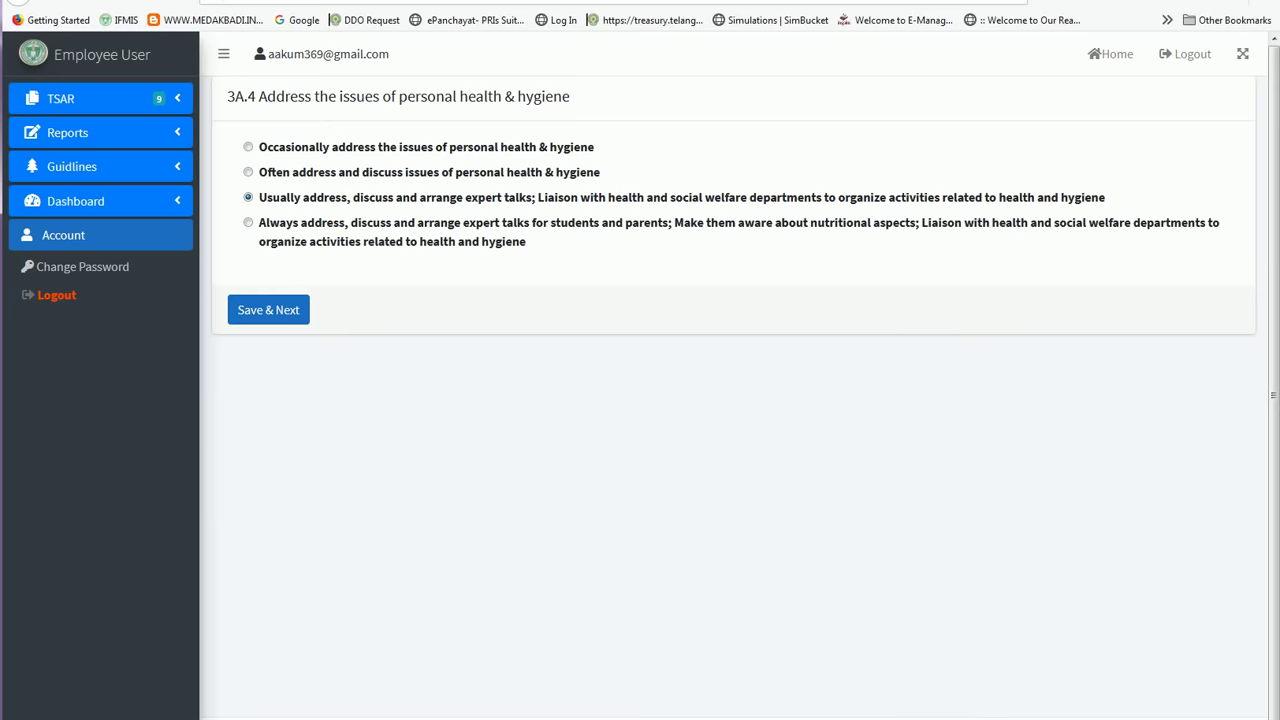
click(268, 309)
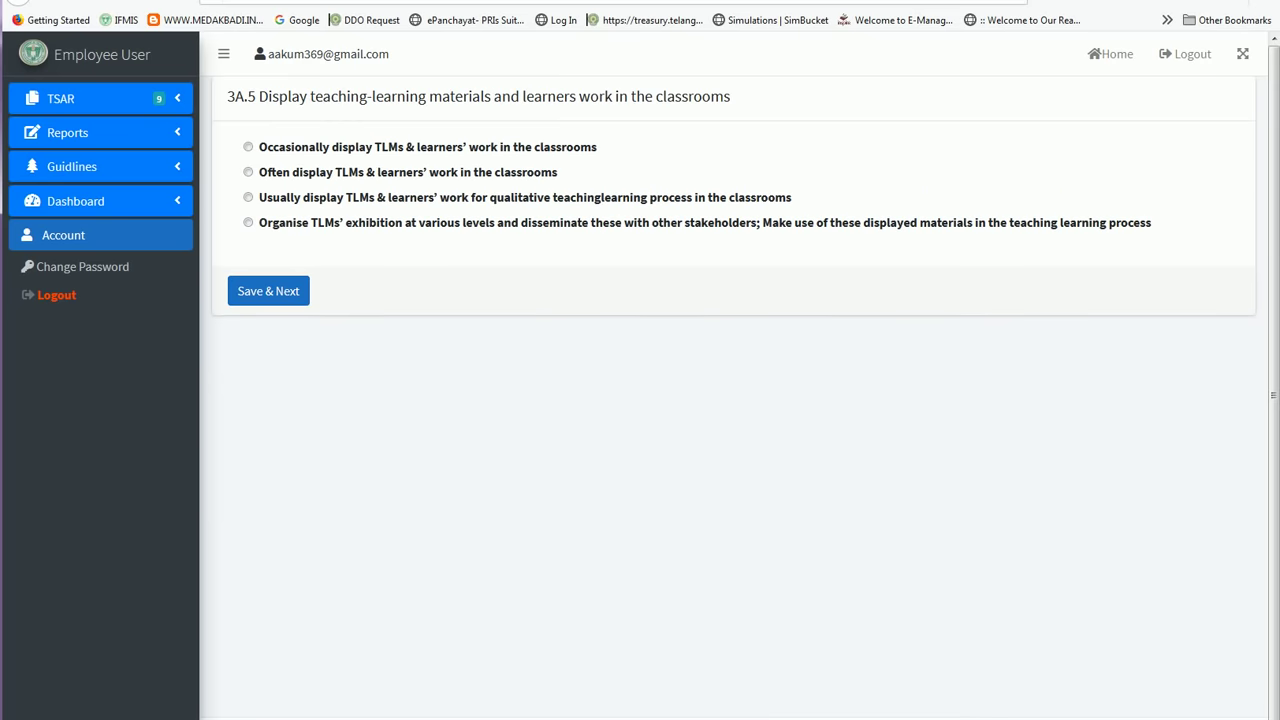
Step: Rate 3A.5 as Often, 3A.6 as acting immediately, and 3A.7 as Often, saving each
click(248, 172)
click(268, 291)
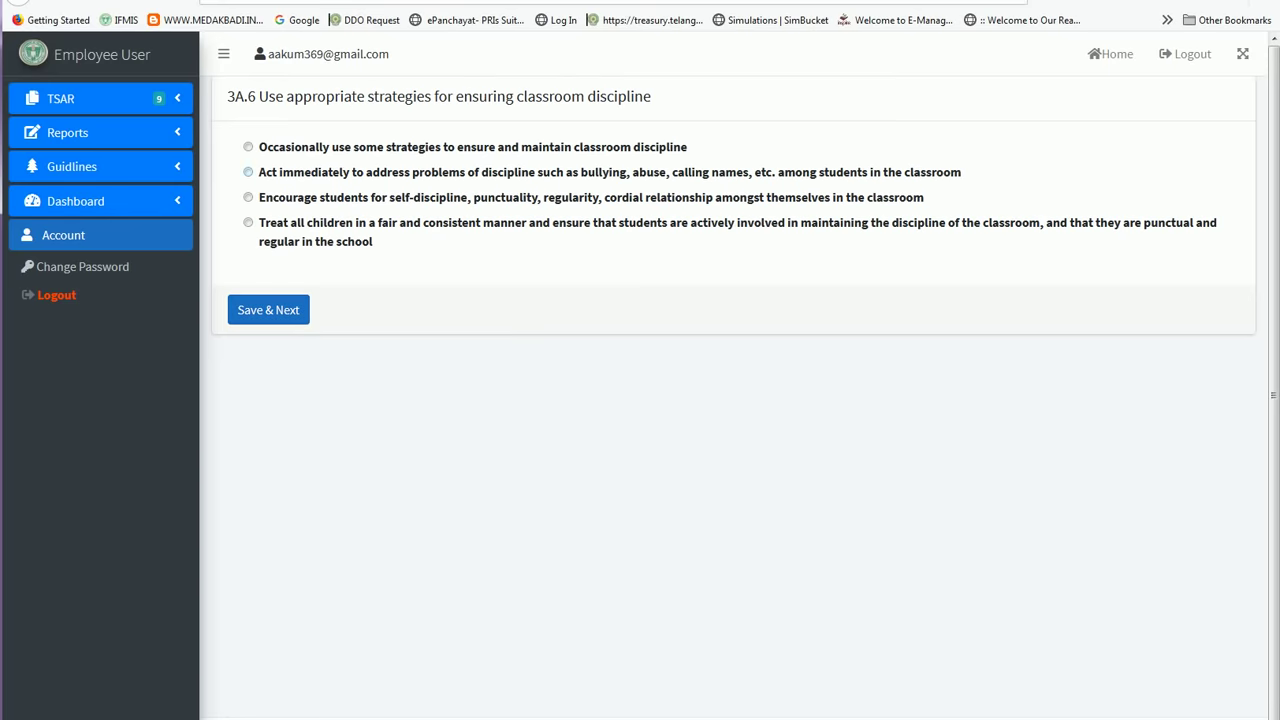
click(248, 172)
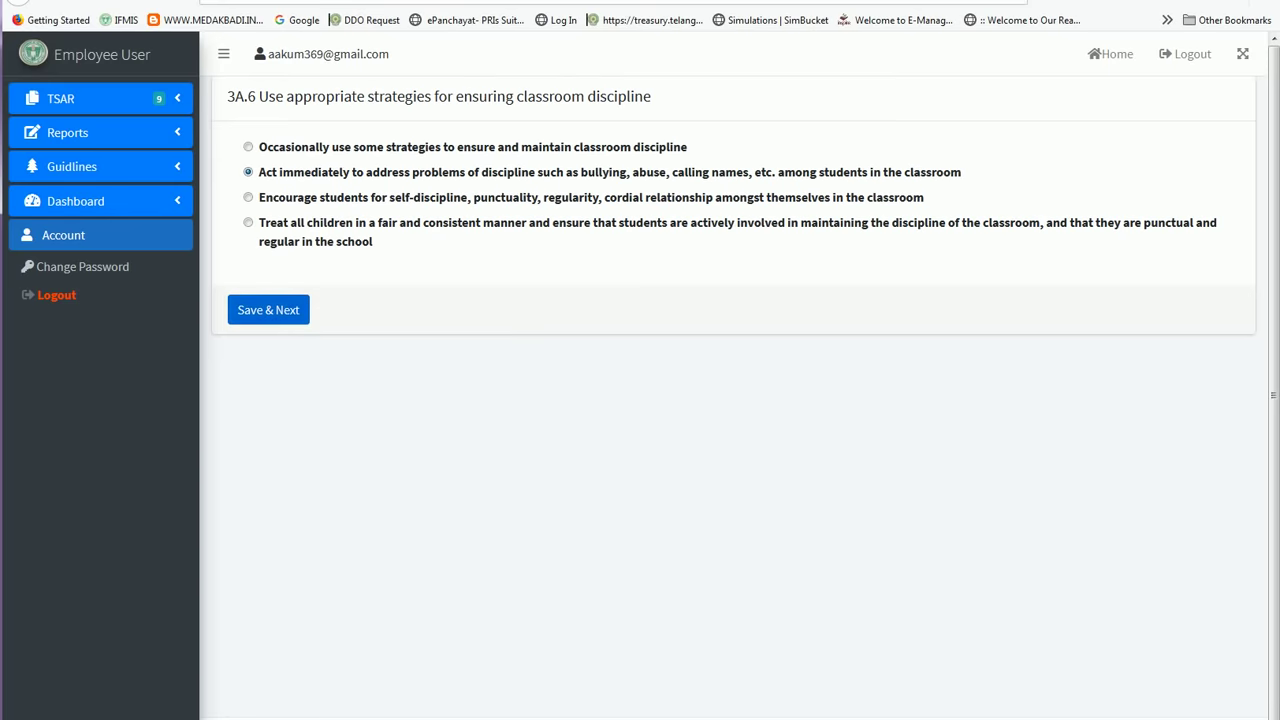
click(268, 310)
click(248, 172)
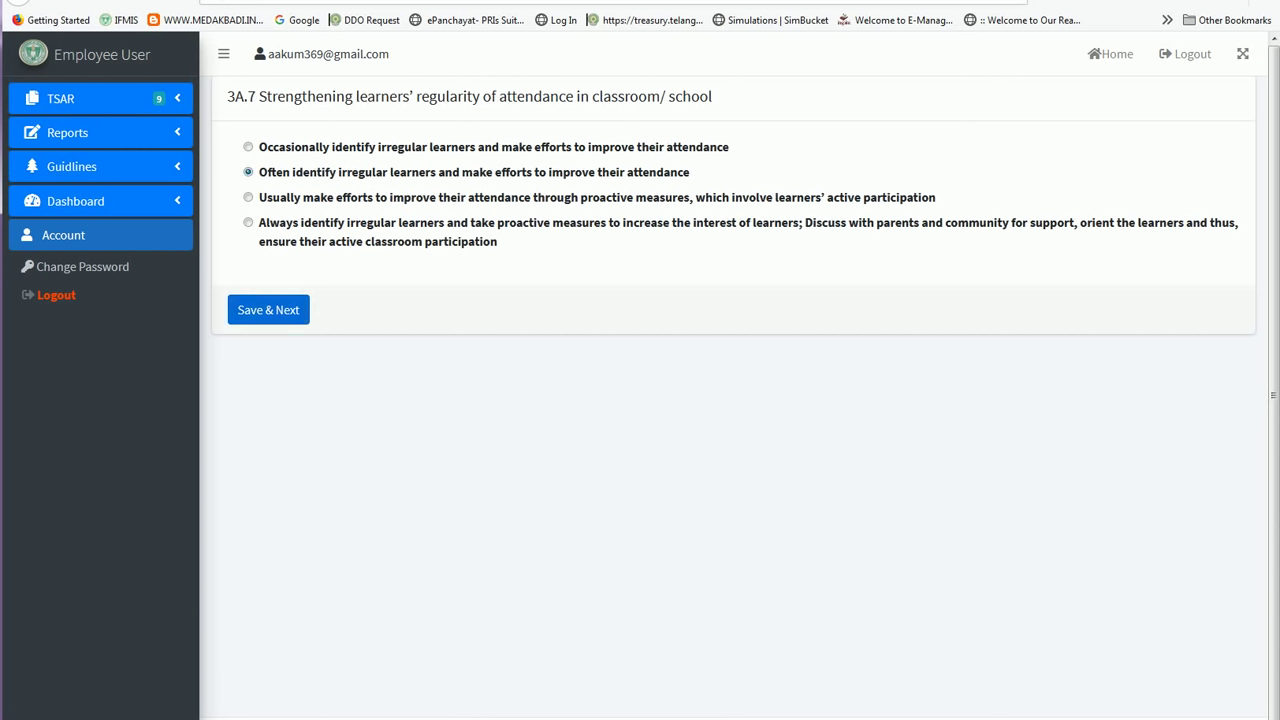
click(268, 310)
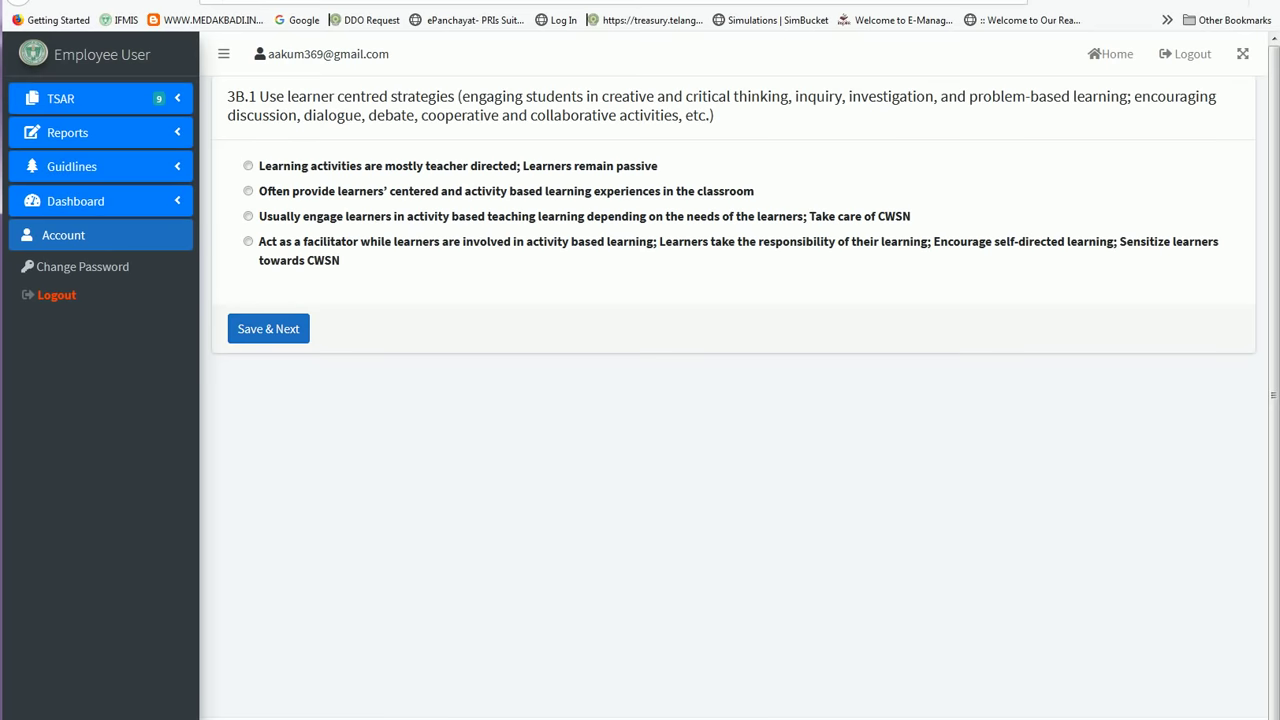
Step: Rate 3B.1 as Usually, keep 3B.2, rate 3B.3 Often and 3B.4 Usually, saving each
click(248, 216)
click(268, 328)
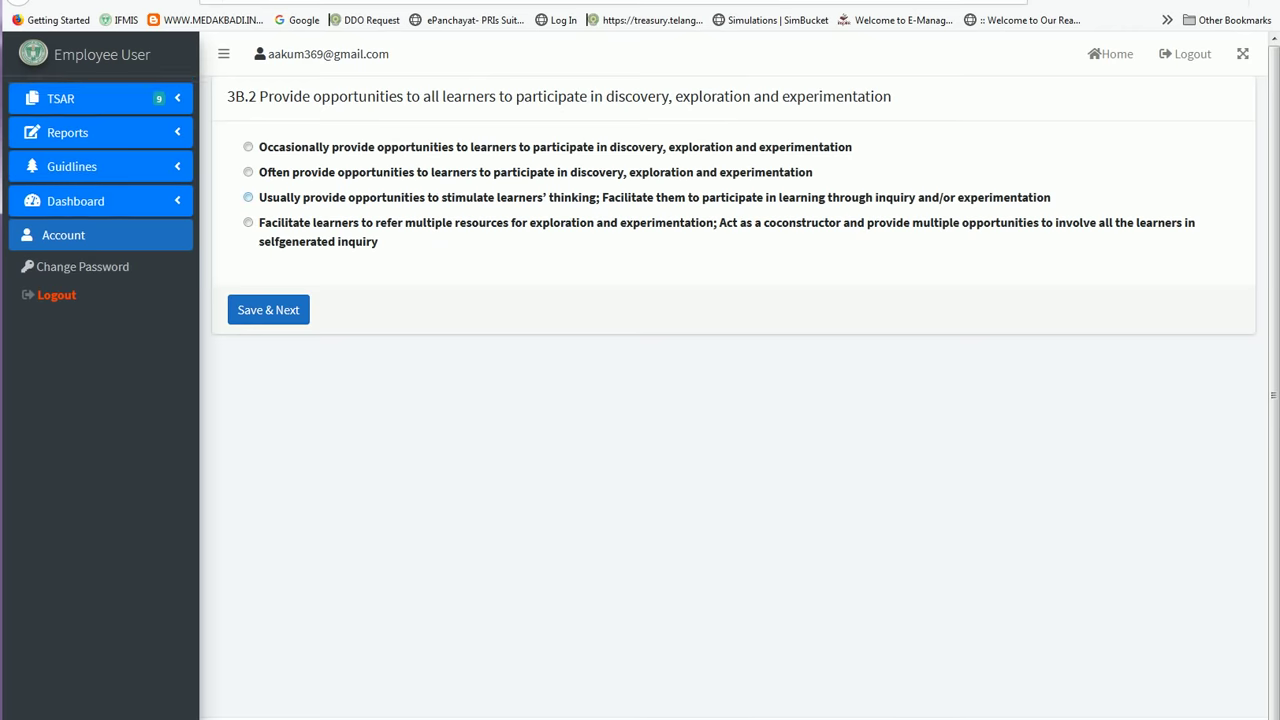
click(268, 310)
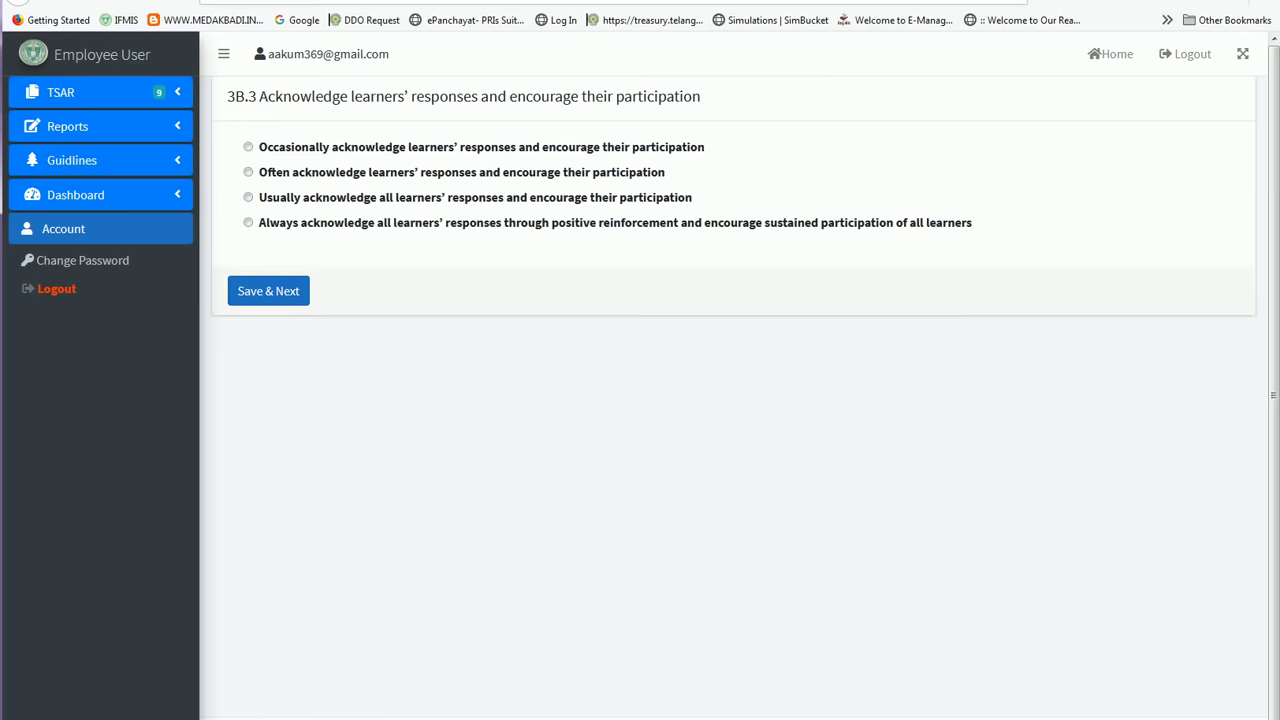
click(248, 172)
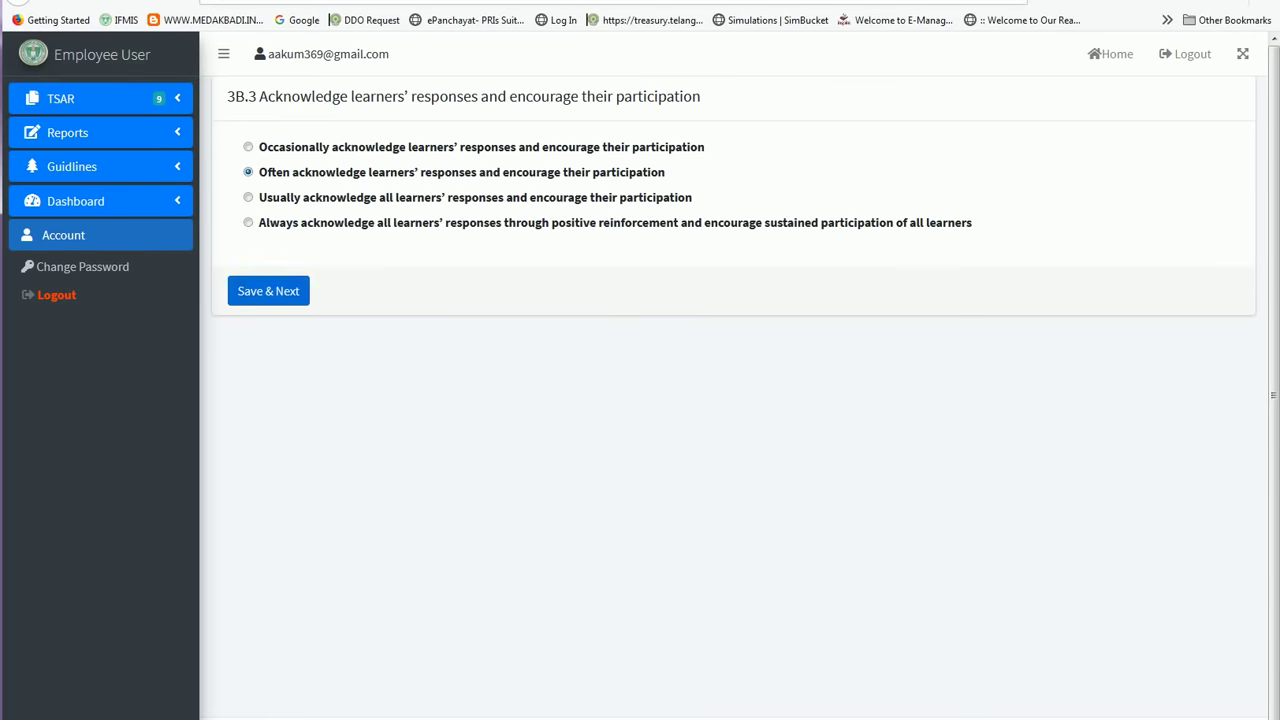
click(268, 291)
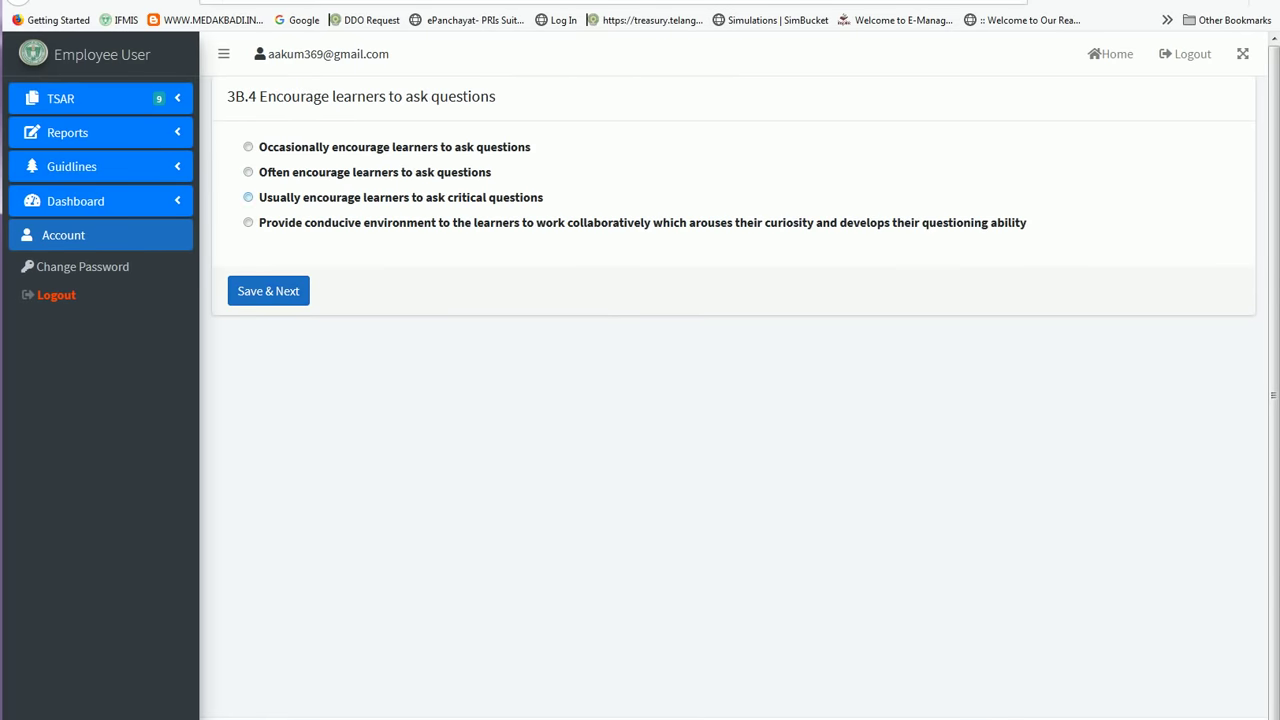
click(248, 197)
click(268, 291)
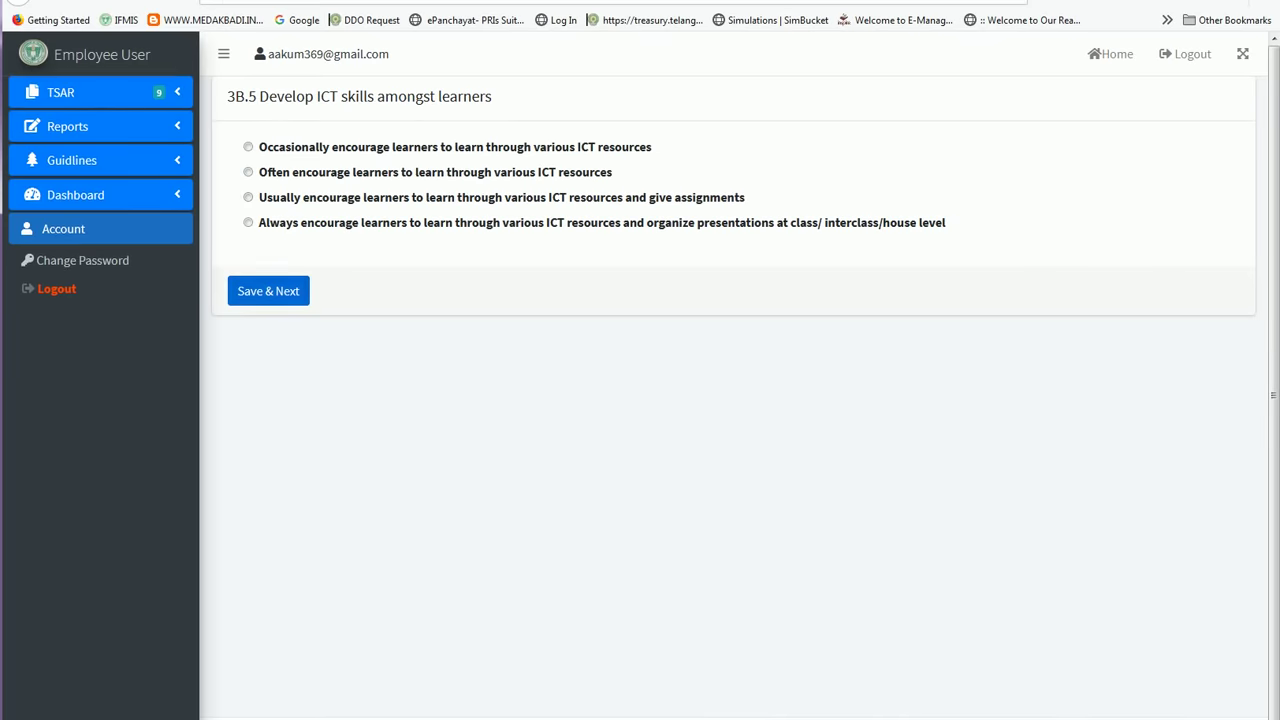
Step: Rate 3B.5 as Often and save the answers for 3B.6 through 3C.3
click(248, 172)
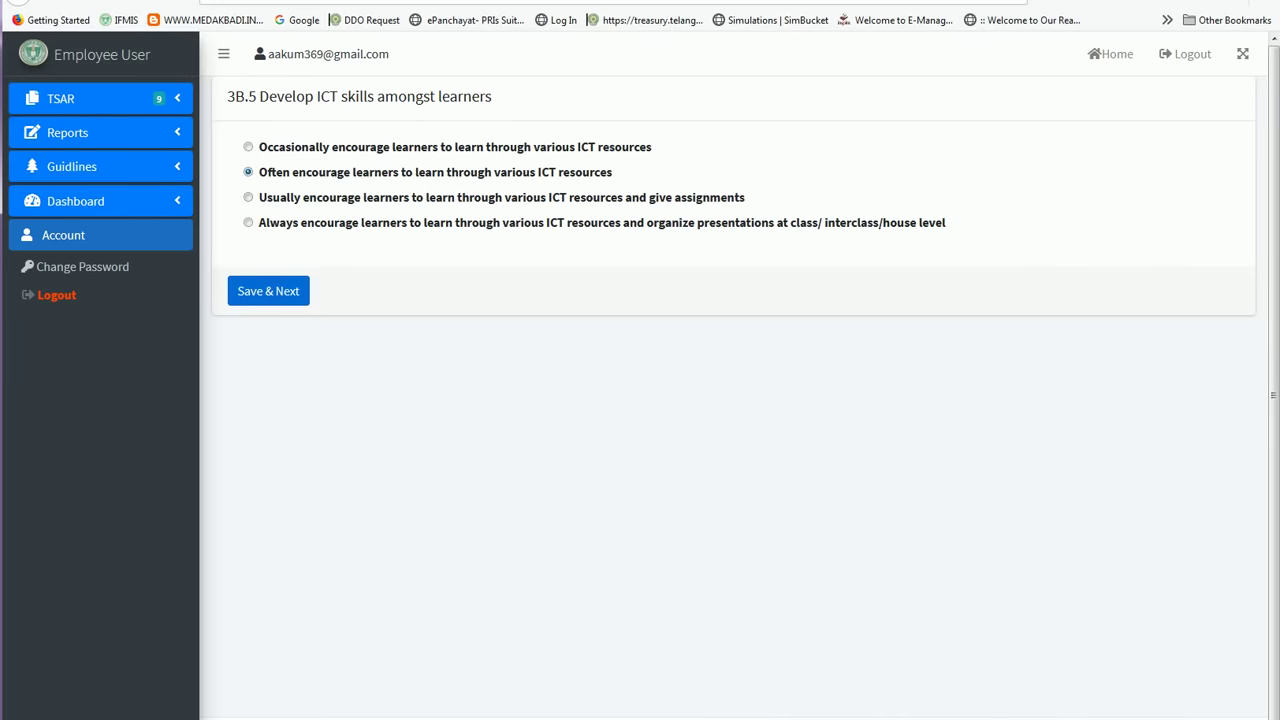
click(268, 291)
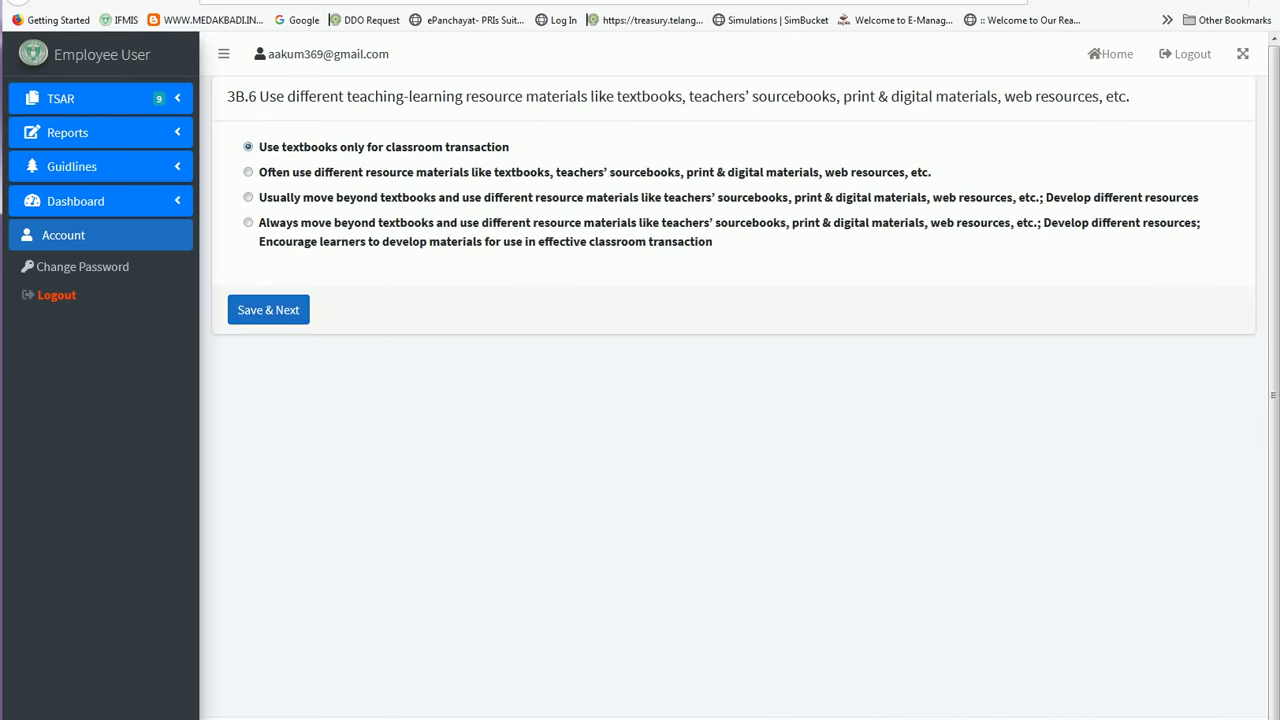
click(268, 309)
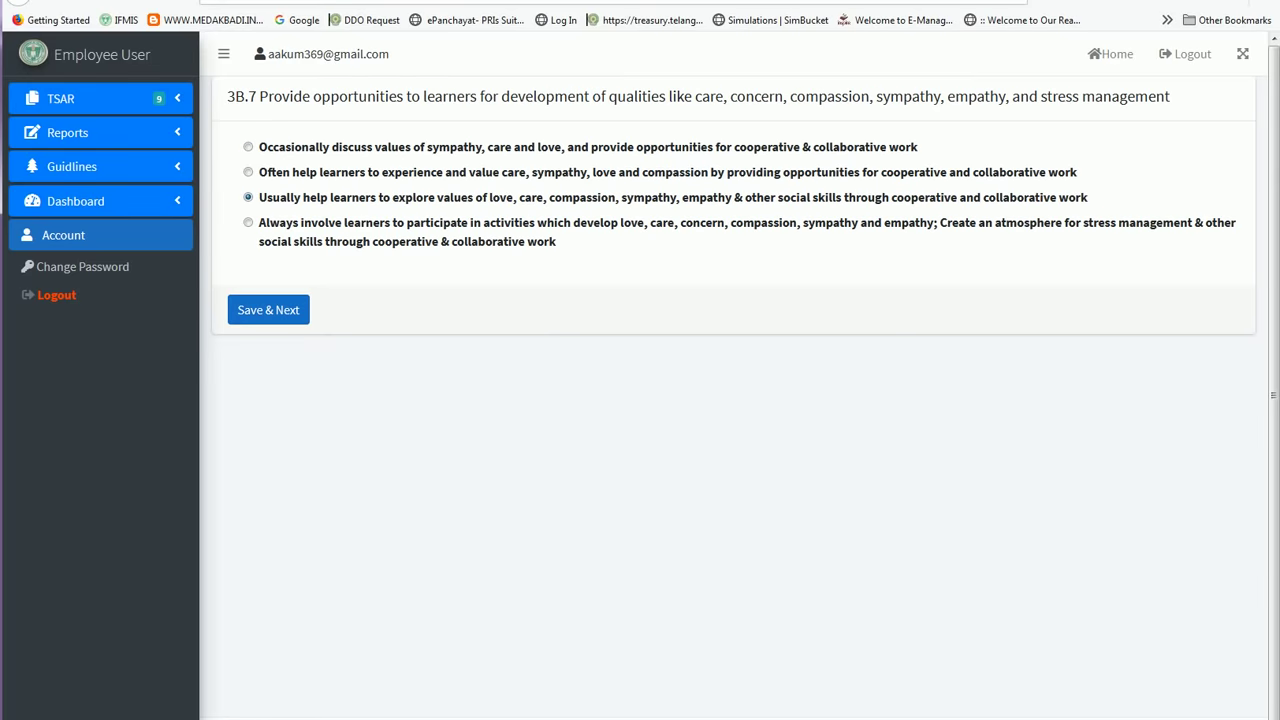
click(268, 309)
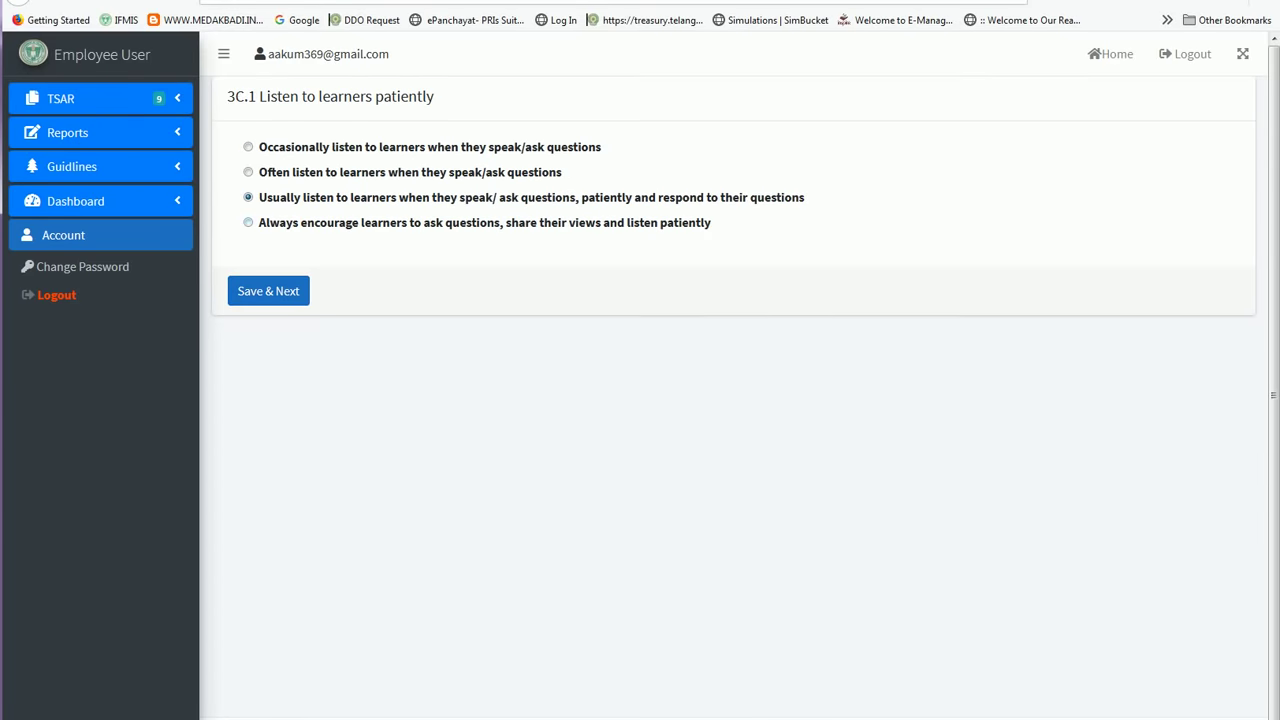
click(268, 291)
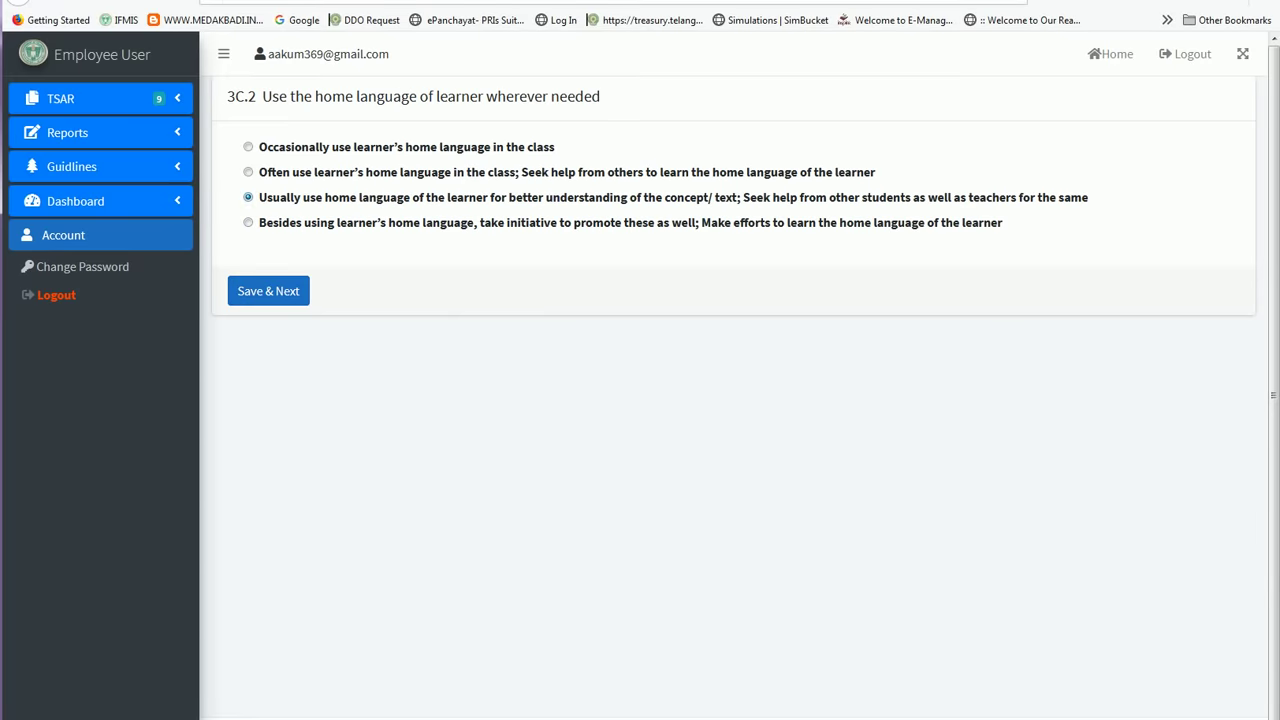
click(268, 291)
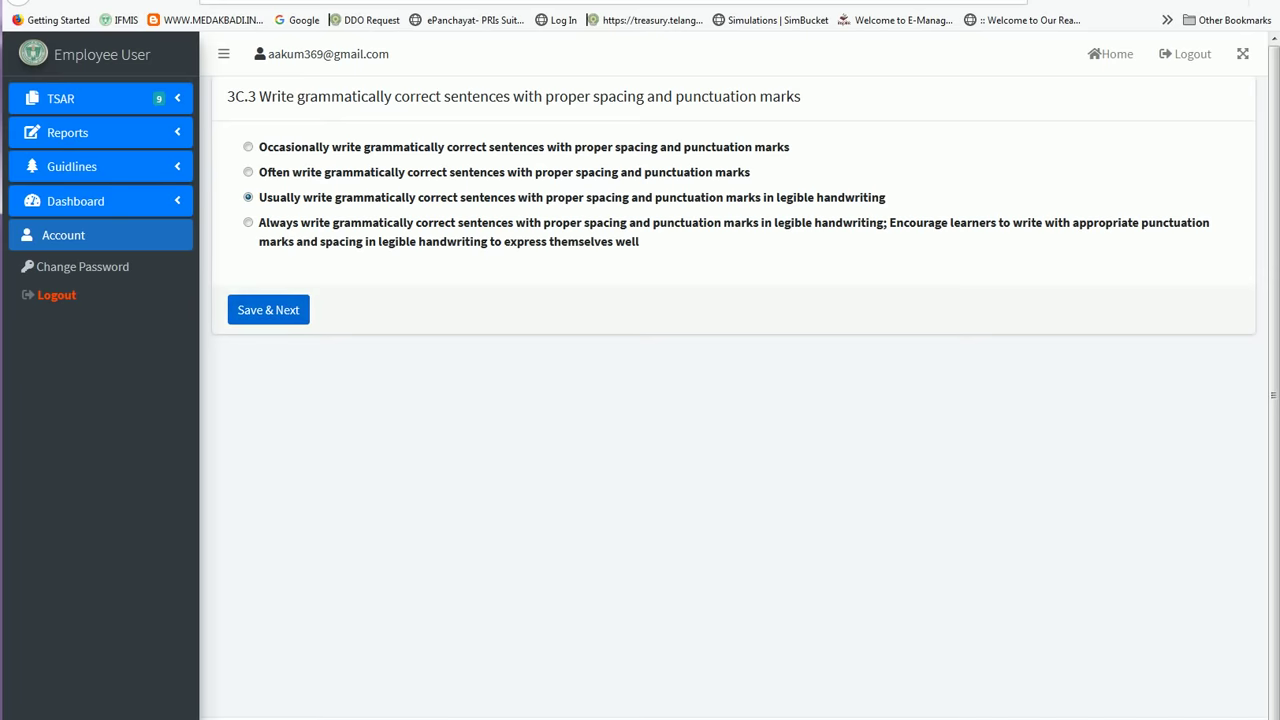
click(268, 310)
Step: Answer 3D.1 feedback often, 3D.2 self-developed tools, 3D.3 innovative strategies, saving each
click(248, 172)
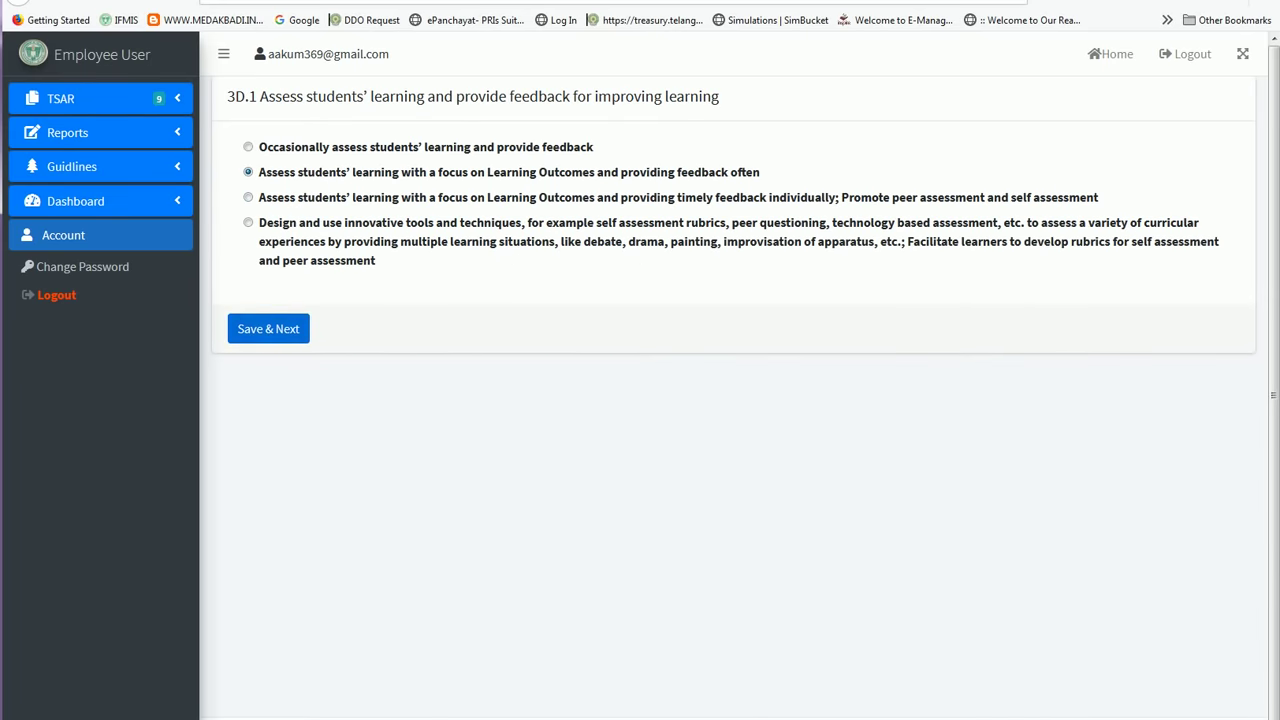
click(268, 328)
click(248, 197)
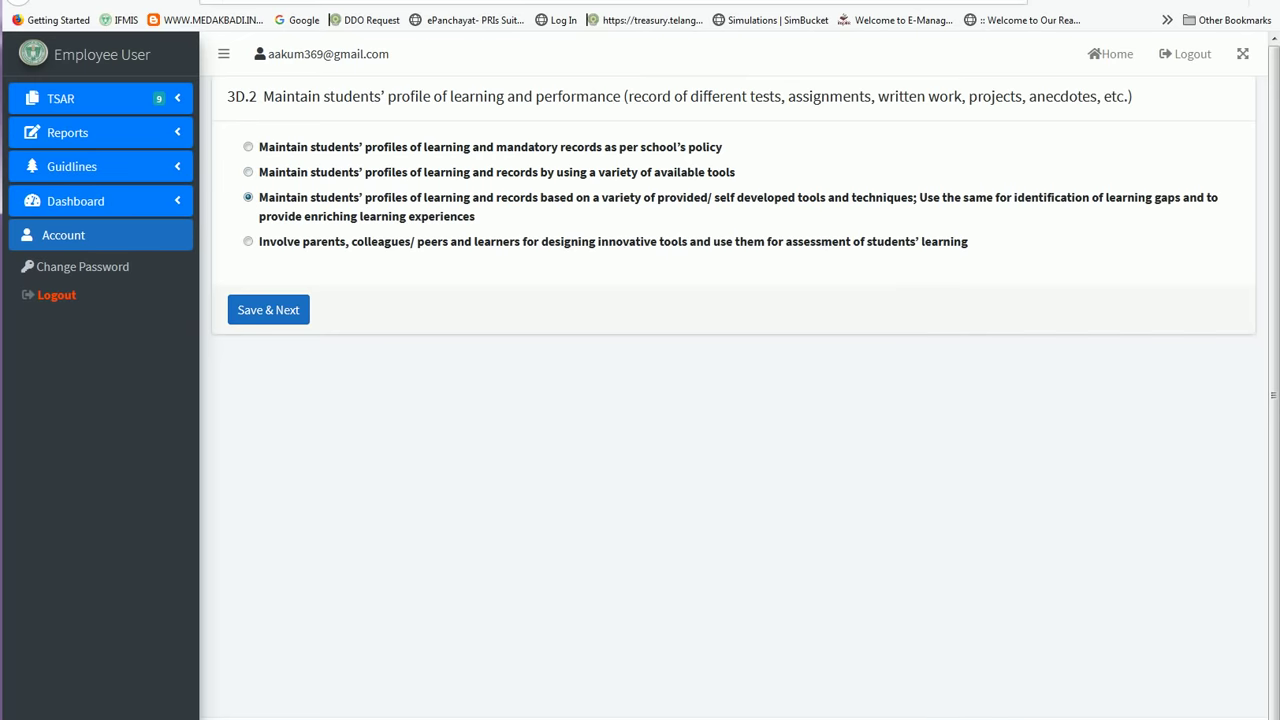
click(268, 310)
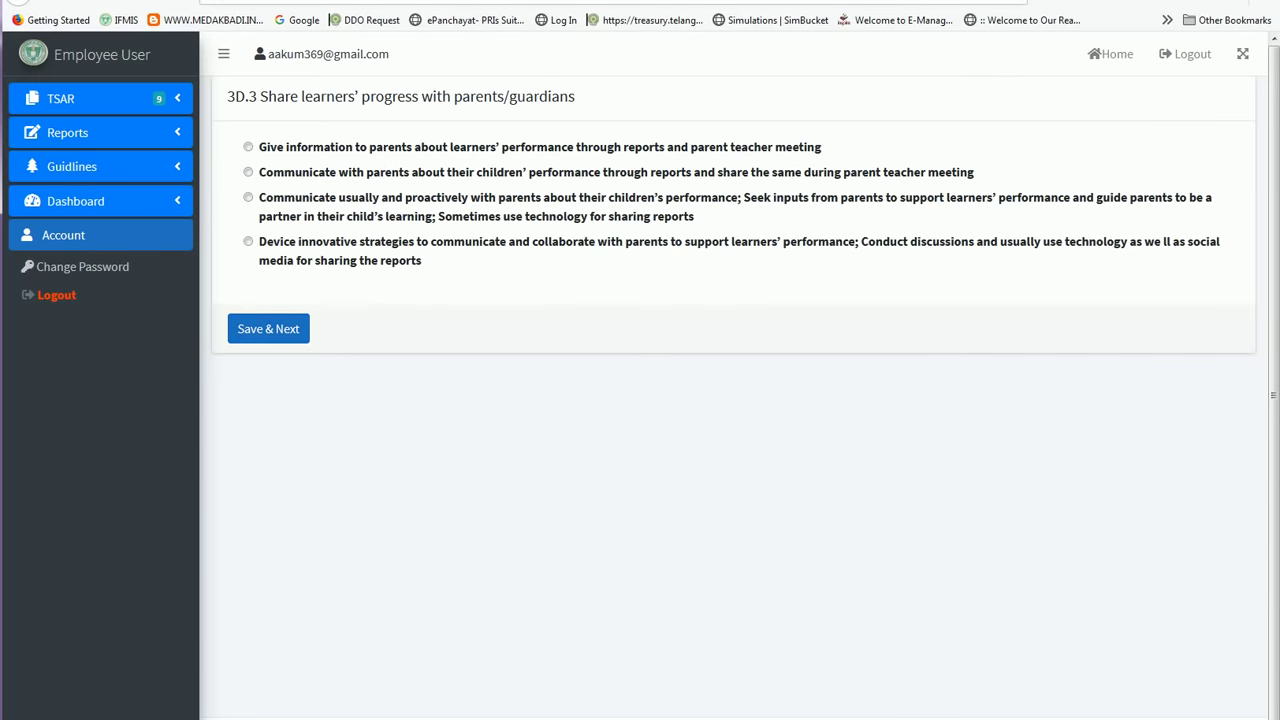
click(248, 241)
click(268, 328)
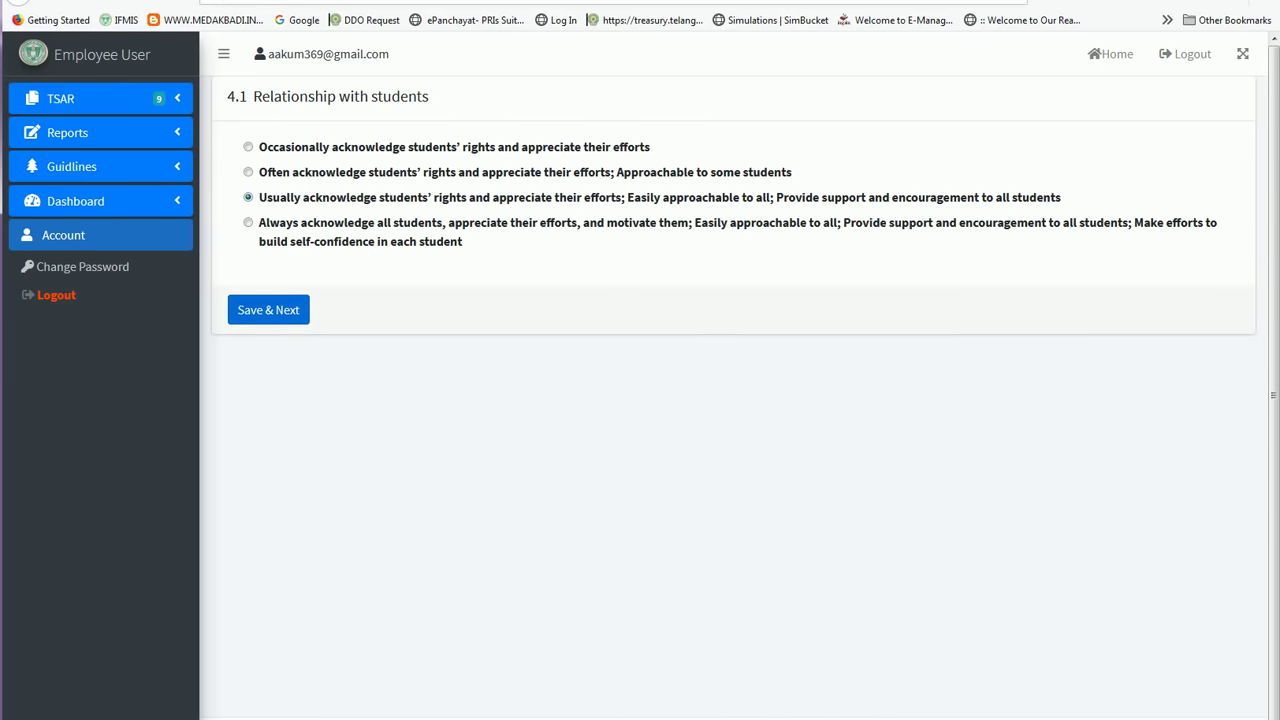
Step: Save answers for 4.1 and 4.2 and rate 4.3 as often participating
click(268, 310)
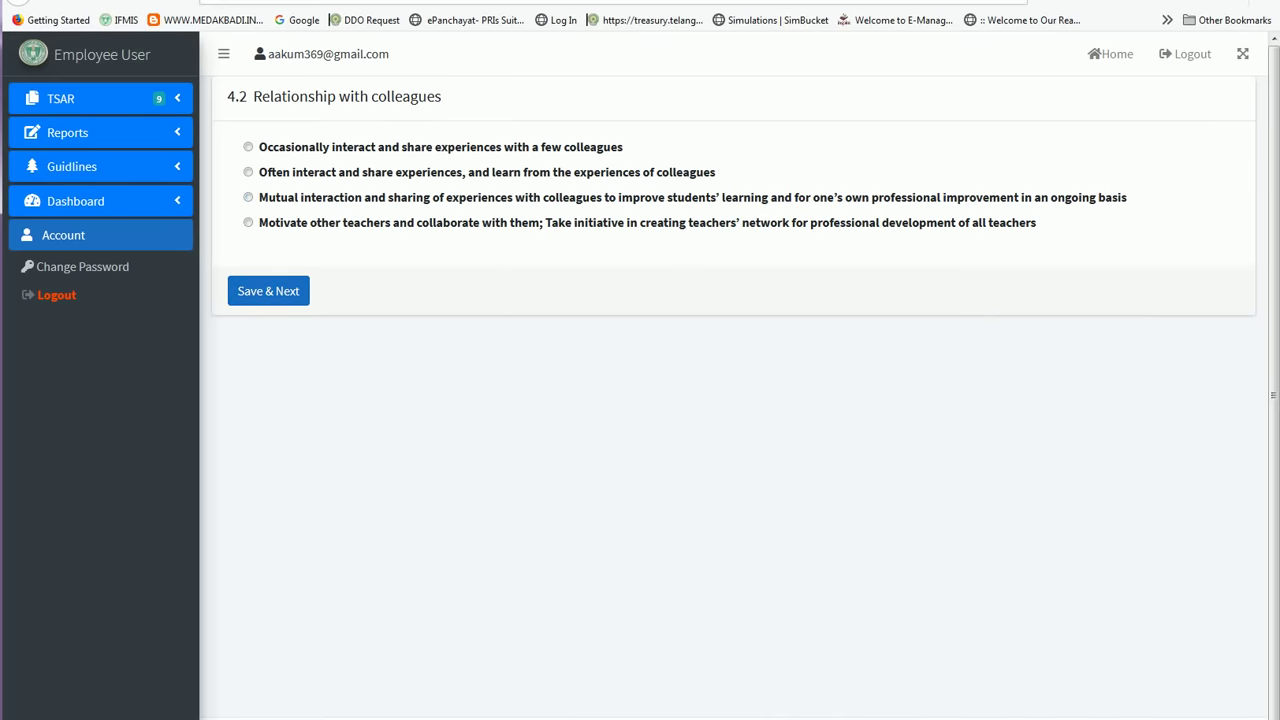
click(268, 291)
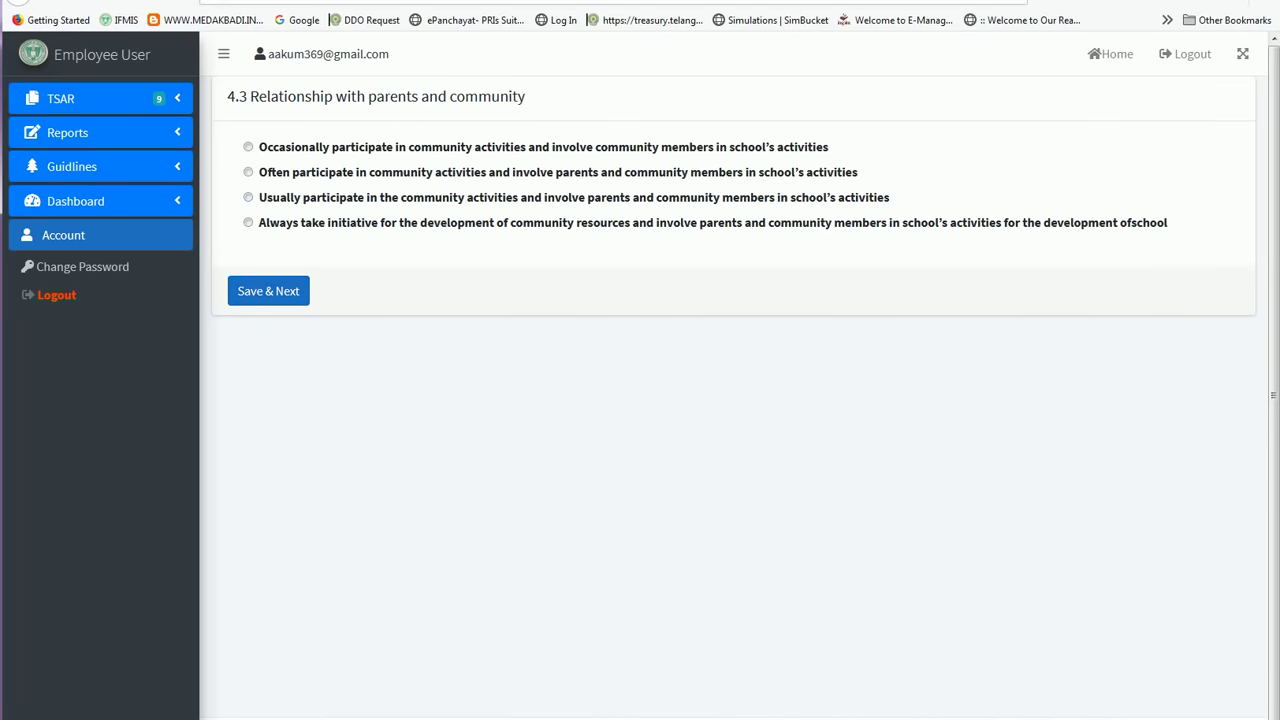
click(248, 172)
click(268, 291)
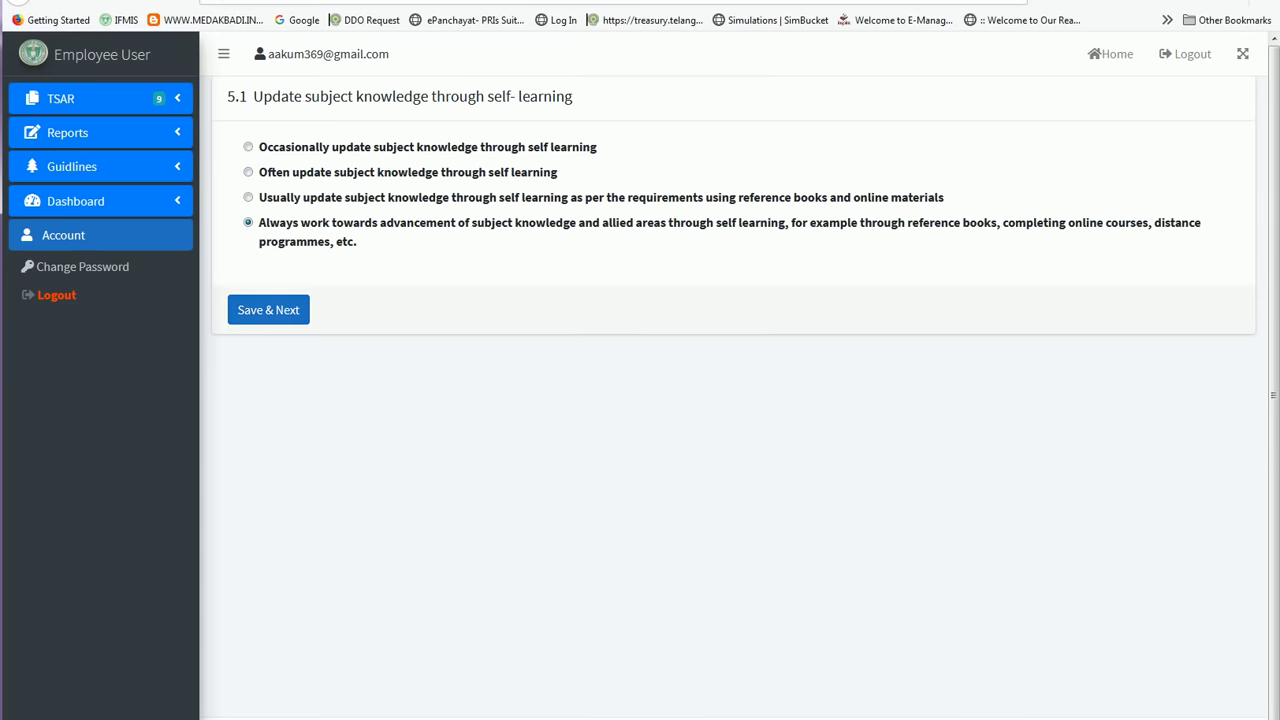
Step: Save 5.1–5.3, and rate 5.4 often engage, 5.5 present papers, 5.6 usually develop TLMs
key(Return)
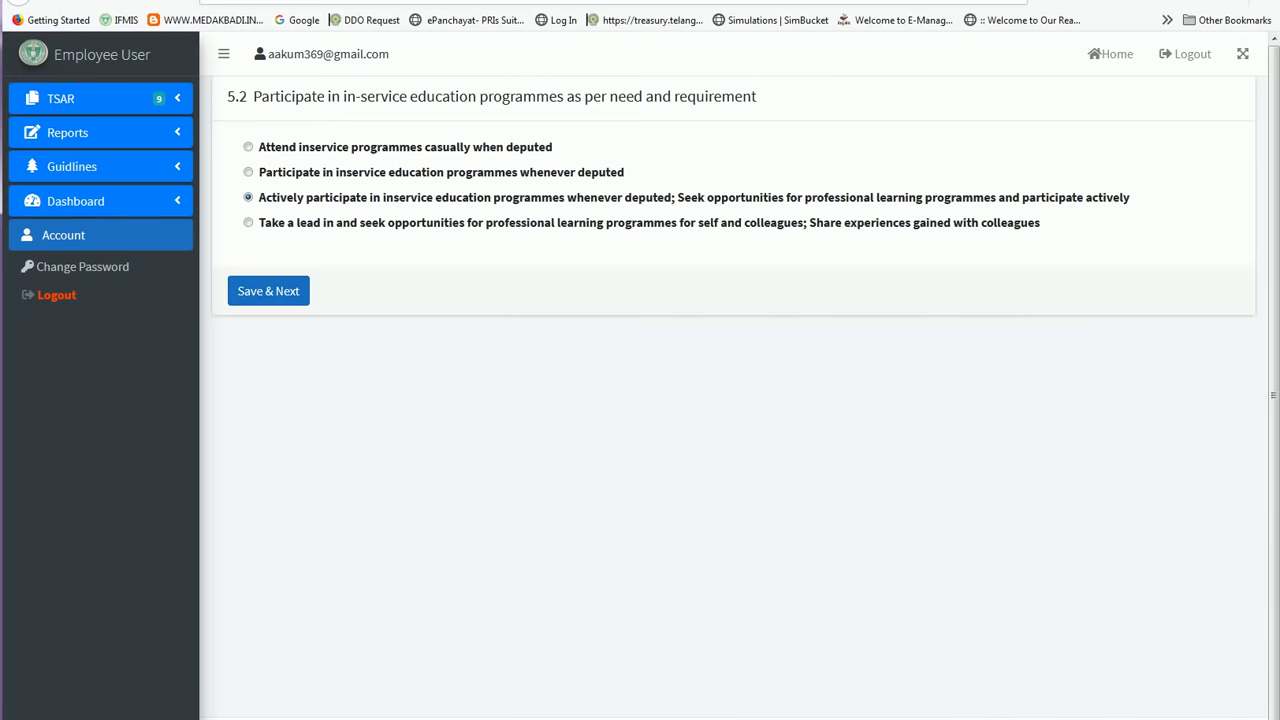
key(Return)
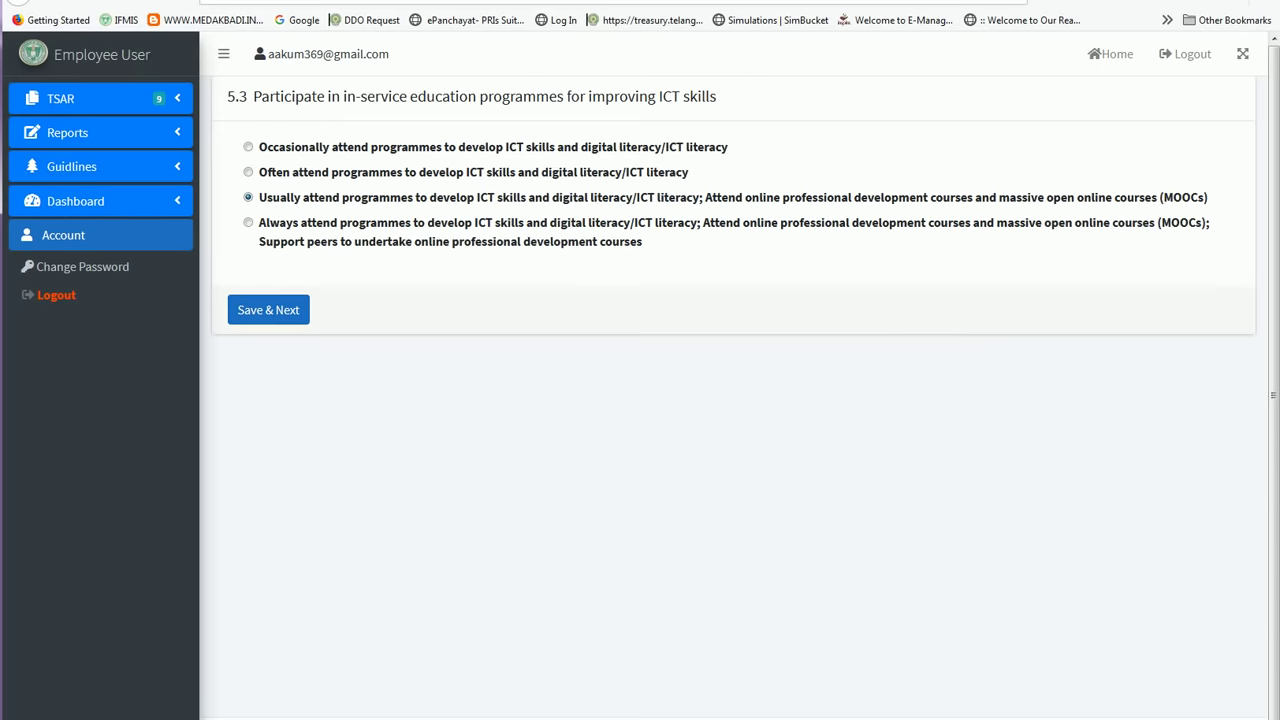
key(Return)
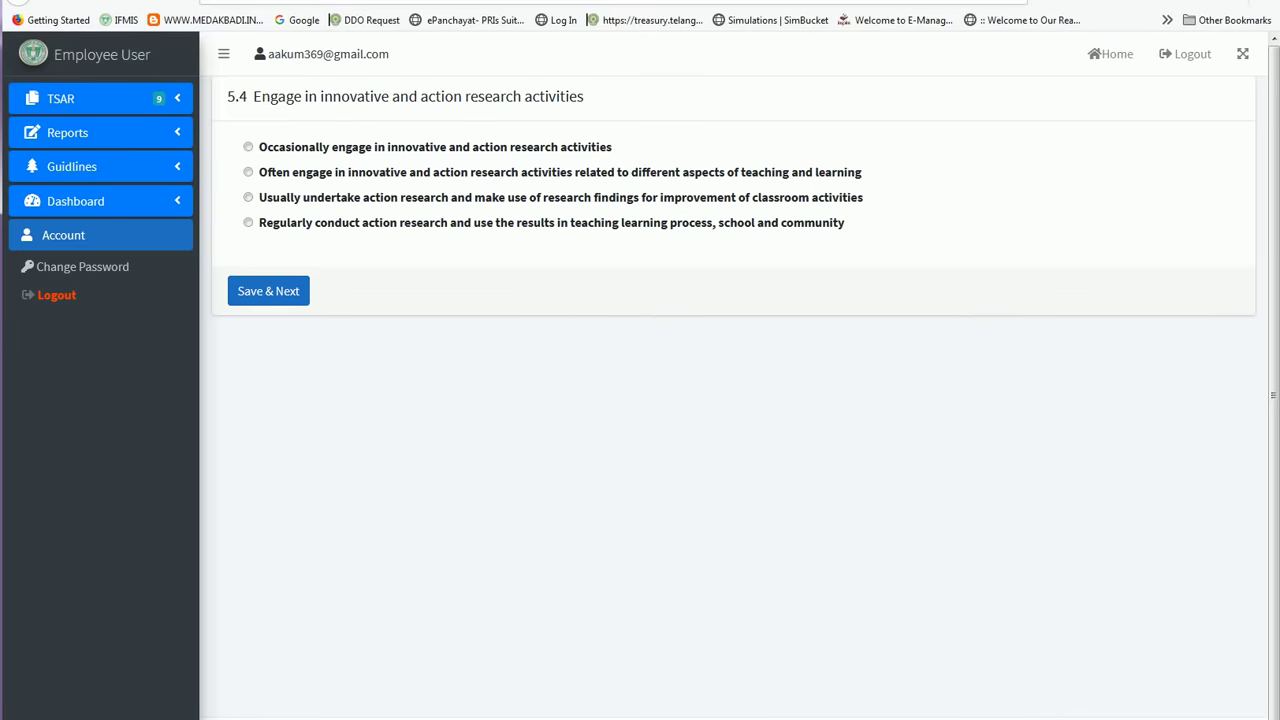
key(space)
key(Tab)
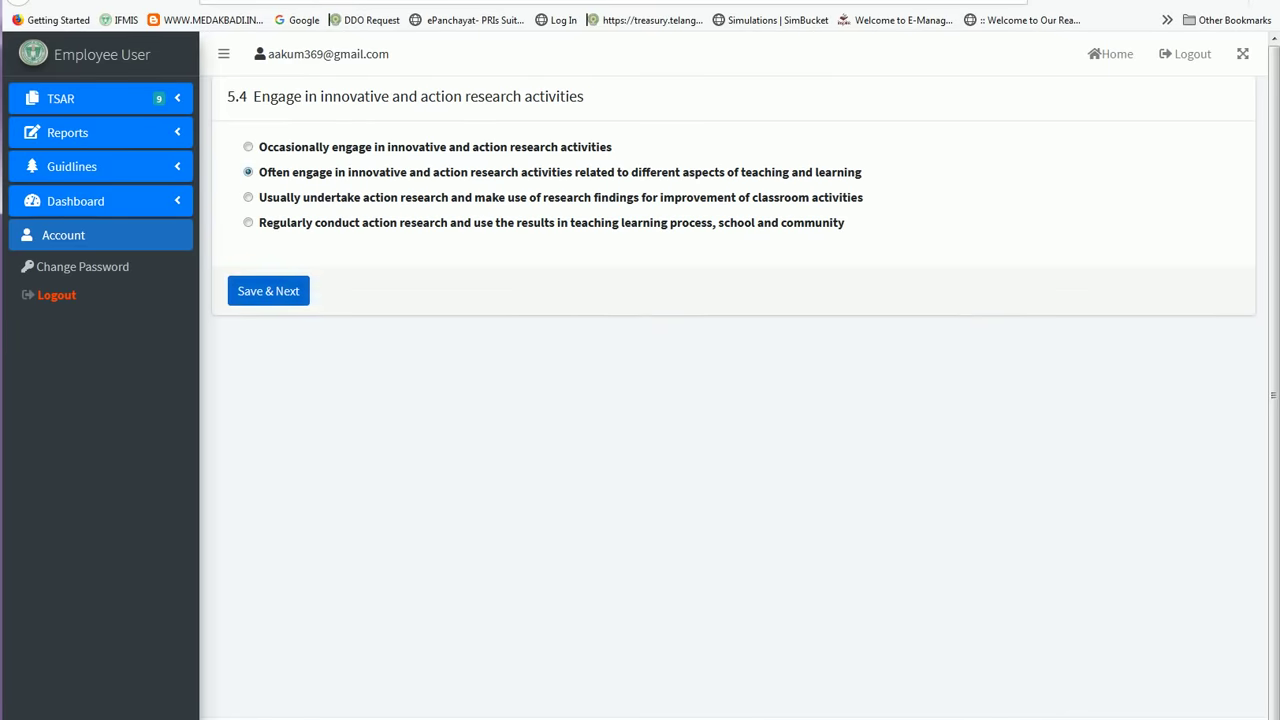
key(Return)
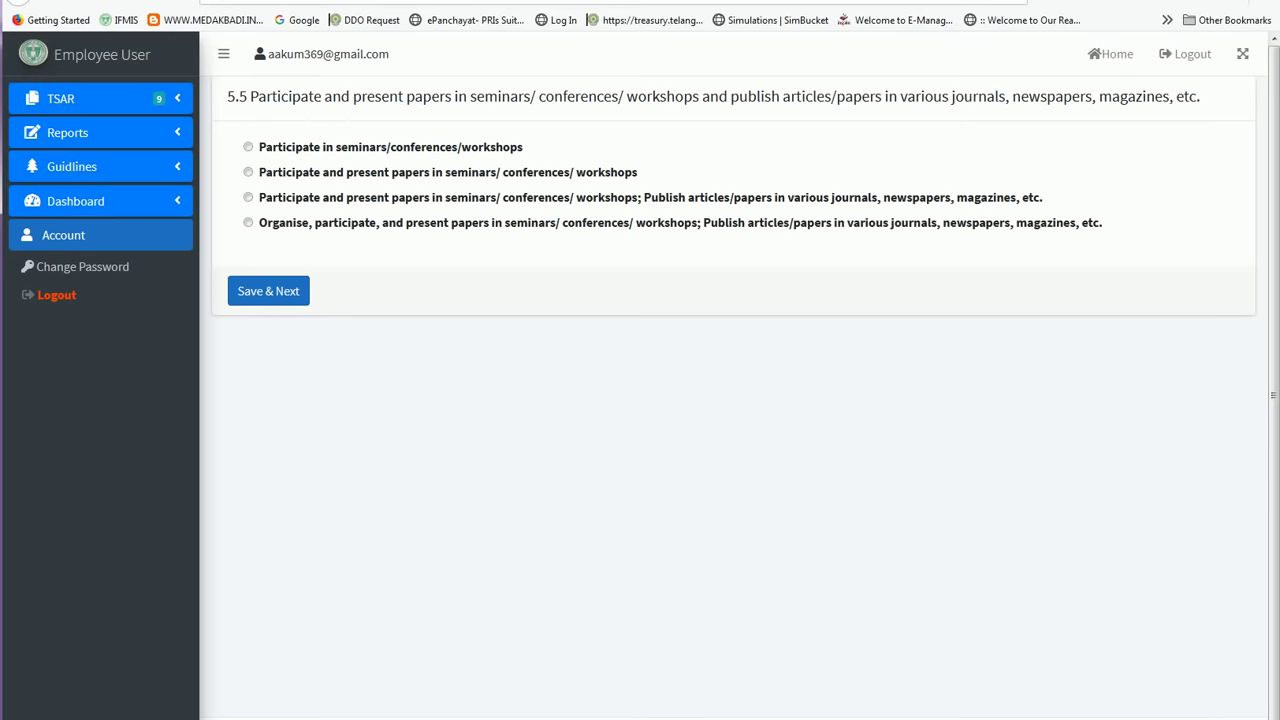
click(248, 172)
key(Return)
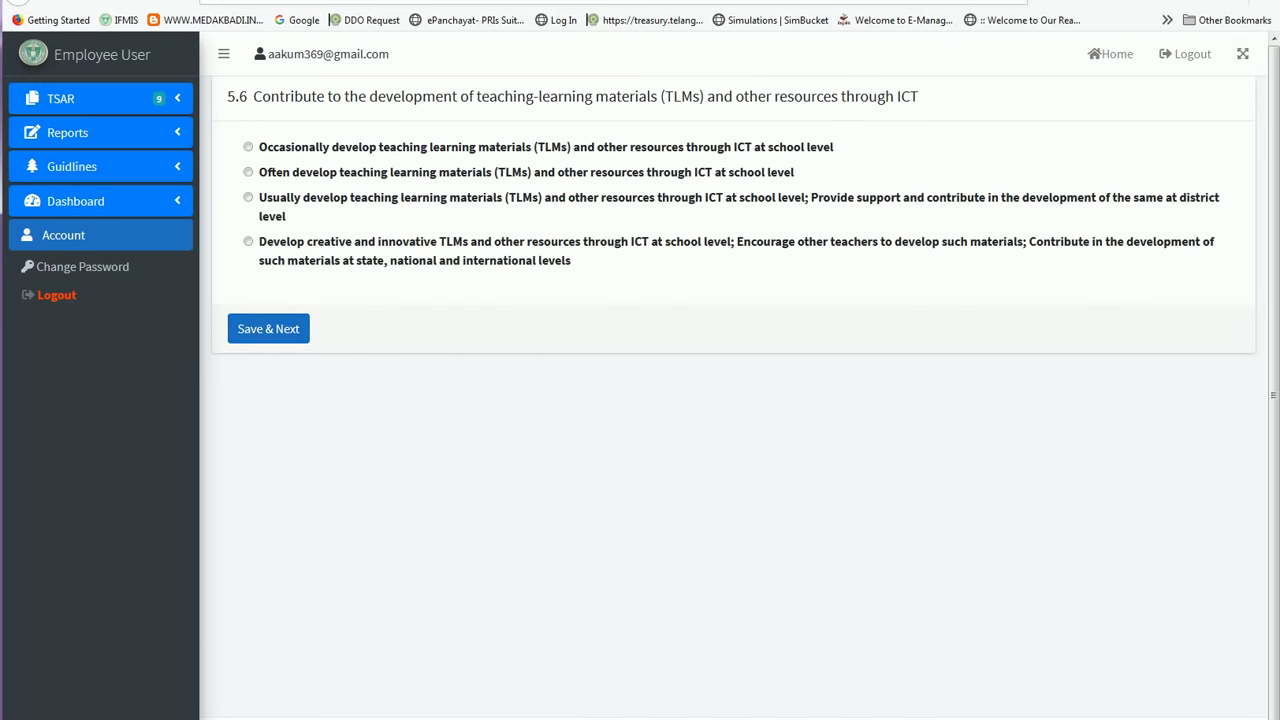
click(248, 197)
key(Return)
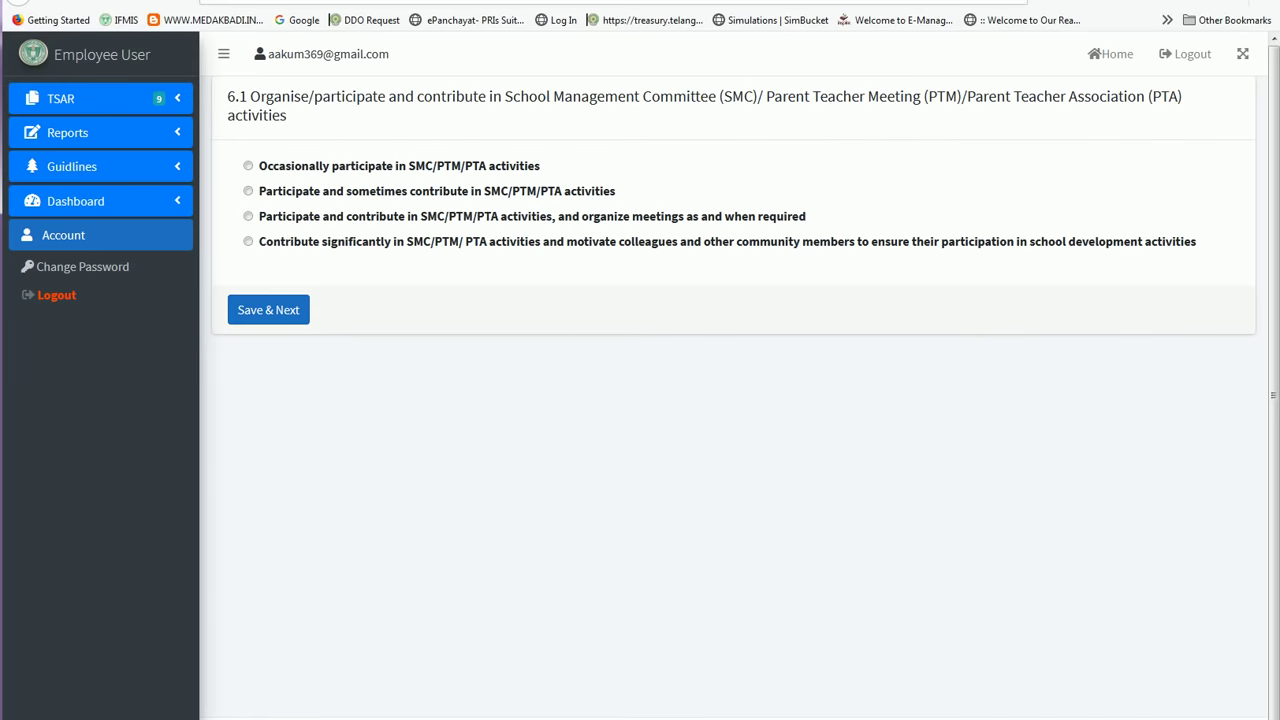
Step: Rate 6.1 participate and contribute, 6.2 and 6.3 usually take responsibilities, and save 6.4
click(248, 216)
key(Return)
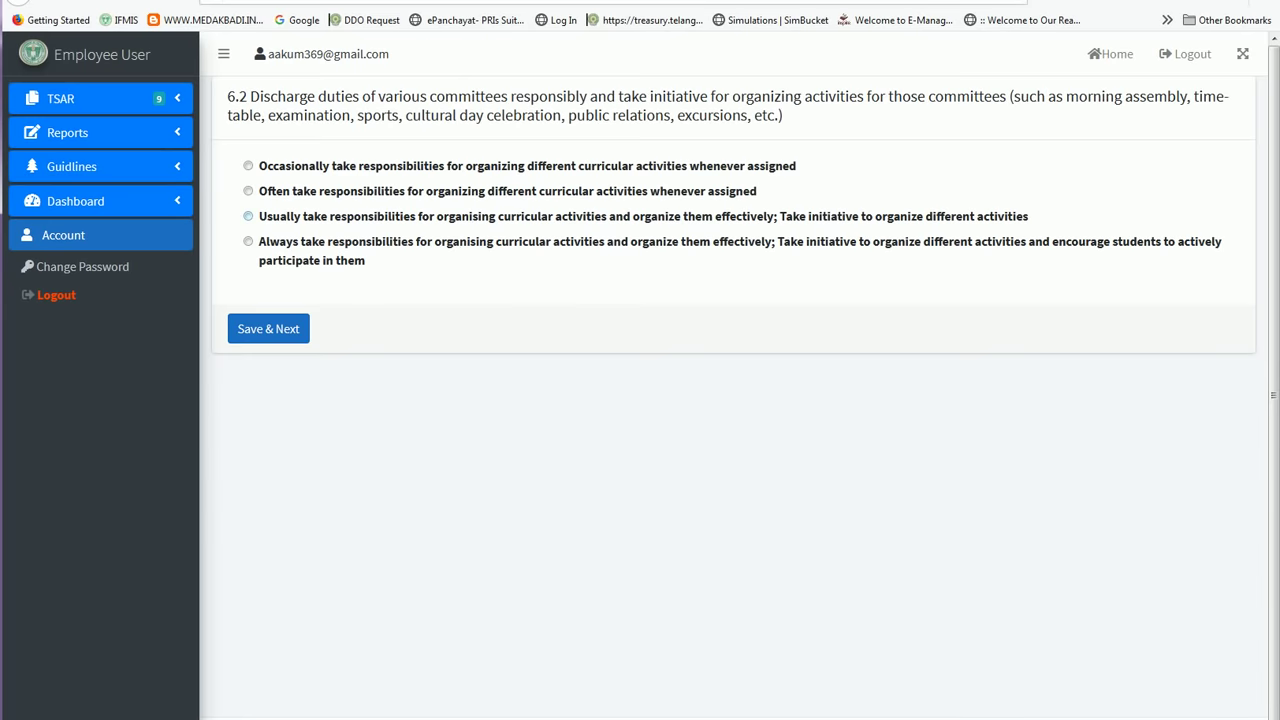
click(248, 216)
key(Return)
click(248, 216)
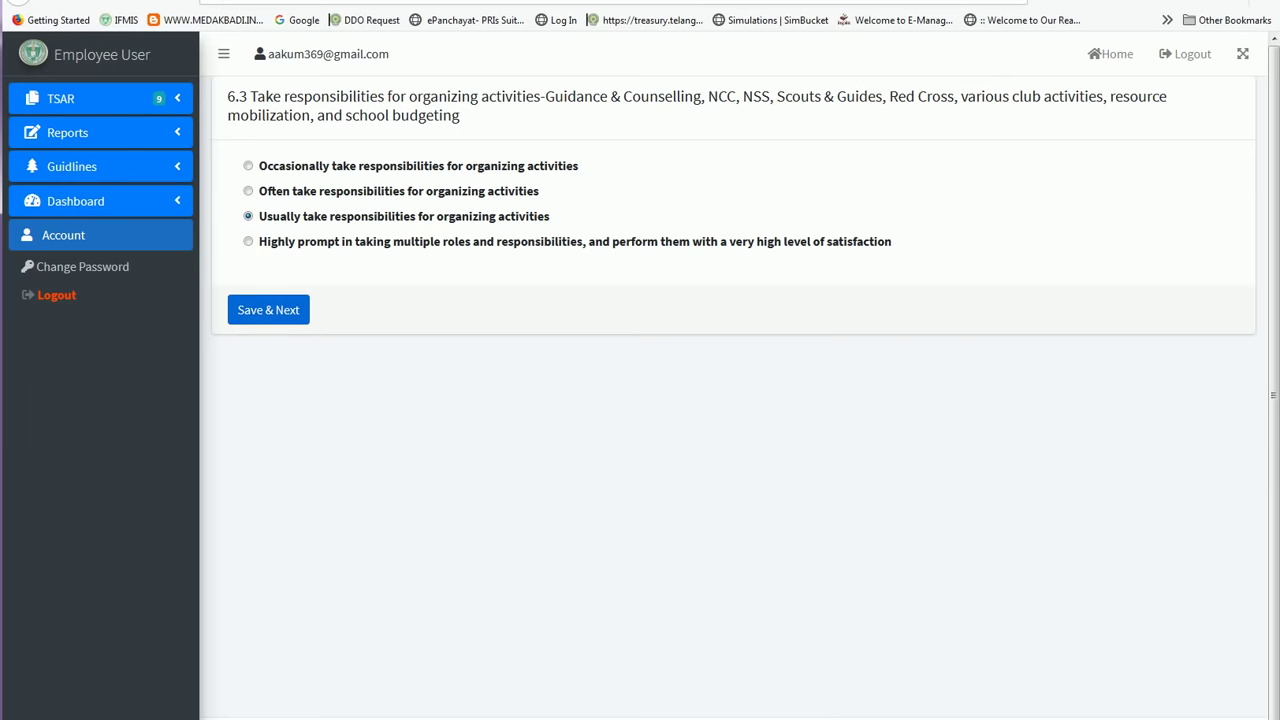
key(Return)
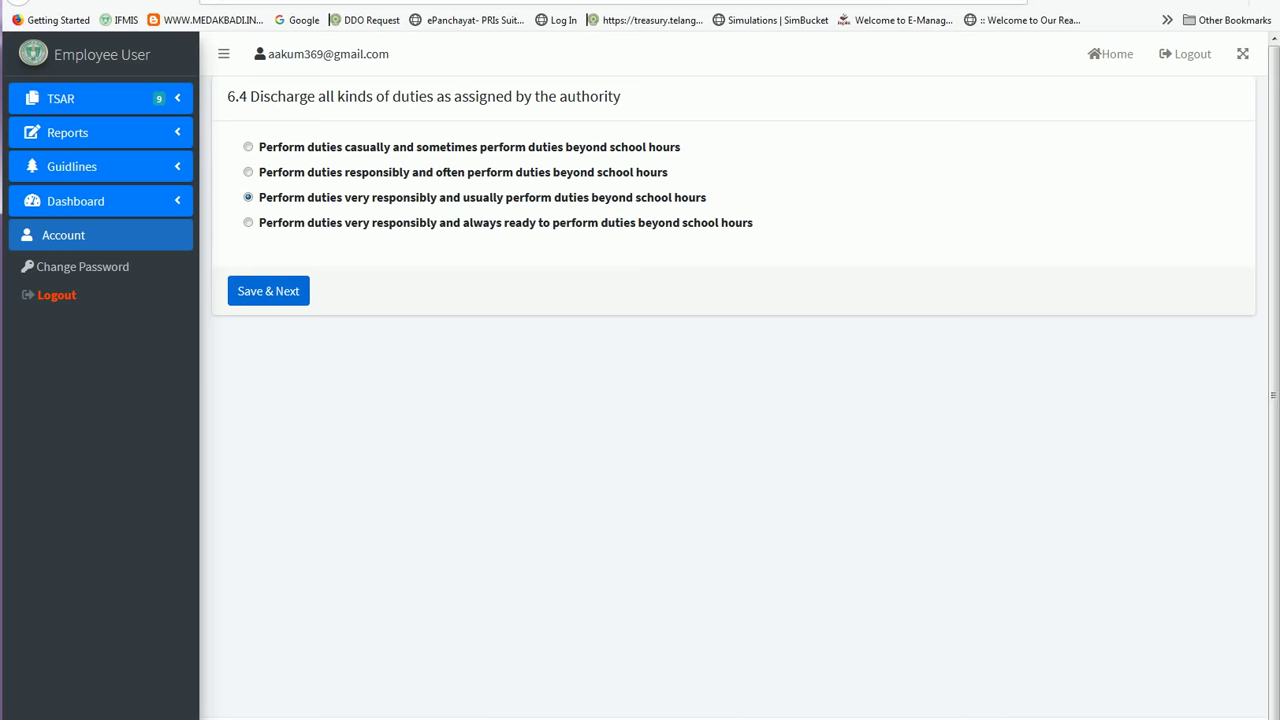
key(Return)
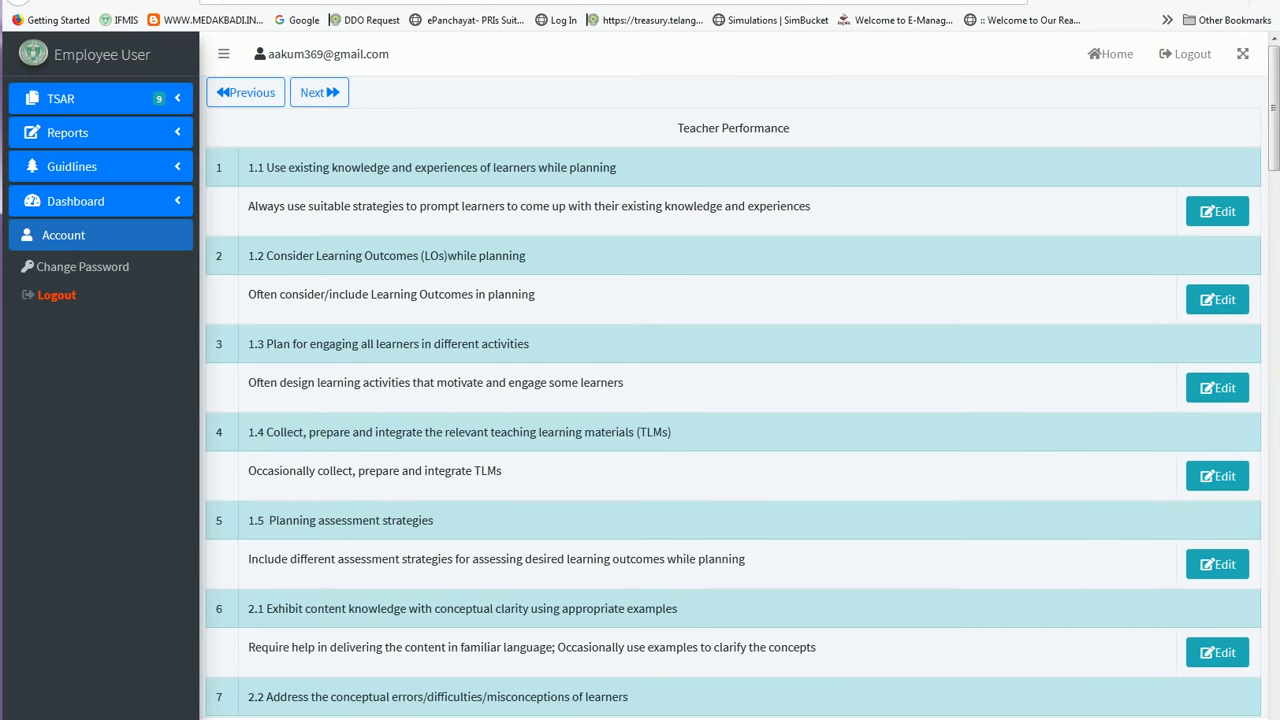
scroll(733, 400, down, 5)
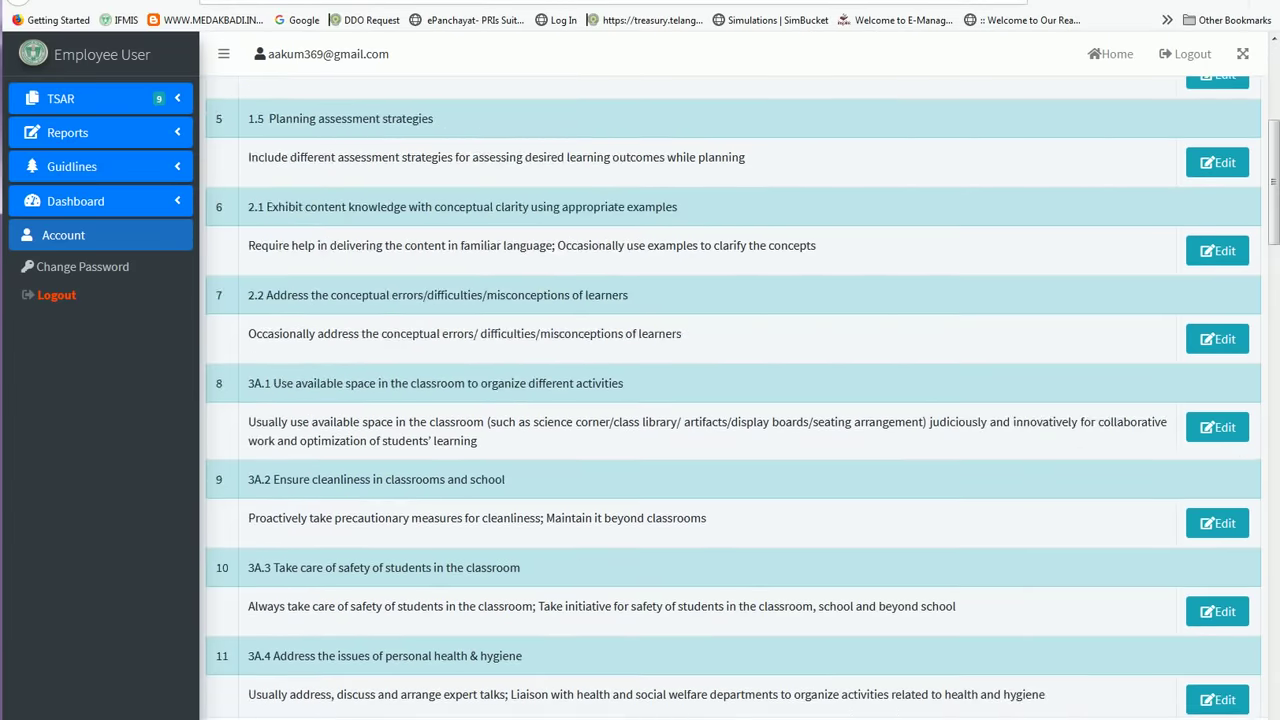
scroll(733, 393, down, 5)
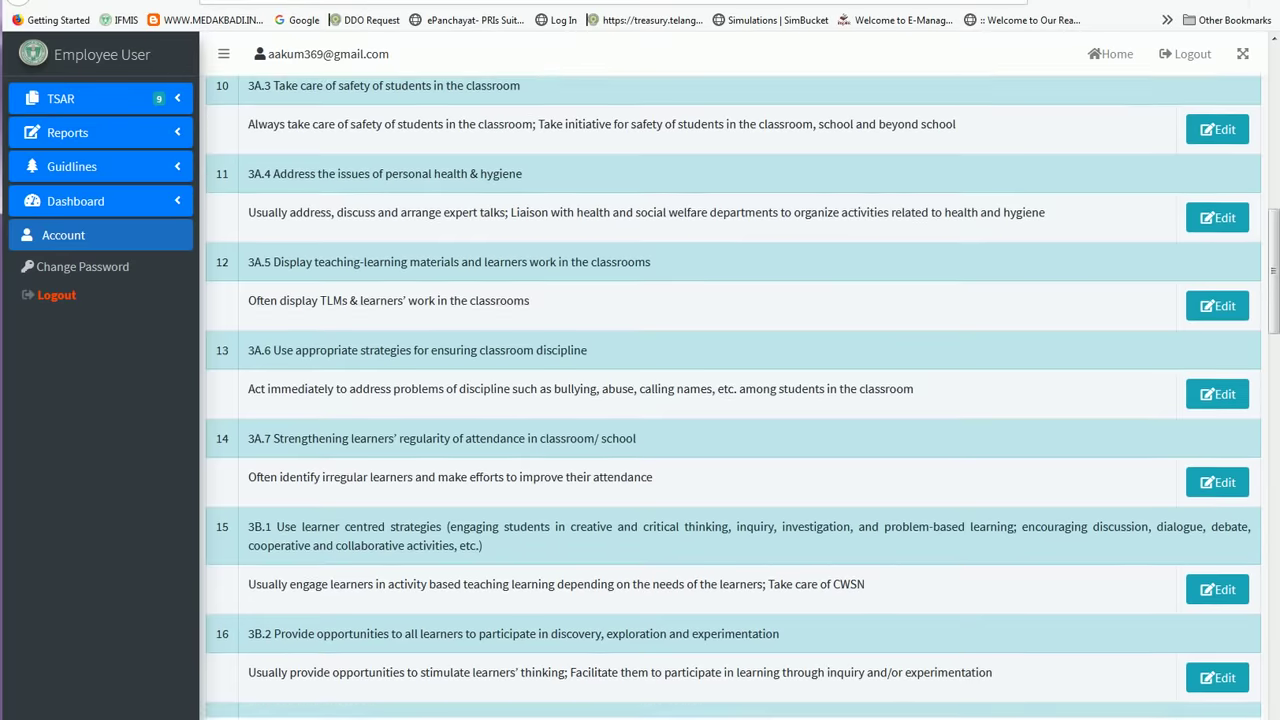
scroll(733, 397, down, 5)
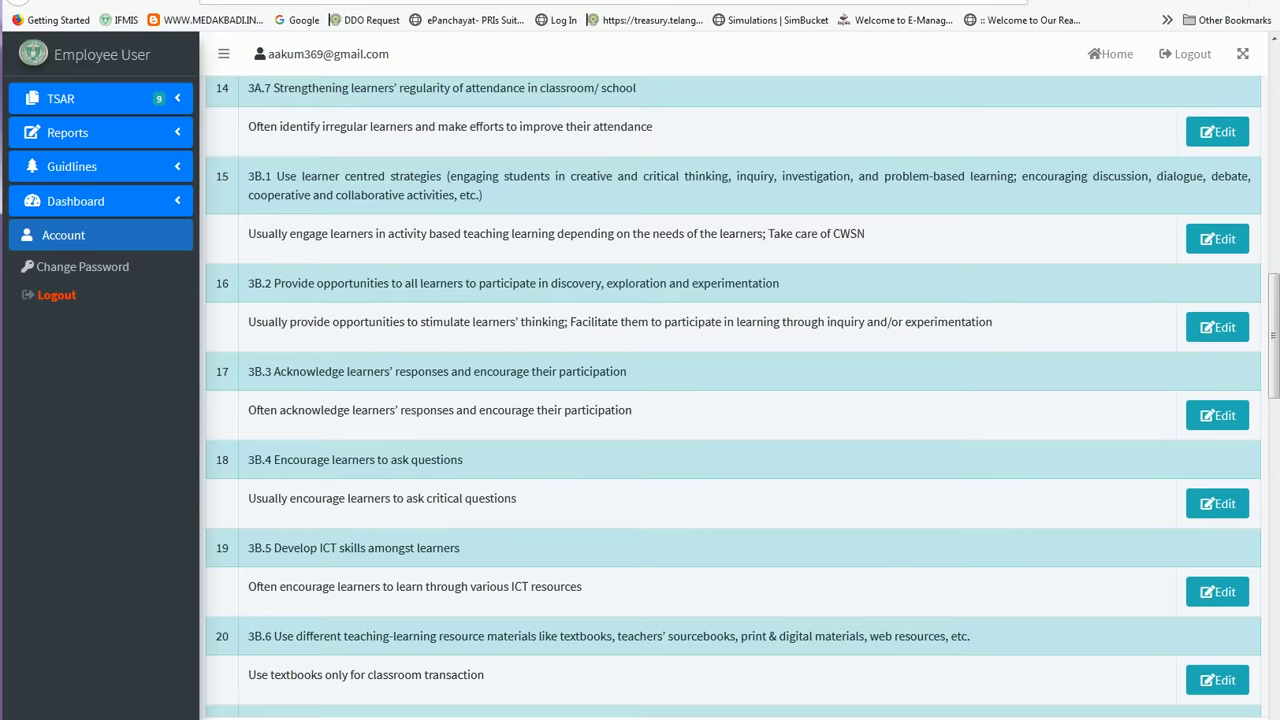
scroll(733, 397, down, 2)
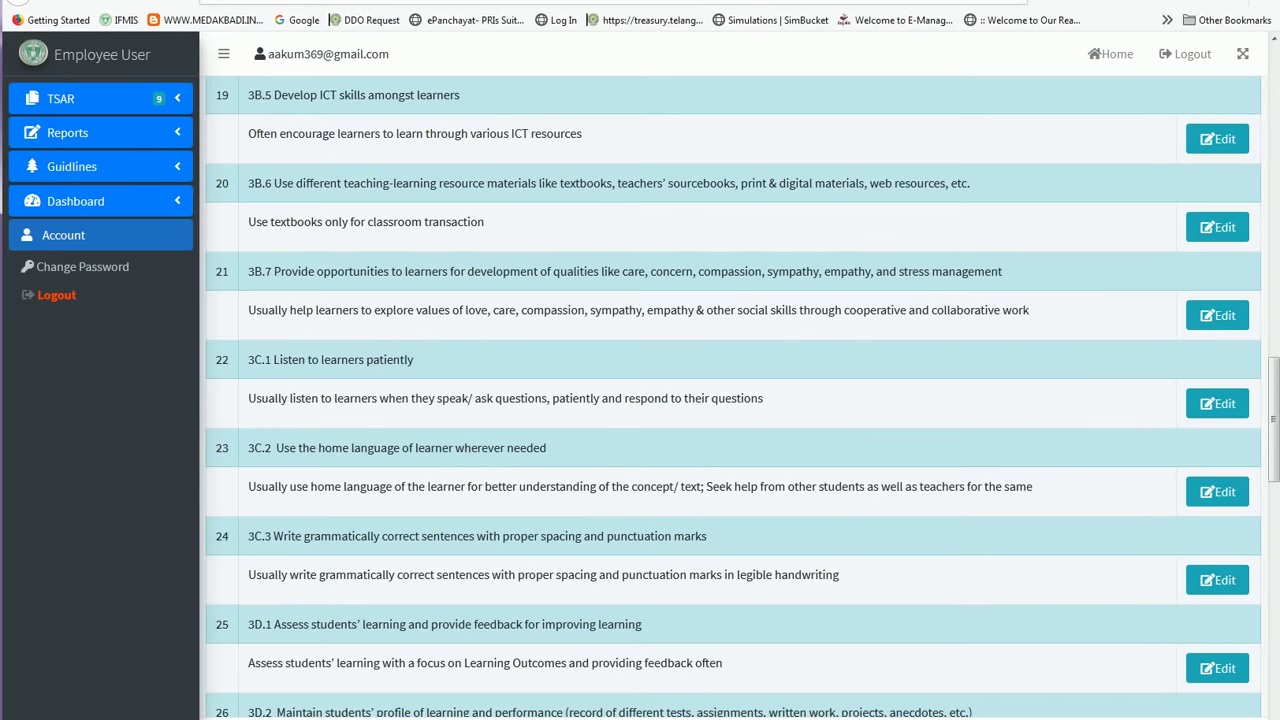
scroll(733, 397, down, 5)
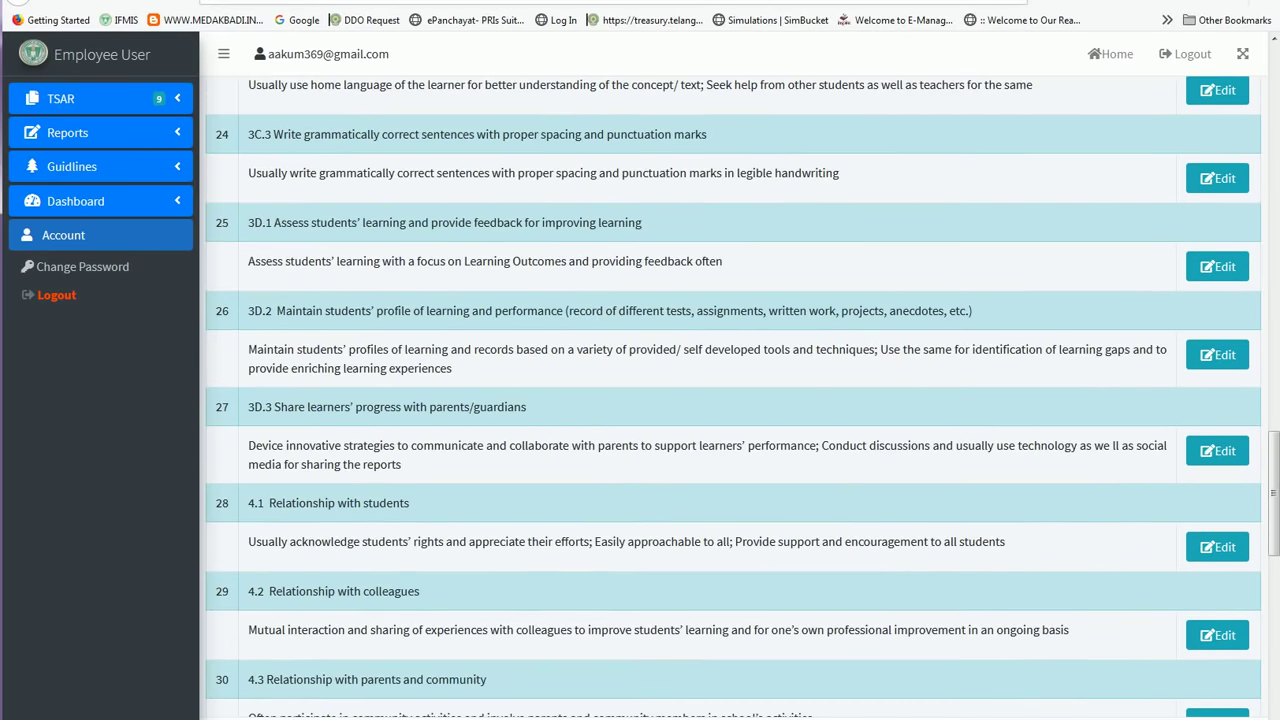
scroll(733, 397, down, 13)
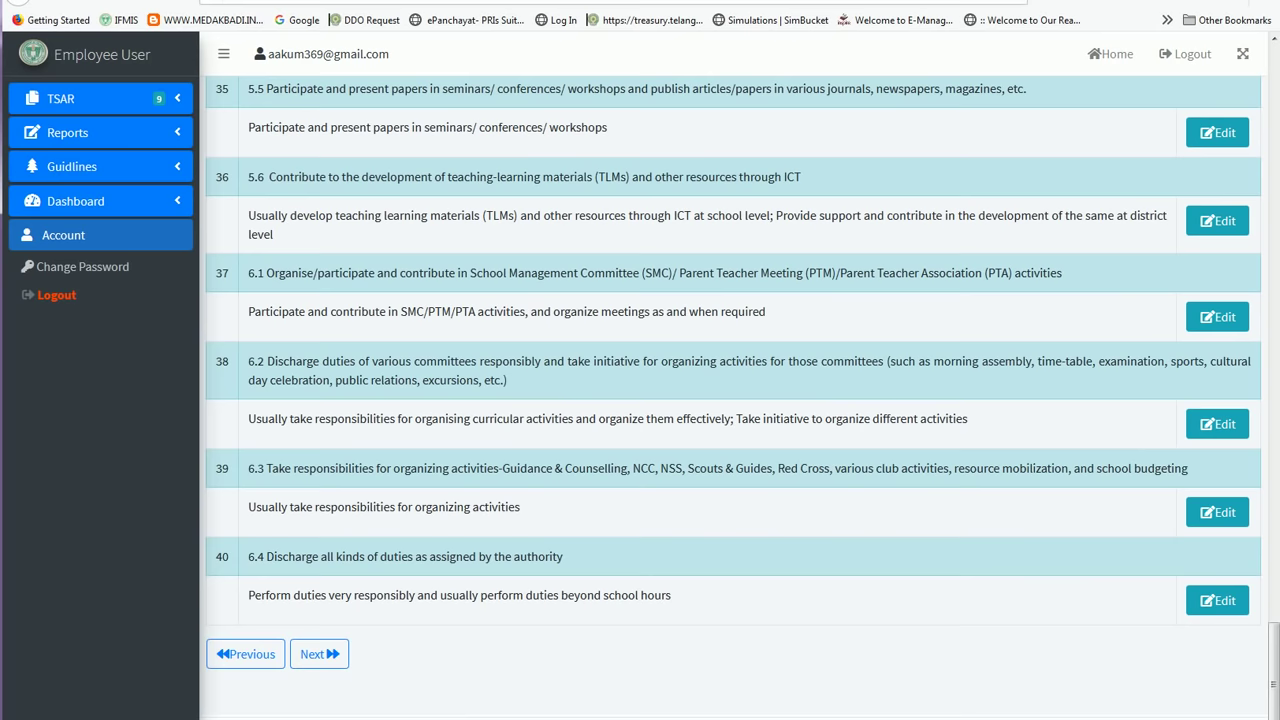
scroll(733, 397, up, 6)
scroll(733, 397, up, 6)
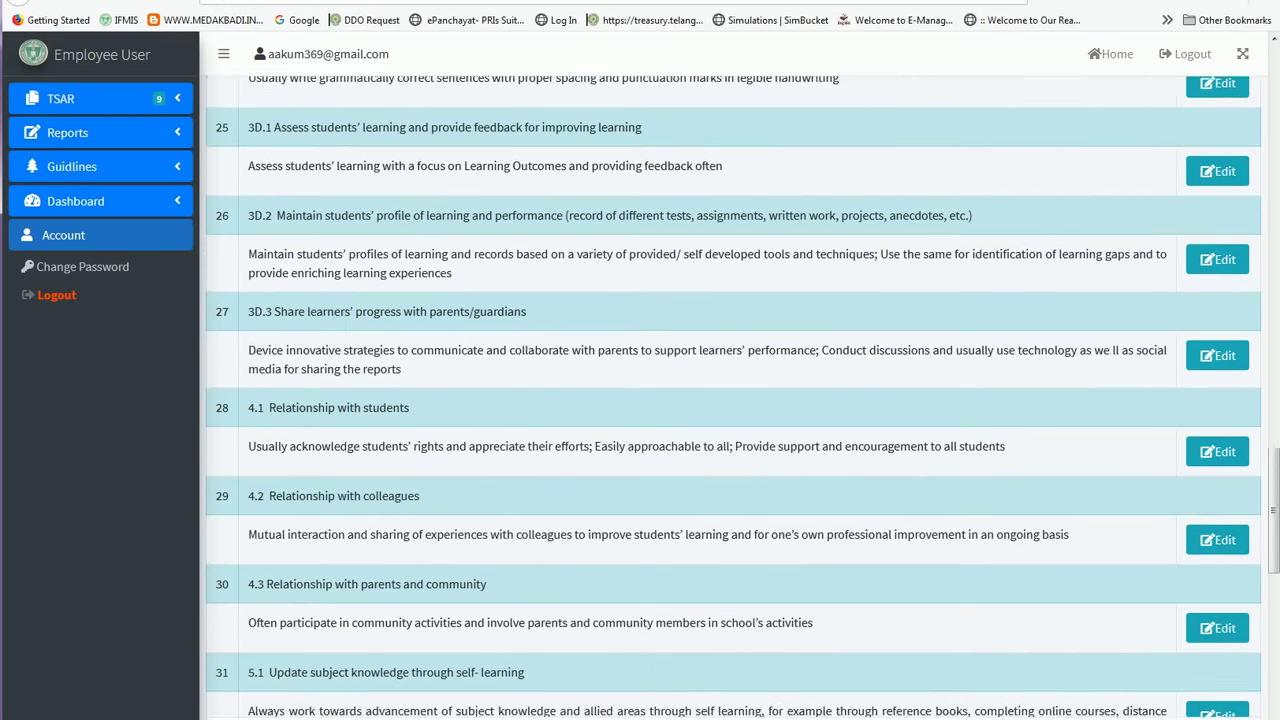
scroll(733, 397, up, 6)
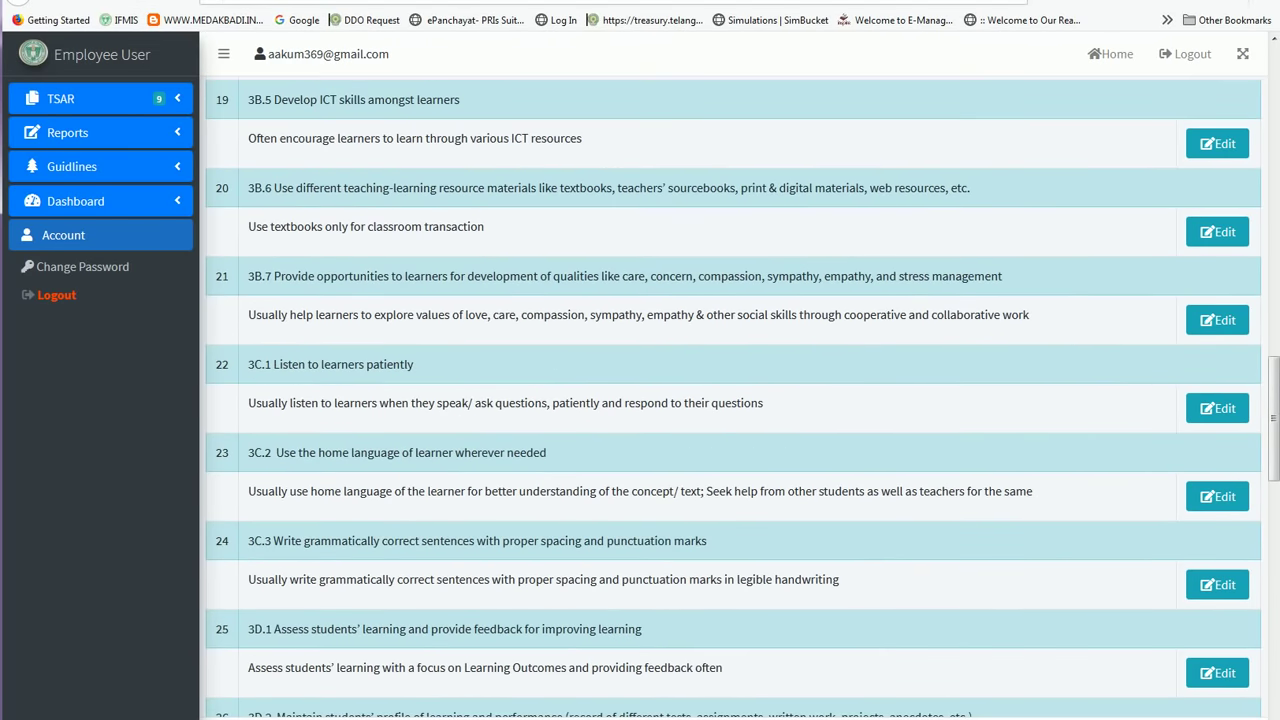
scroll(733, 397, down, 8)
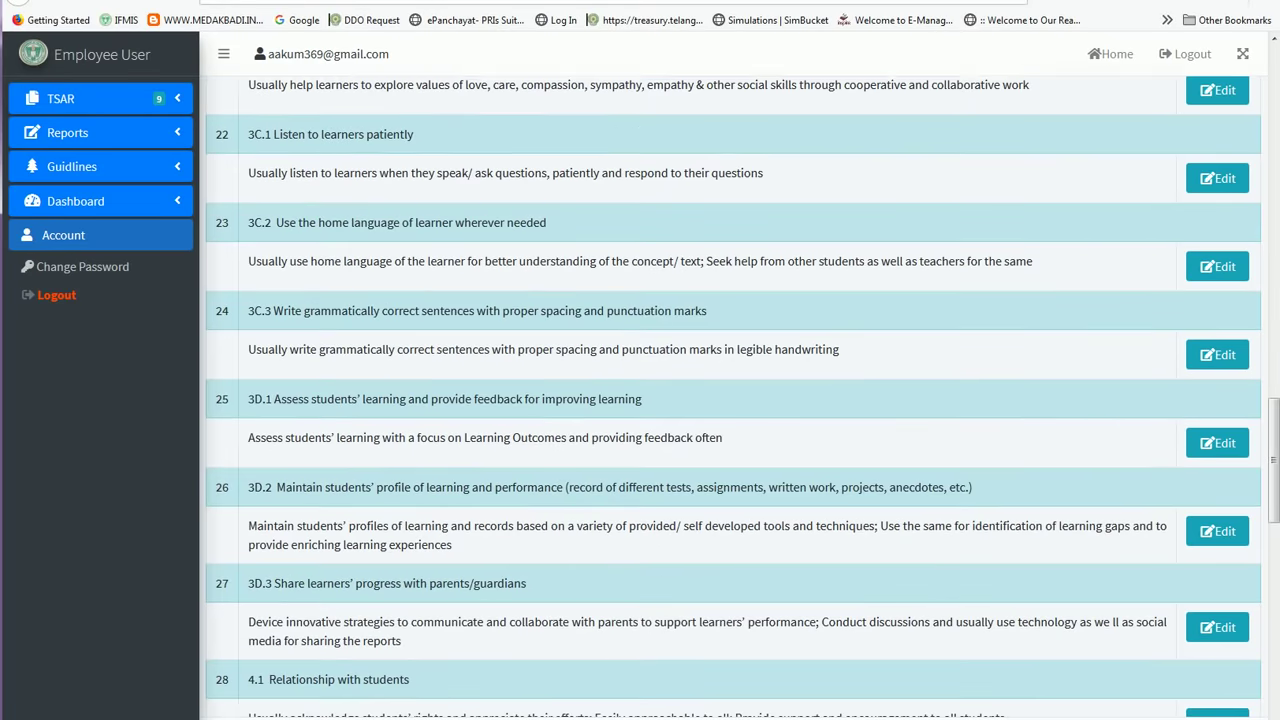
scroll(733, 397, down, 7)
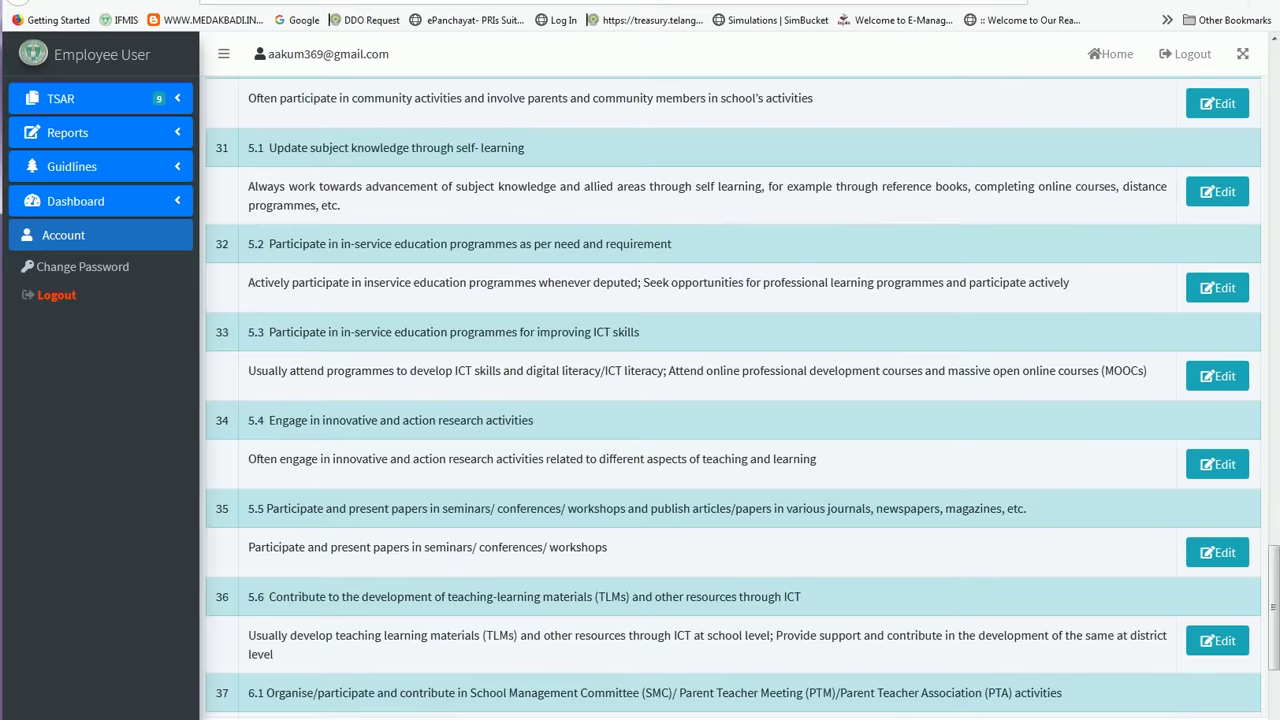
scroll(733, 397, down, 3)
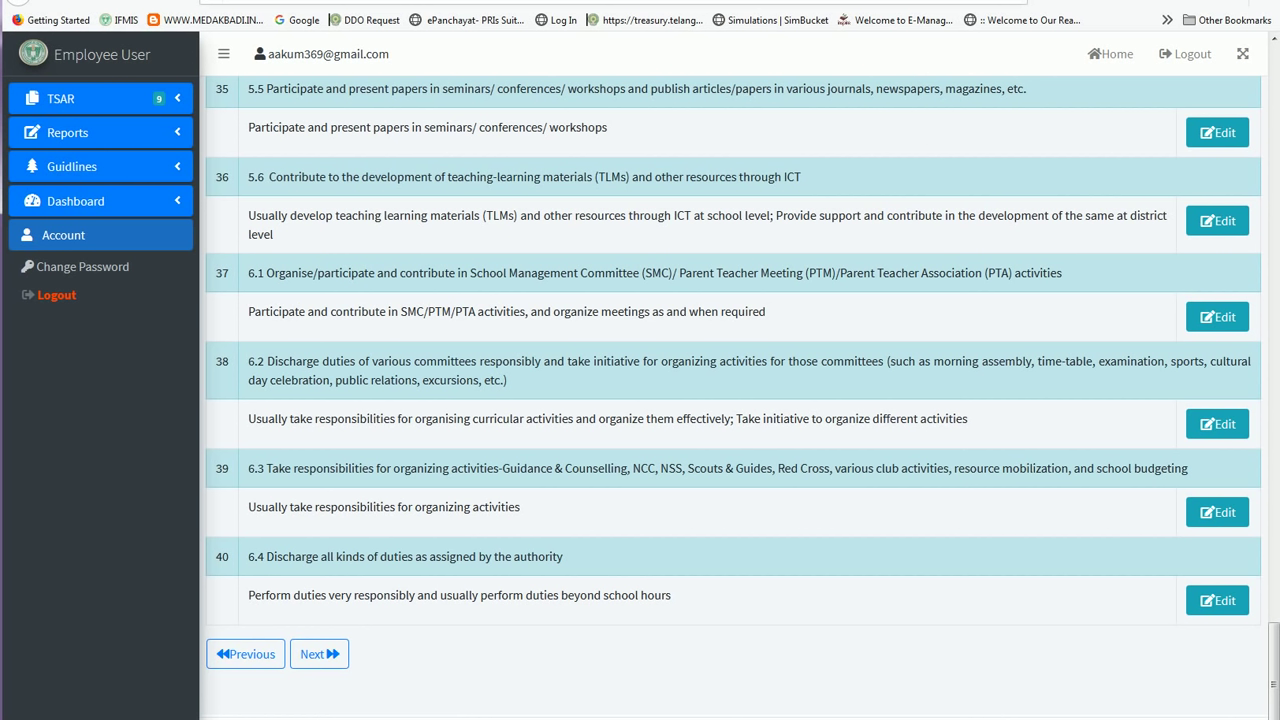
Step: Change item 39 (6.3) to 'Occasionally take responsibilities for organizing activities' and confirm the update
click(1217, 512)
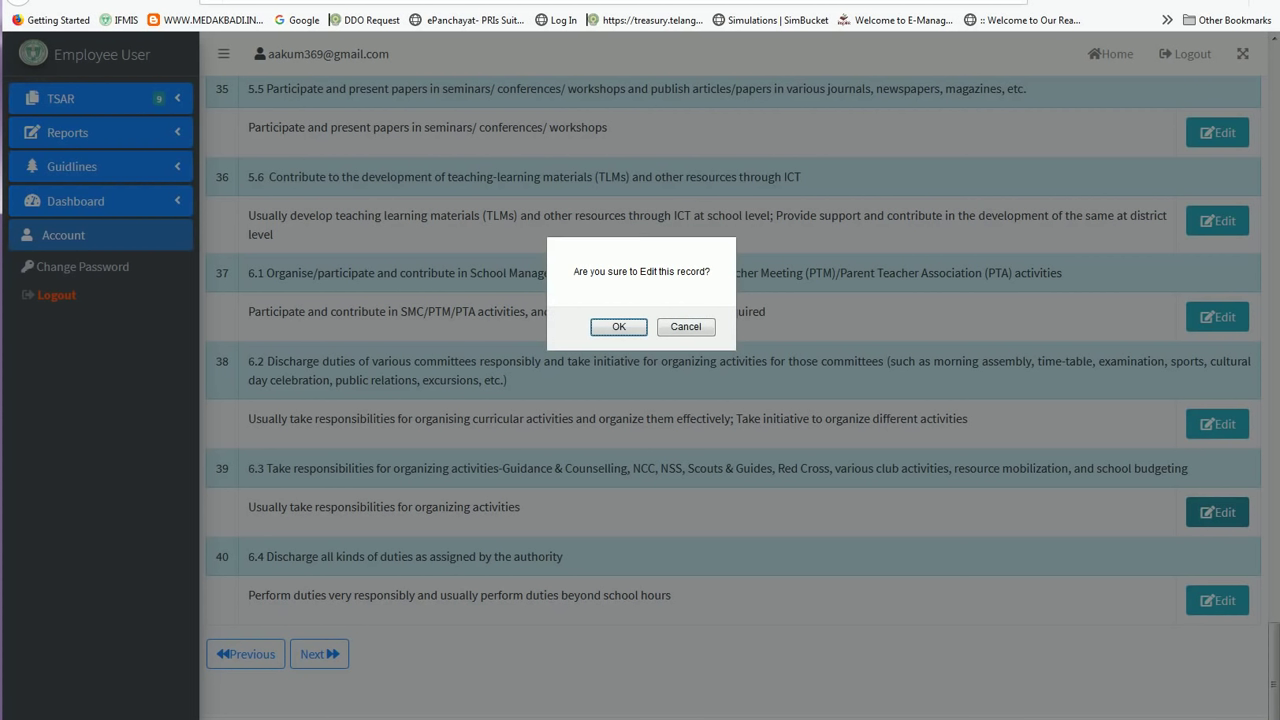
key(Return)
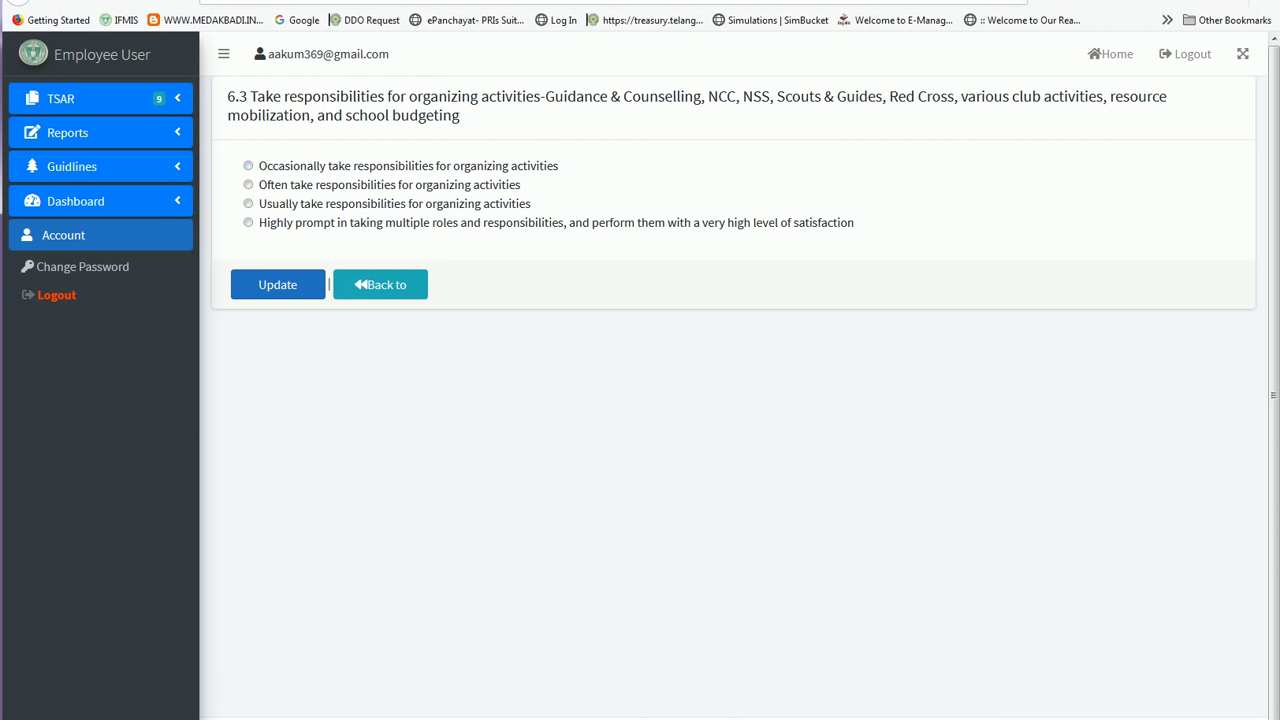
click(248, 165)
key(Return)
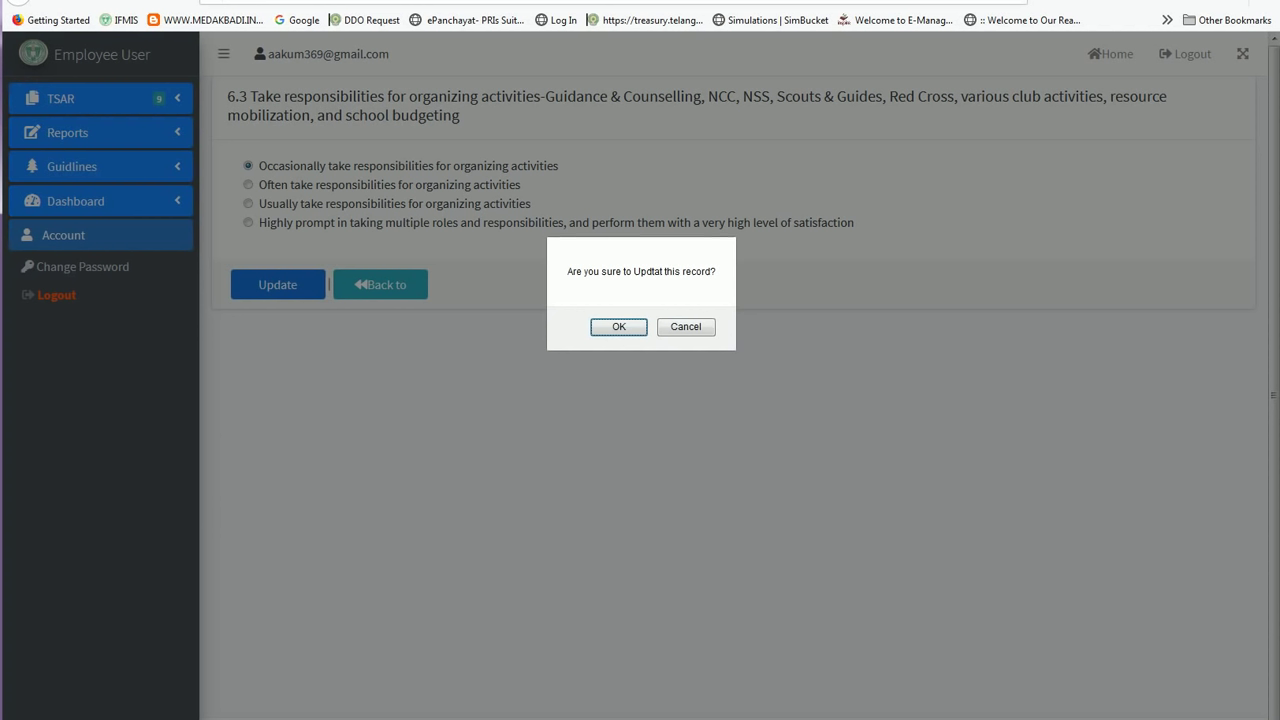
key(Return)
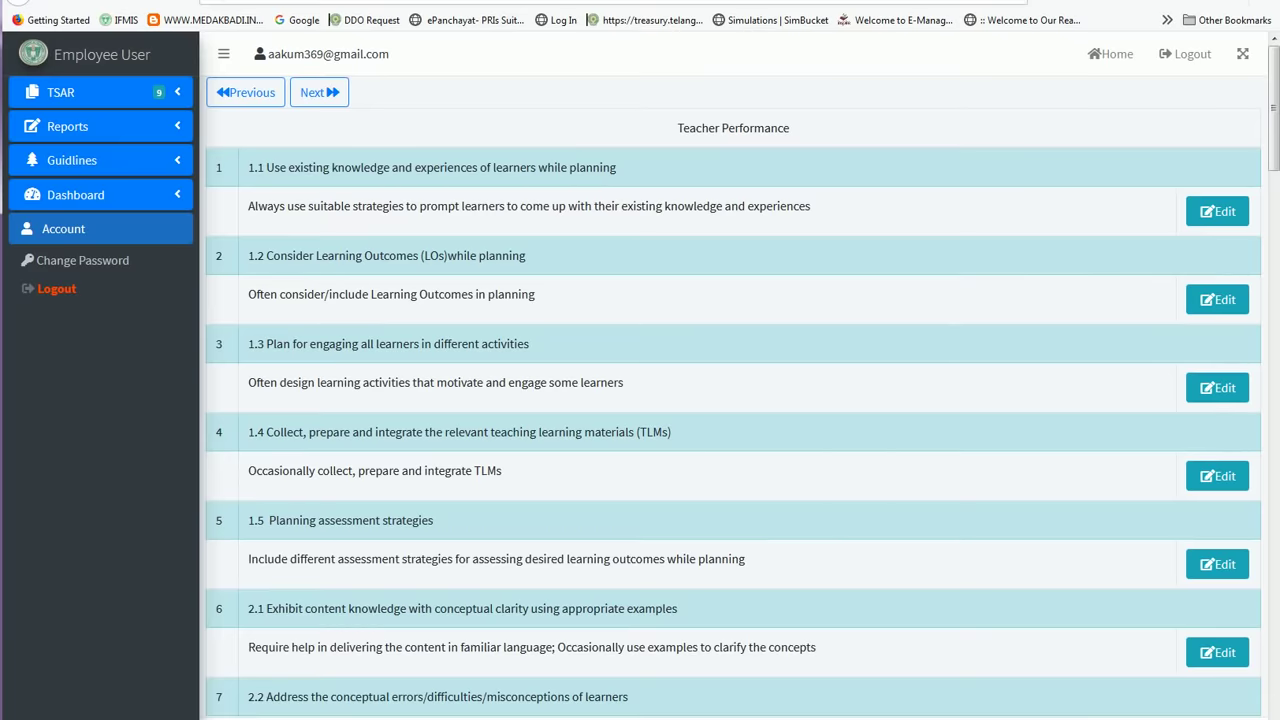
Step: Proceed to the Descriptive Feedback form for PS 1: Designing Learning Experiences
scroll(733, 400, down, 20)
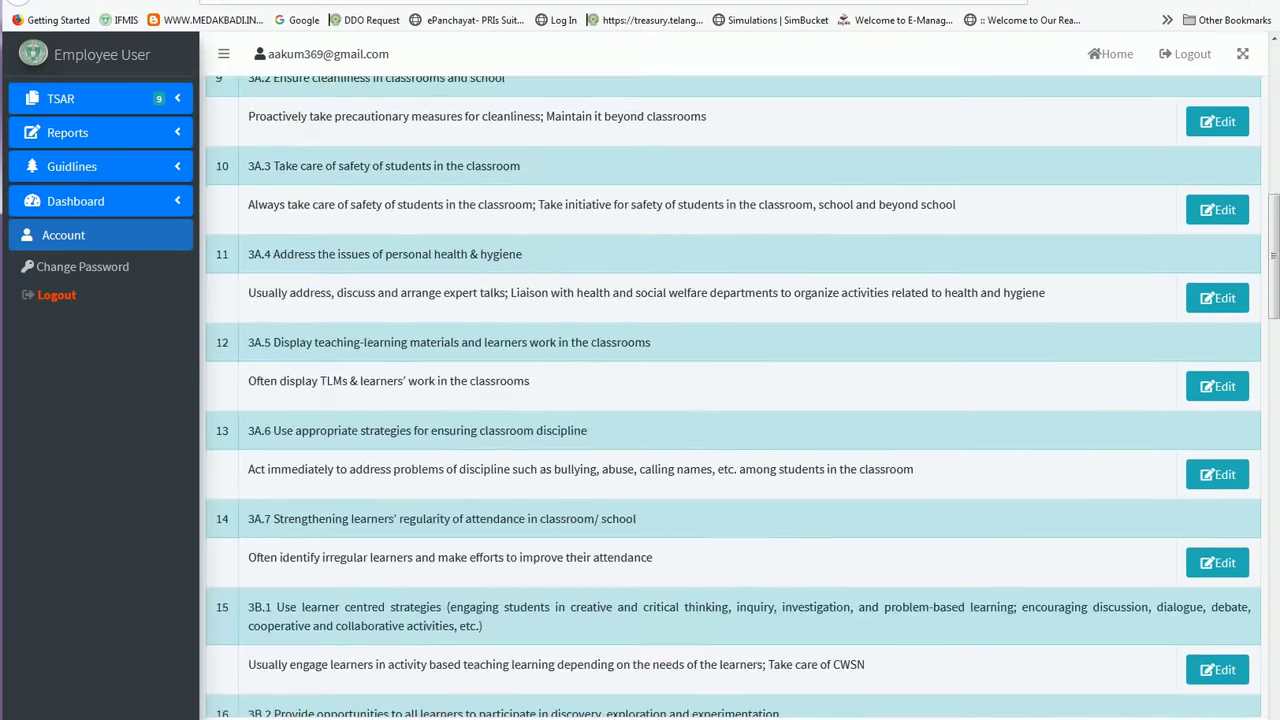
scroll(733, 400, down, 2)
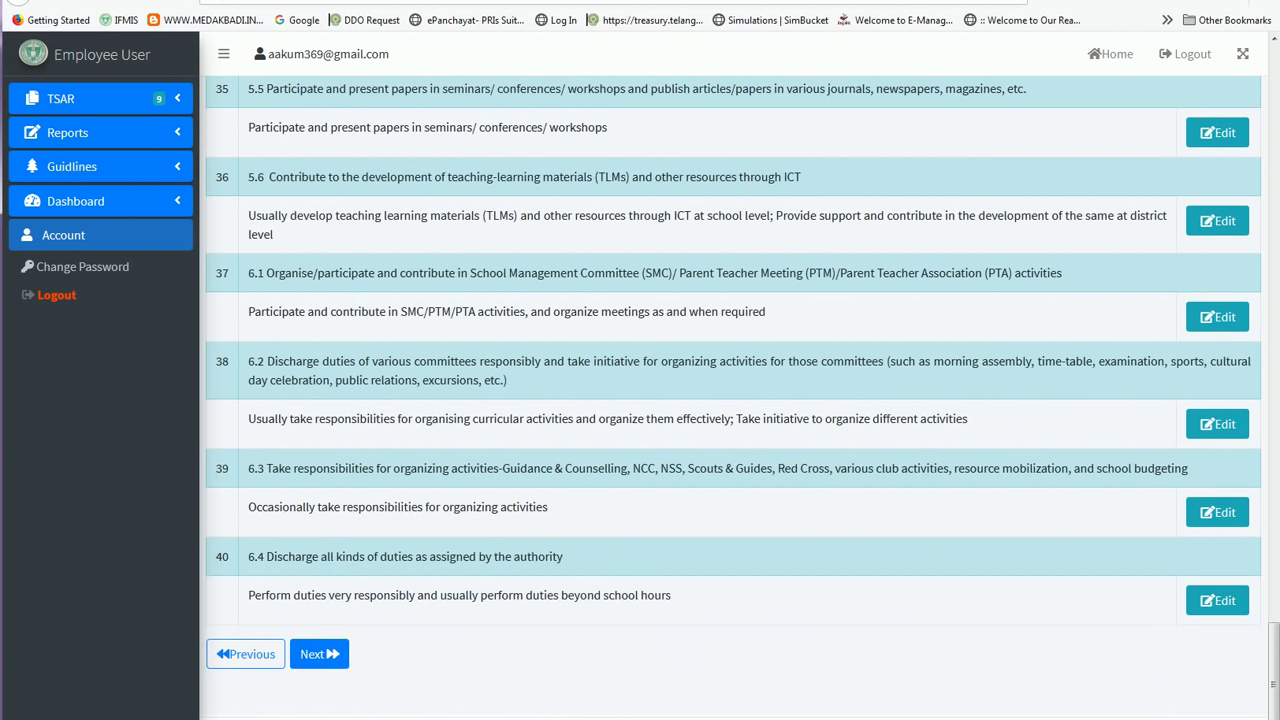
key(Return)
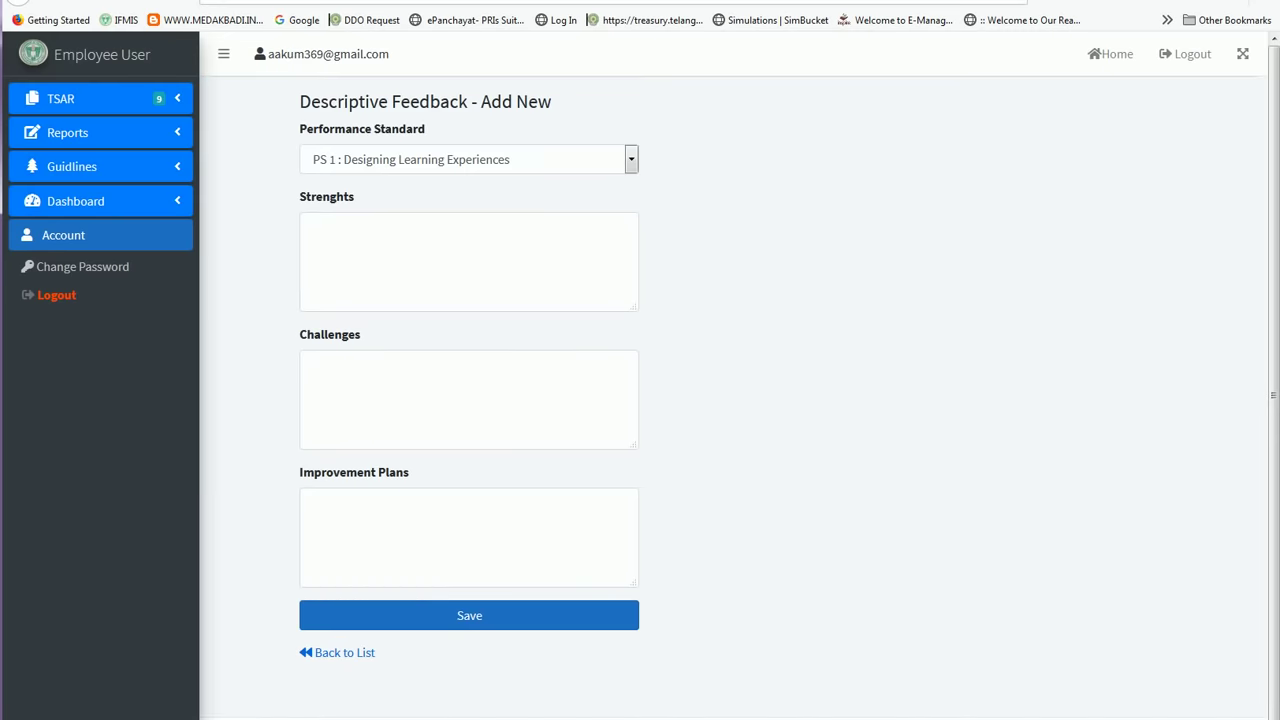
Step: Keep PS 1: Designing Learning Experiences as the selected performance standard
key(alt+Down)
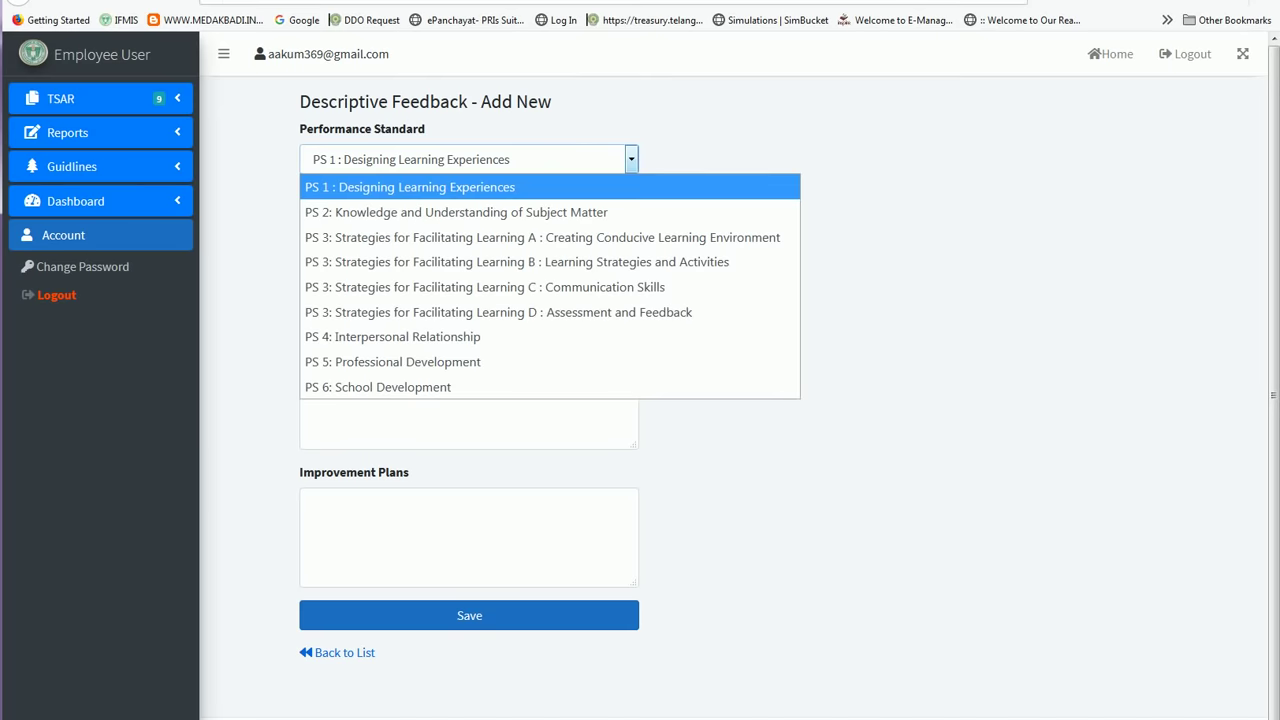
key(Return)
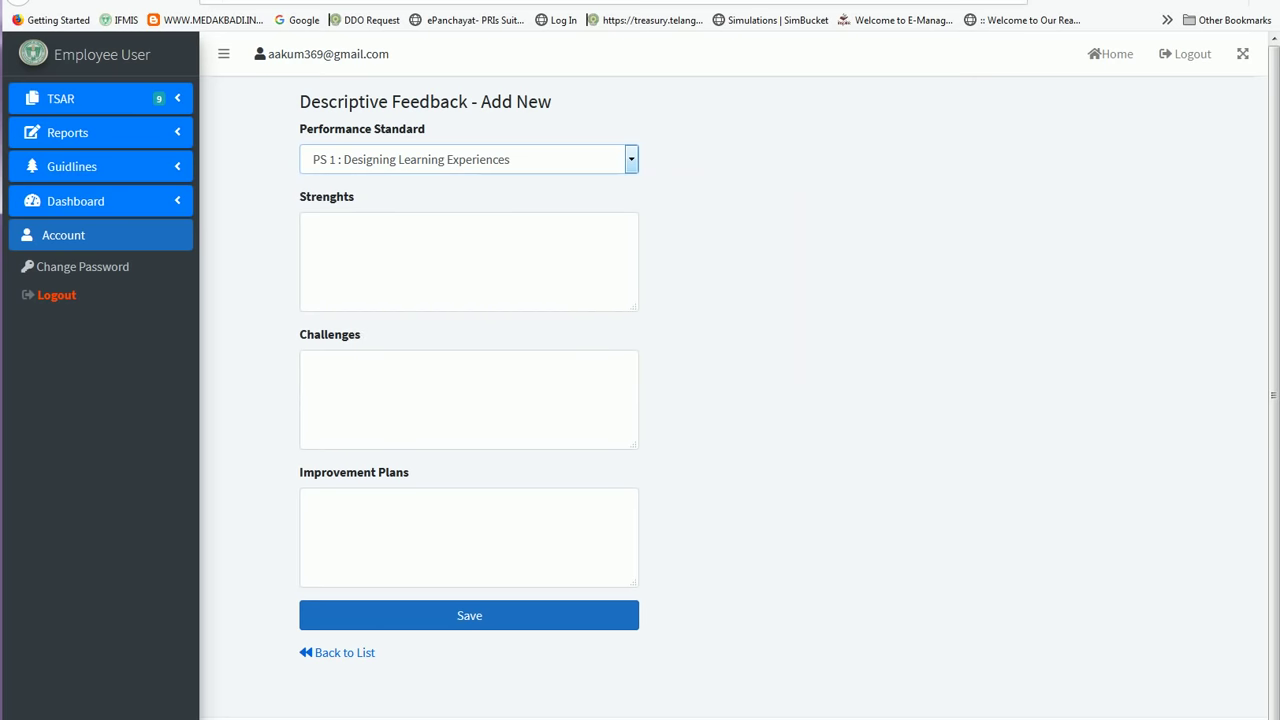
click(310, 227)
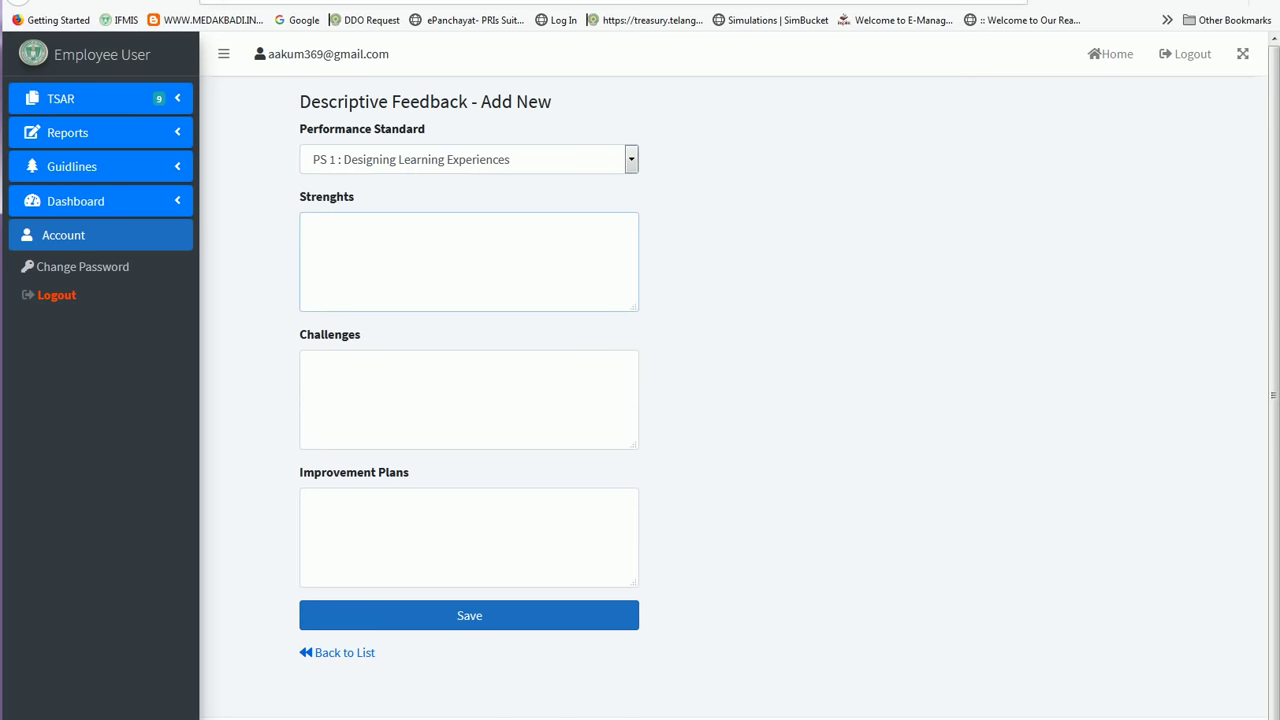
key(shift+Tab)
key(alt+Down)
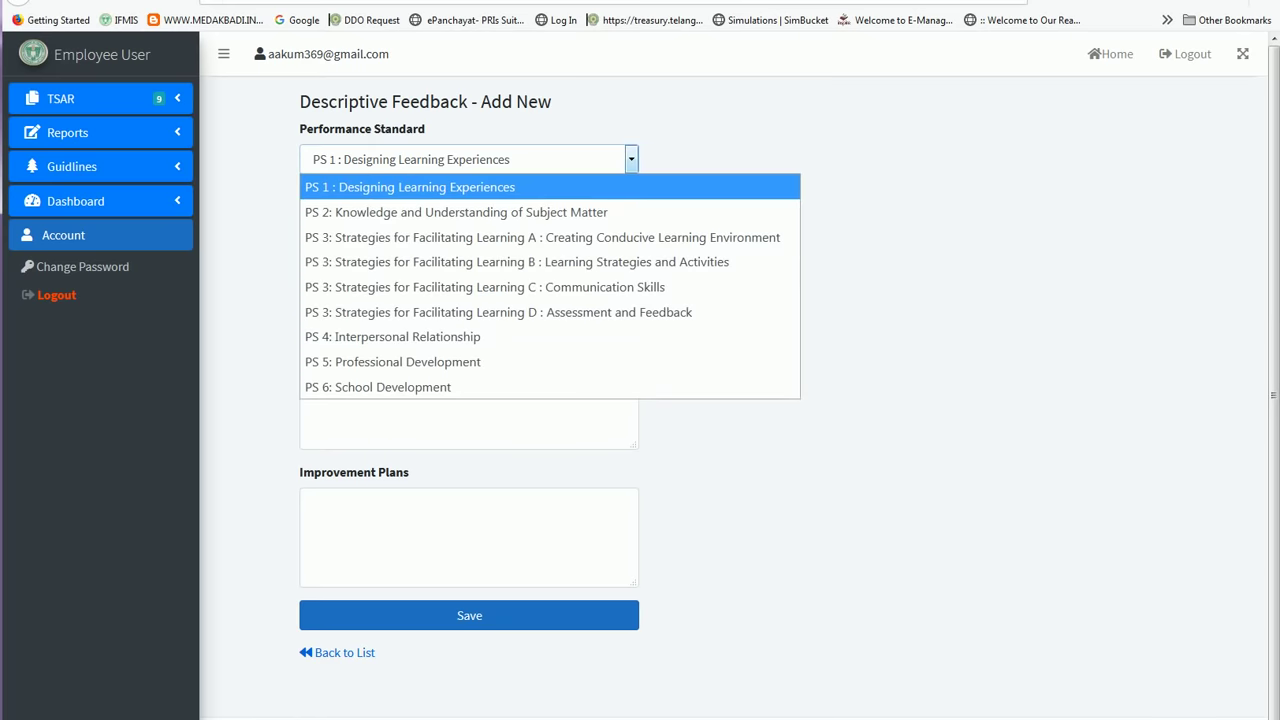
key(Escape)
Step: Enter A for strengths, challenges and improvement plans, and save the PS 1 feedback
key(Tab)
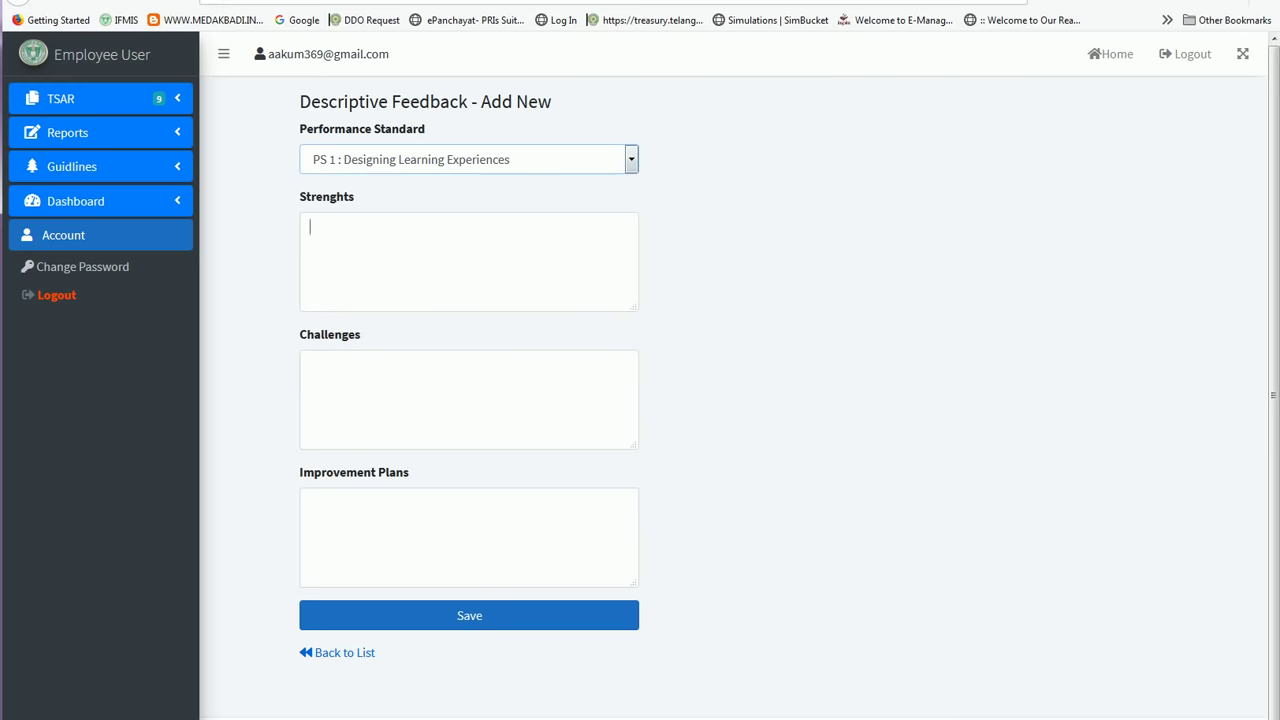
text(A)
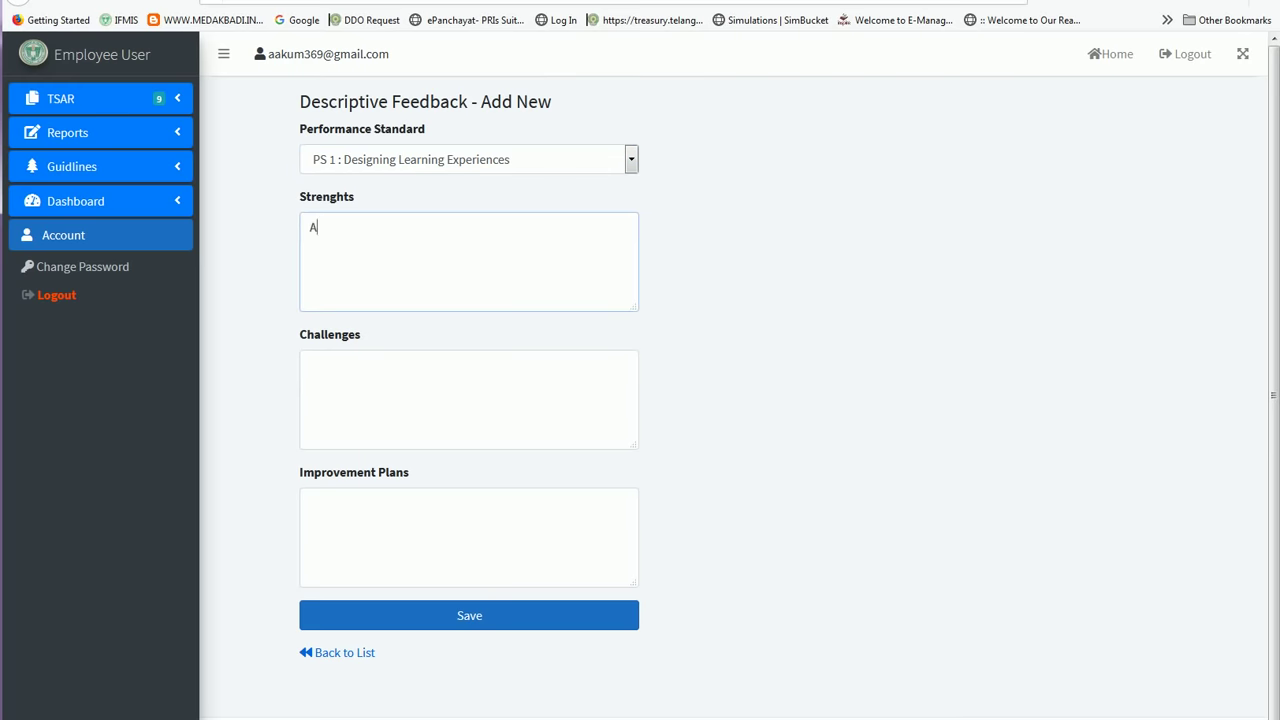
key(Tab)
text(A)
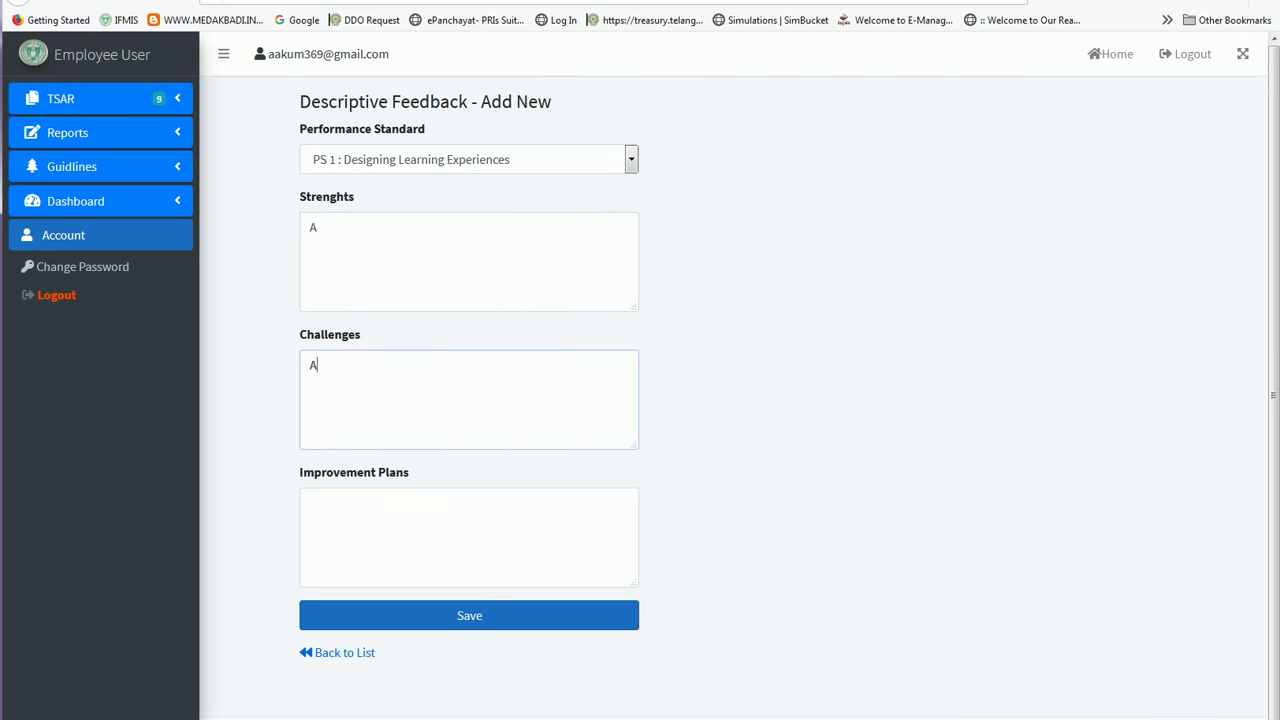
key(Tab)
text(A)
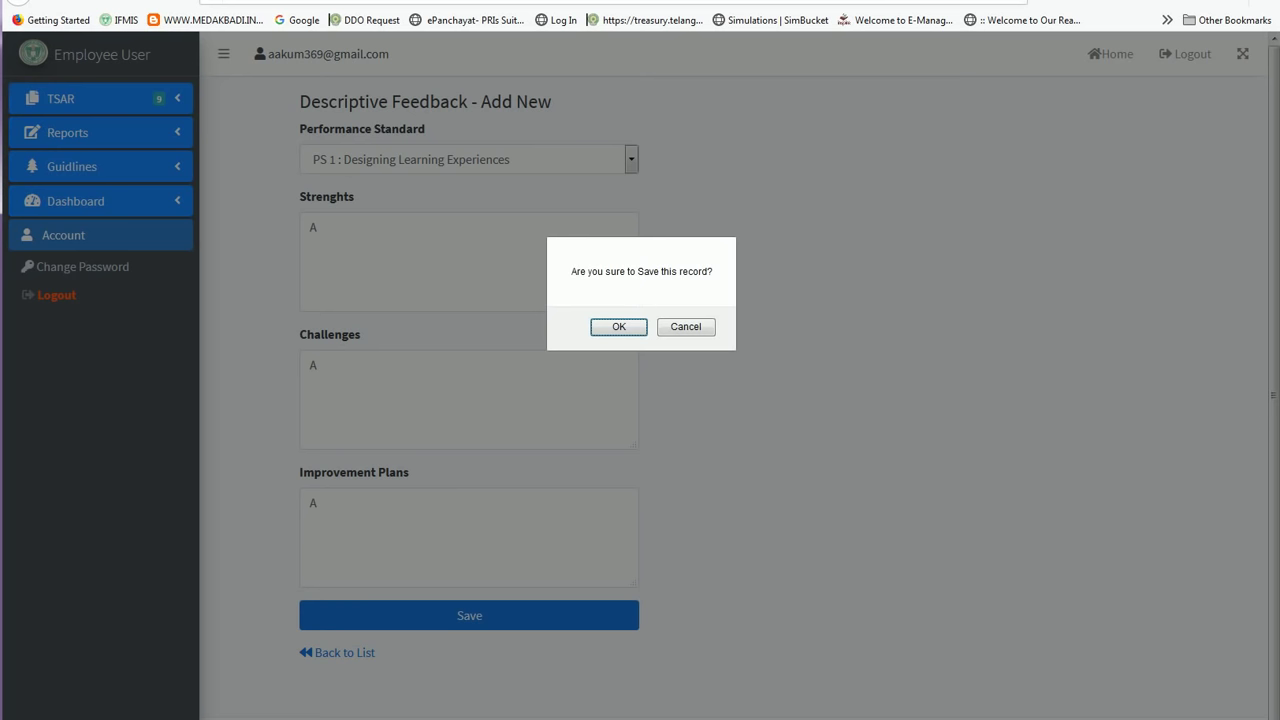
key(Return)
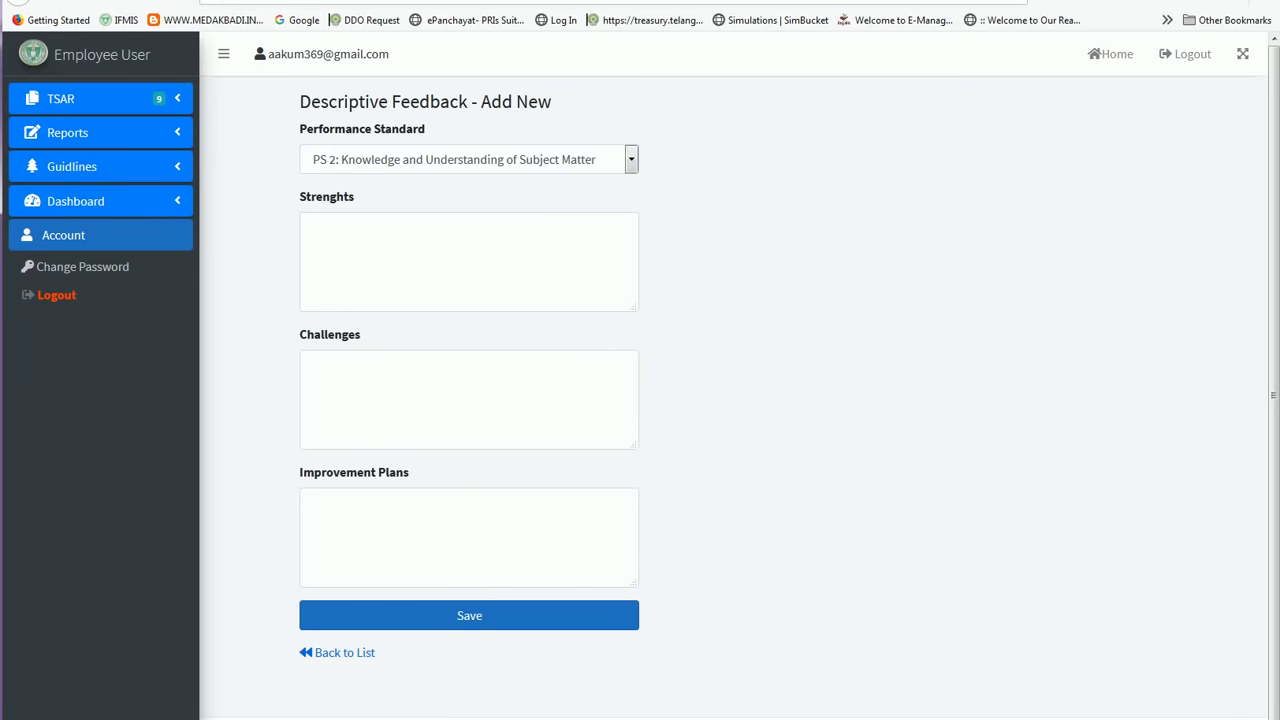
Step: Save PS 2 feedback with strengths 3, challenges S and improvement plans X
click(310, 227)
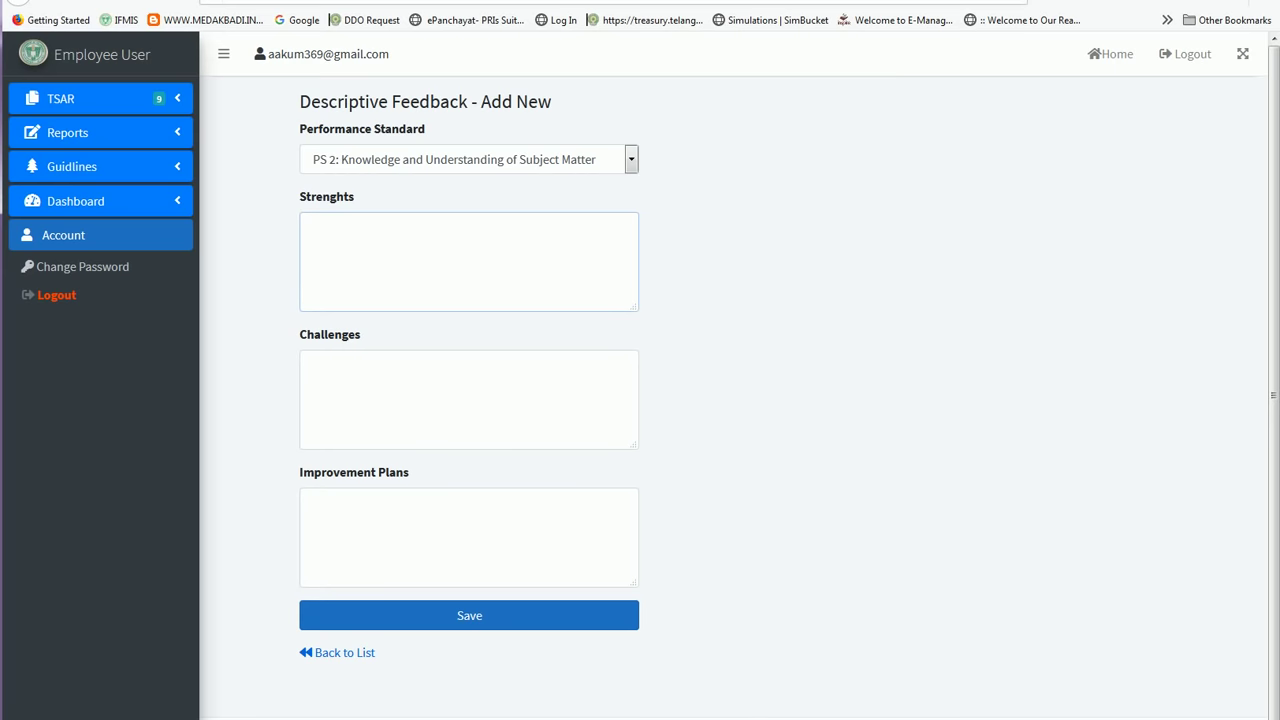
text(3)
click(312, 365)
text(S)
click(310, 502)
text(X)
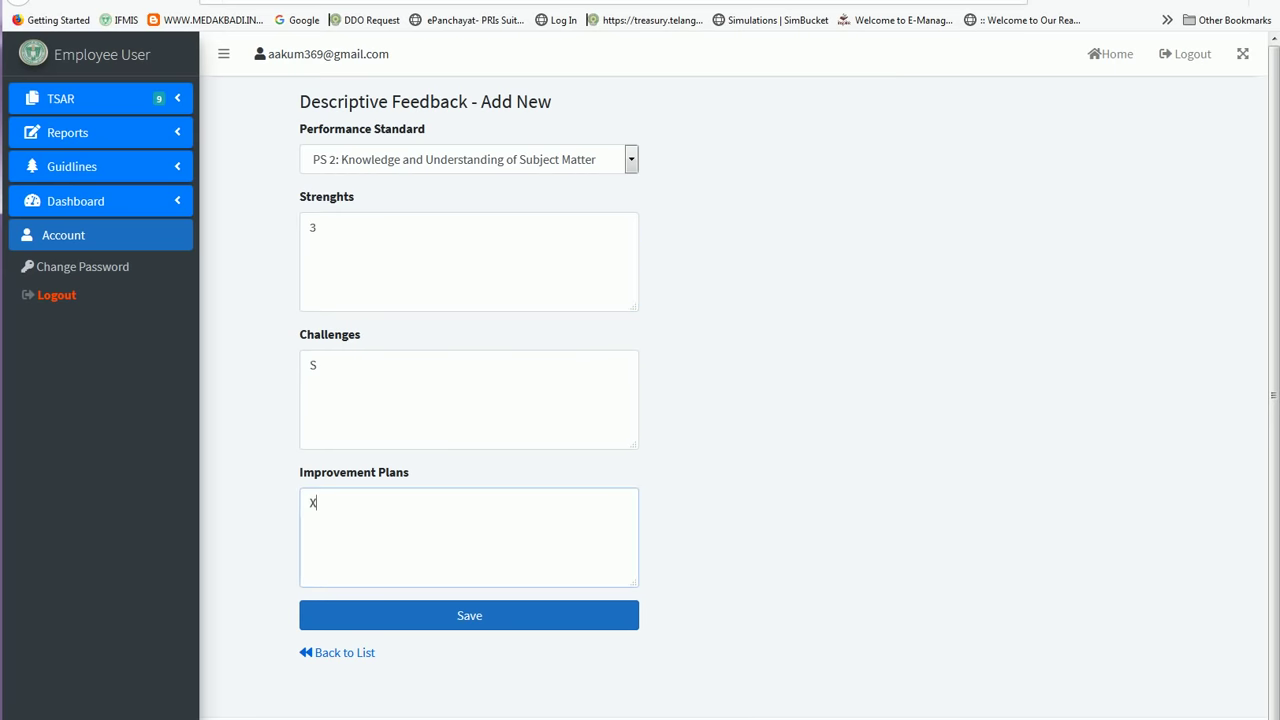
click(469, 615)
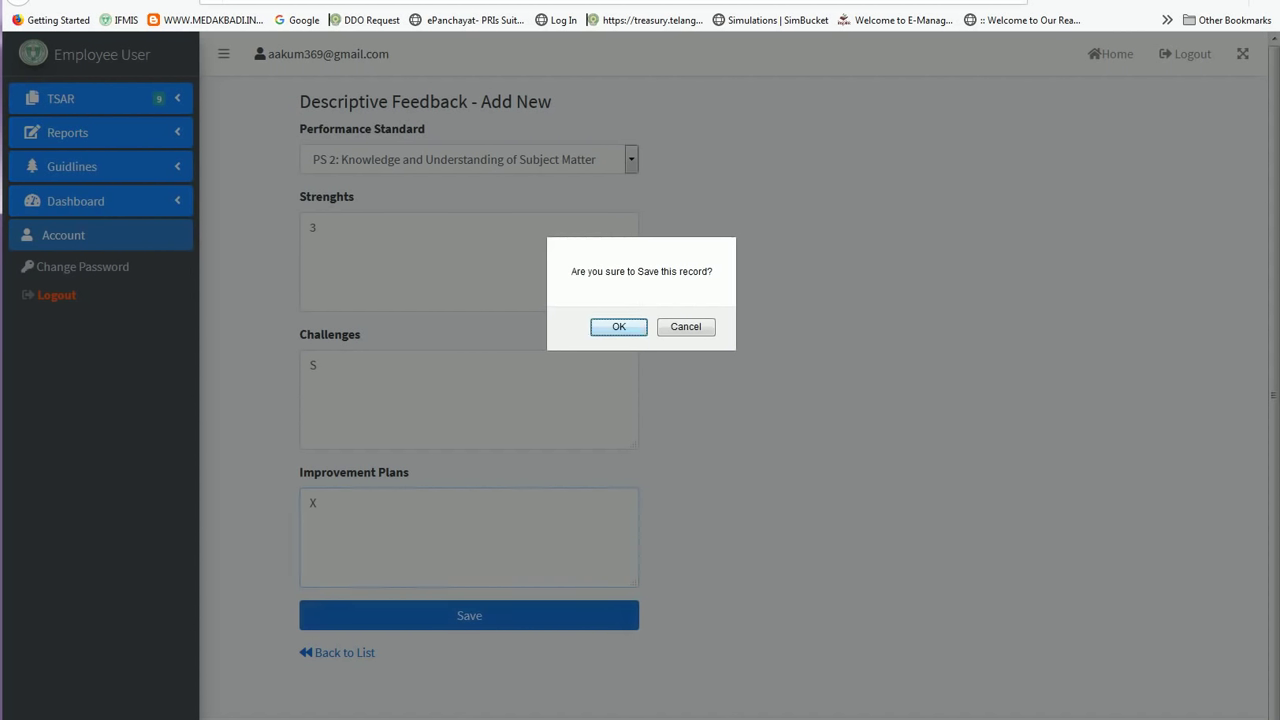
key(Return)
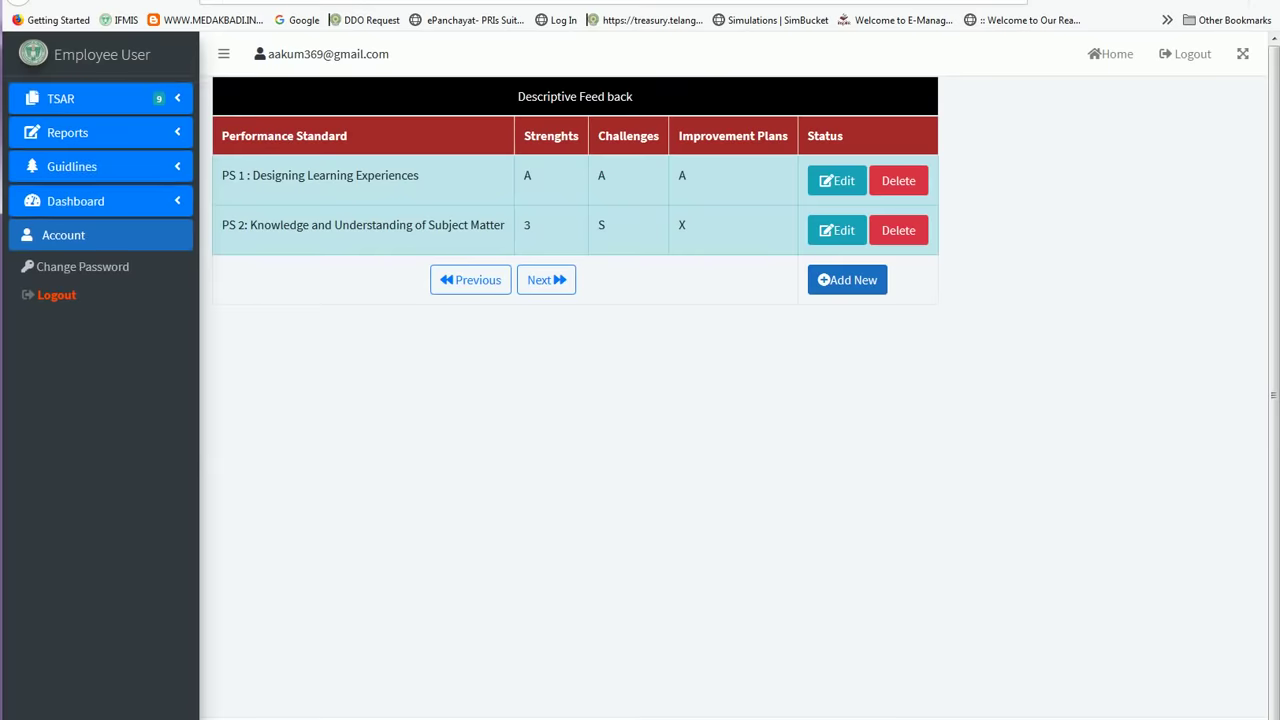
Step: Add and save a PS 3 feedback entry with strengths D, challenges C and improvement plans C
click(847, 280)
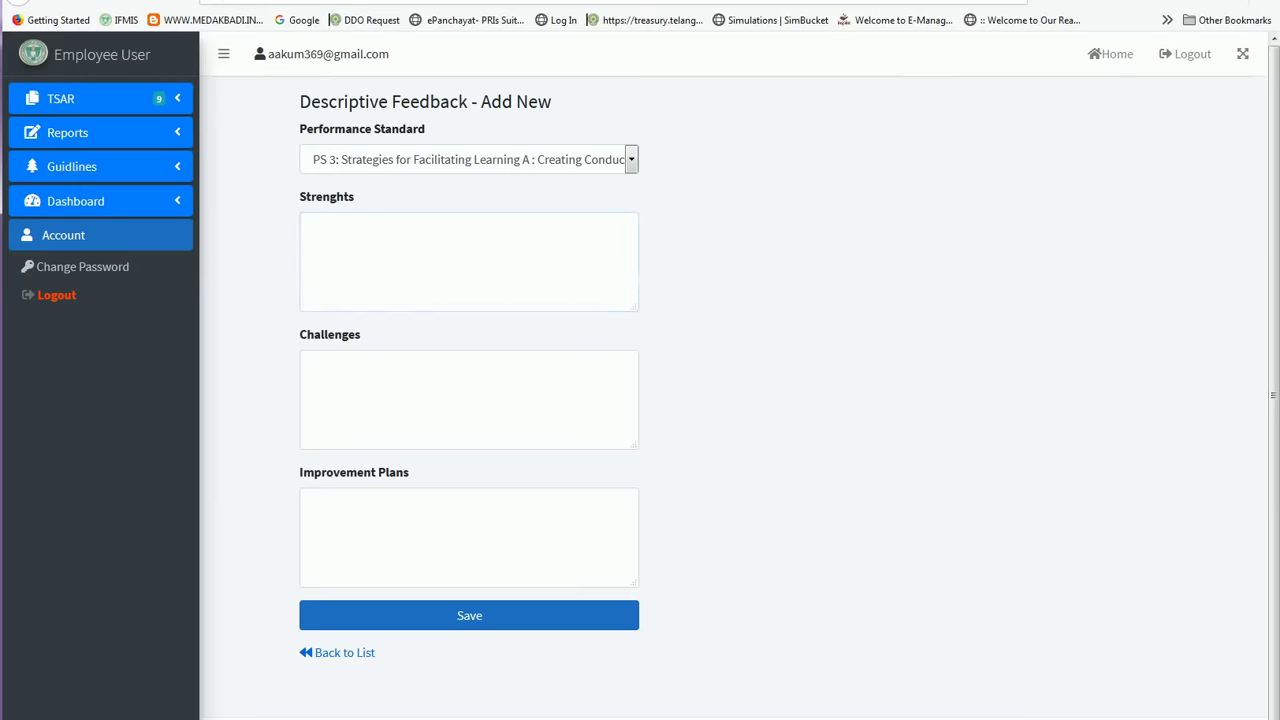
click(468, 260)
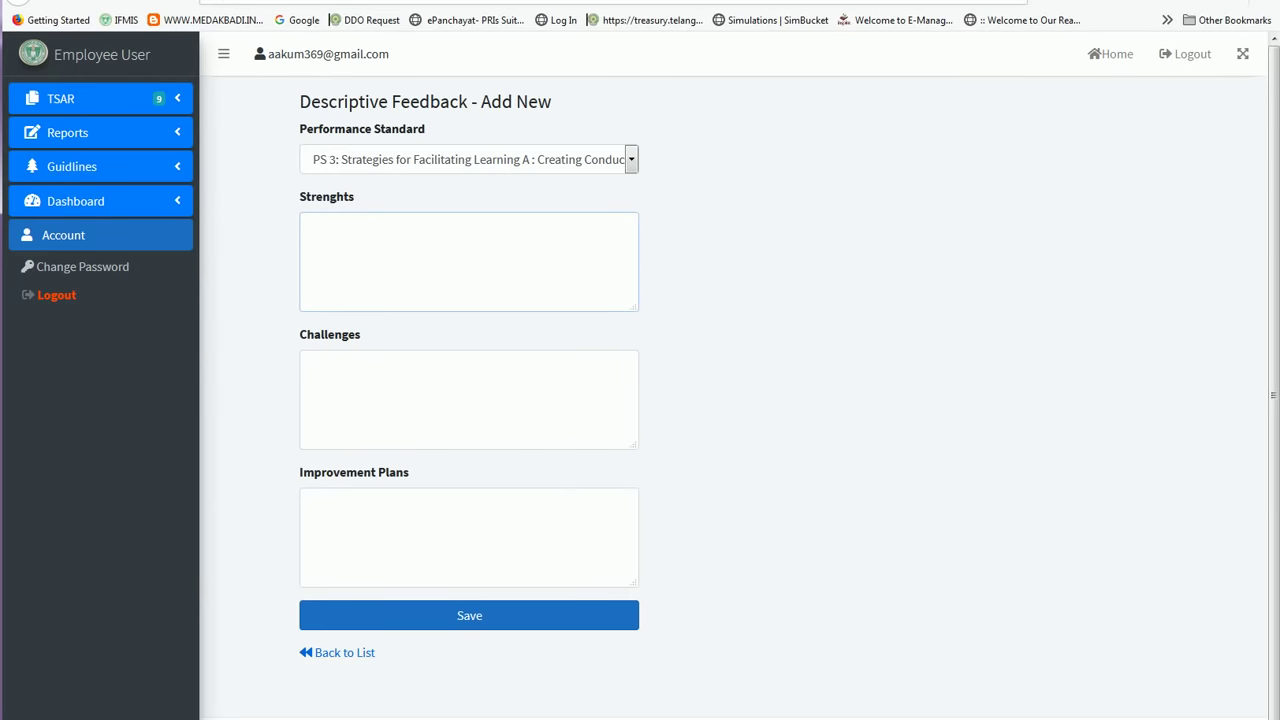
text(D)
click(313, 365)
text(C)
click(313, 502)
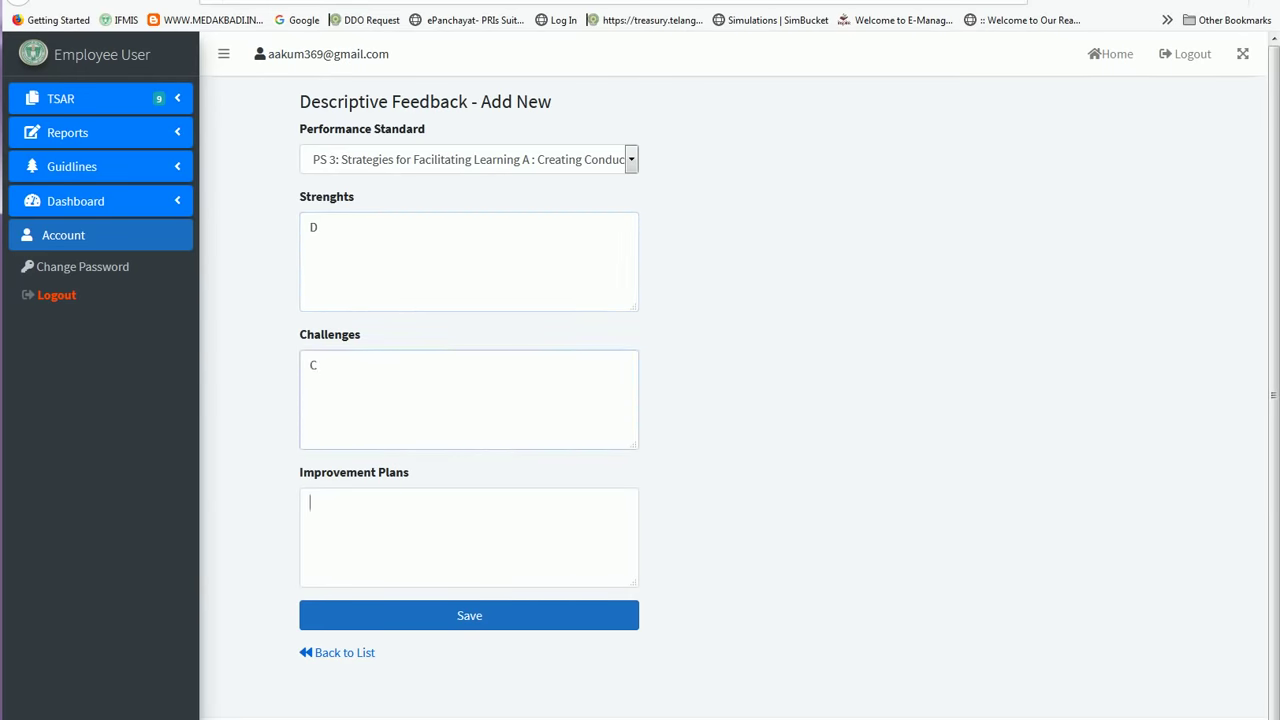
text(C)
click(469, 615)
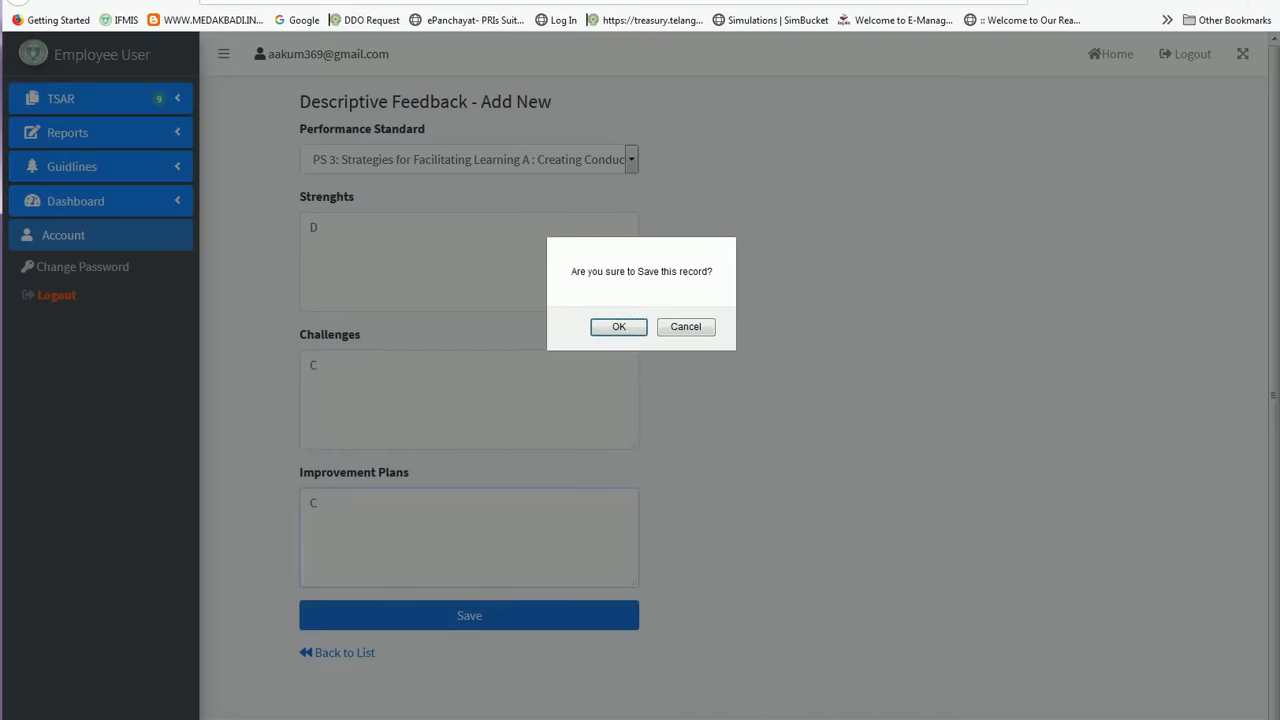
key(Return)
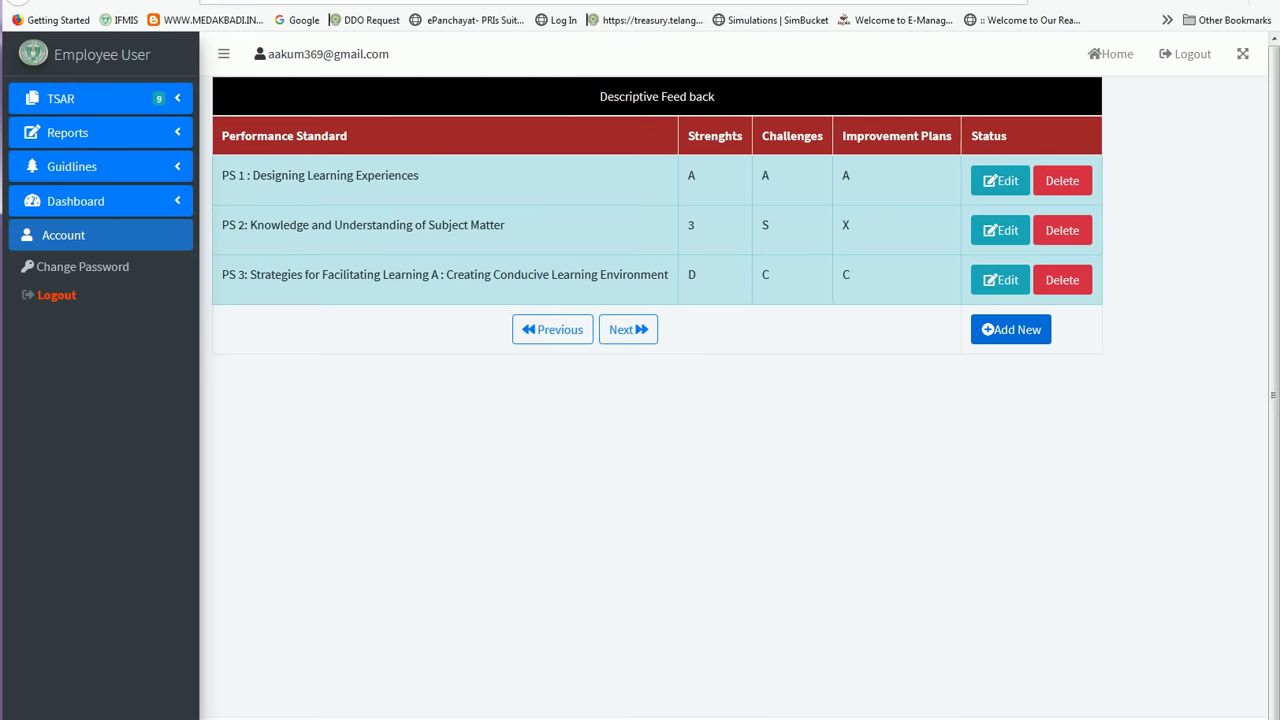
Step: Start a new PS 3 B entry with strengths Q and improvement plans S, and submit it
click(1010, 329)
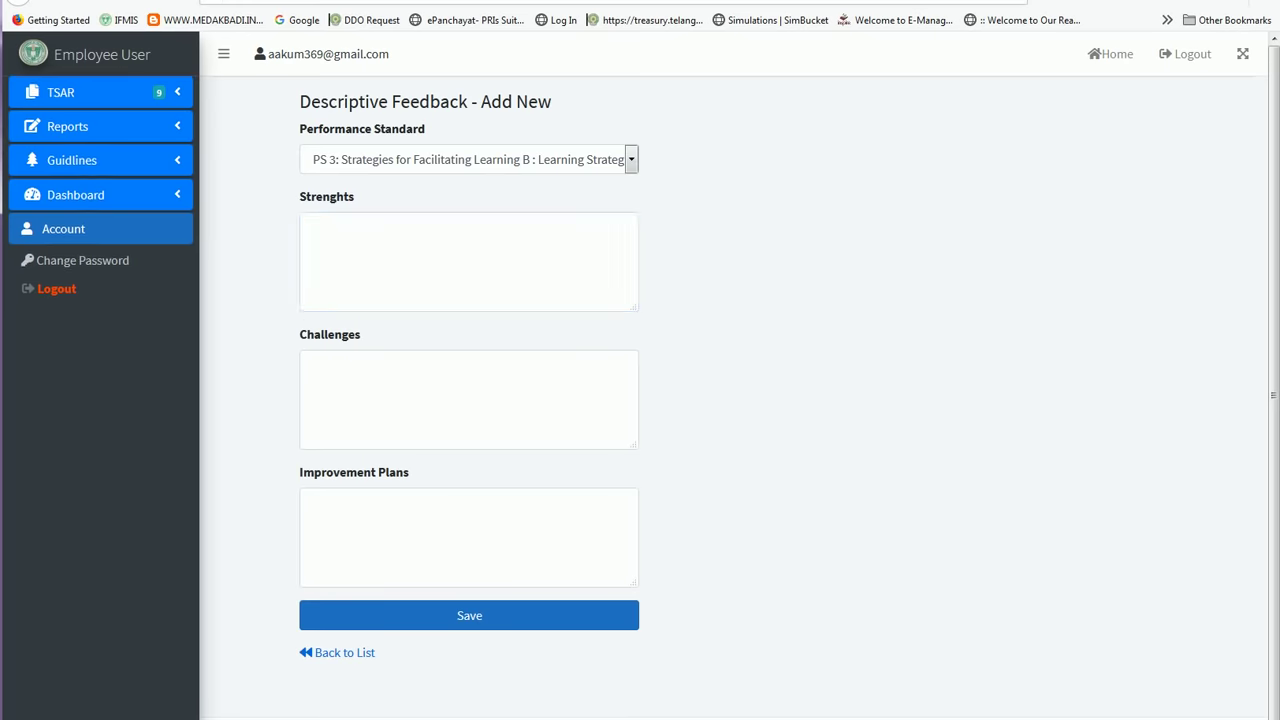
click(468, 261)
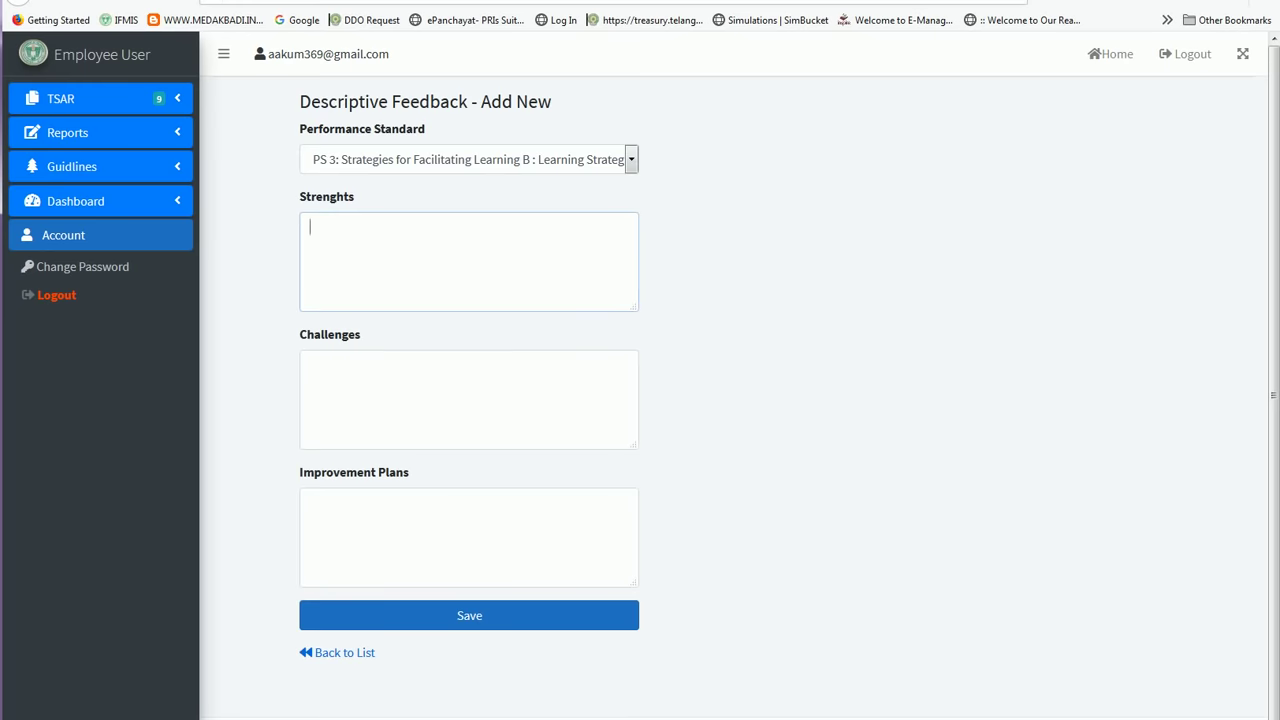
text(Q)
click(310, 503)
text(S)
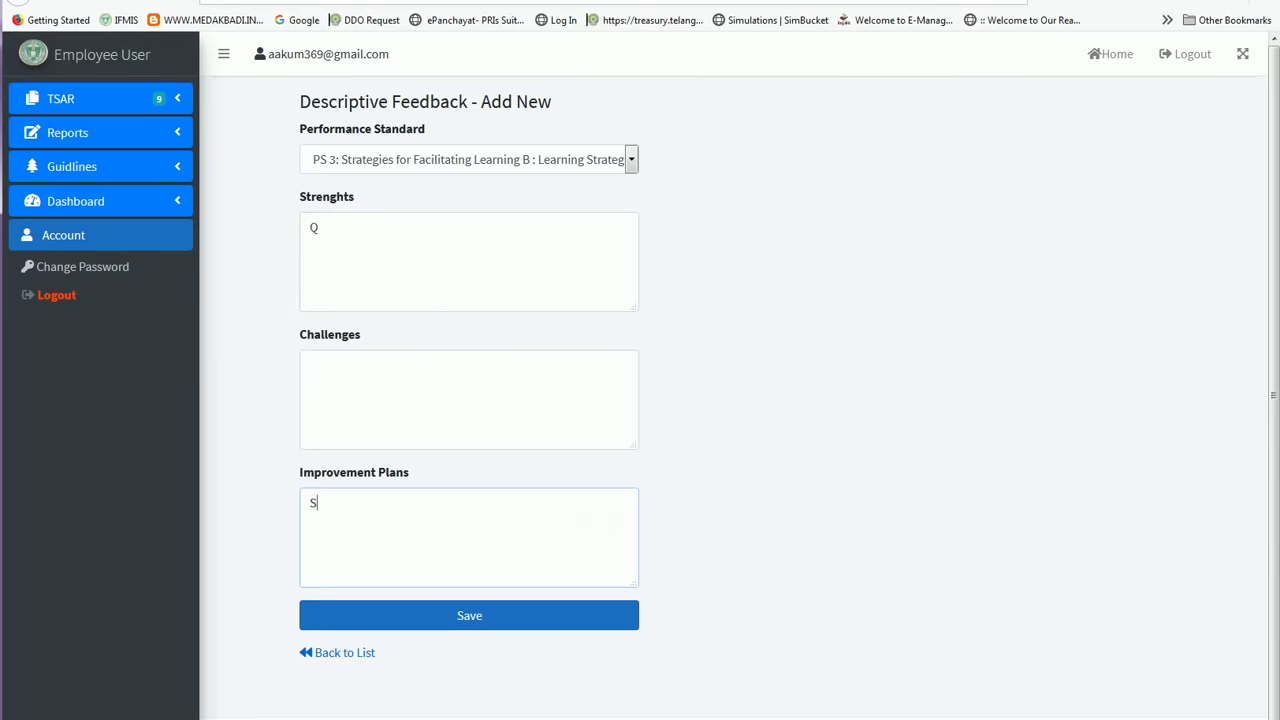
key(Tab)
key(Return)
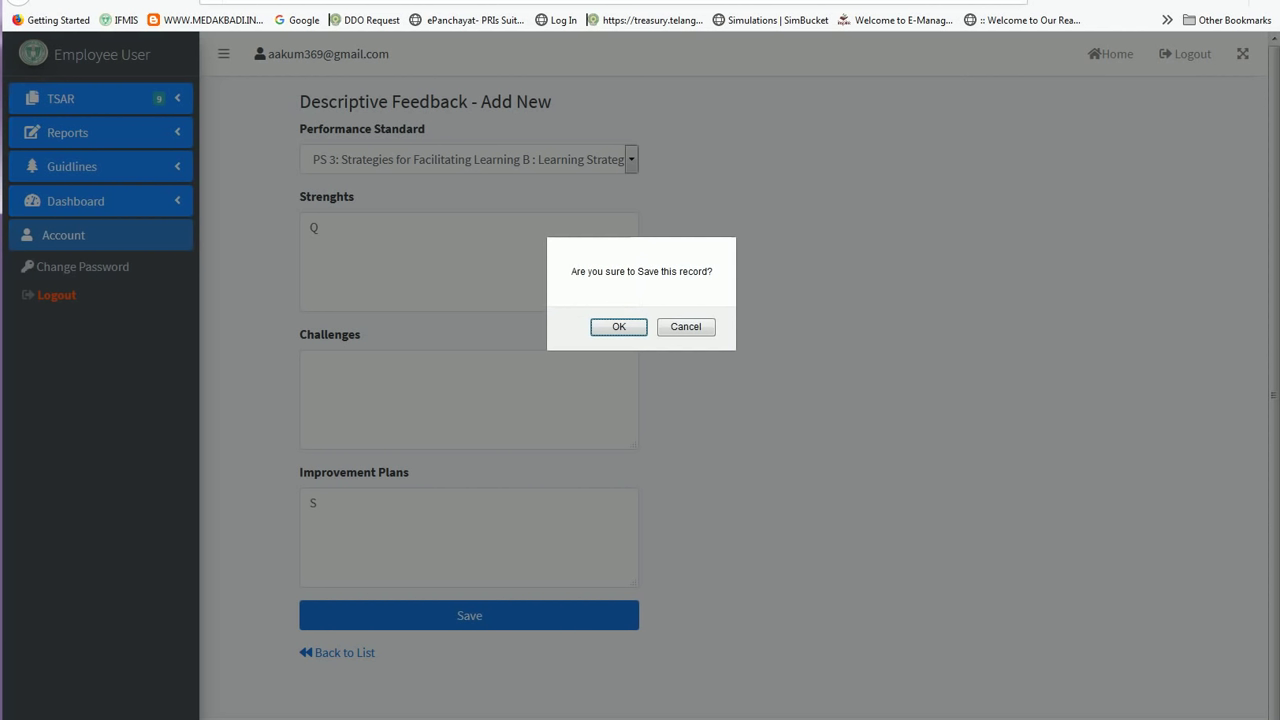
key(Return)
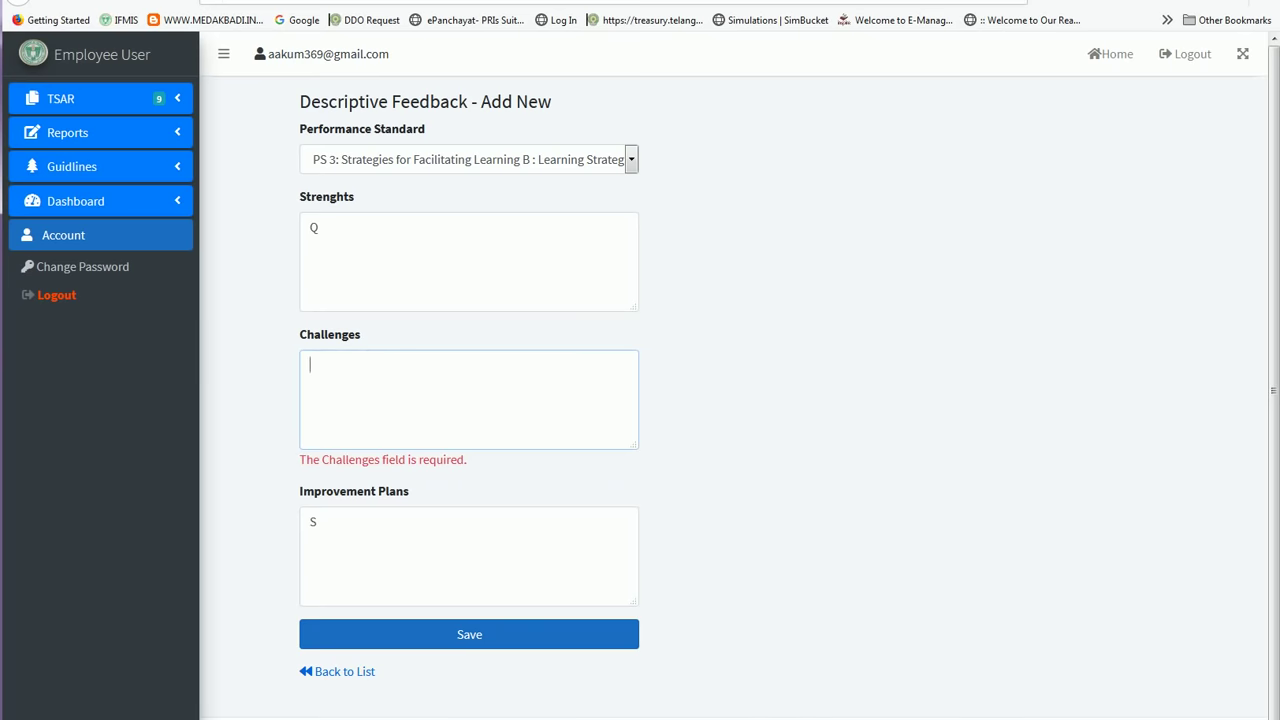
Step: Add F as challenges and save the PS 3 B feedback
text(F)
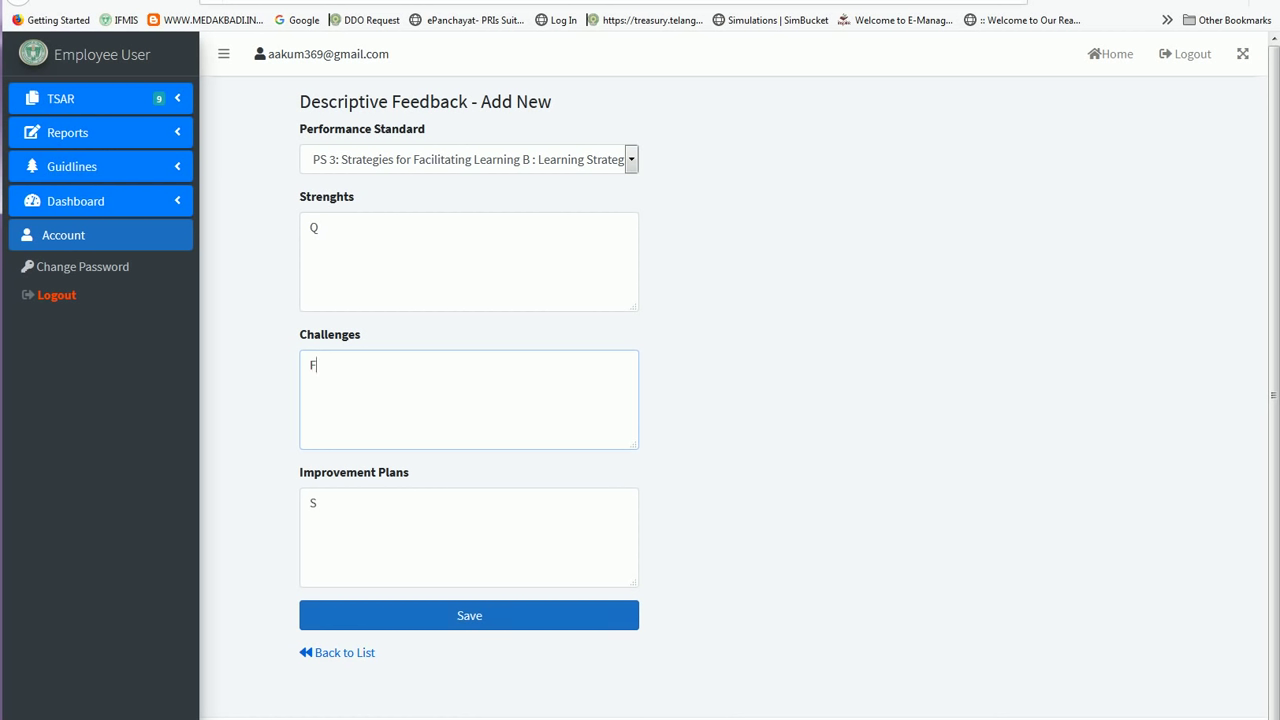
click(469, 615)
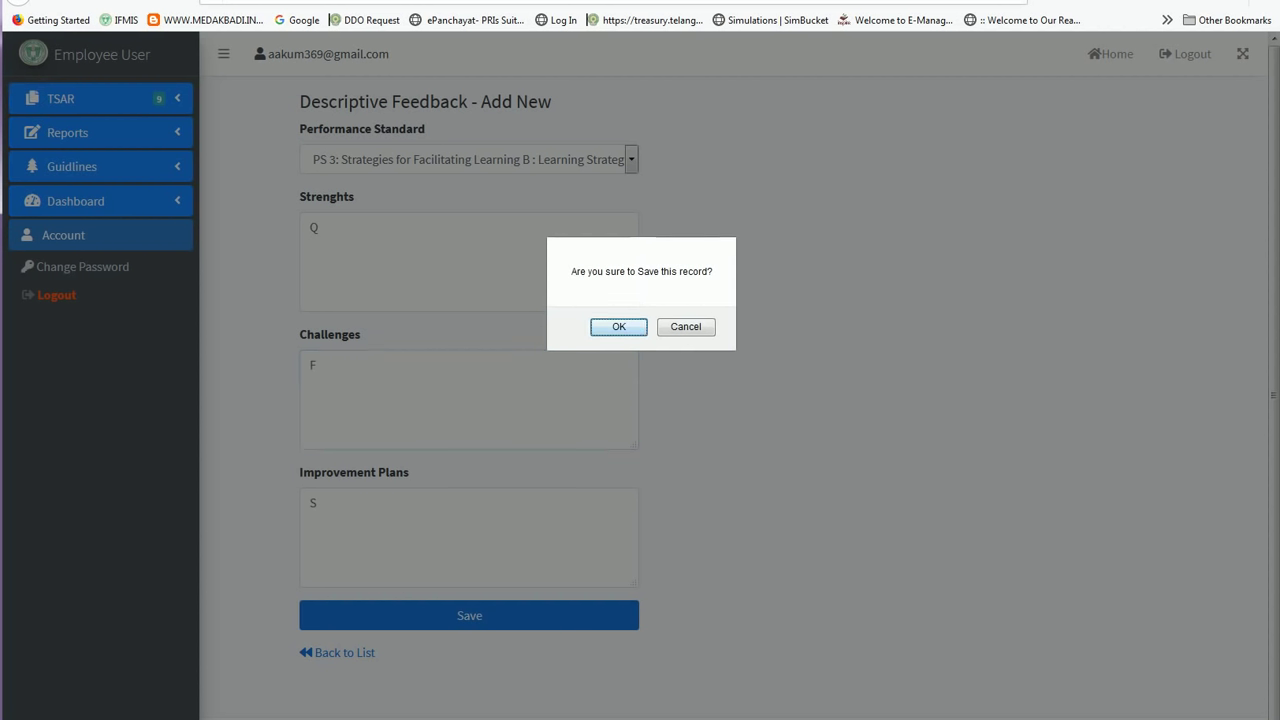
key(Return)
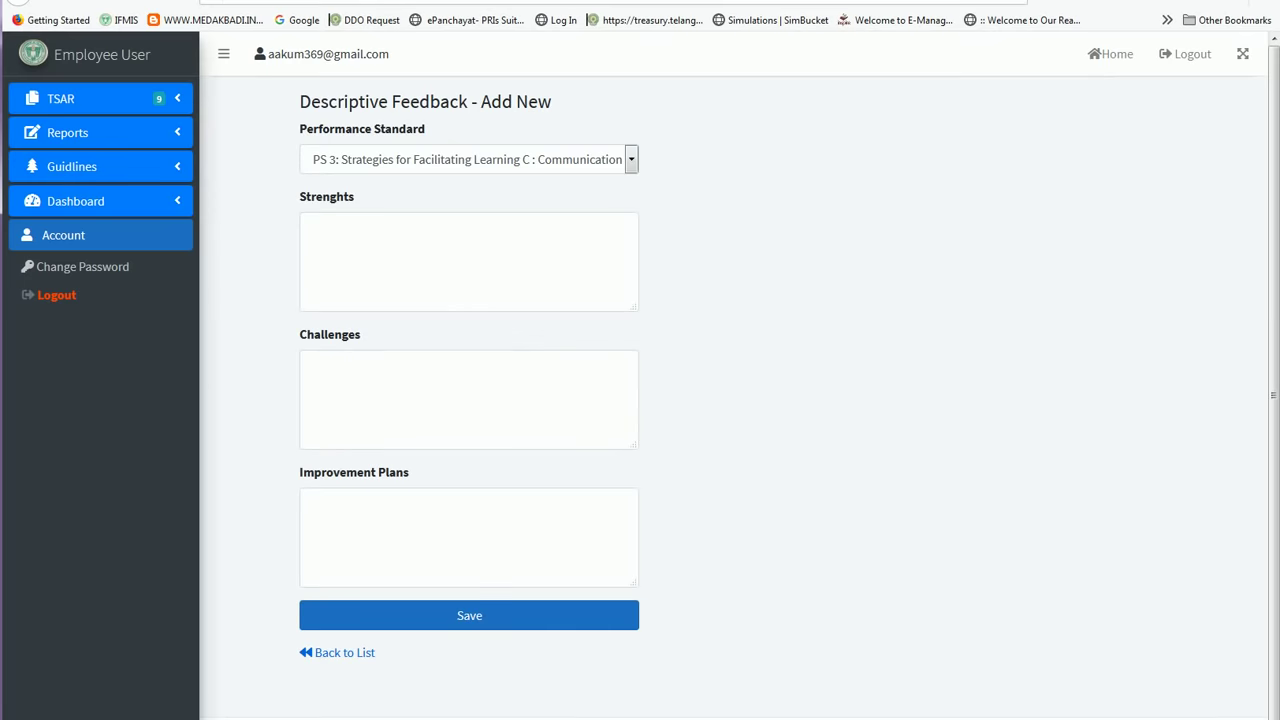
Step: Choose PS 3 C Communication Skills and enter strengths GOOD and challenges HAVE TO IMPROVE
key(alt+Down)
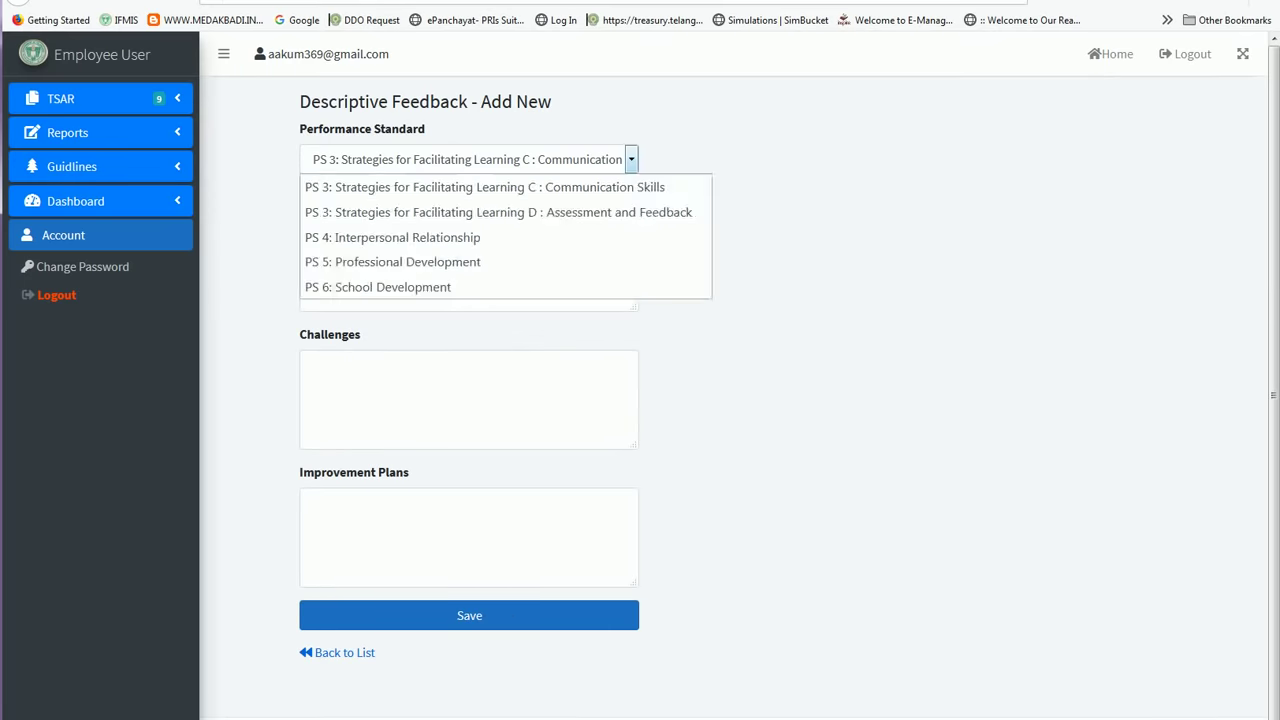
key(Down)
key(Down)
key(Up)
key(Up)
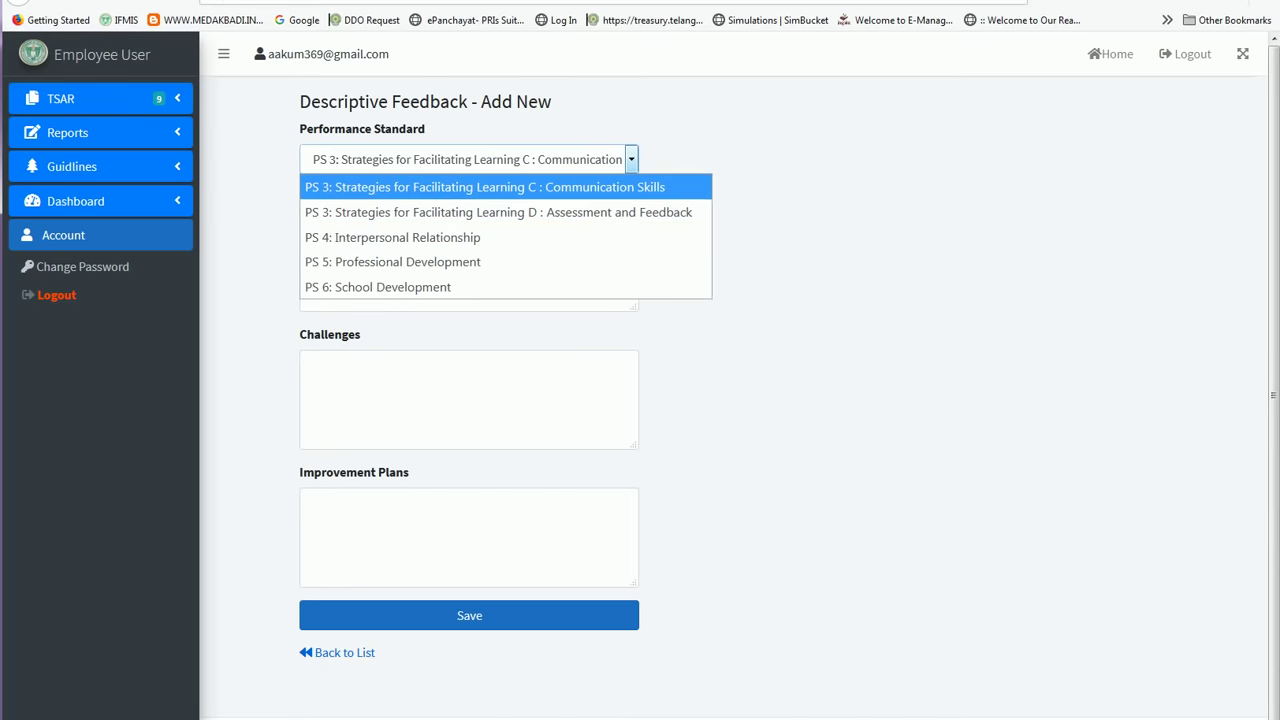
key(Down)
key(Up)
key(Return)
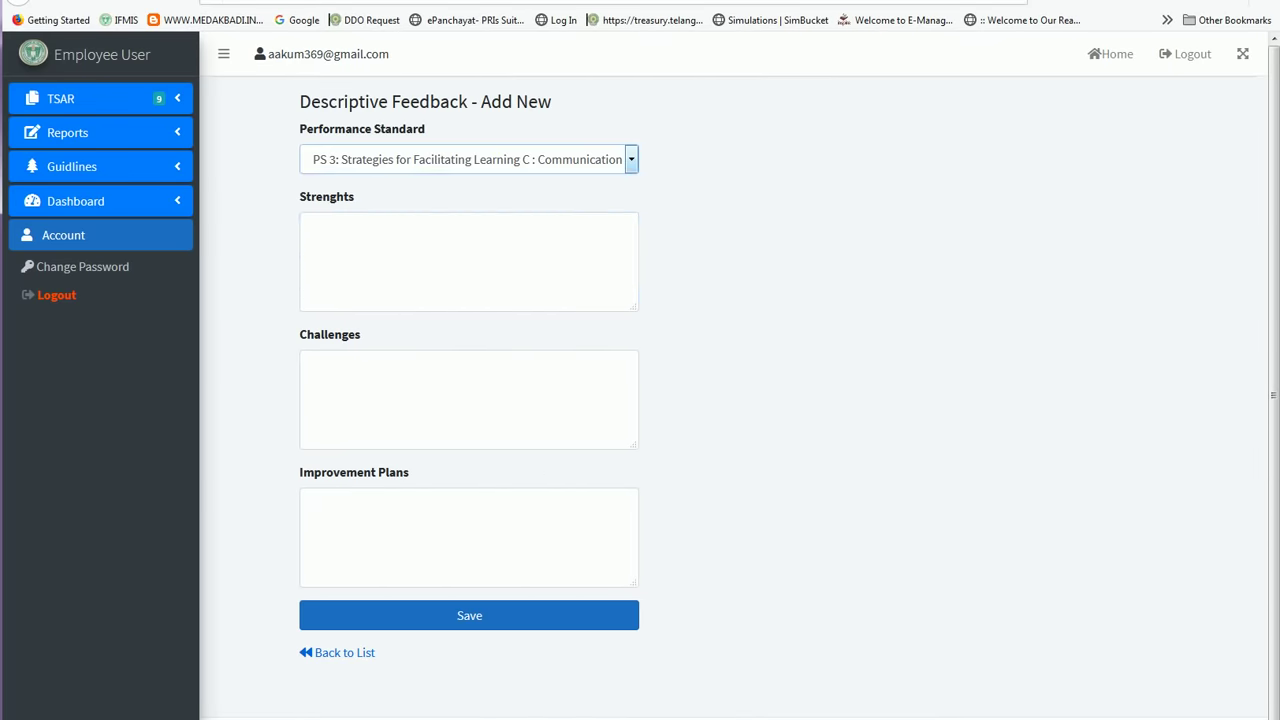
key(Tab)
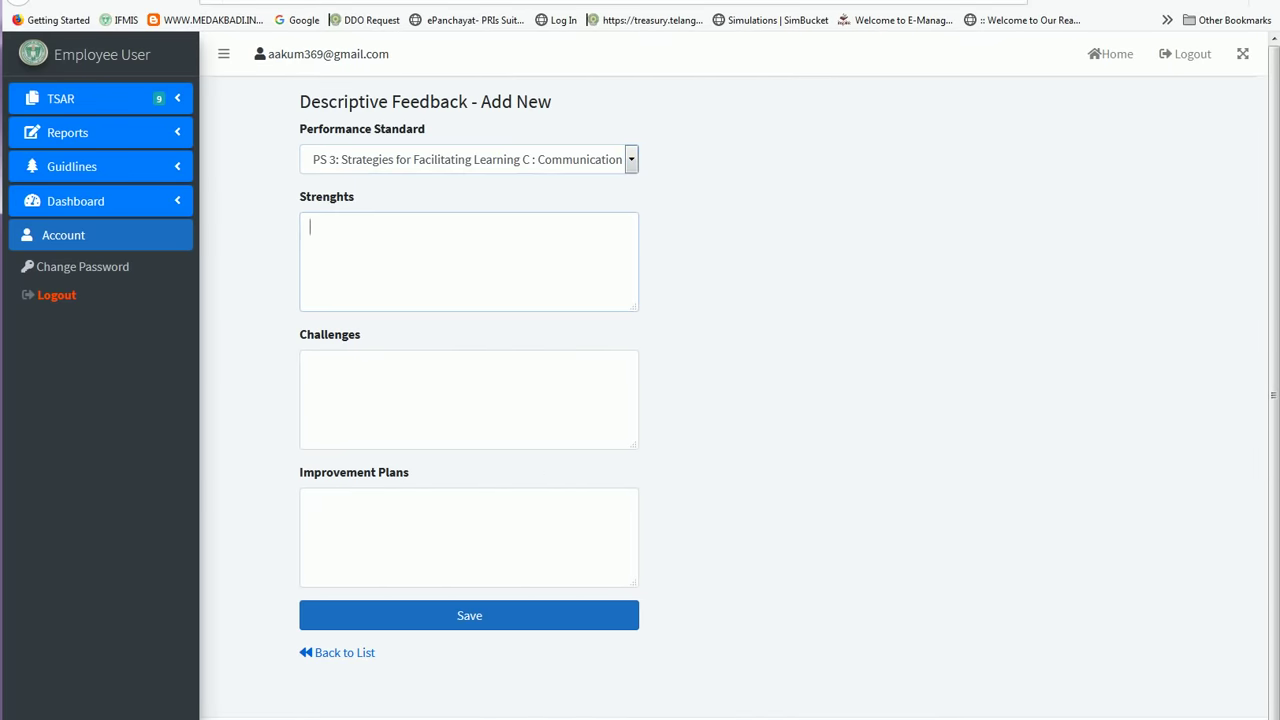
text(GOOD)
key(Tab)
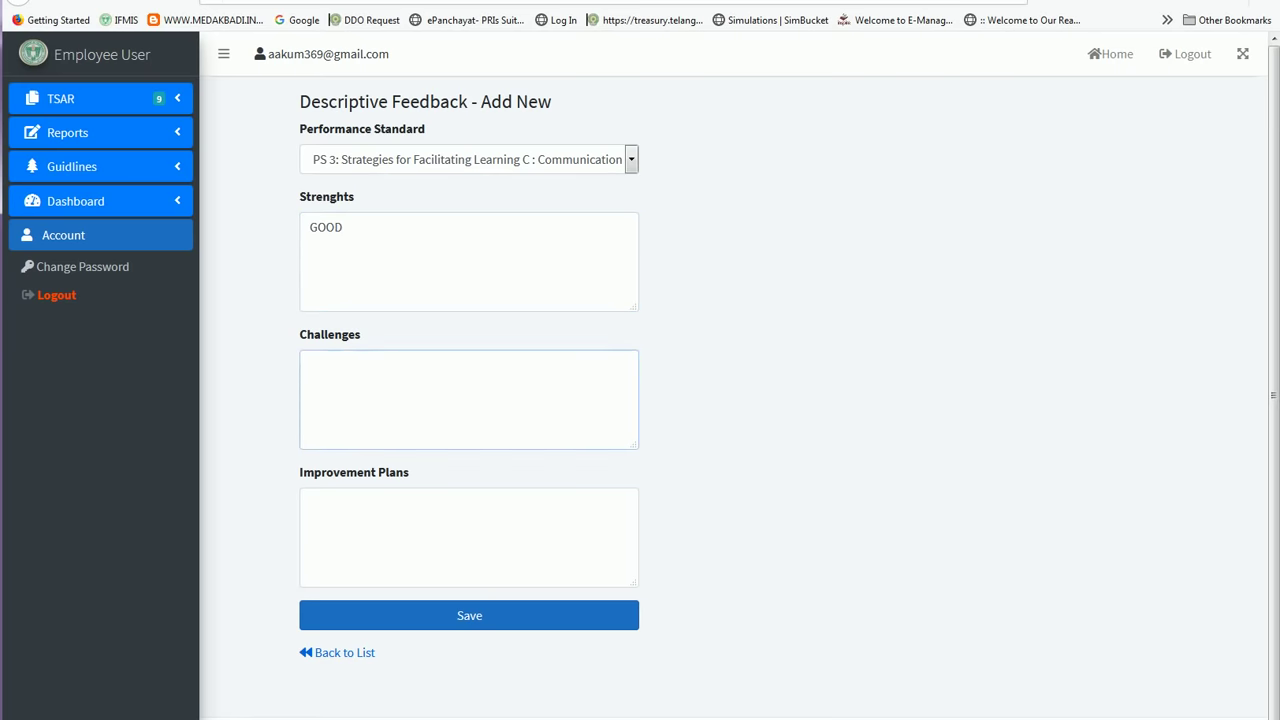
text(HAVE TO IMPROVE)
Step: Enter BEST PLANNING as improvement plans and save the PS 3 C feedback
click(310, 503)
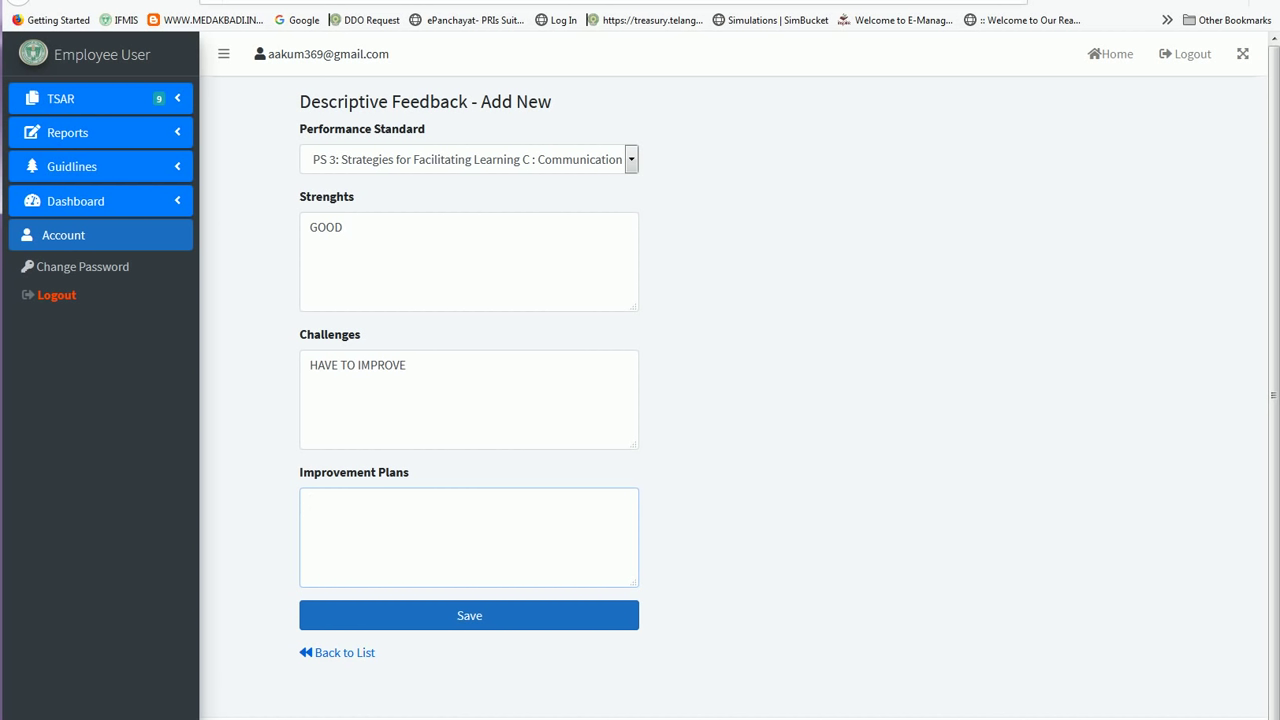
text(PL)
key(BackSpace)
key(BackSpace)
text(BEST PLAA)
key(BackSpace)
text(NNING)
key(Tab)
key(Return)
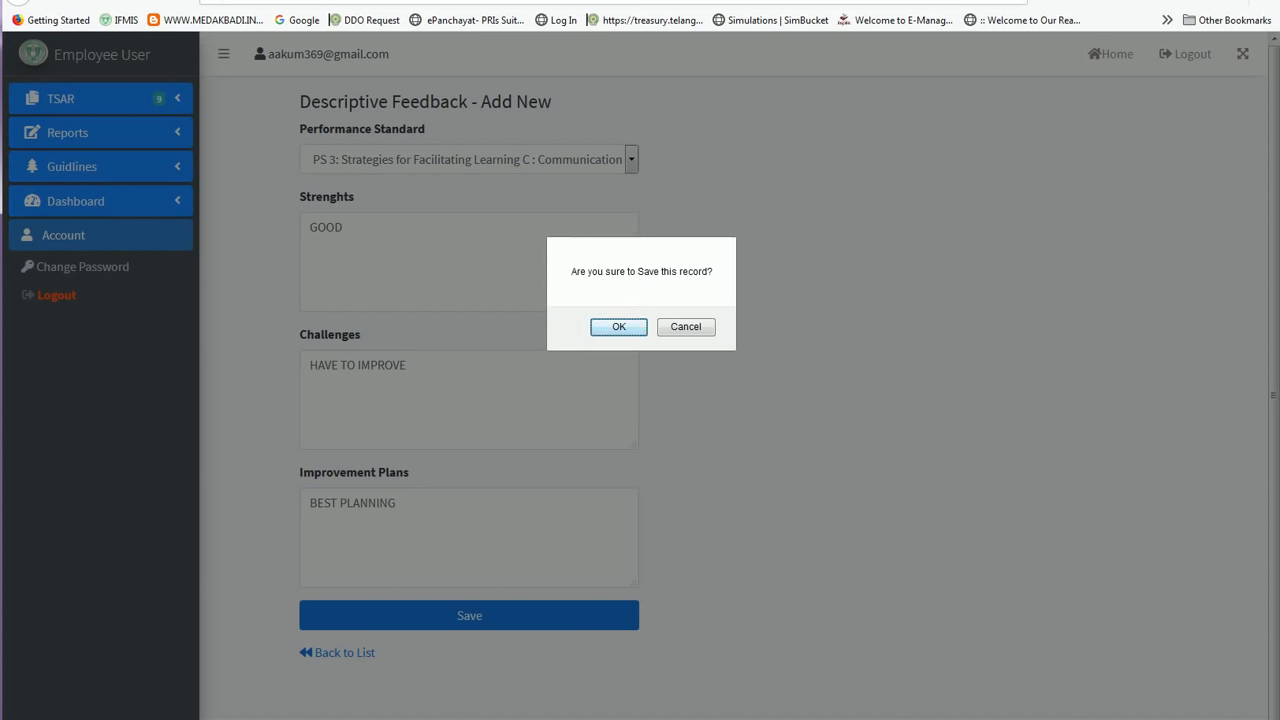
key(Return)
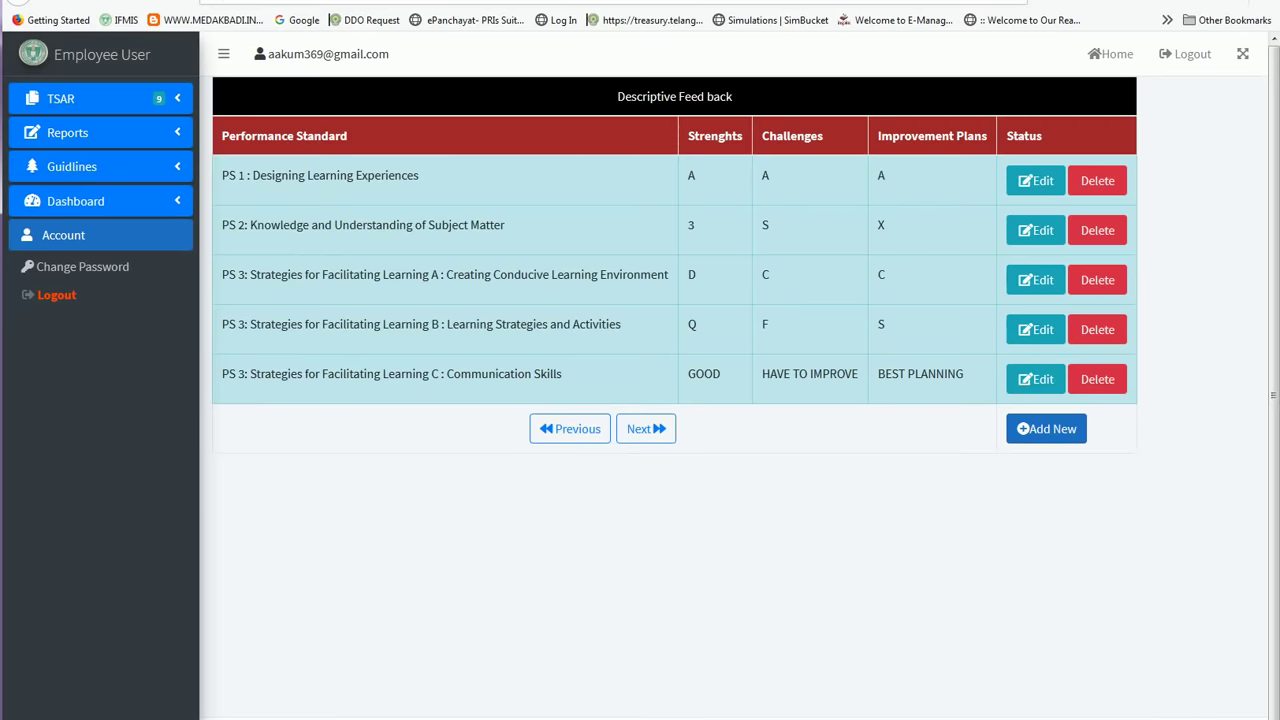
Step: Add a new PS 3 D feedback entry with strengths E, challenges D, improvement plans R, and save it
click(1046, 428)
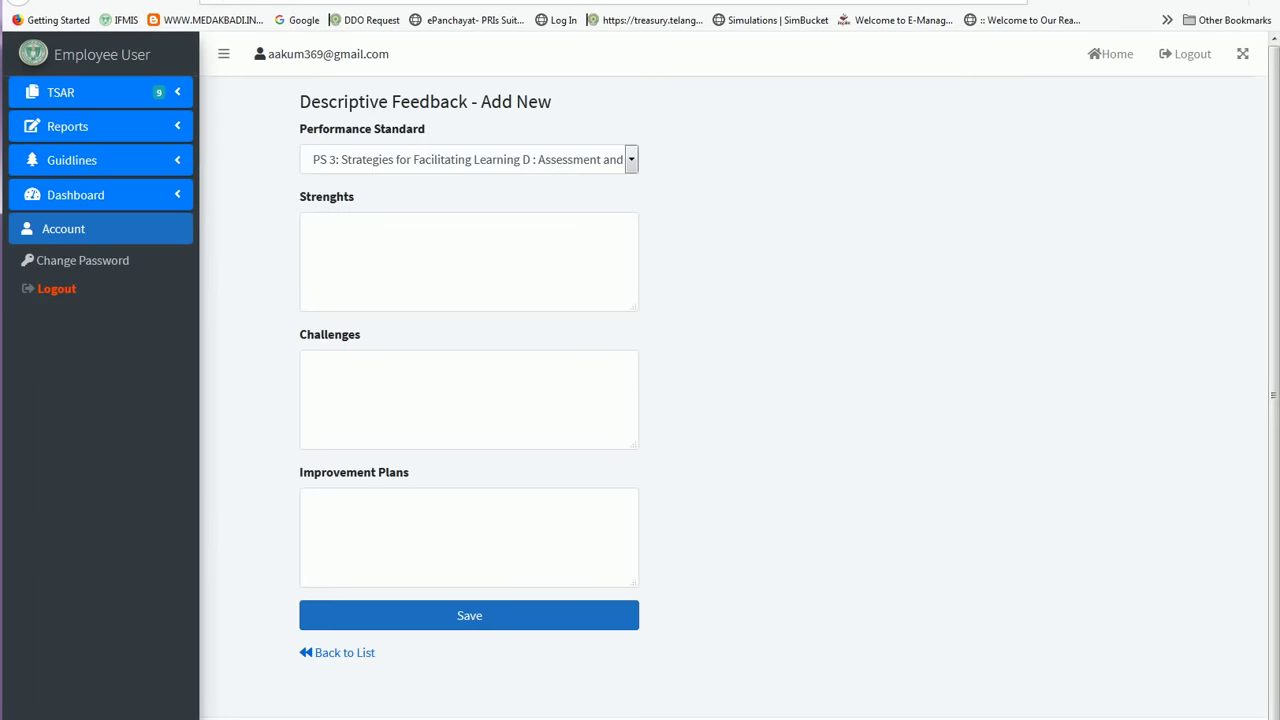
click(312, 227)
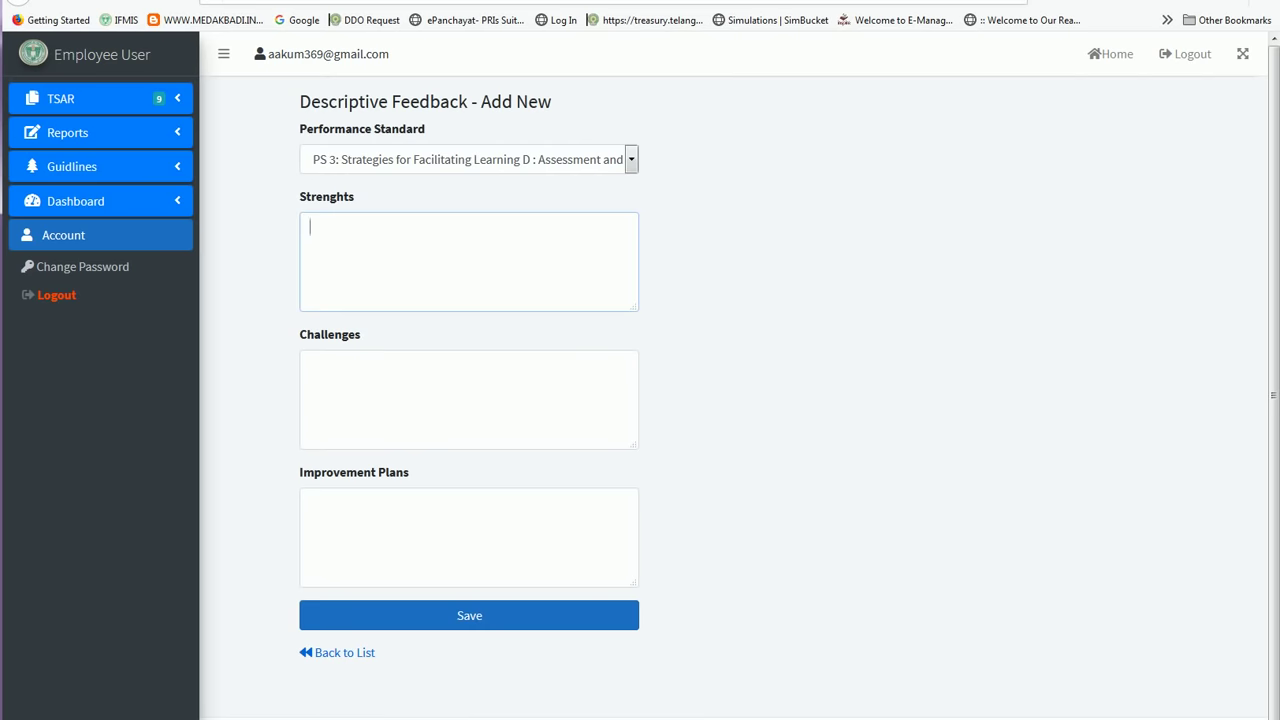
text(E)
click(312, 365)
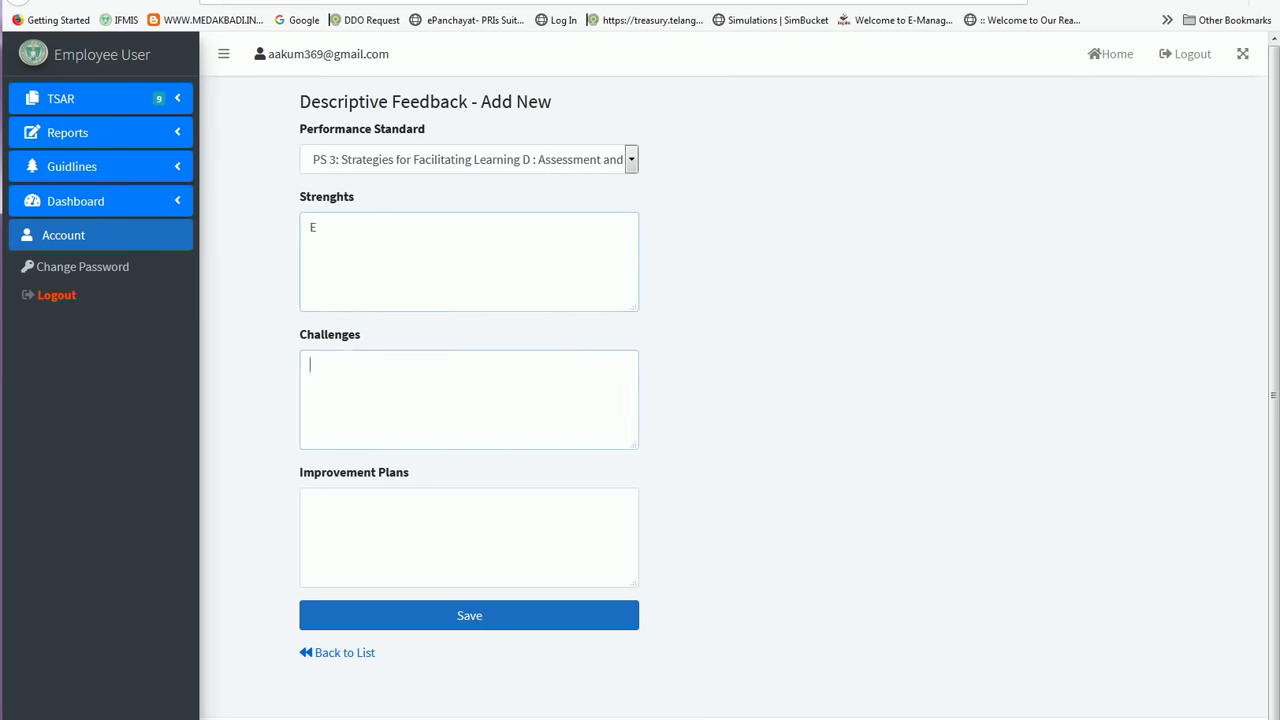
text(D)
click(312, 503)
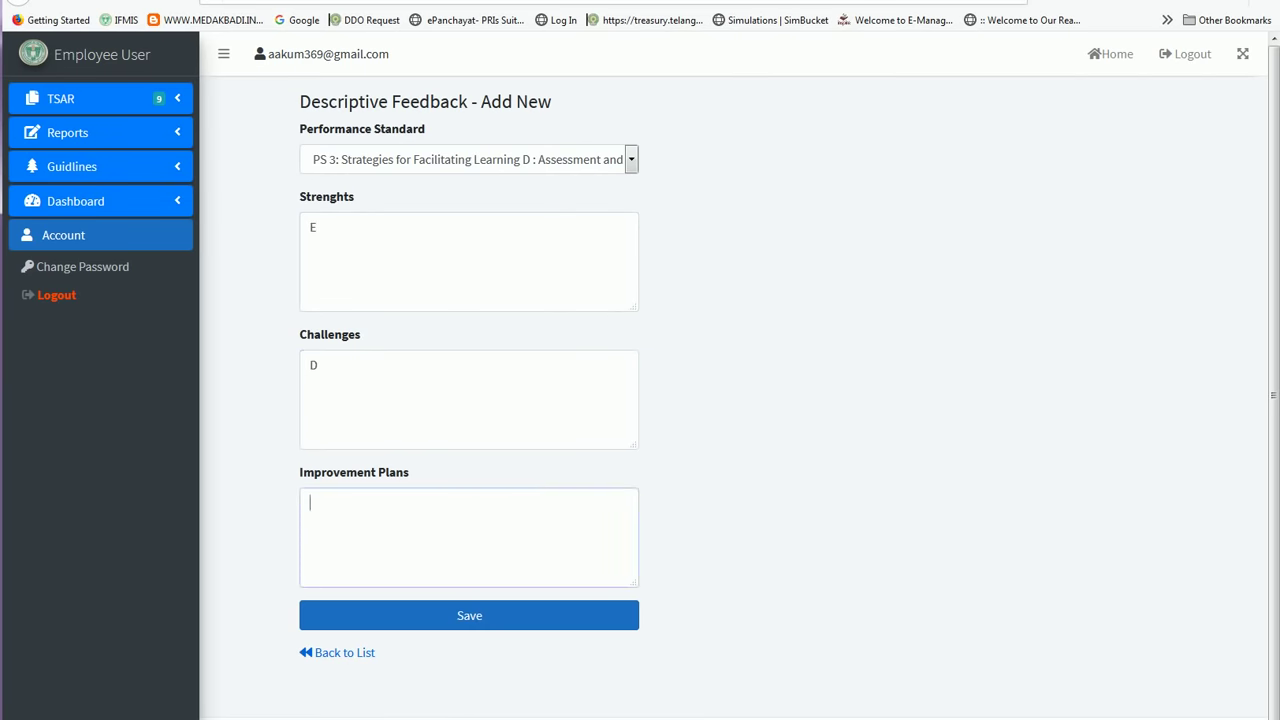
text(R)
click(469, 615)
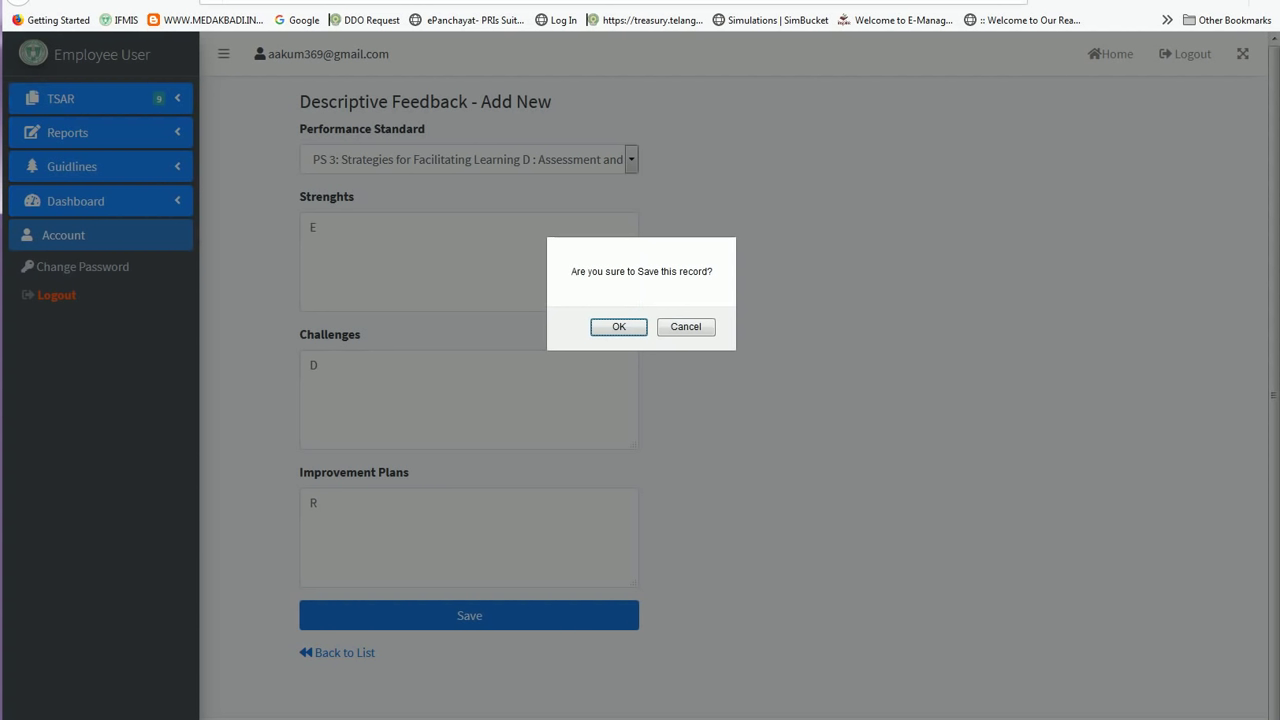
key(Return)
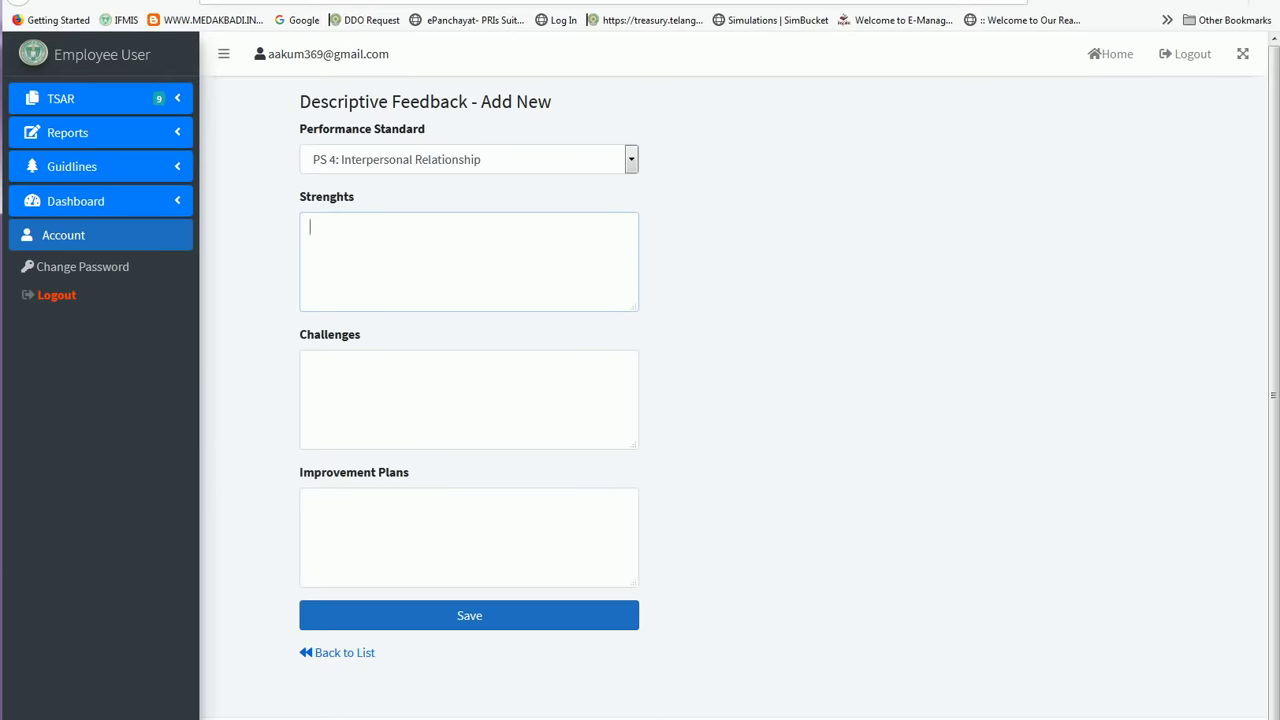
Step: Save PS 4 Interpersonal Relationship feedback with strengths T, challenges R, improvement plans B
text(T)
click(310, 365)
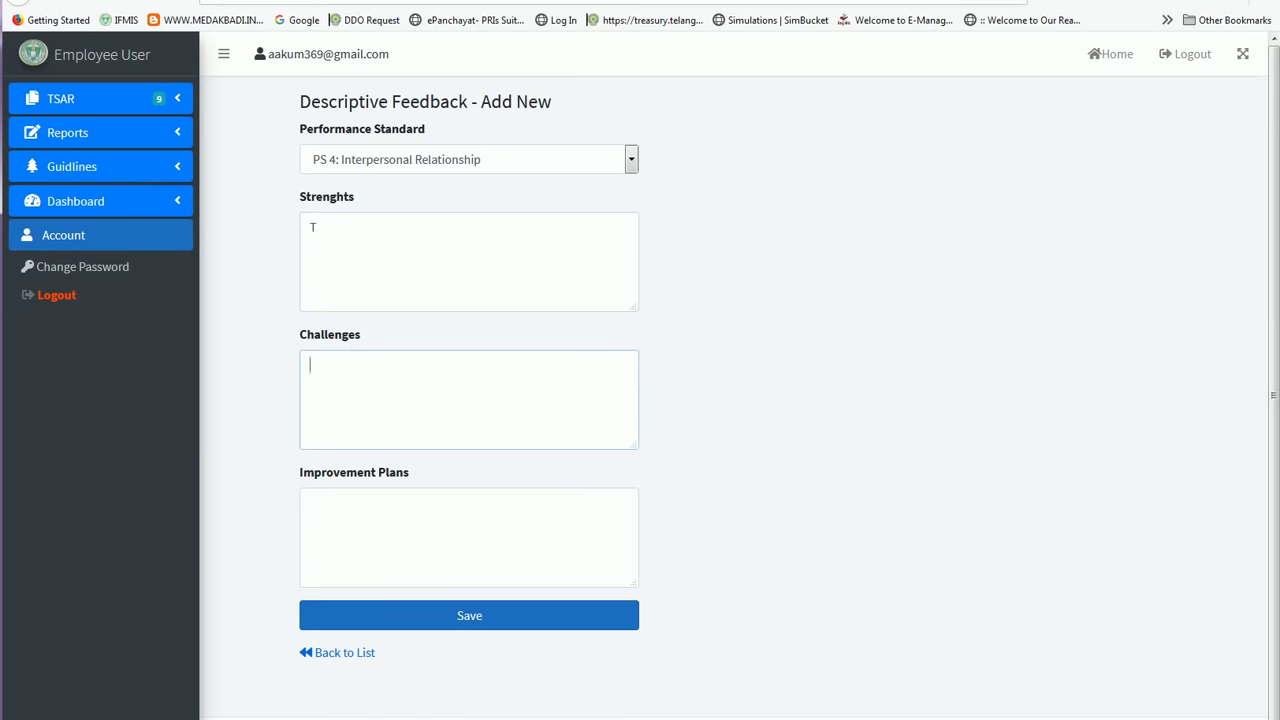
text(R)
click(310, 503)
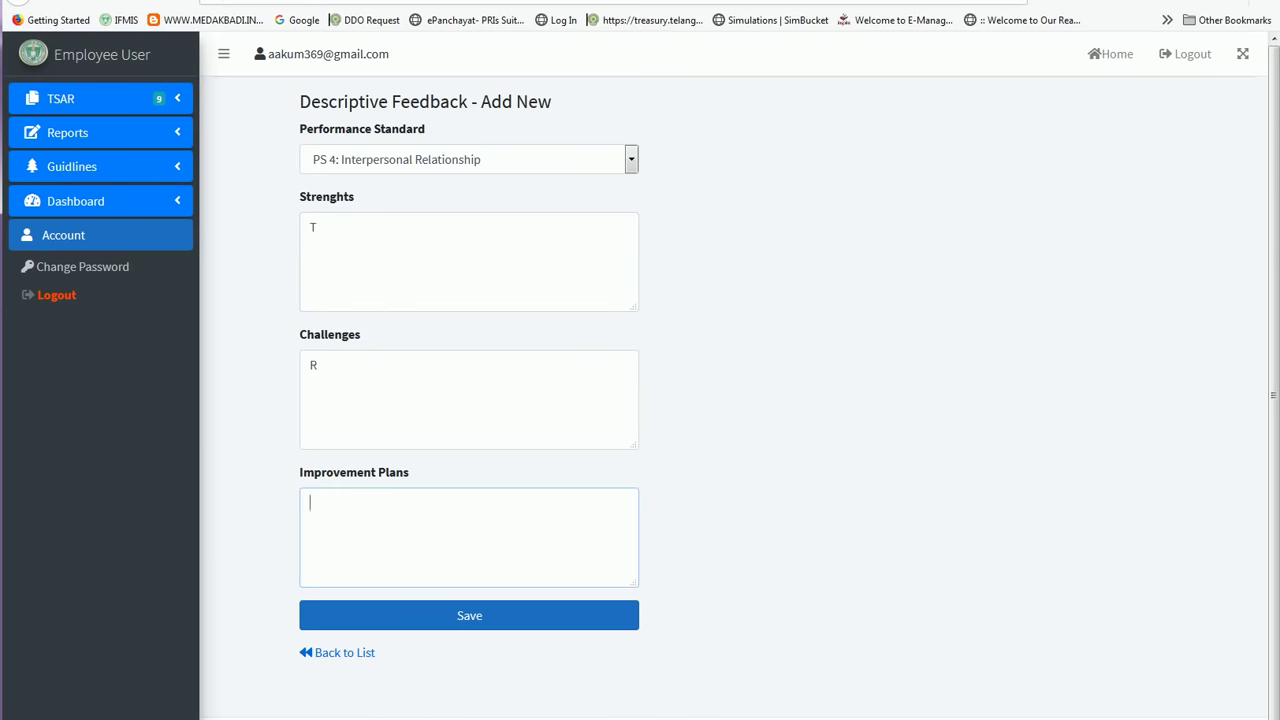
text(B)
key(Tab)
key(Return)
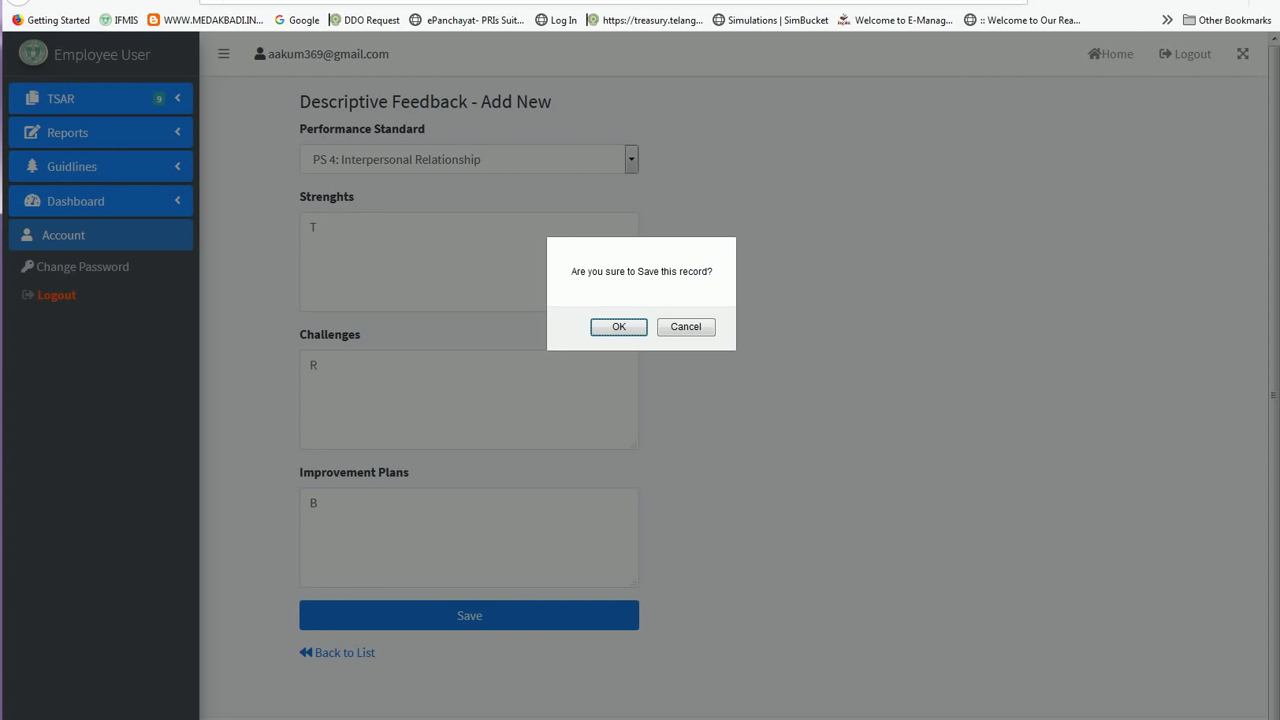
key(Return)
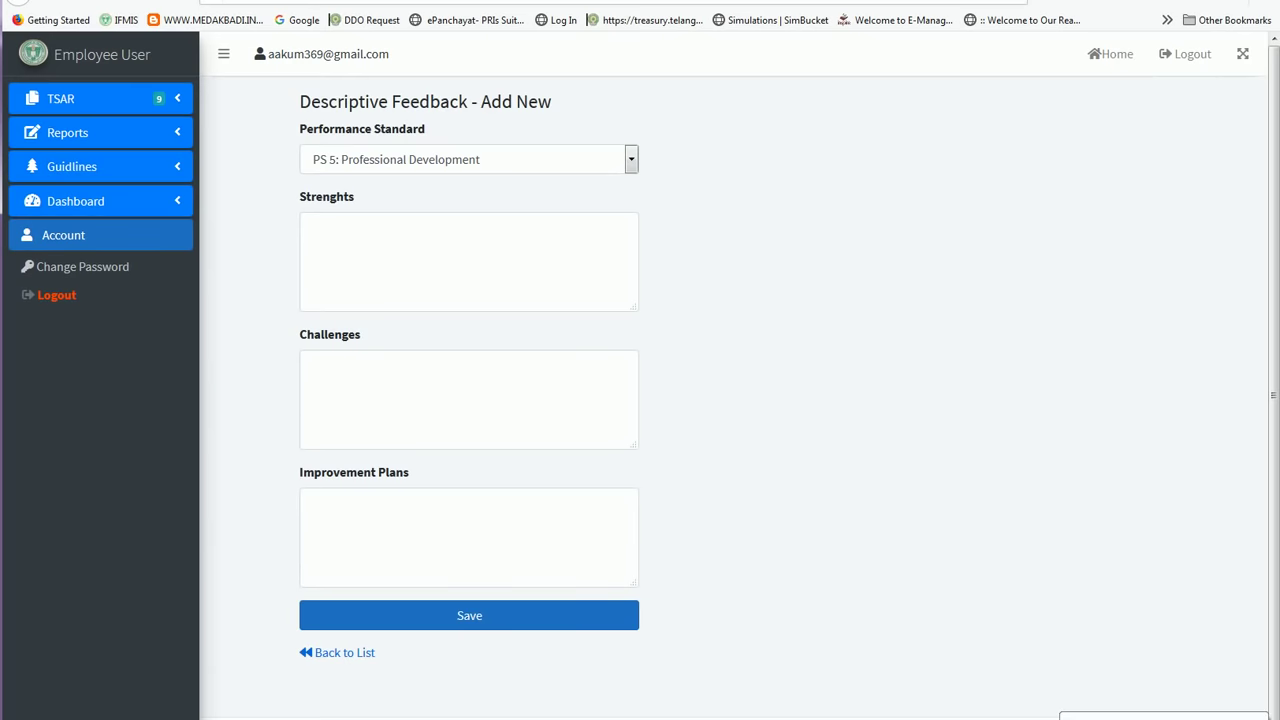
Step: Enter strengths G, challenges K and improvement plans K for PS 5, then save the record
click(311, 227)
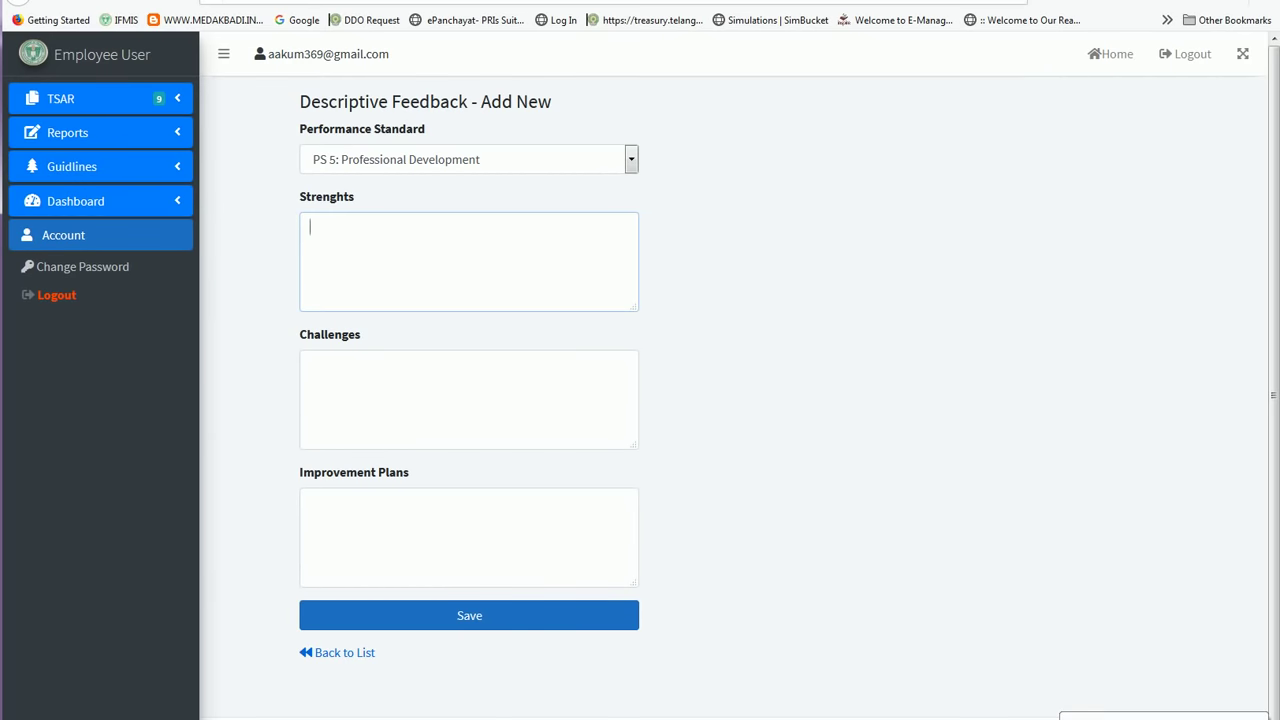
text(G)
click(311, 365)
text(K)
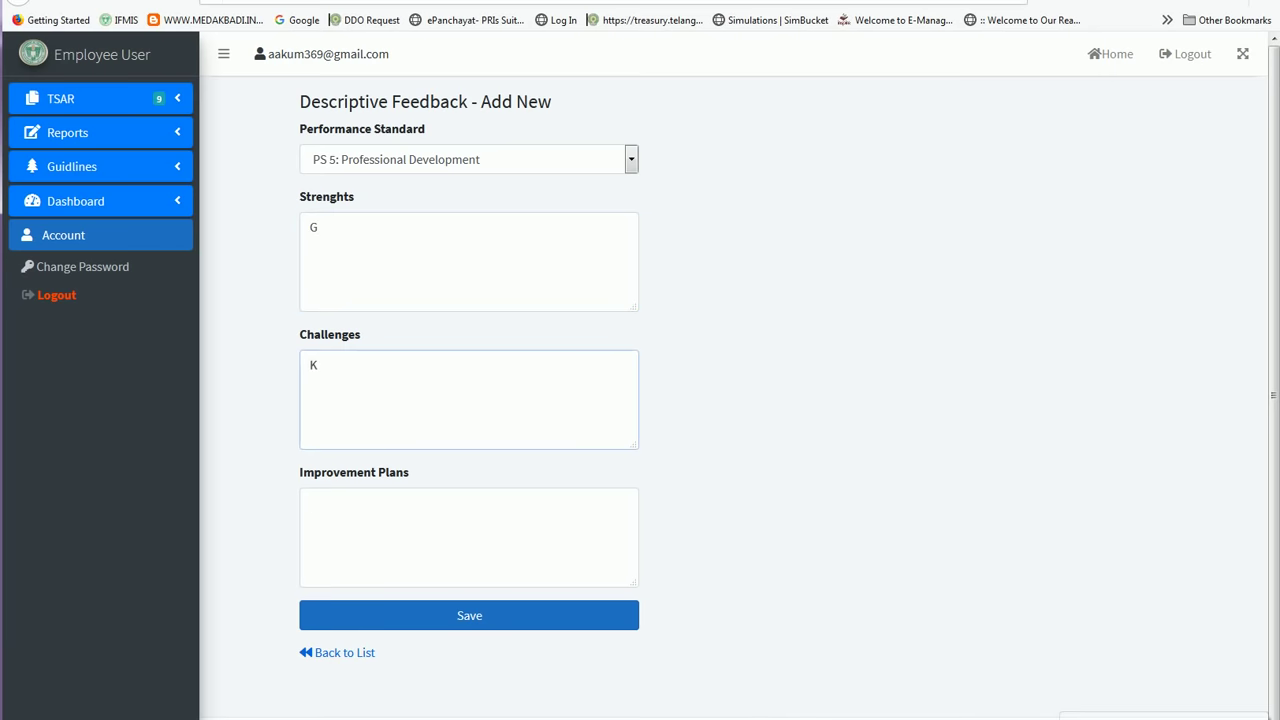
click(311, 503)
text(K)
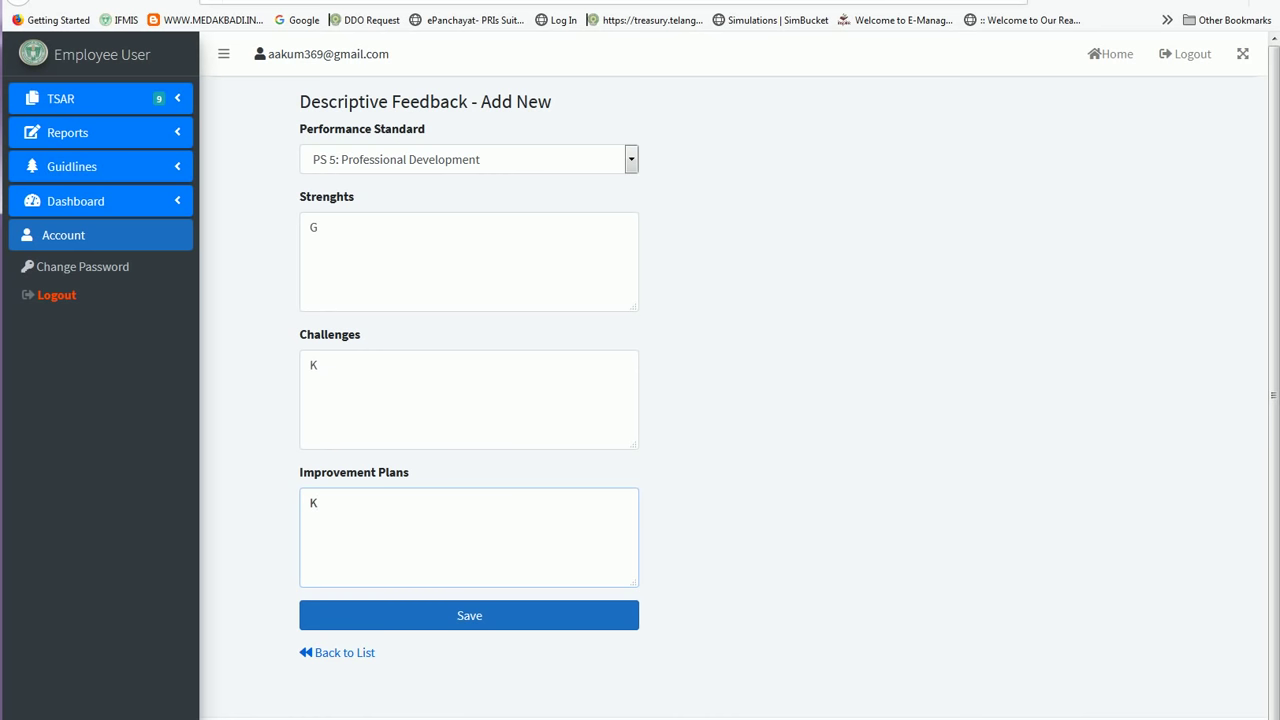
click(469, 615)
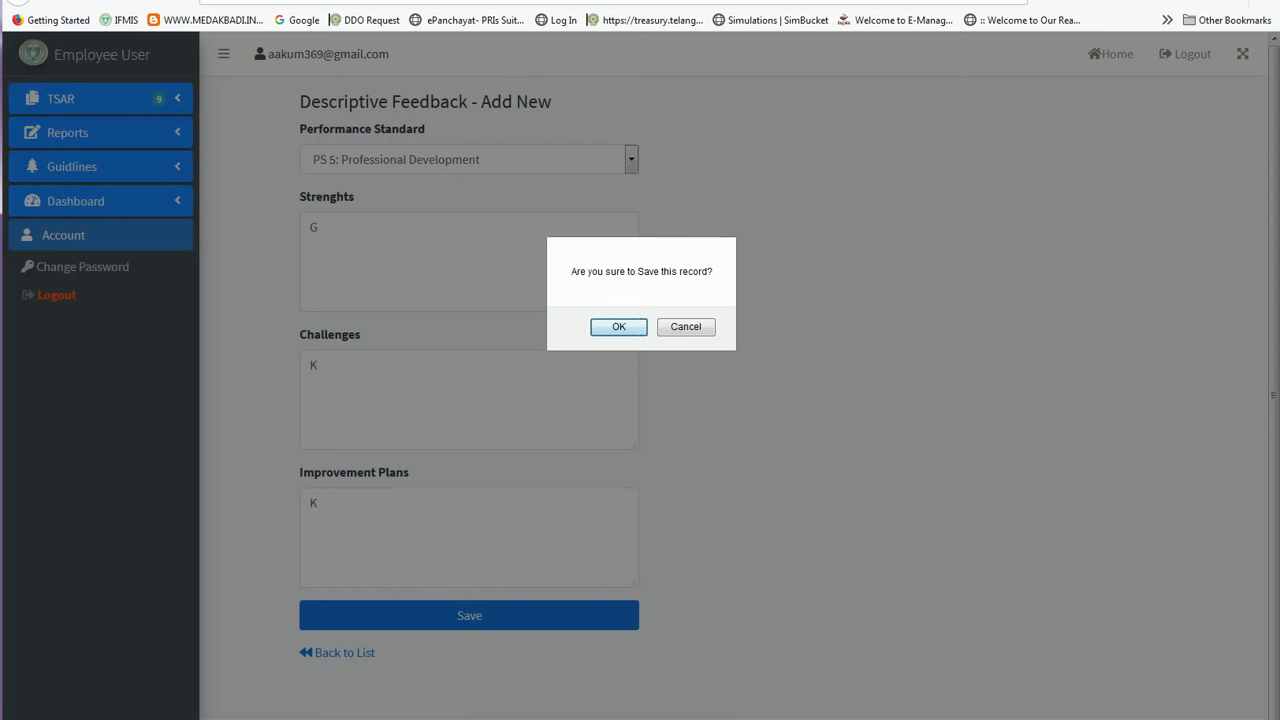
click(686, 327)
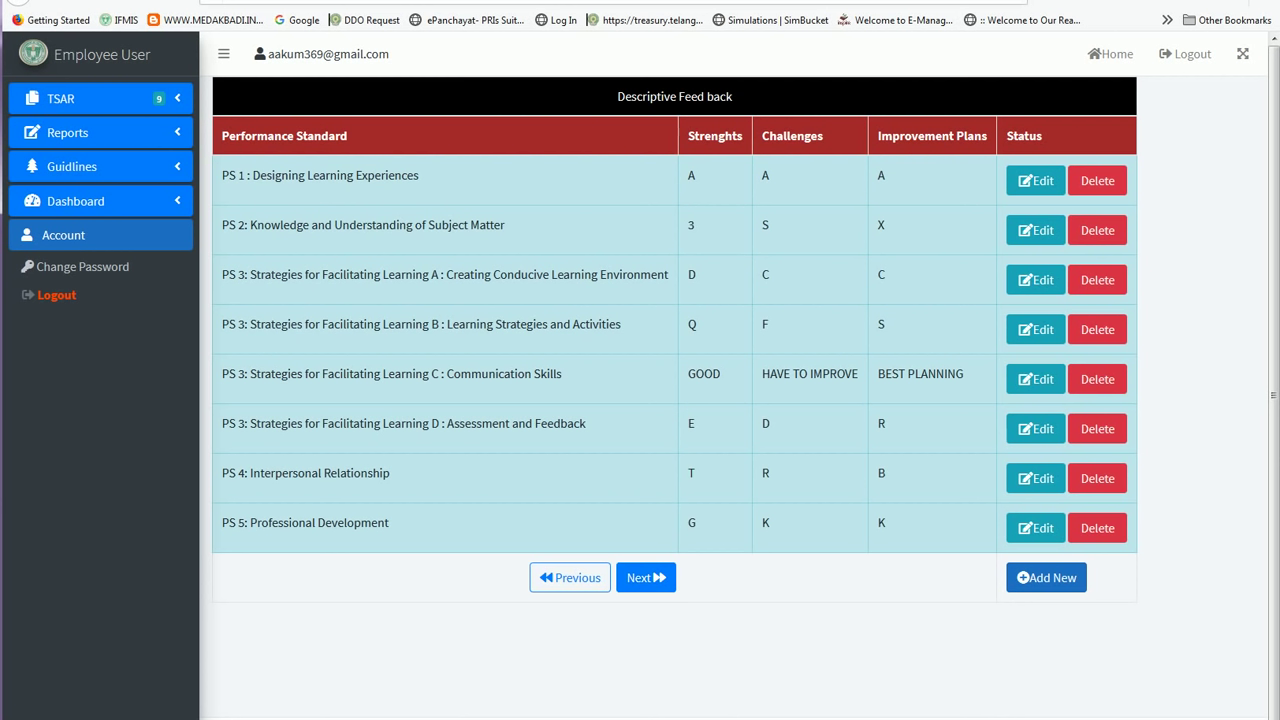
Step: Confirm all entered TSAR data and accept the prompts, leaving Performance at 40 and Feed Back at 8
key(Return)
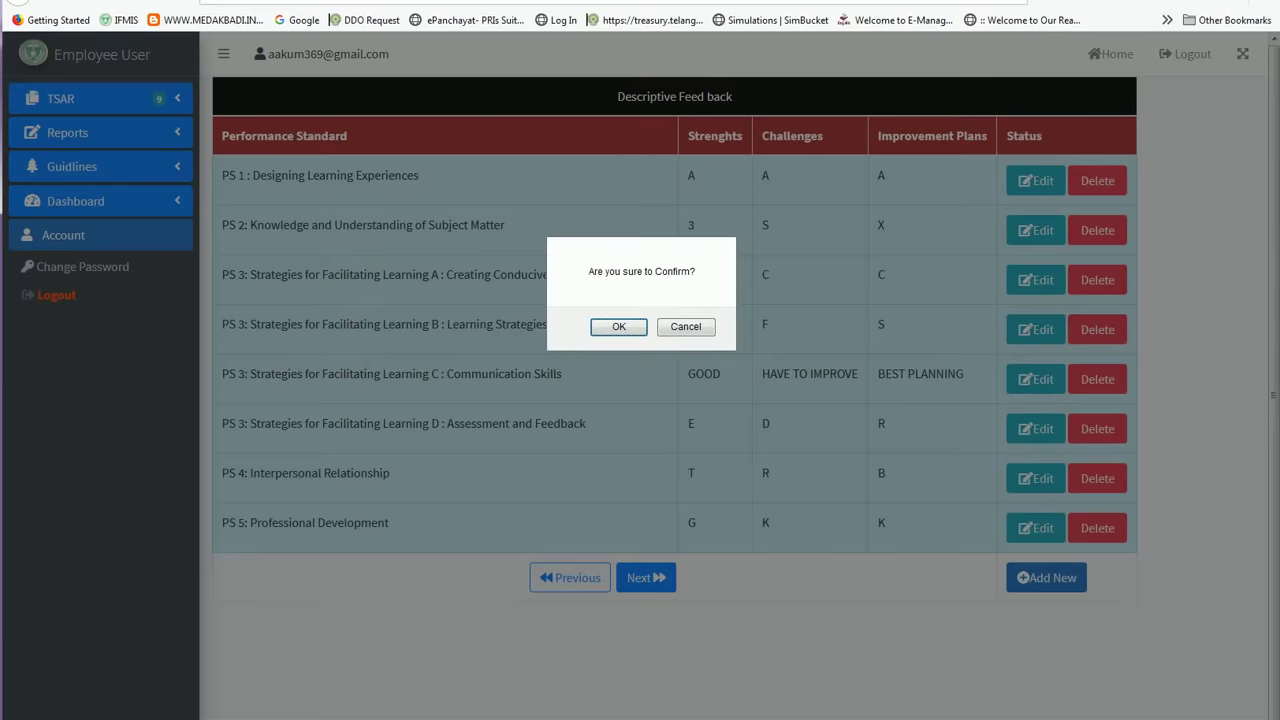
key(Return)
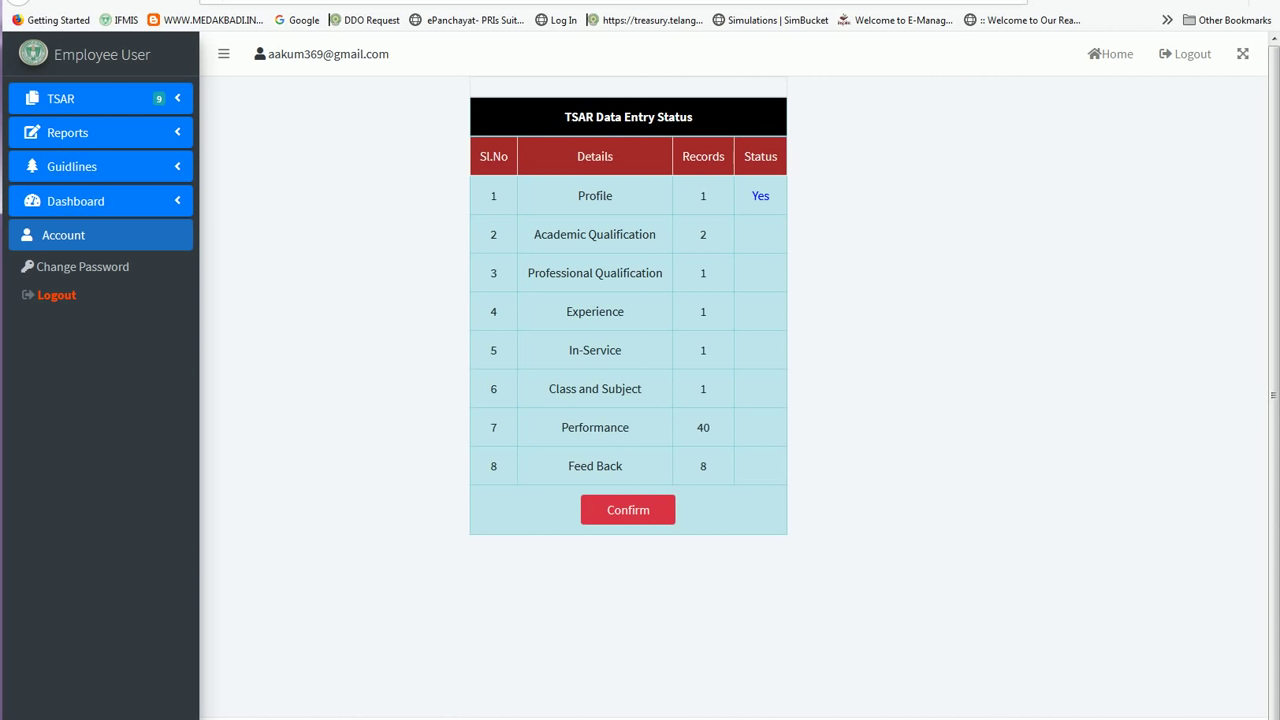
click(628, 510)
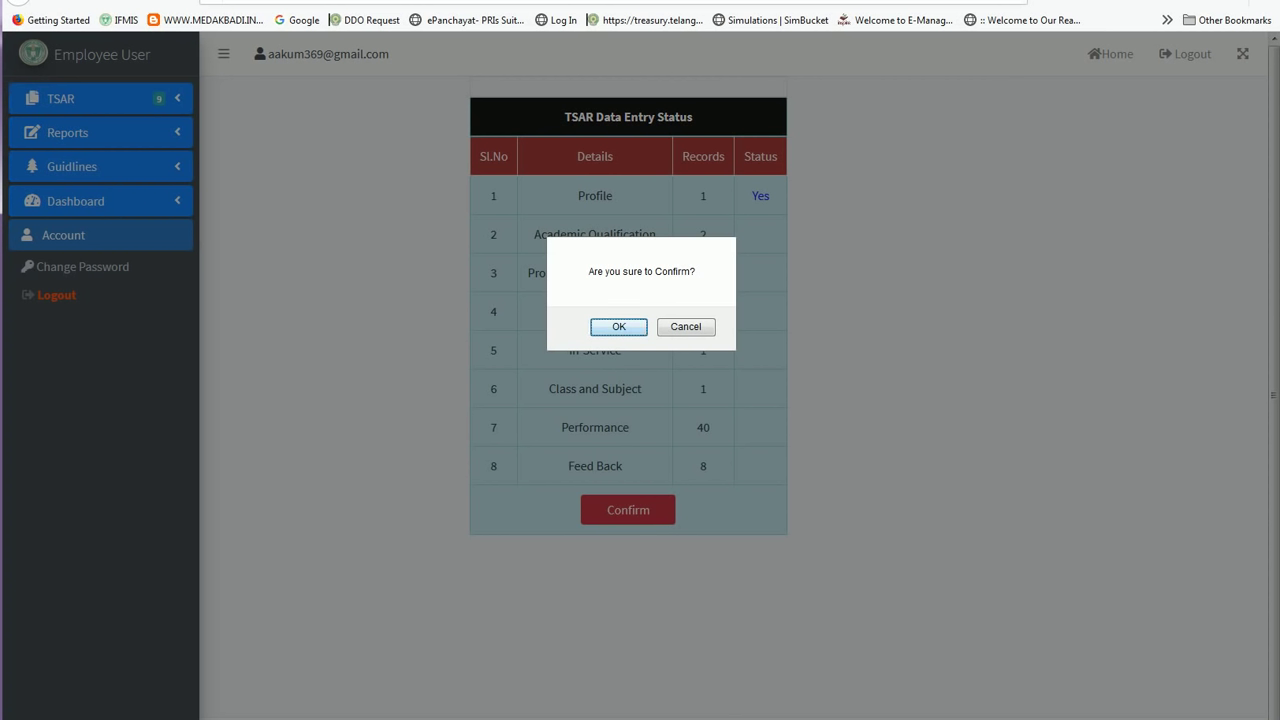
key(Return)
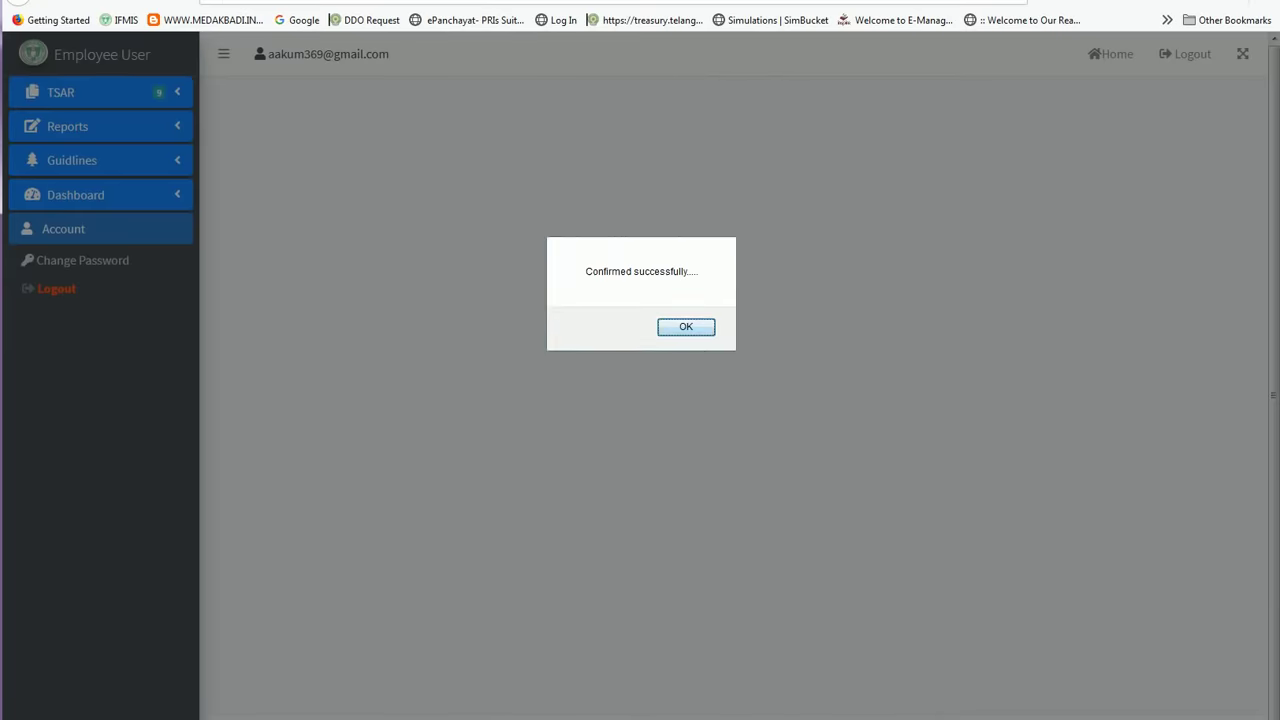
key(Return)
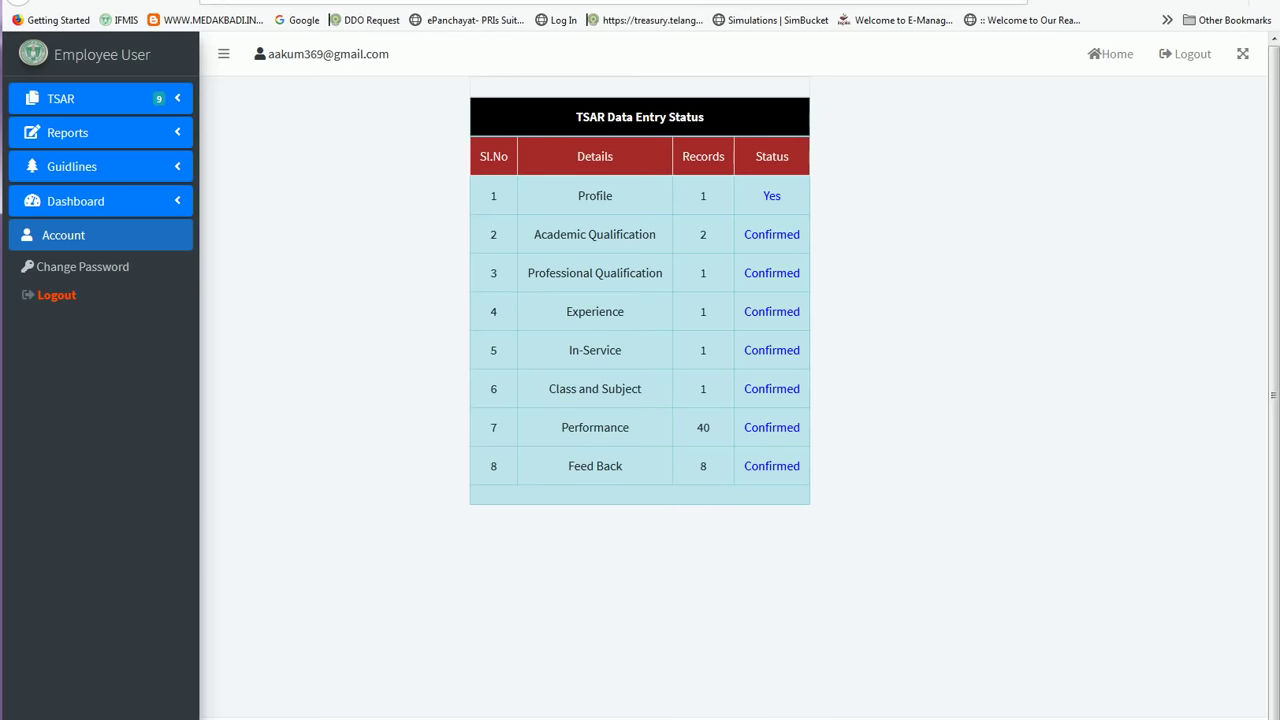
Step: Show the Data Entry Status report from the Reports menu
click(60, 98)
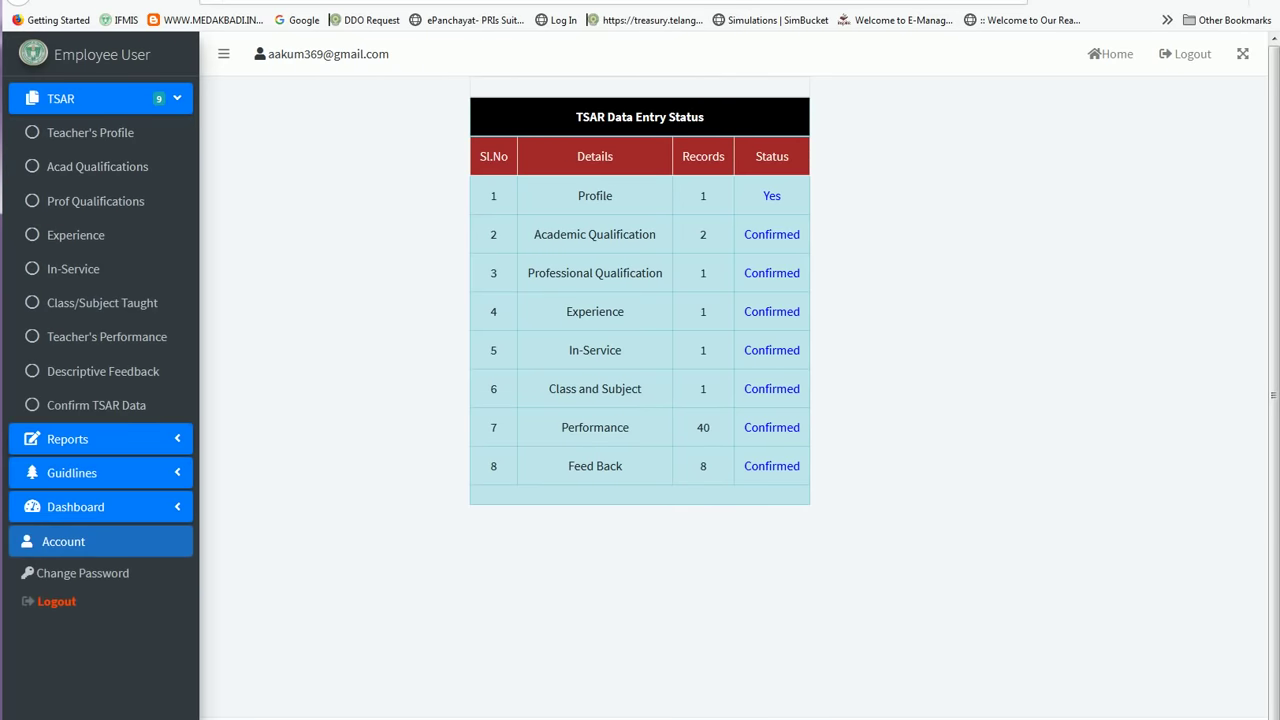
click(67, 439)
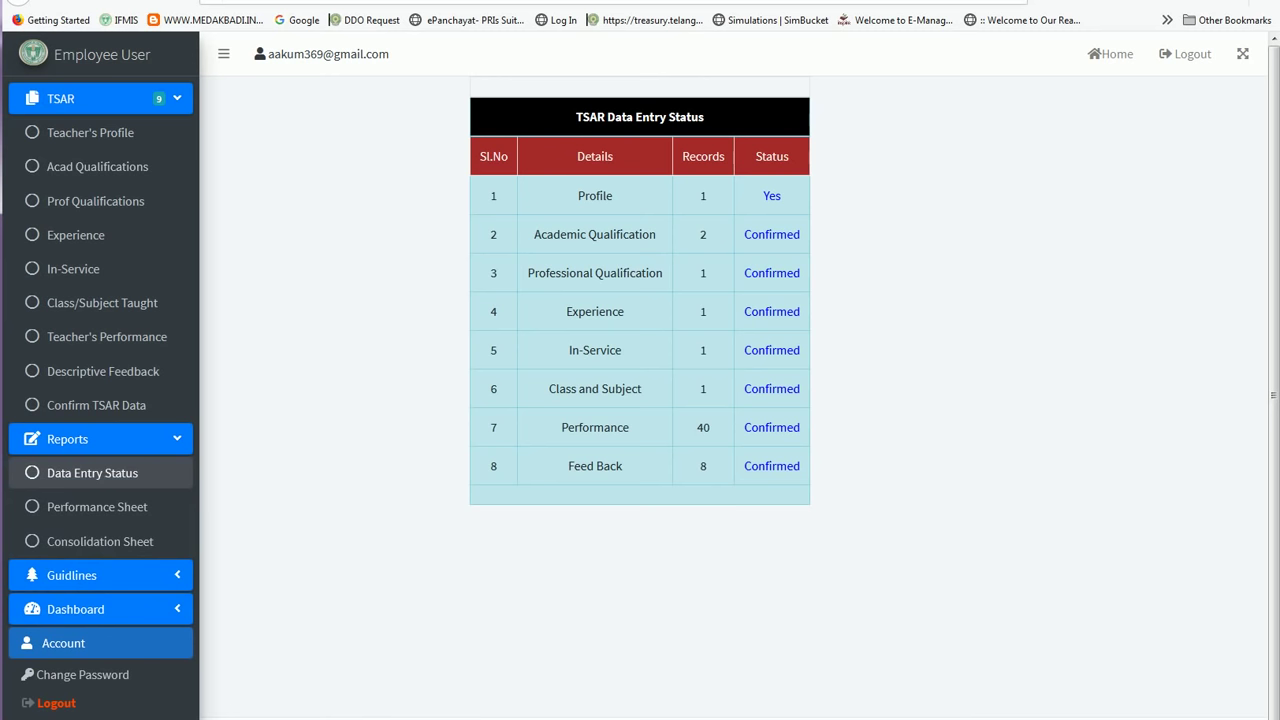
click(92, 473)
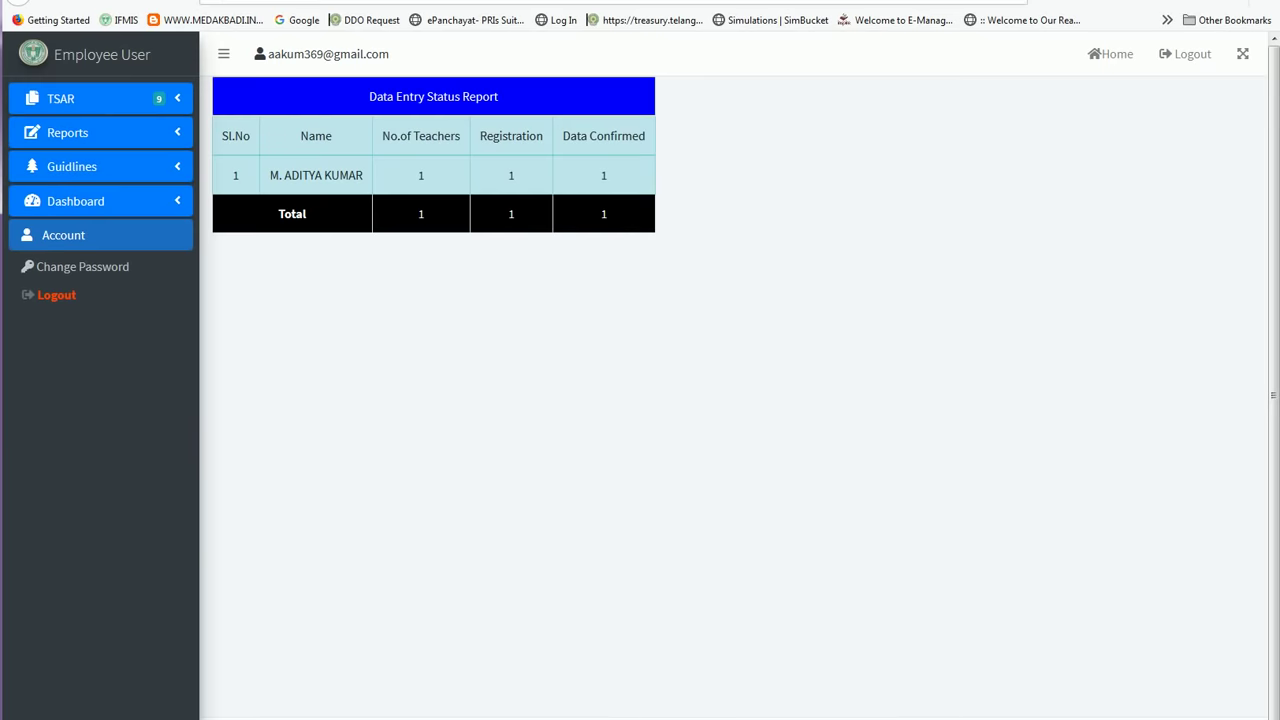
Step: Open the Performance Sheet report and review its points, averages and levels per standard
click(67, 132)
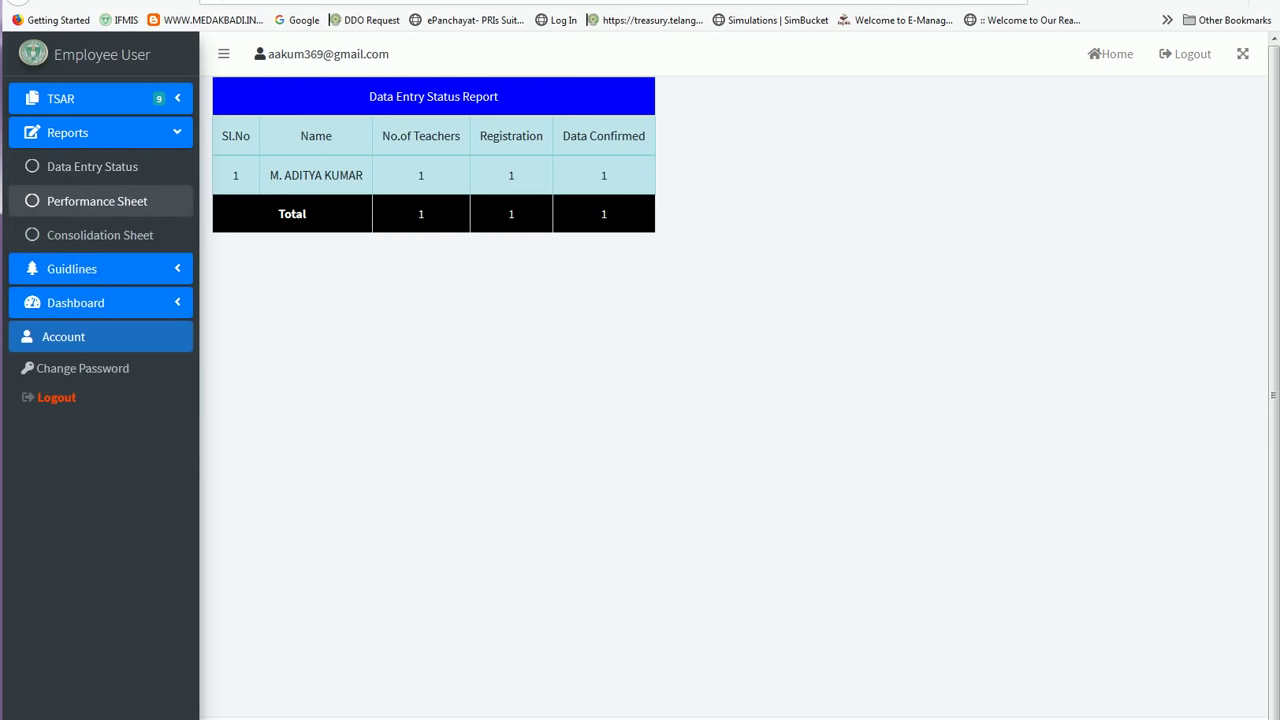
click(97, 201)
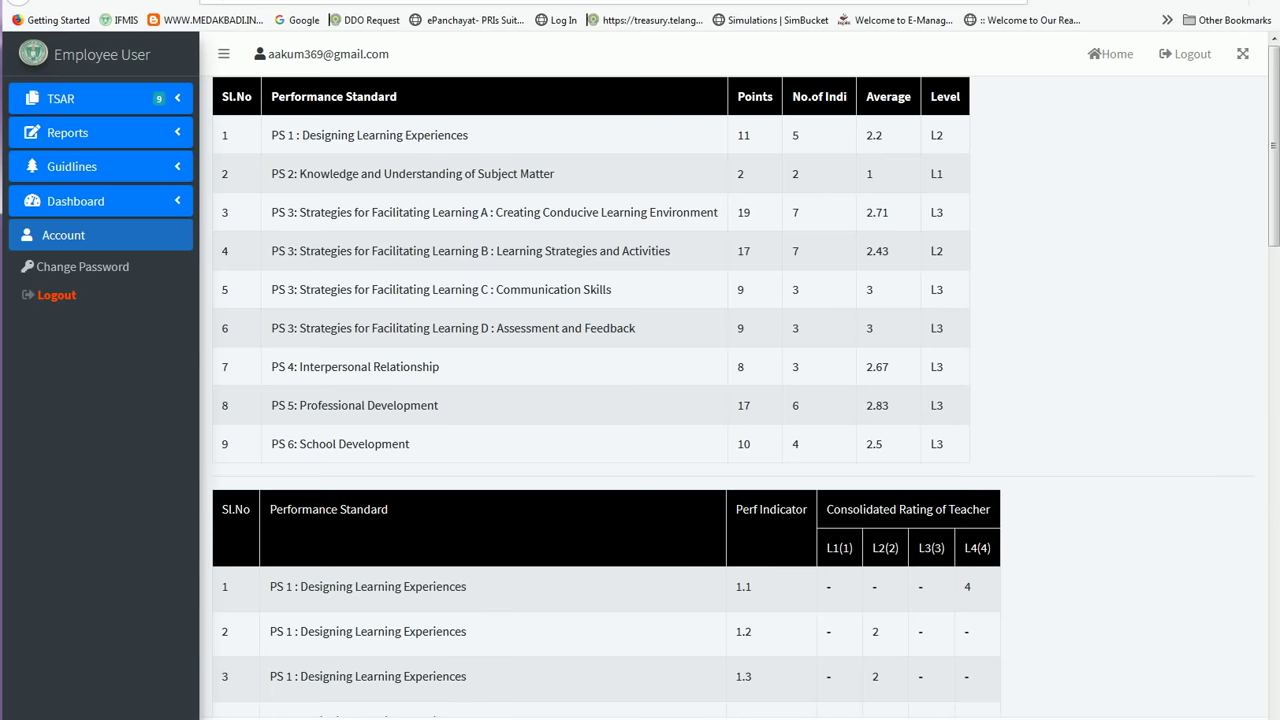
scroll(640, 400, down, 2)
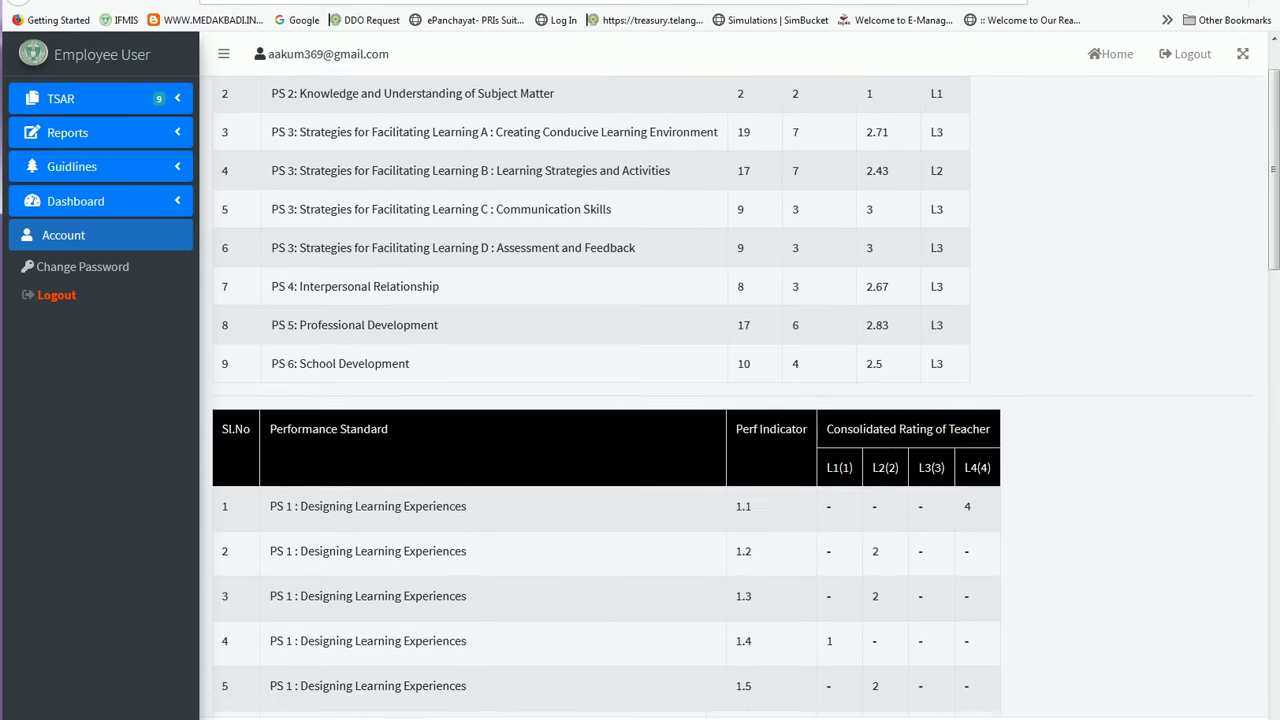
scroll(640, 400, down, 2)
scroll(640, 400, down, 4)
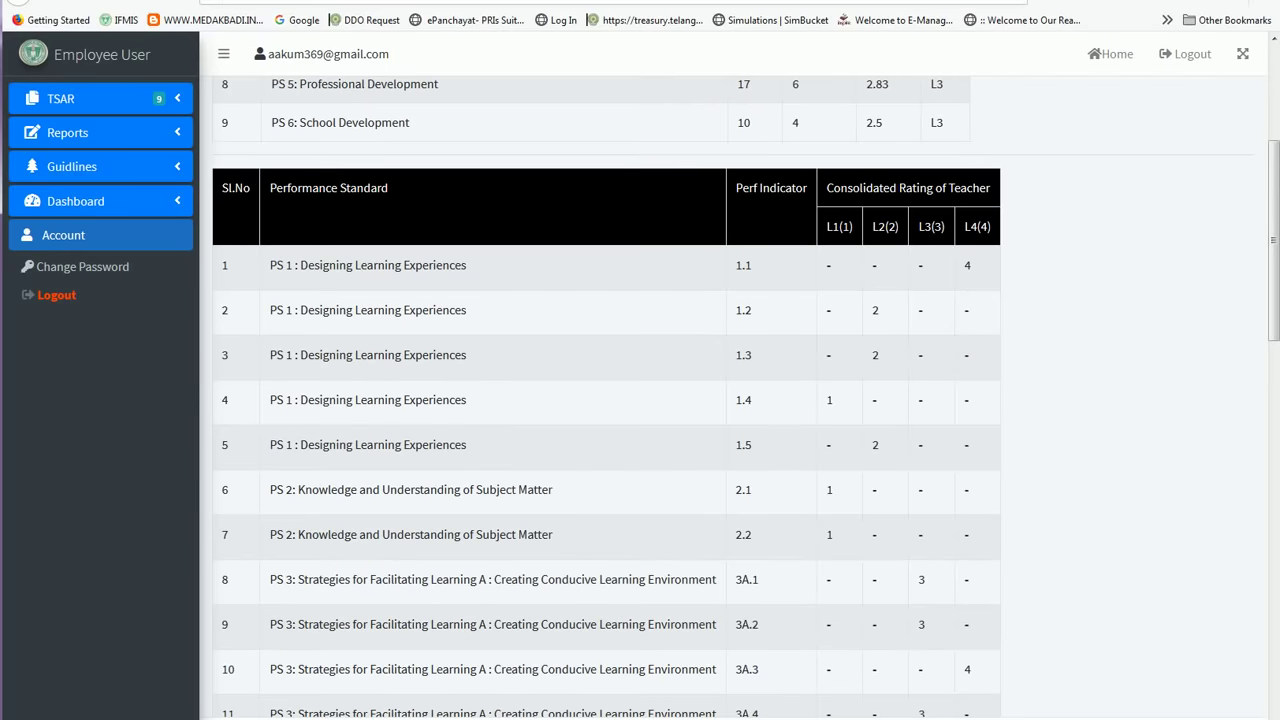
scroll(640, 400, down, 4)
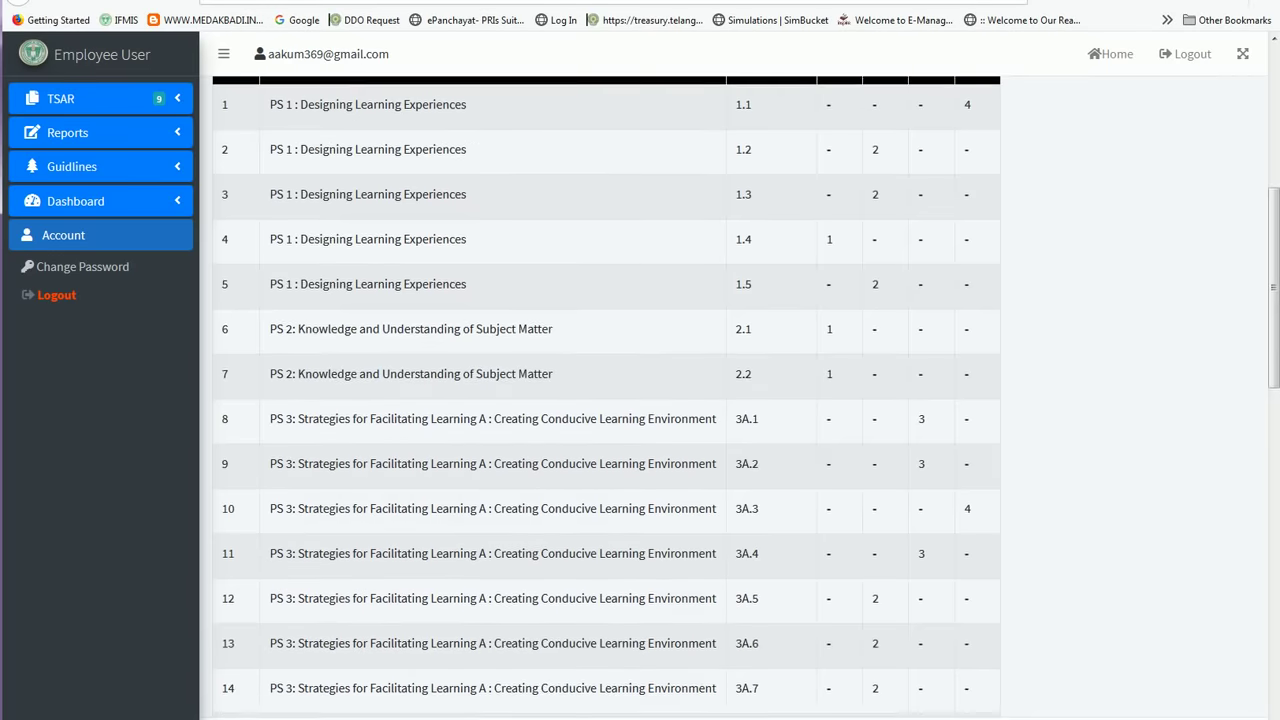
scroll(640, 400, down, 12)
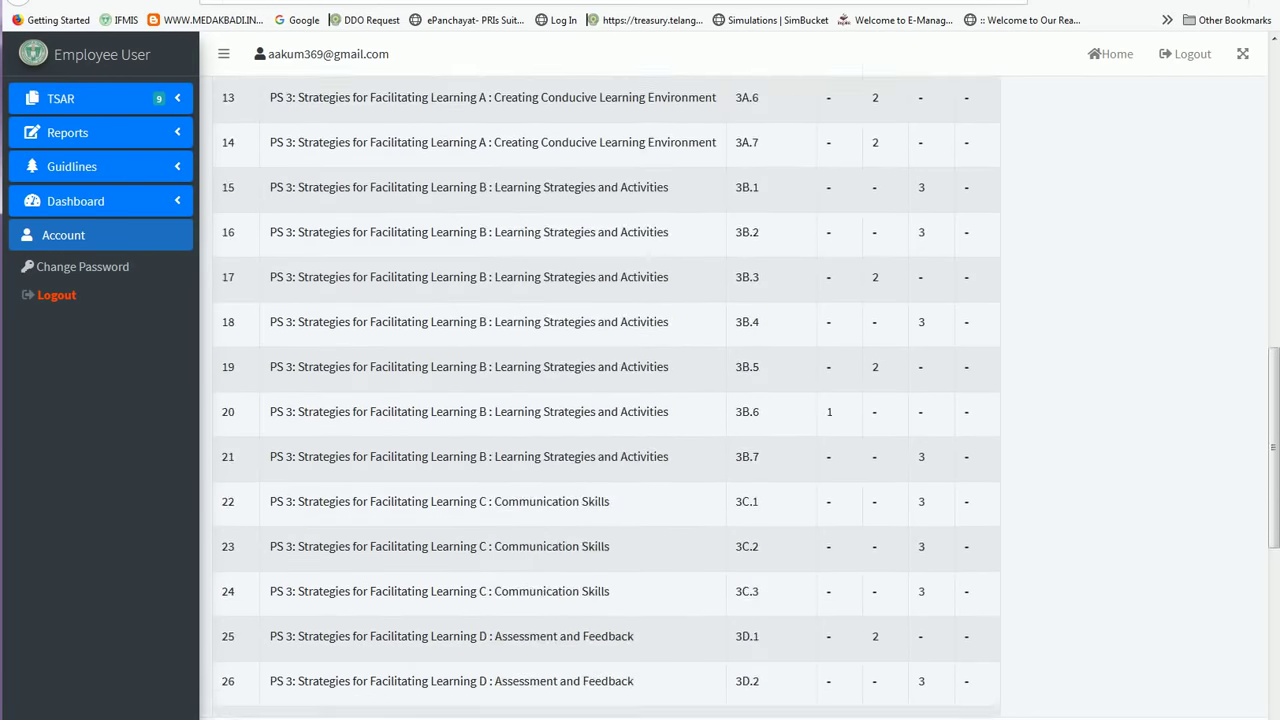
scroll(607, 400, down, 1)
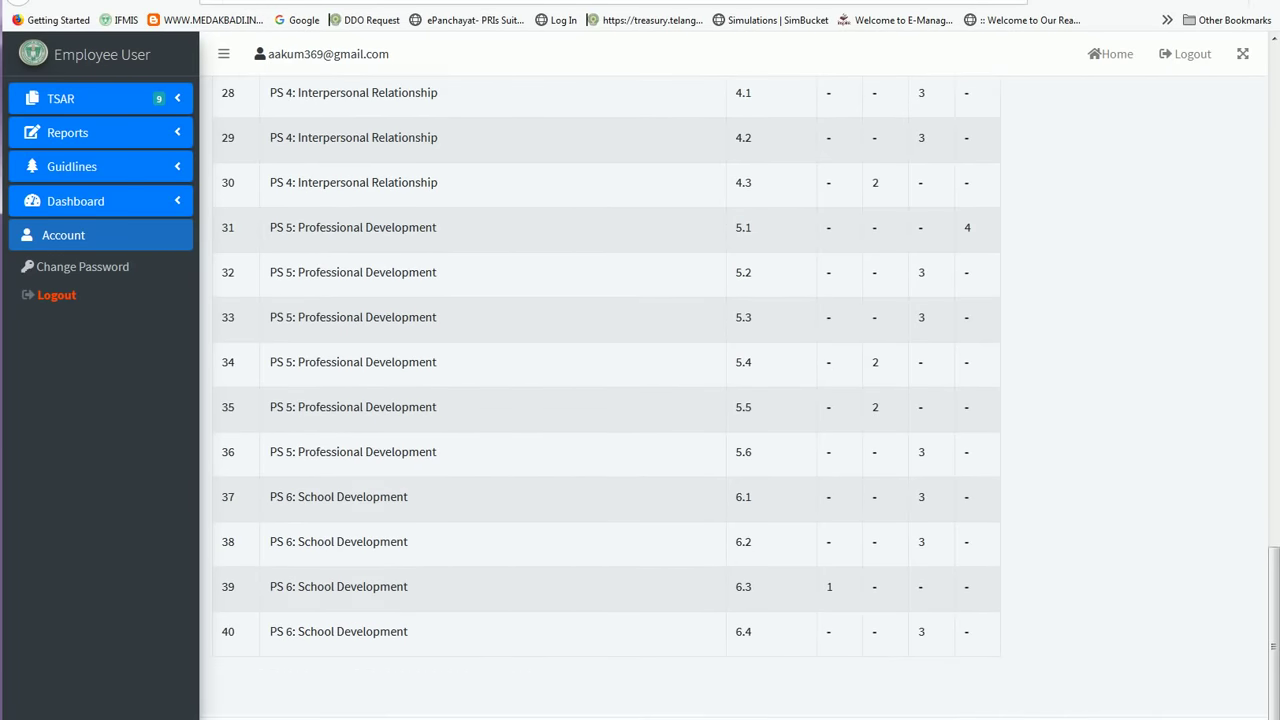
scroll(640, 400, up, 6)
scroll(640, 400, up, 10)
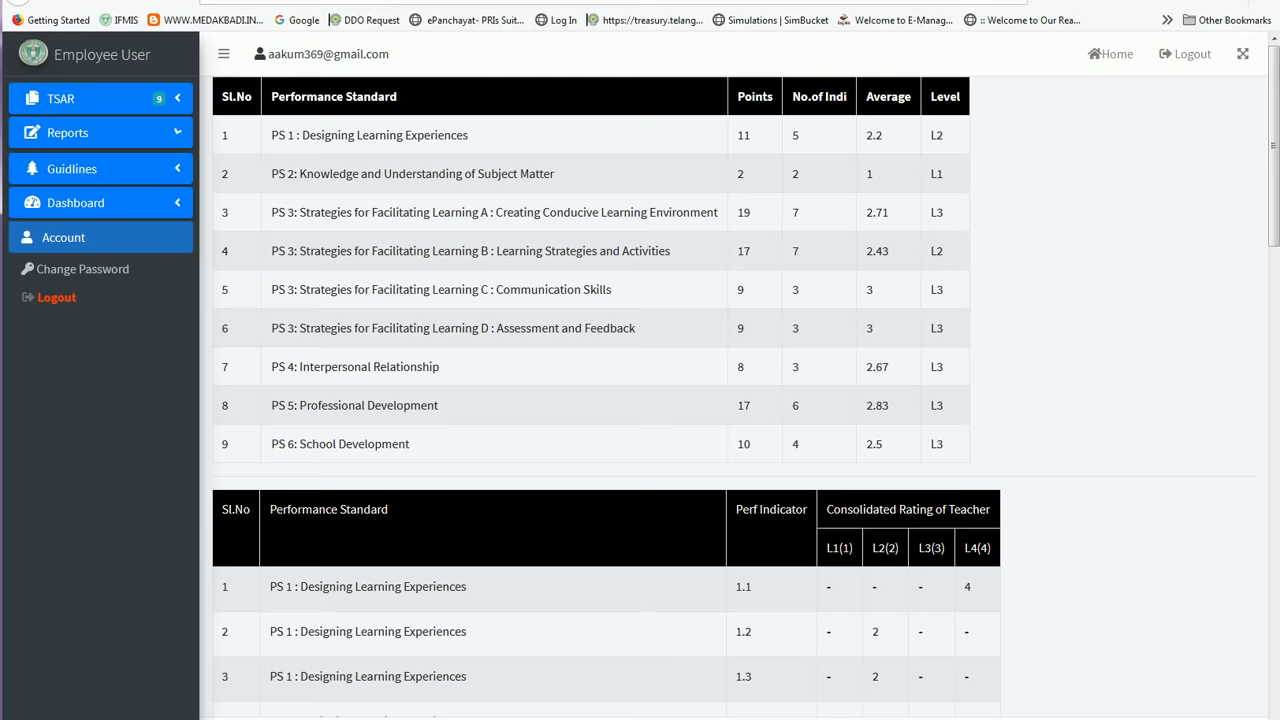
Step: Load the Consolidation Sheet report for academic year 2020-21
click(100, 132)
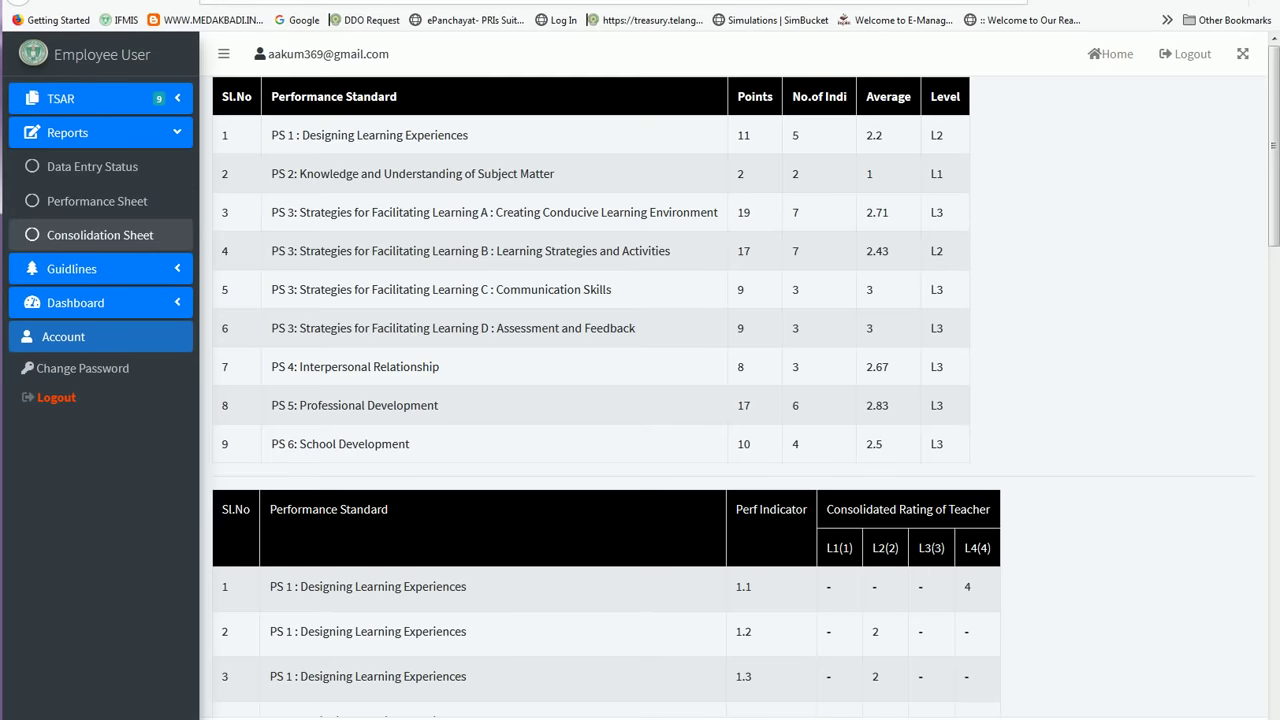
click(100, 235)
click(645, 130)
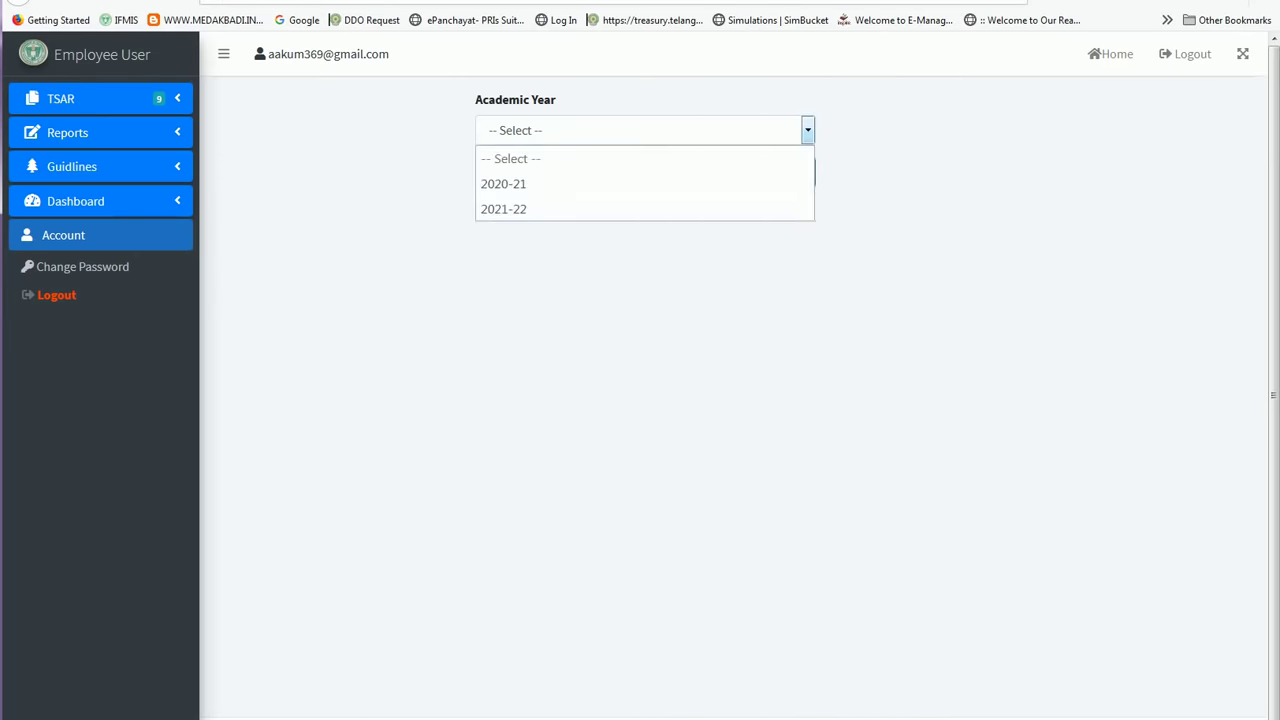
click(520, 183)
click(645, 172)
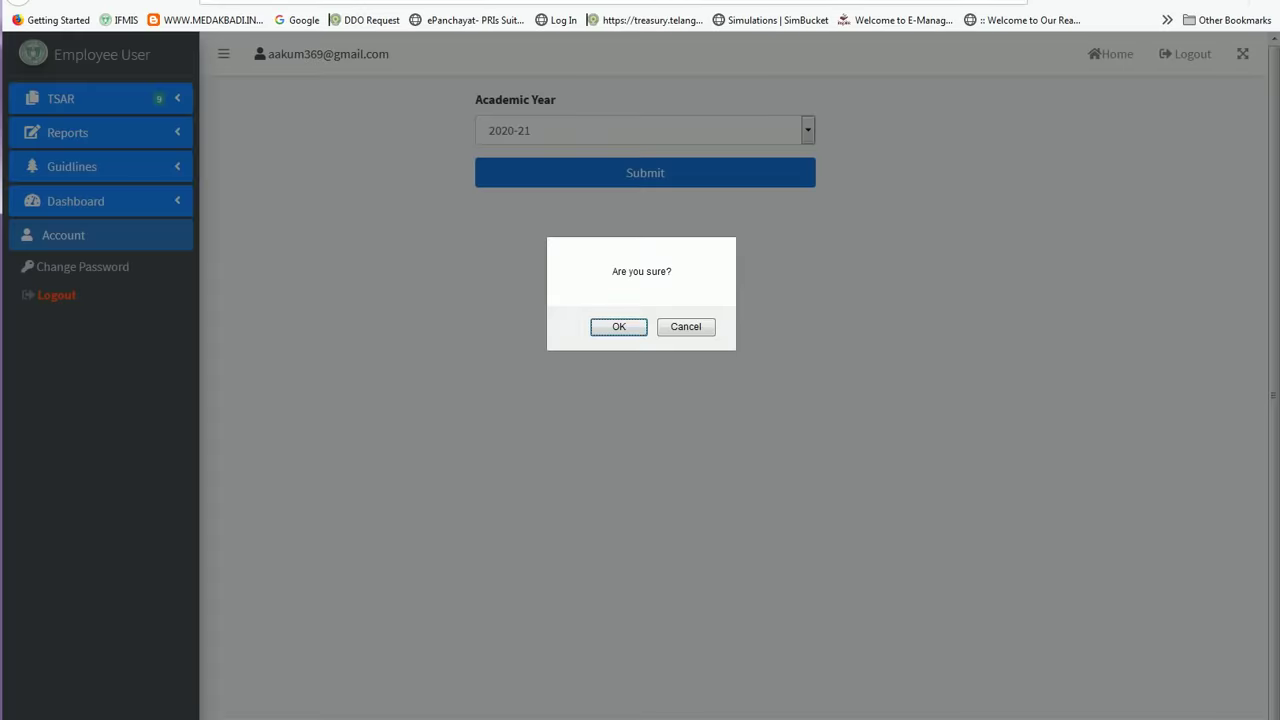
key(Return)
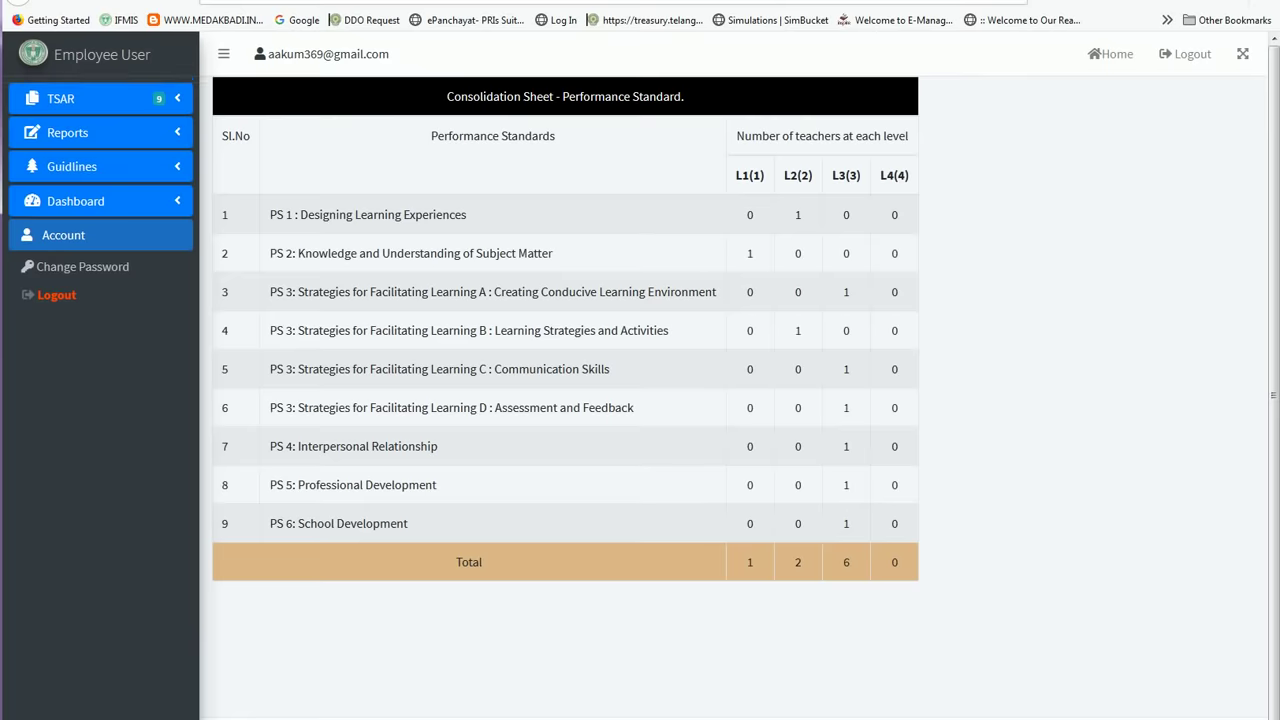